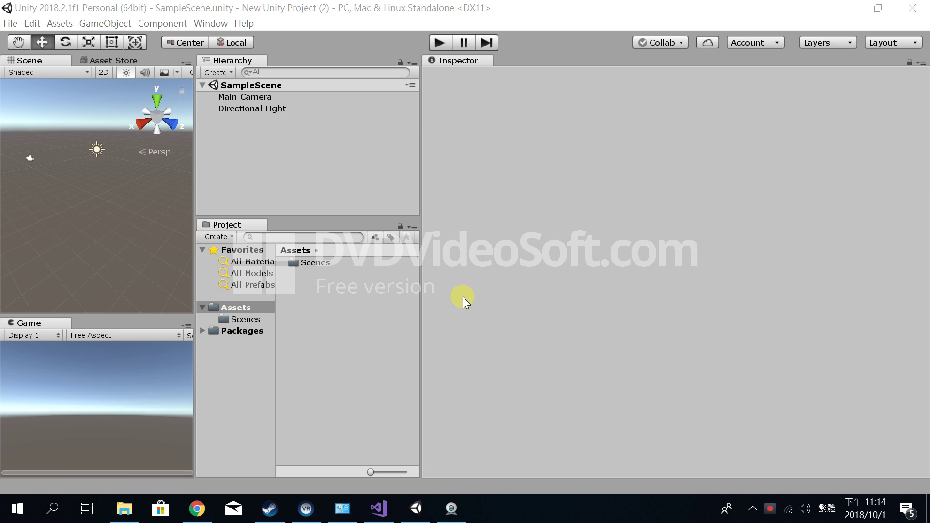
- Open the Asset Store tab and drag its splitter right to widen the panel
{"action": "left_click", "coordinate": [133, 60]}
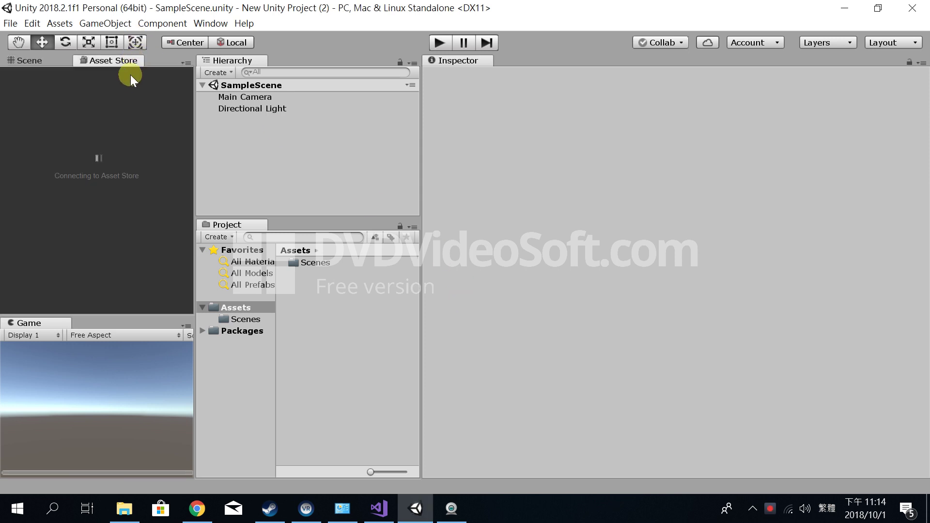
{"action": "left_click_drag", "start_coordinate": [194, 119], "coordinate": [319, 144]}
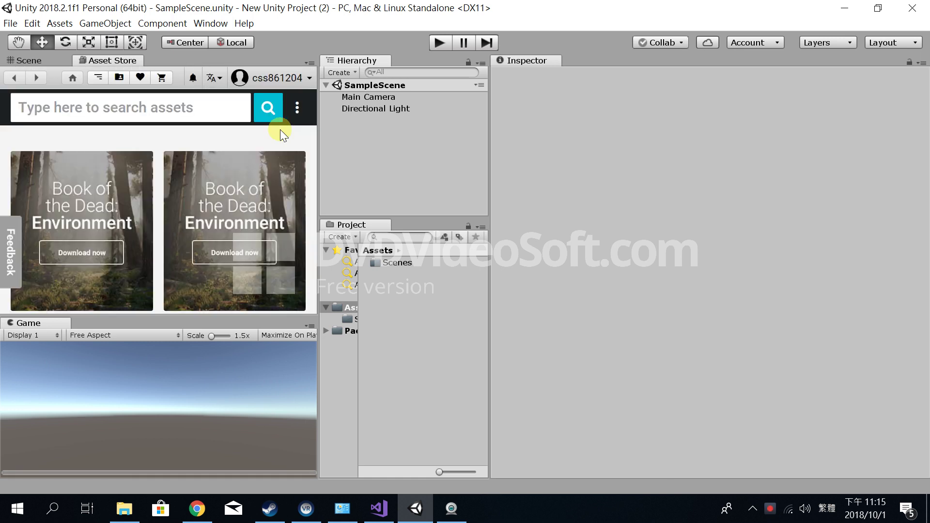
- Search the Asset Store for 'steamvr'
{"action": "left_click", "coordinate": [88, 113]}
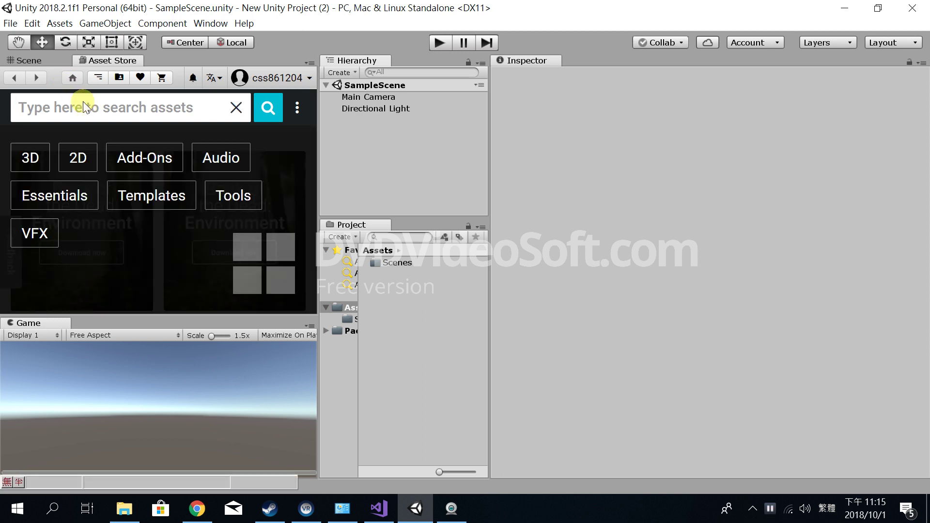
{"action": "type", "text": "ST"}
{"action": "key", "text": "shift"}
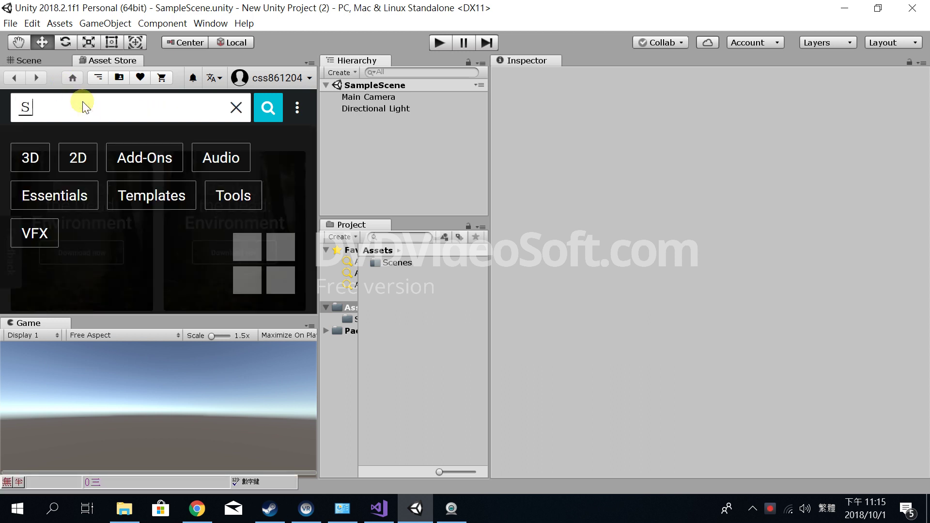
{"action": "type", "text": "teamvr"}
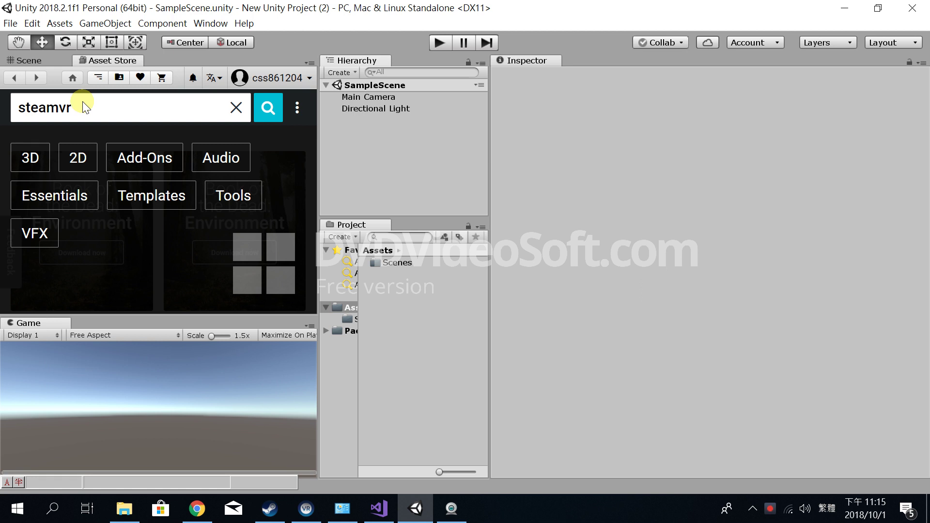
{"action": "key", "text": "Return"}
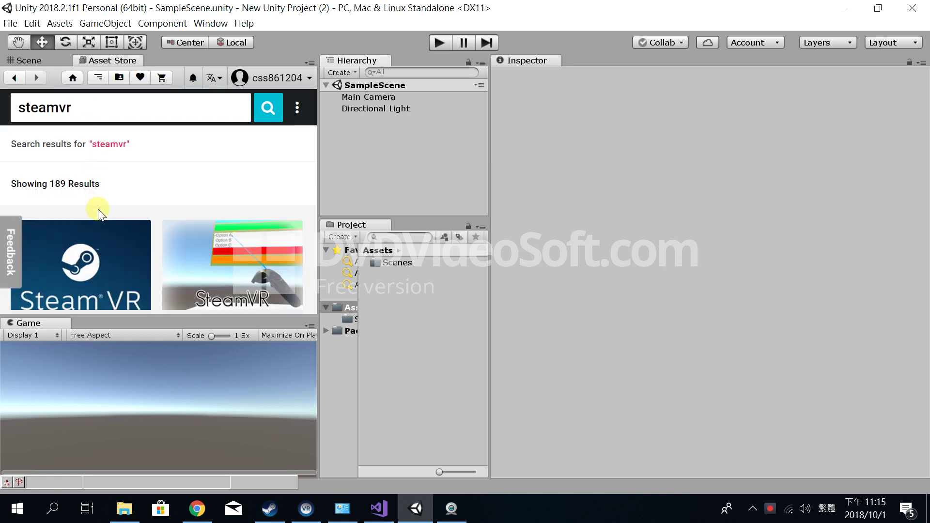
- Open the SteamVR Plugin product page and scroll down toward its Import button
{"action": "scroll", "coordinate": [92, 203], "scroll_direction": "down", "scroll_amount": 2}
{"action": "left_click", "coordinate": [90, 194]}
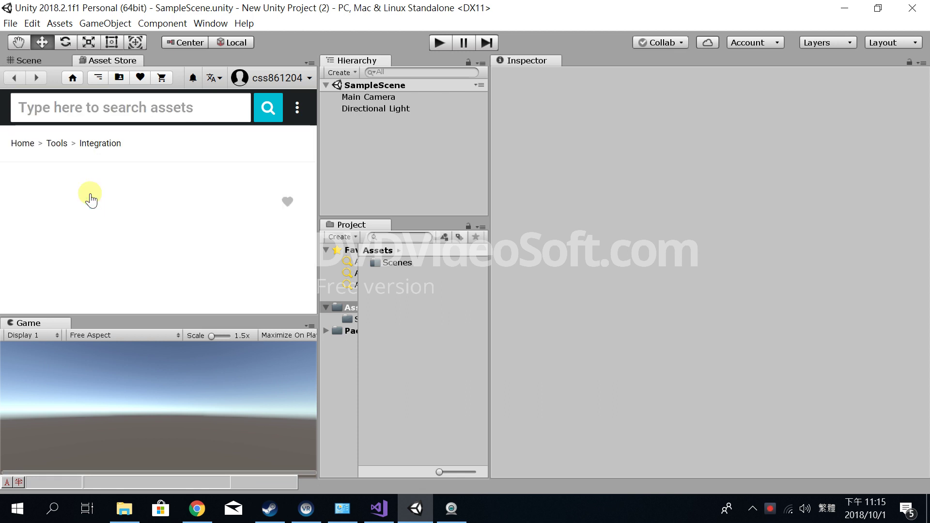
{"action": "scroll", "coordinate": [167, 220], "scroll_direction": "down", "scroll_amount": 1}
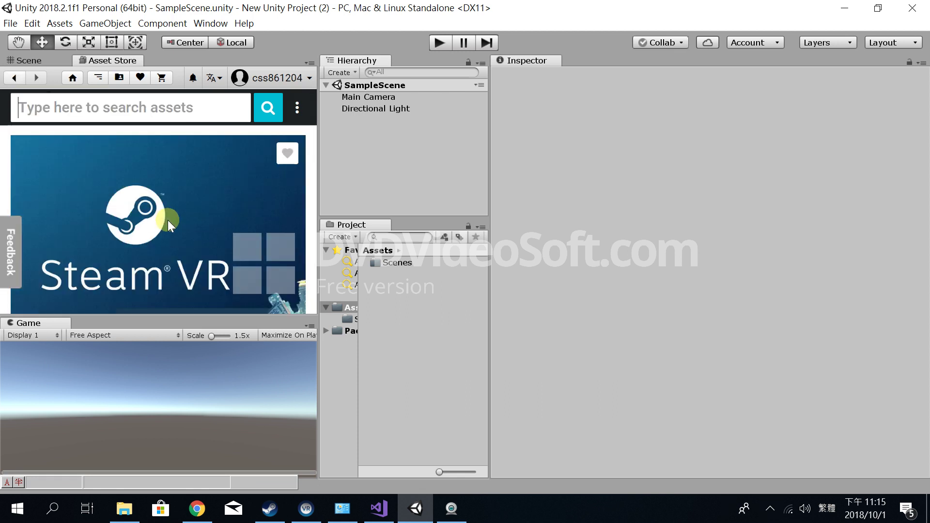
{"action": "scroll", "coordinate": [168, 220], "scroll_direction": "down", "scroll_amount": 3}
{"action": "scroll", "coordinate": [168, 220], "scroll_direction": "down", "scroll_amount": 2}
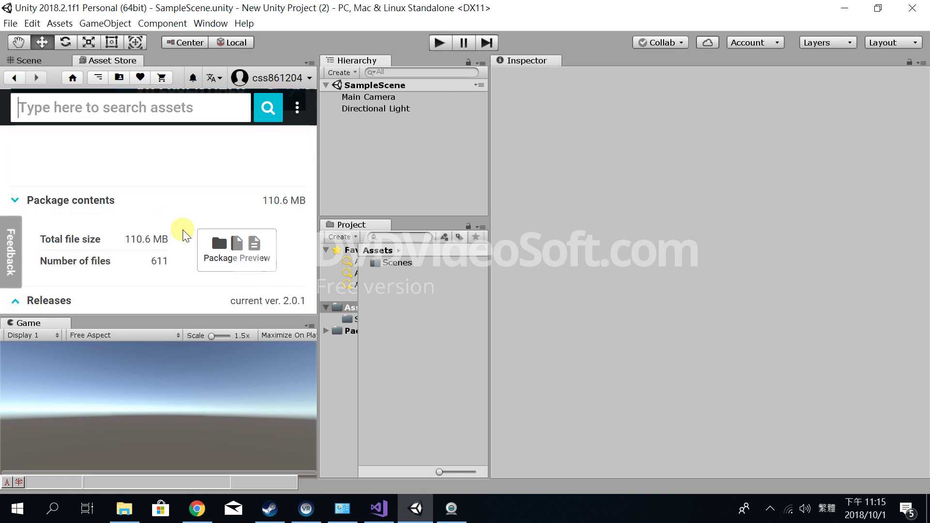
{"action": "scroll", "coordinate": [182, 234], "scroll_direction": "down", "scroll_amount": 2}
{"action": "scroll", "coordinate": [183, 235], "scroll_direction": "down", "scroll_amount": 2}
- Import the SteamVR Plugin package with all its files included
{"action": "scroll", "coordinate": [184, 234], "scroll_direction": "down", "scroll_amount": 2}
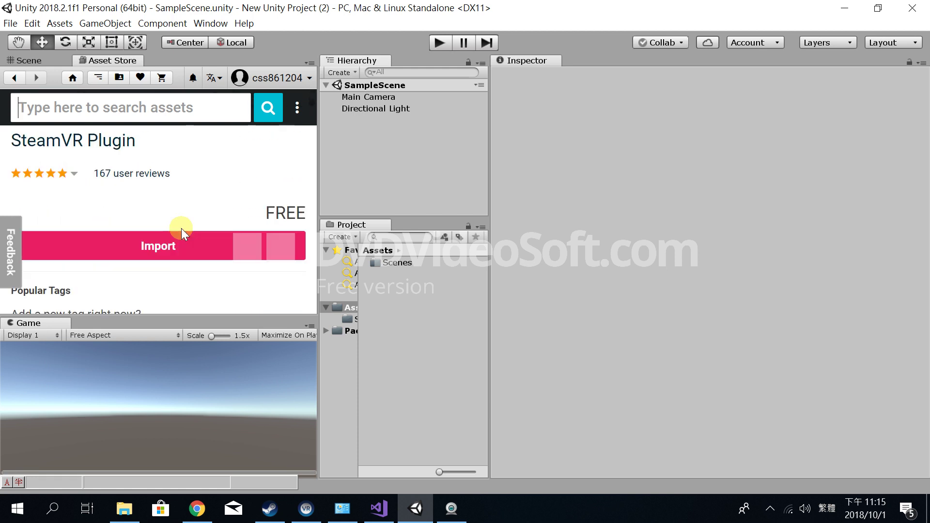
{"action": "left_click", "coordinate": [181, 246]}
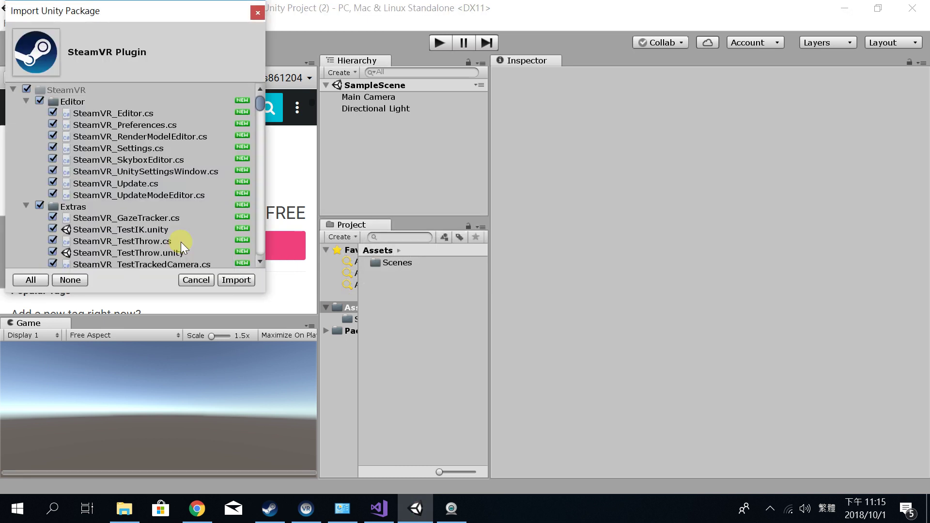
{"action": "left_click", "coordinate": [226, 280]}
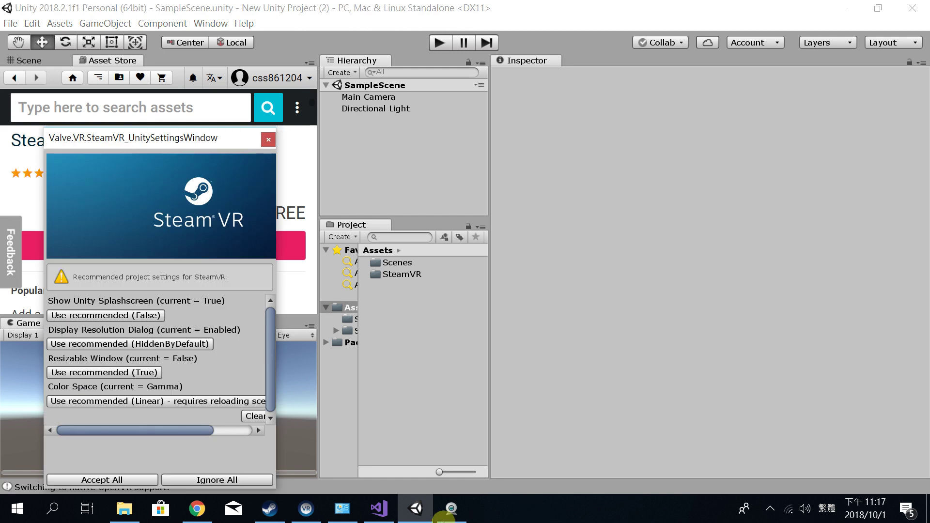
- Accept all SteamVR recommended settings, then restore the Scene view with wider panels and taller Game view
{"action": "left_click", "coordinate": [129, 481]}
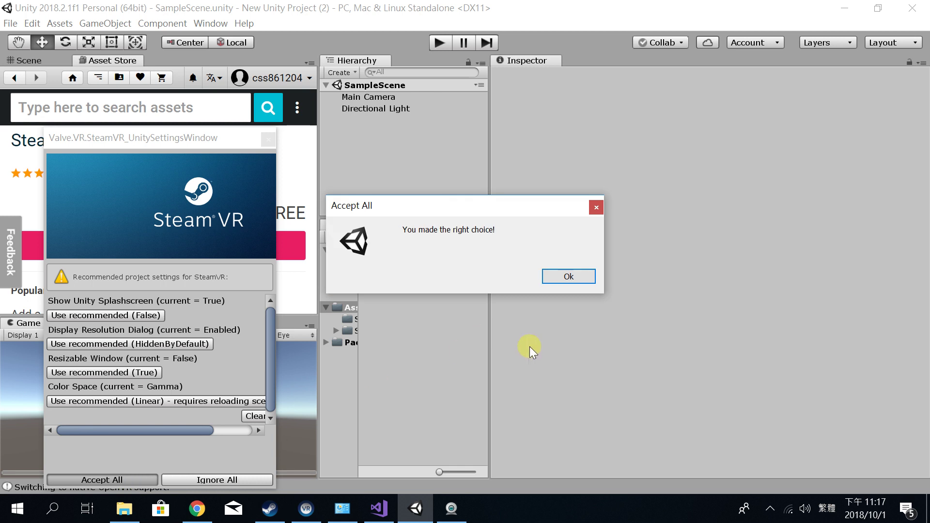
{"action": "left_click", "coordinate": [581, 278]}
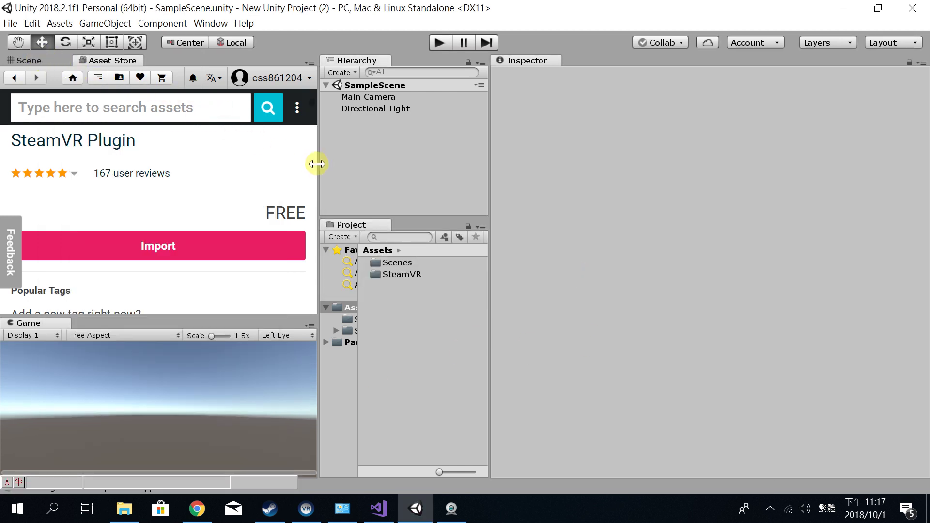
{"action": "left_click_drag", "start_coordinate": [318, 162], "coordinate": [391, 170]}
{"action": "left_click", "coordinate": [48, 62]}
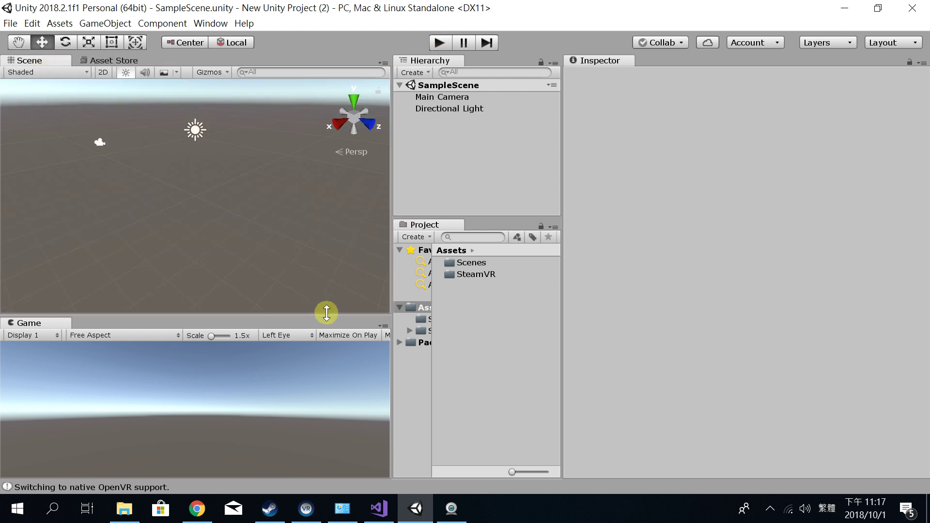
{"action": "left_click_drag", "start_coordinate": [326, 313], "coordinate": [326, 291]}
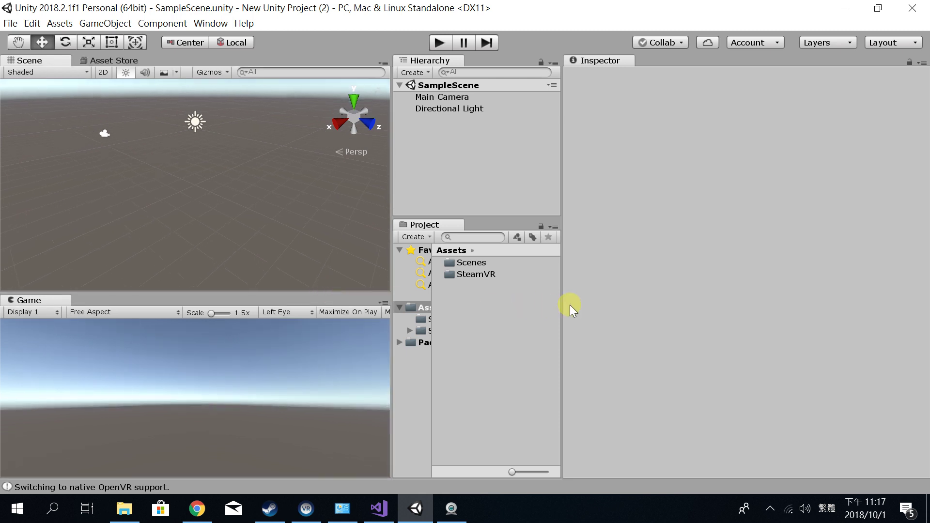
- Run and stop a quick Play test, then widen the Project tree and list the SteamVR folder
{"action": "left_click", "coordinate": [438, 45]}
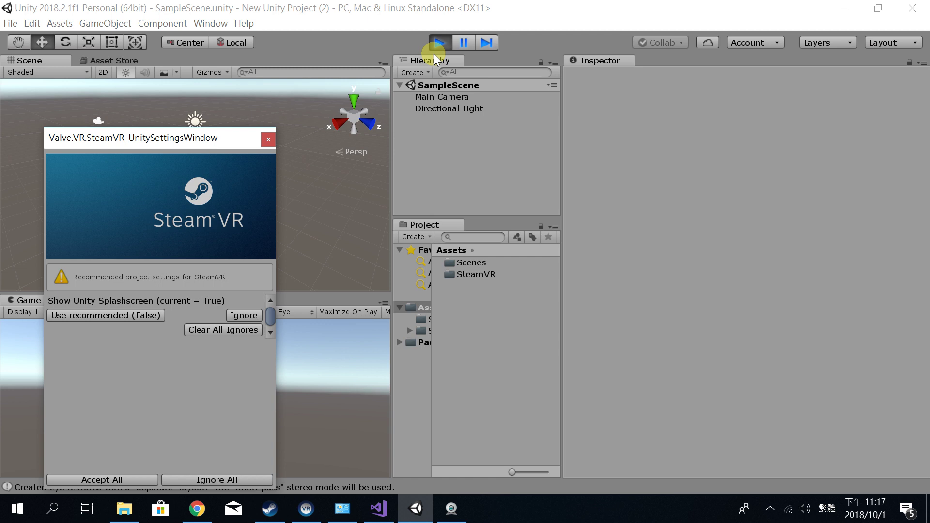
{"action": "left_click", "coordinate": [268, 139]}
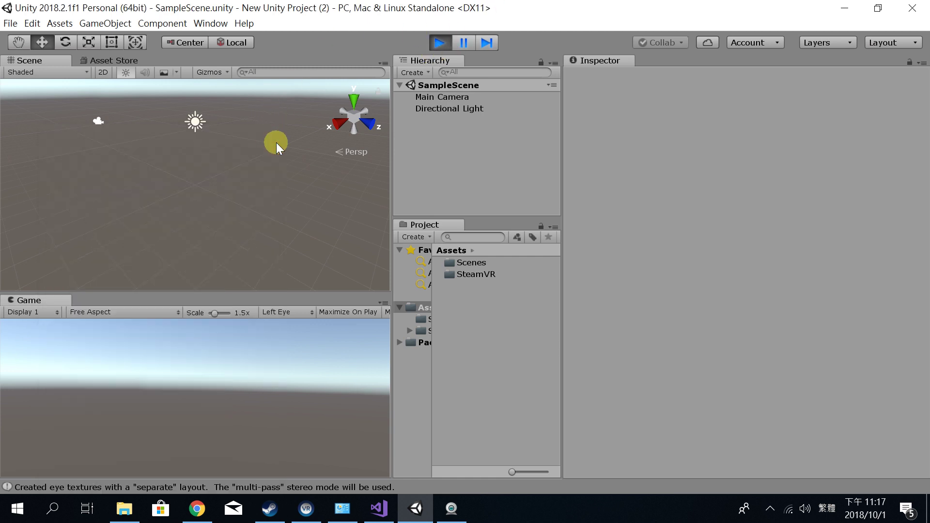
{"action": "left_click", "coordinate": [440, 42]}
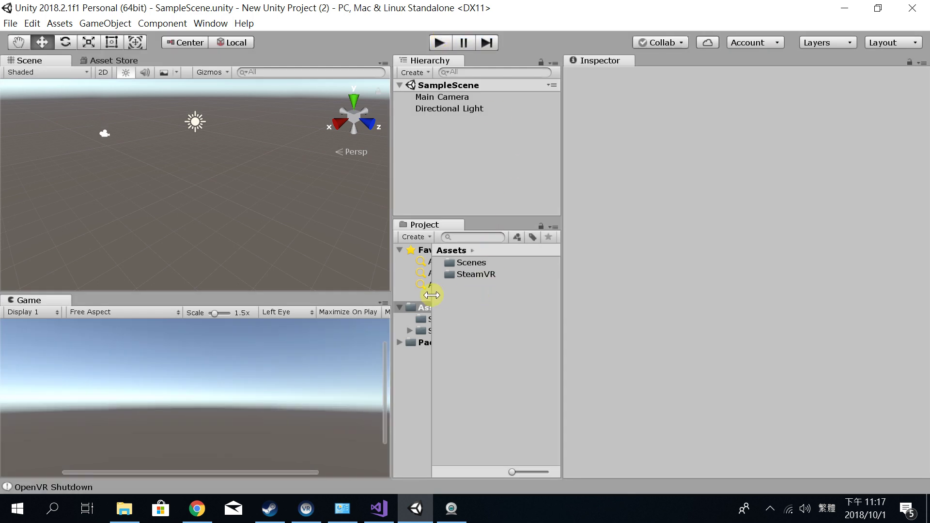
{"action": "left_click_drag", "start_coordinate": [432, 297], "coordinate": [473, 296]}
{"action": "left_click", "coordinate": [439, 332]}
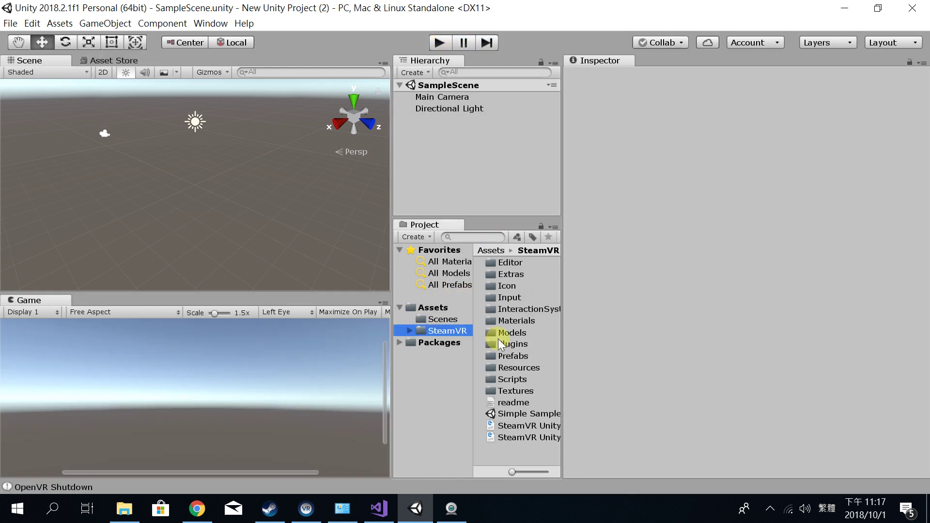
- Drag the [CameraRig] prefab from SteamVR/Prefabs into the Hierarchy and enter Play mode
{"action": "left_click", "coordinate": [516, 356]}
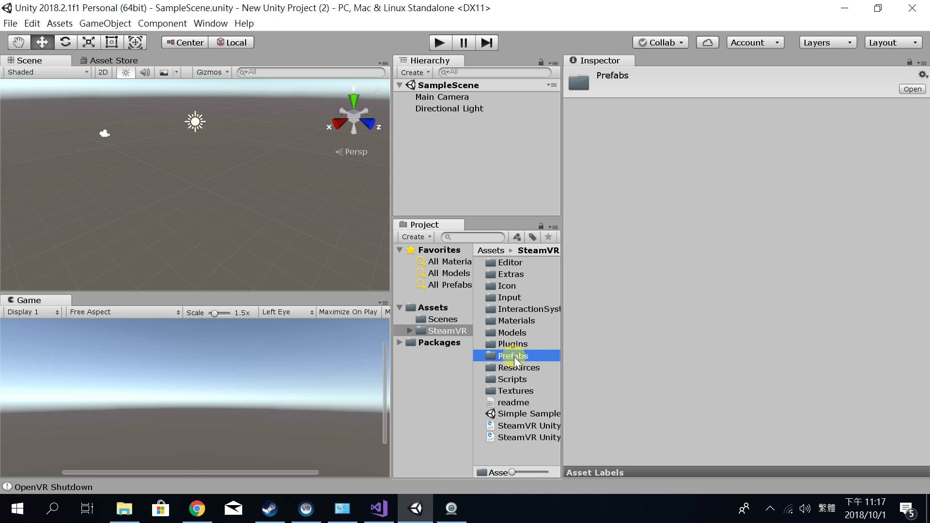
{"action": "double_click", "coordinate": [504, 356]}
{"action": "left_click_drag", "start_coordinate": [524, 263], "coordinate": [458, 164]}
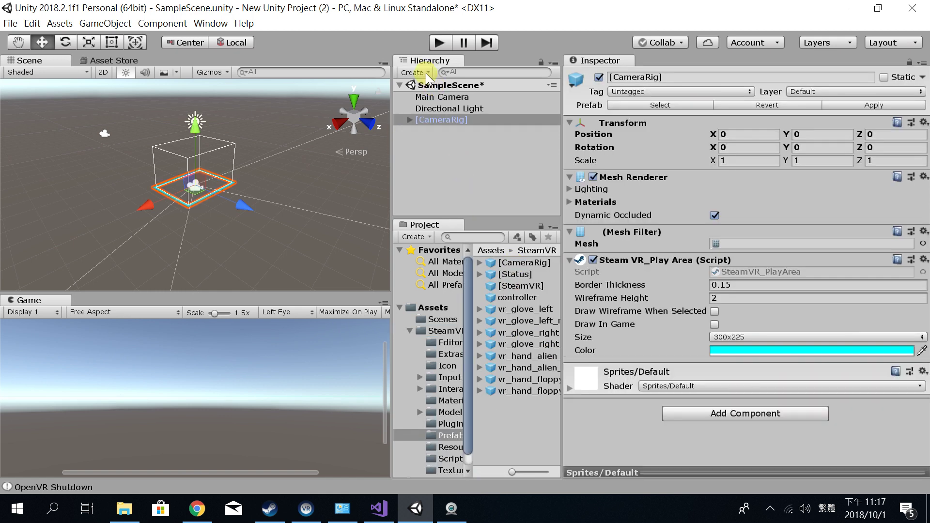
{"action": "left_click", "coordinate": [439, 43]}
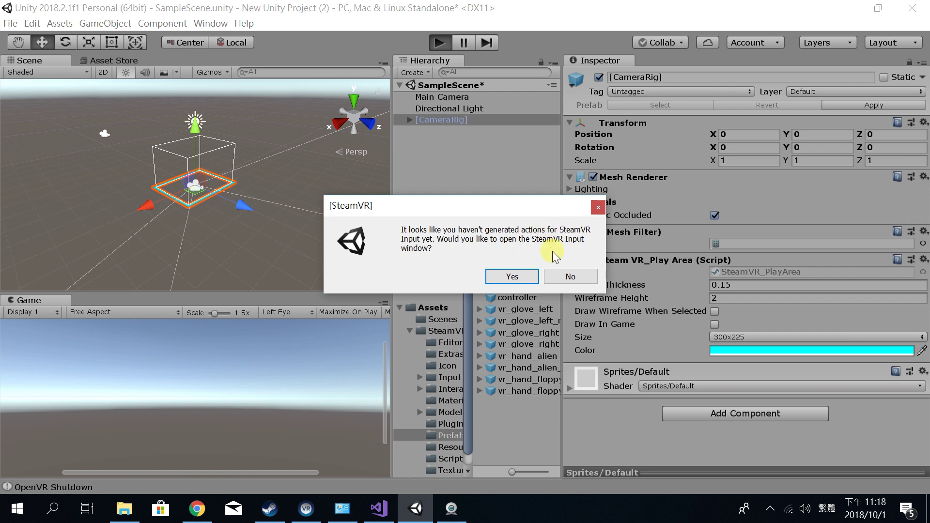
- Decline the SteamVR Input prompt, close the settings window and stop Play mode
{"action": "left_click", "coordinate": [557, 277]}
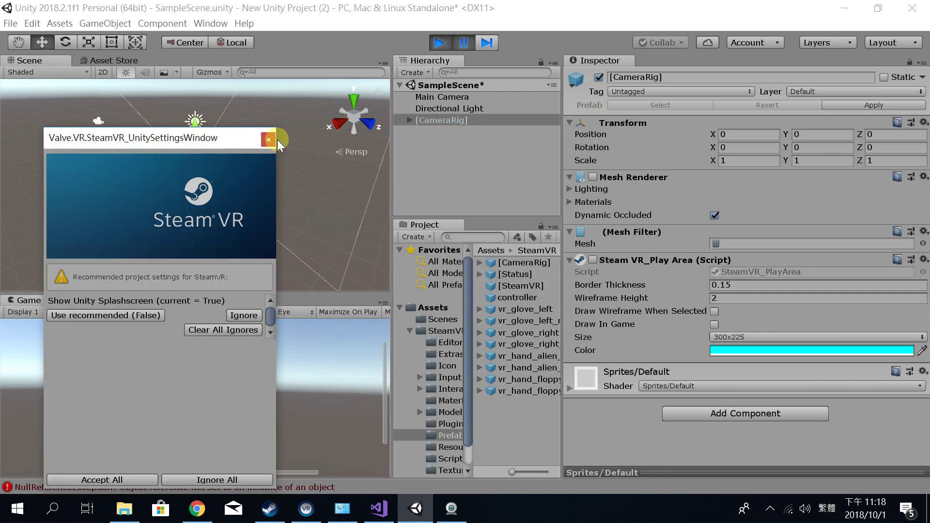
{"action": "left_click", "coordinate": [269, 139]}
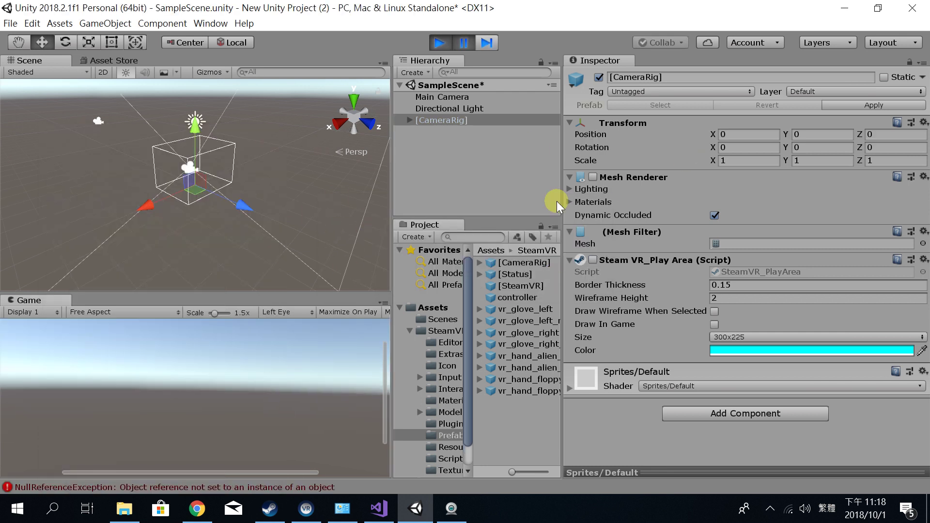
{"action": "left_click", "coordinate": [437, 43]}
- Open Window > SteamVR Input and load the example actions.json
{"action": "left_click", "coordinate": [211, 24]}
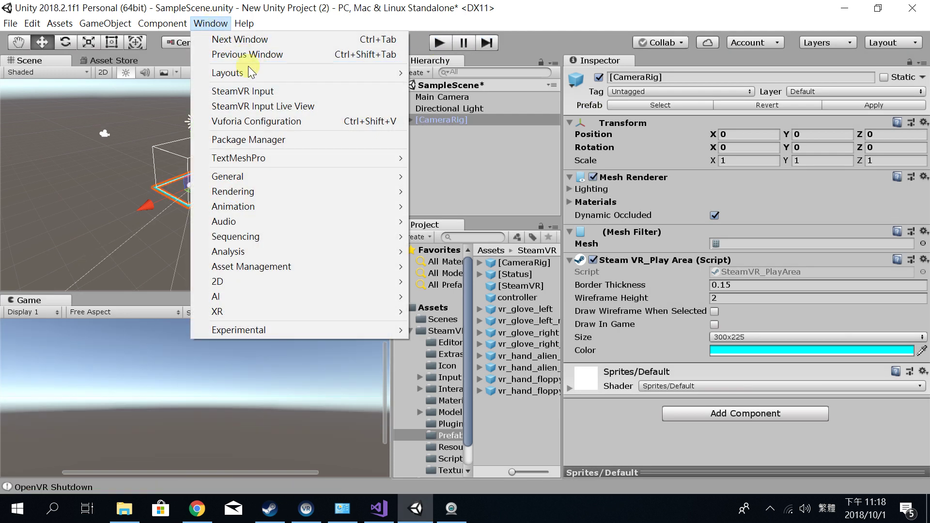
{"action": "left_click", "coordinate": [226, 93]}
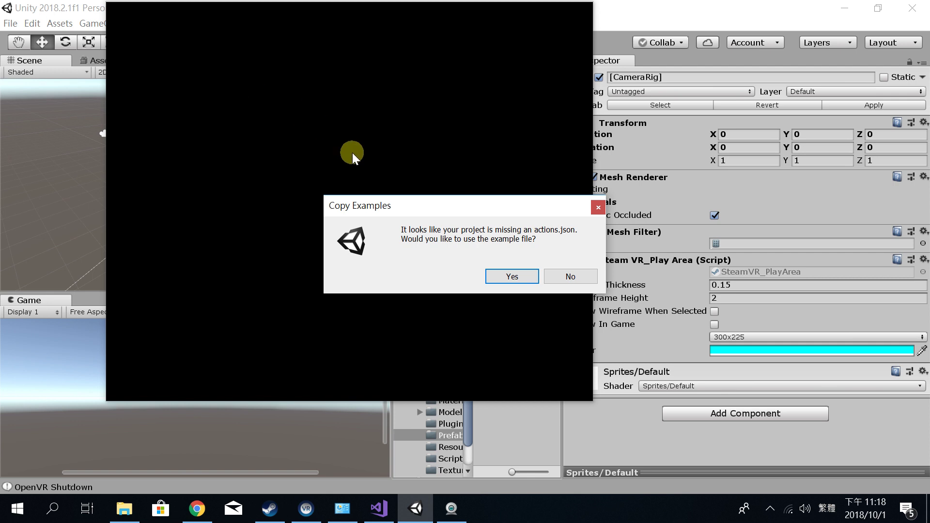
{"action": "left_click", "coordinate": [510, 272]}
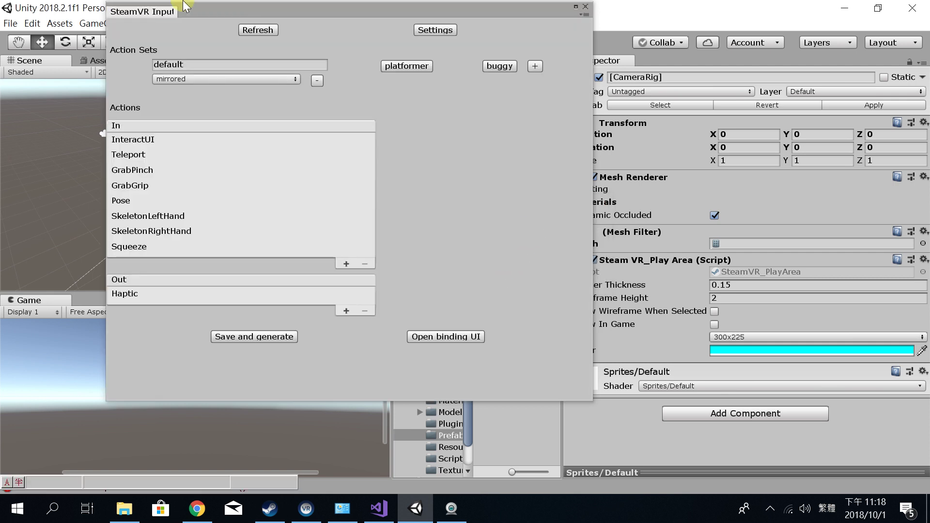
- Save and generate the SteamVR input actions, saving the modified SampleScene when prompted
{"action": "left_click", "coordinate": [180, 66]}
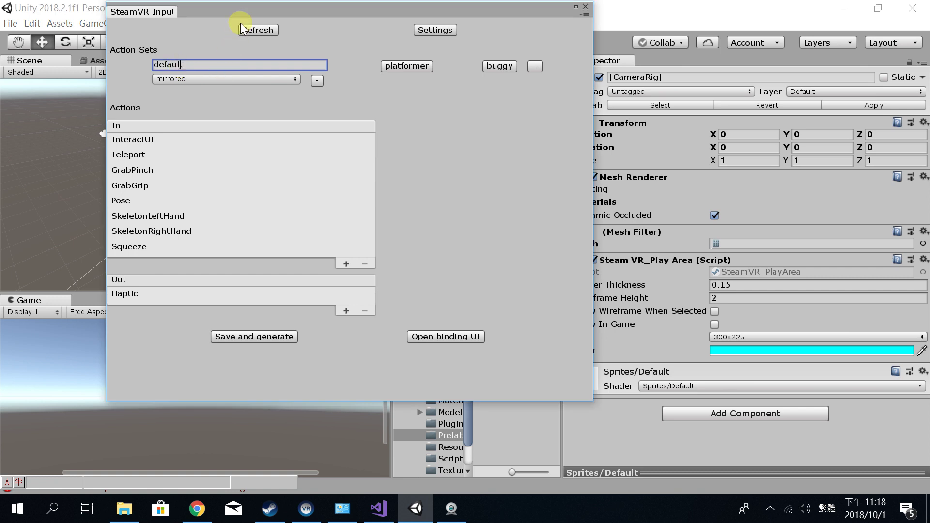
{"action": "left_click_drag", "start_coordinate": [257, 6], "coordinate": [271, 28]}
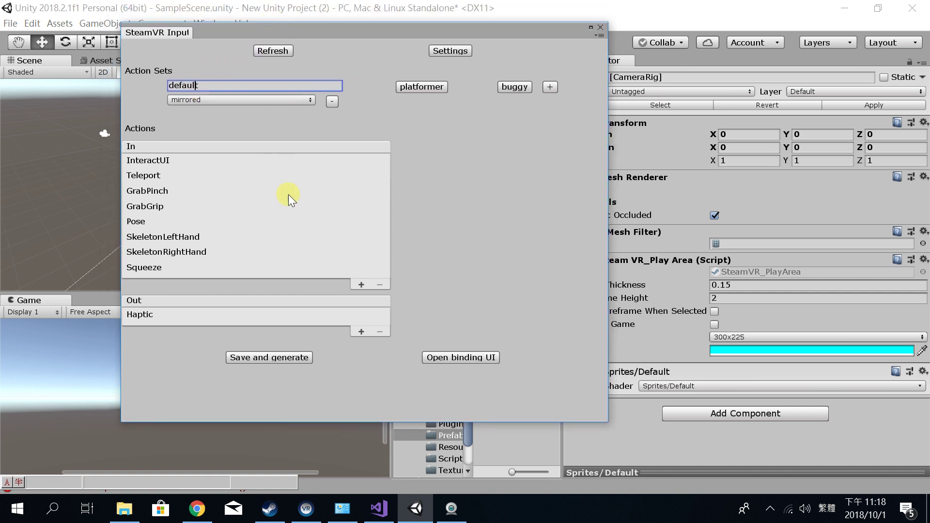
{"action": "left_click", "coordinate": [279, 358]}
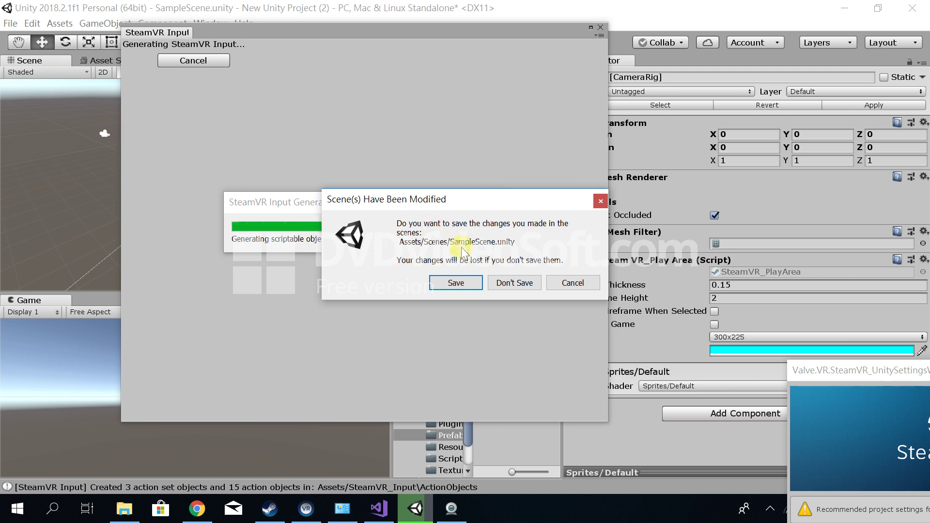
{"action": "left_click", "coordinate": [450, 284]}
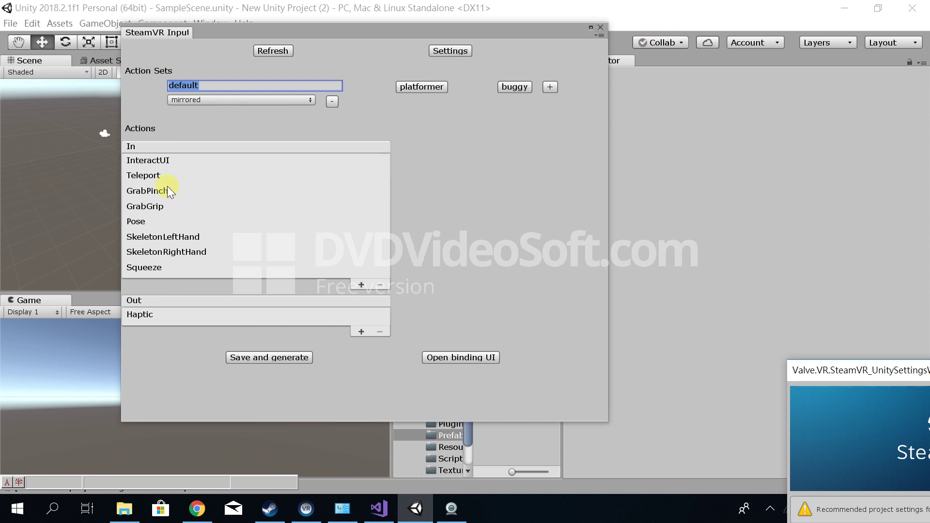
- Inspect InteractUI, Teleport, GrabPinch, GrabGrip, Pose, Skeleton and Squeeze actions, then close the SteamVR Input window
{"action": "left_click", "coordinate": [155, 162]}
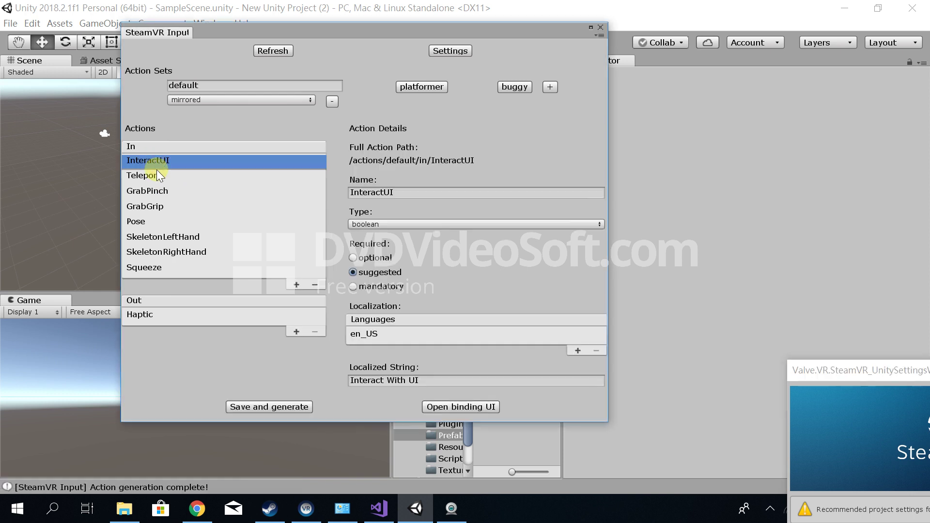
{"action": "left_click", "coordinate": [156, 176]}
{"action": "left_click", "coordinate": [155, 191]}
{"action": "left_click", "coordinate": [155, 205]}
{"action": "left_click", "coordinate": [144, 222]}
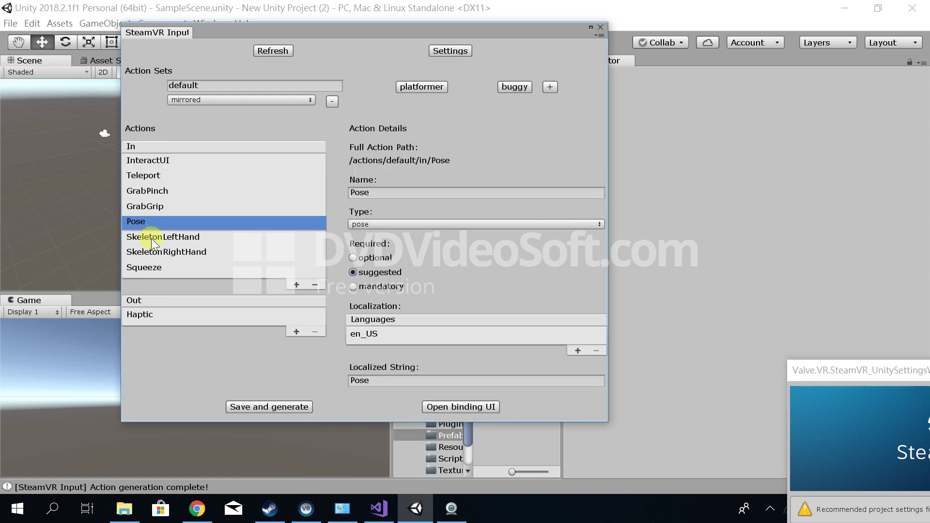
{"action": "left_click", "coordinate": [151, 237]}
{"action": "left_click", "coordinate": [153, 253]}
{"action": "left_click", "coordinate": [152, 266]}
{"action": "left_click", "coordinate": [155, 252]}
{"action": "left_click", "coordinate": [152, 237]}
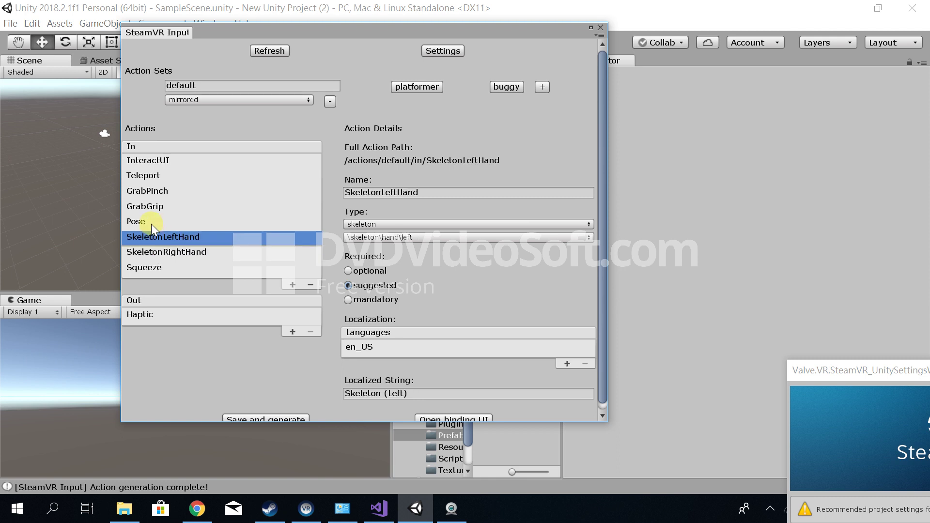
{"action": "left_click", "coordinate": [601, 27]}
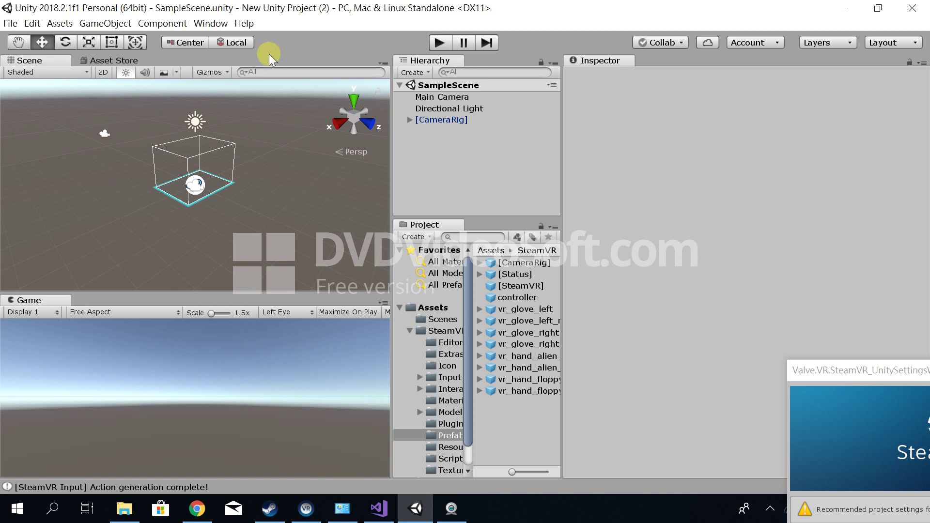
- Expand [CameraRig] and set Controller (left)'s Pose Action to SkeletonLeftHand
{"action": "left_click", "coordinate": [410, 122]}
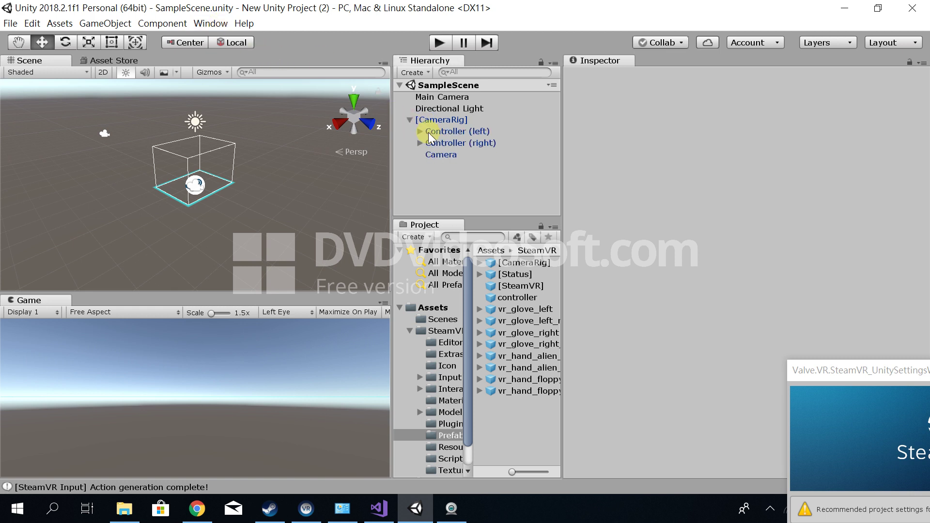
{"action": "left_click", "coordinate": [442, 133]}
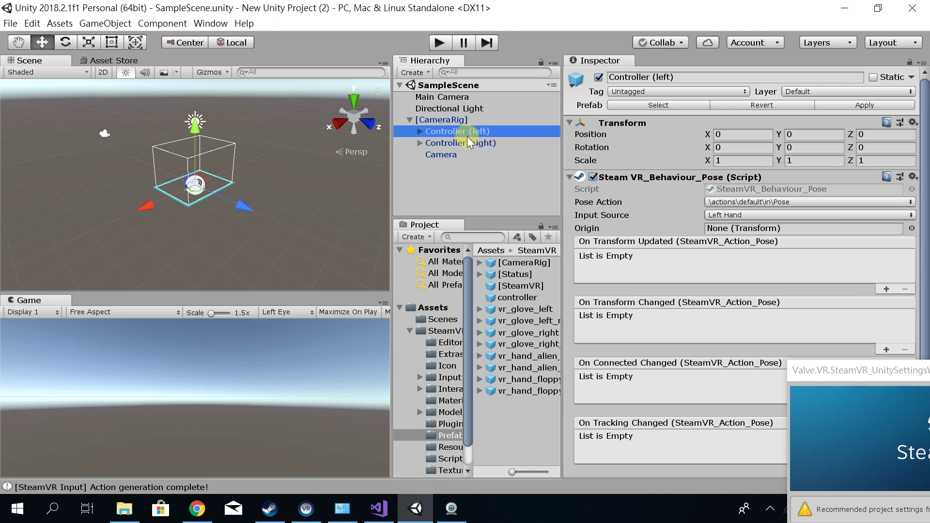
{"action": "left_click", "coordinate": [732, 201]}
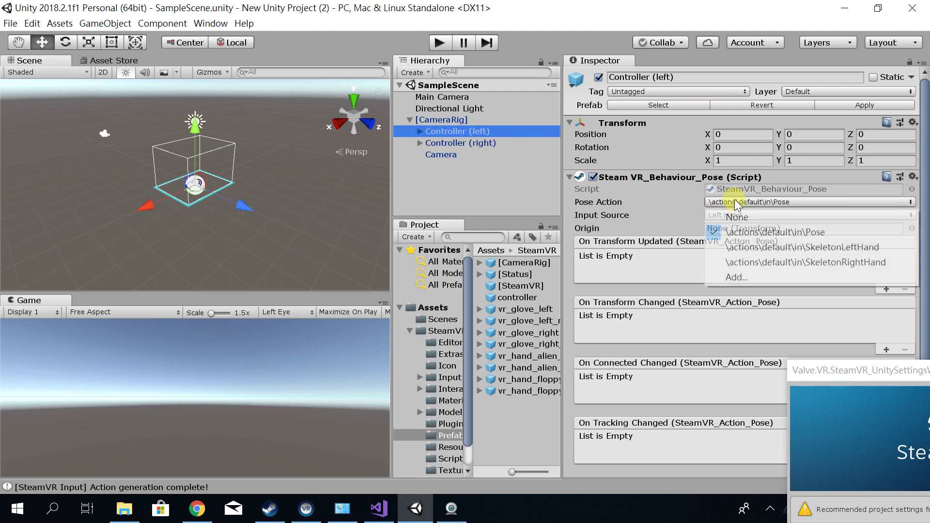
{"action": "left_click", "coordinate": [837, 248]}
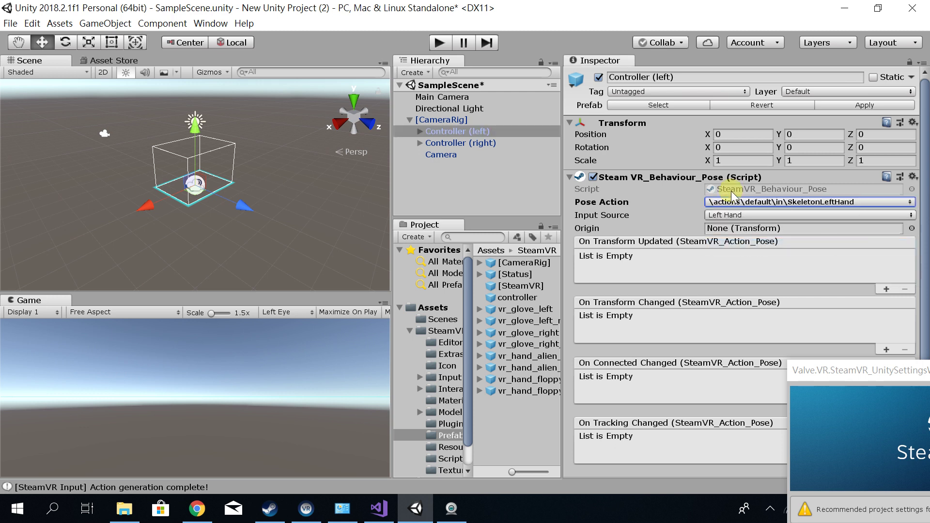
- Set Controller (right)'s Pose Action to SkeletonRightHand, keeping Right Hand input source, then play
{"action": "left_click", "coordinate": [498, 145]}
{"action": "left_click", "coordinate": [737, 214]}
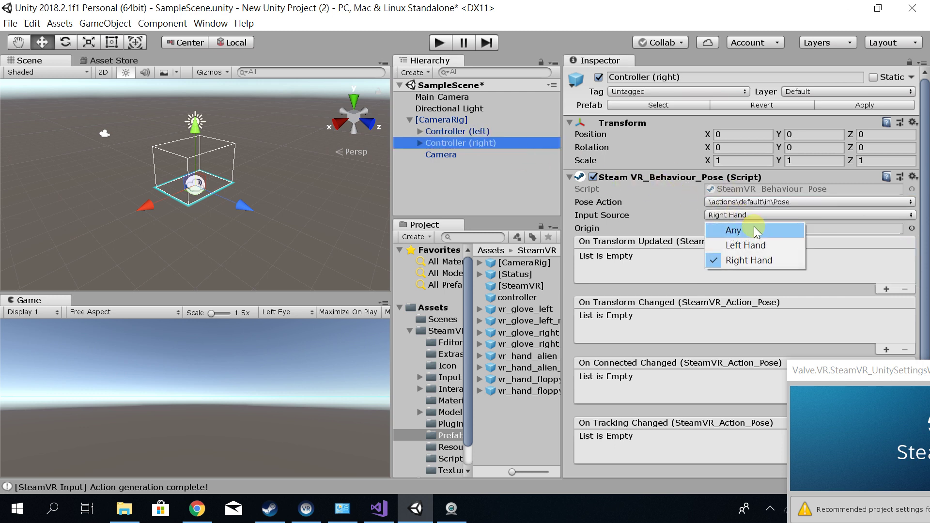
{"action": "left_click", "coordinate": [451, 141]}
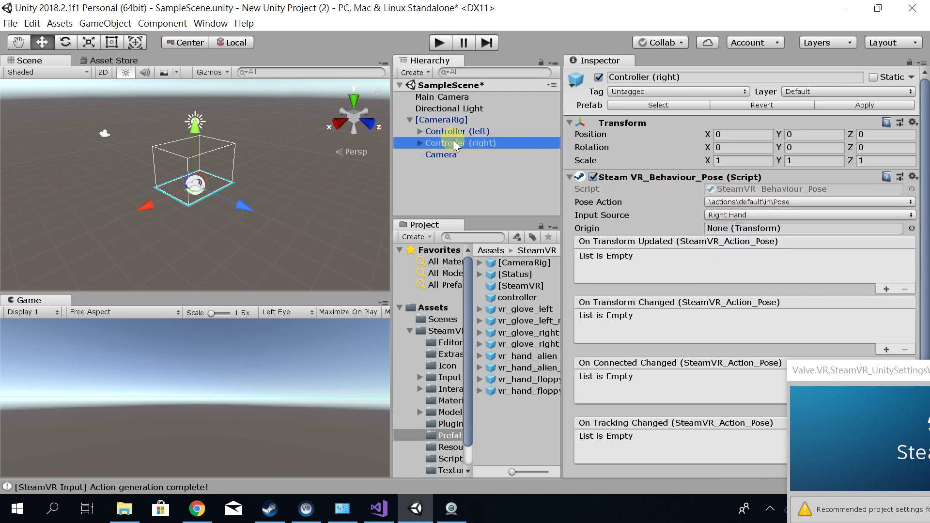
{"action": "left_click", "coordinate": [743, 202]}
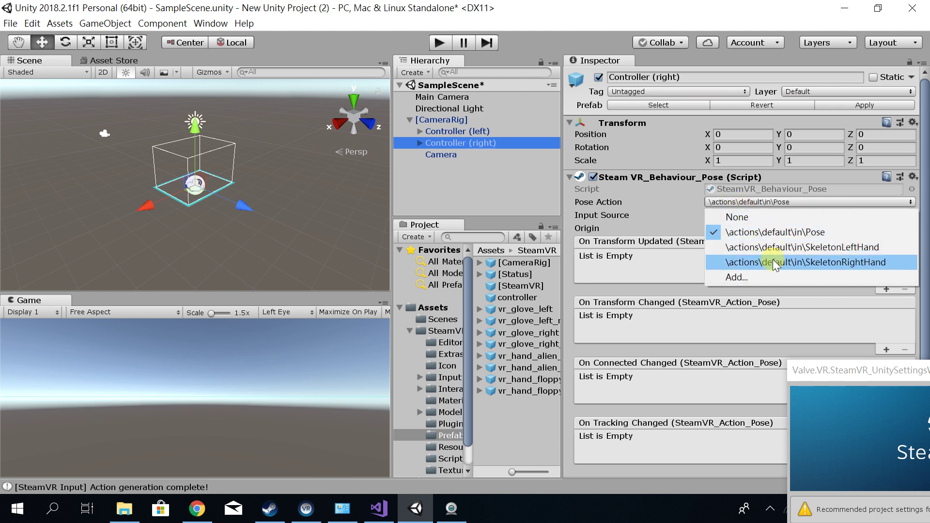
{"action": "left_click", "coordinate": [772, 260]}
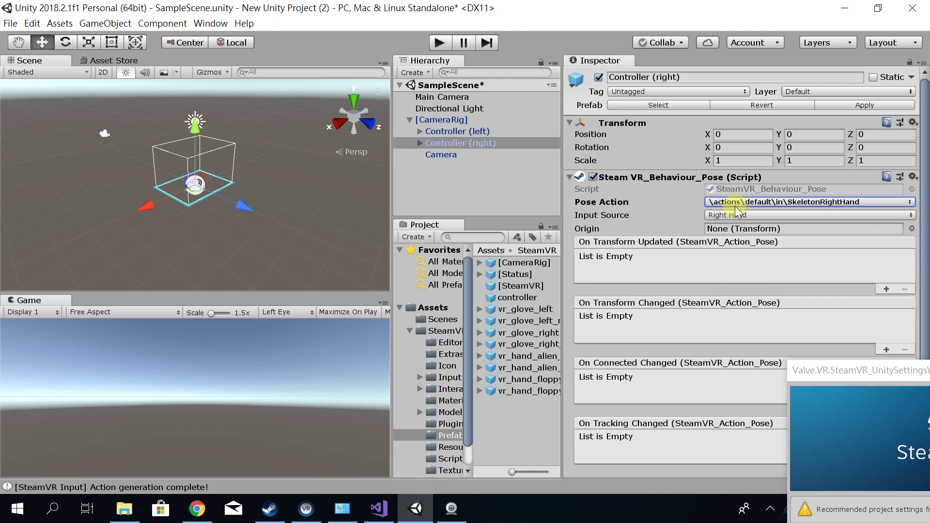
{"action": "left_click", "coordinate": [439, 42]}
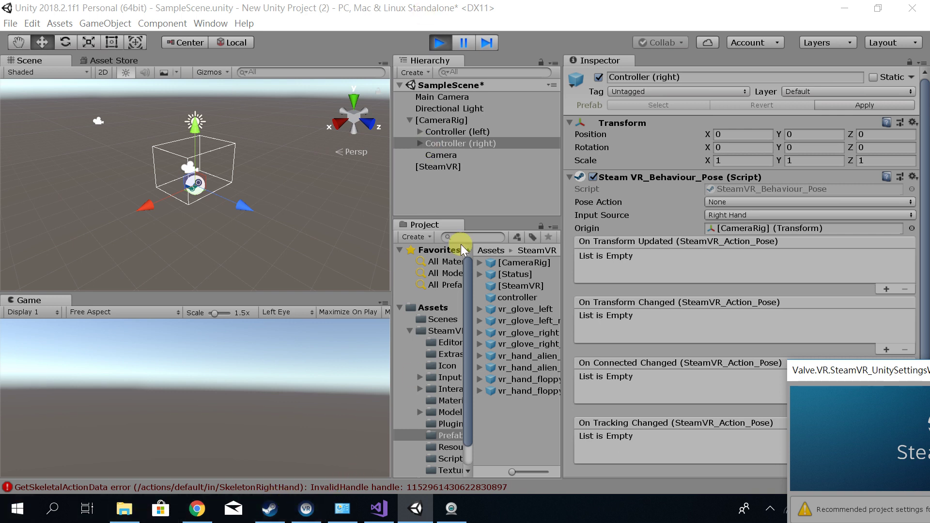
- Stop play mode, check both controllers' pose actions, and dismiss the SteamVR settings popup
{"action": "left_click", "coordinate": [437, 45]}
{"action": "left_click", "coordinate": [474, 143]}
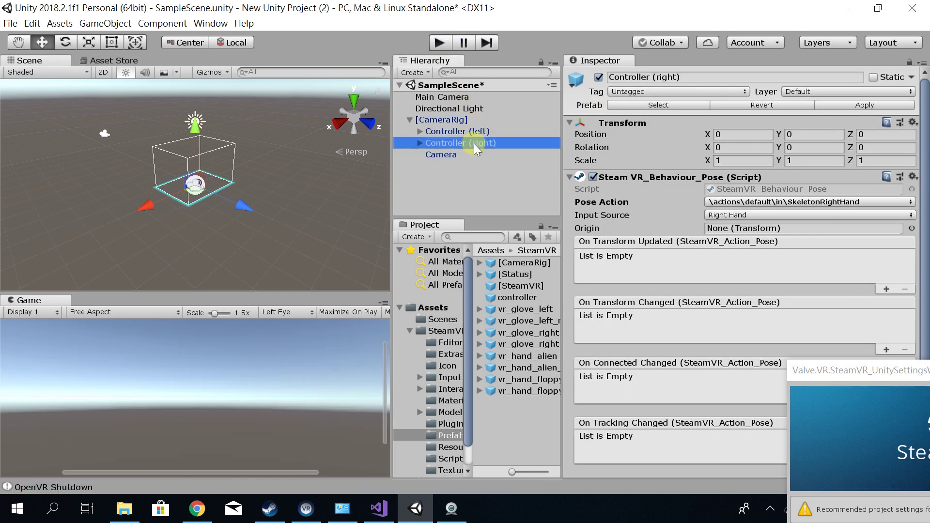
{"action": "left_click", "coordinate": [474, 130]}
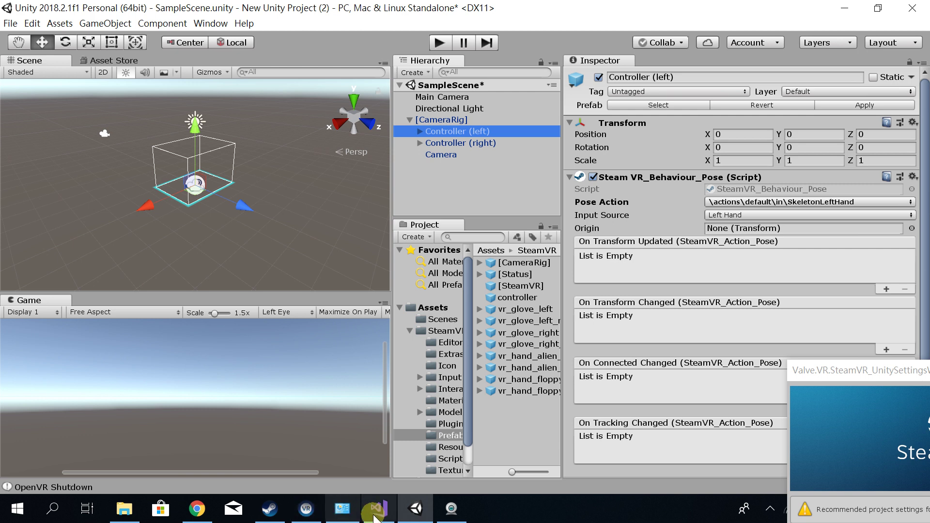
{"action": "left_click_drag", "start_coordinate": [854, 370], "coordinate": [338, 209]}
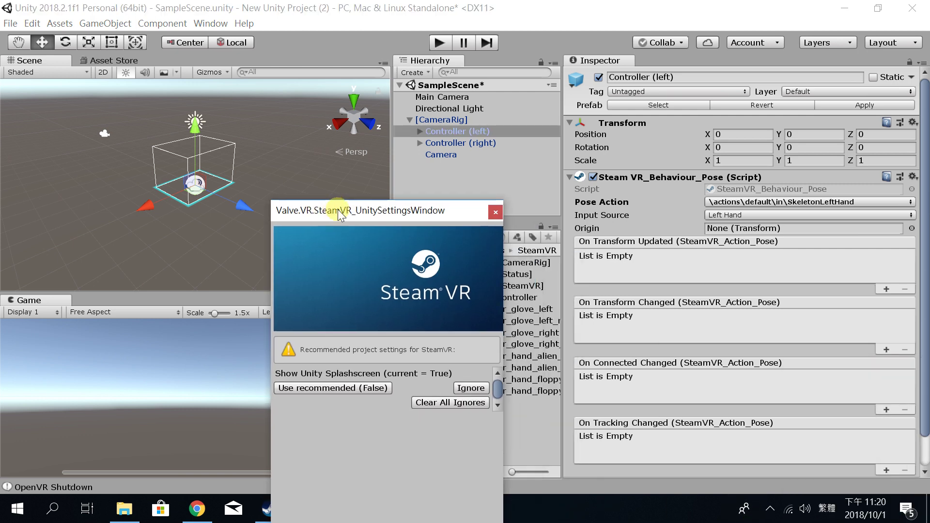
{"action": "left_click", "coordinate": [495, 212]}
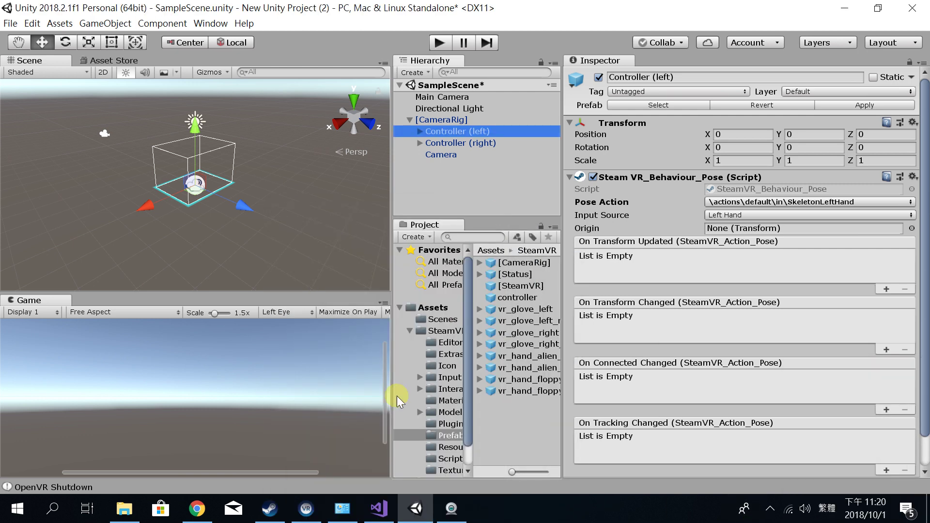
- Launch SteamVR from the taskbar, test-play the scene again, stop, and close the settings popup
{"action": "left_click", "coordinate": [304, 512]}
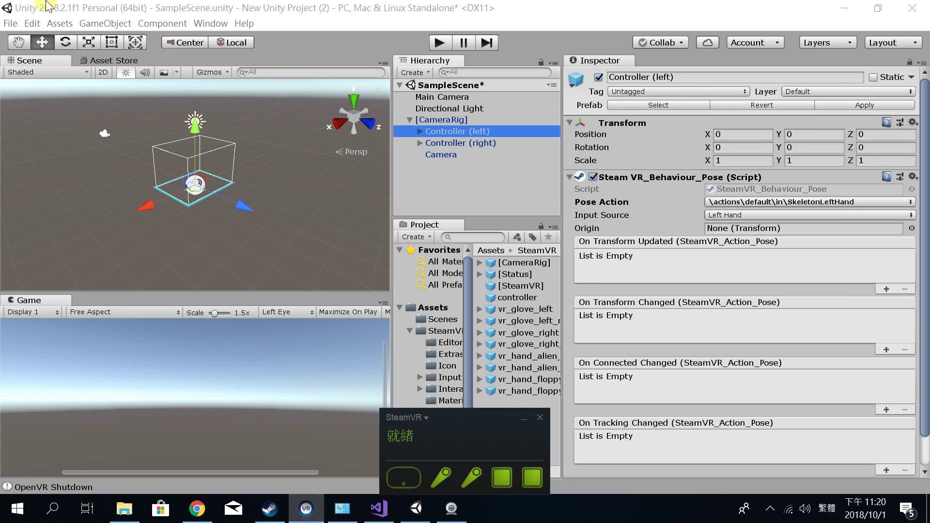
{"action": "left_click", "coordinate": [438, 43]}
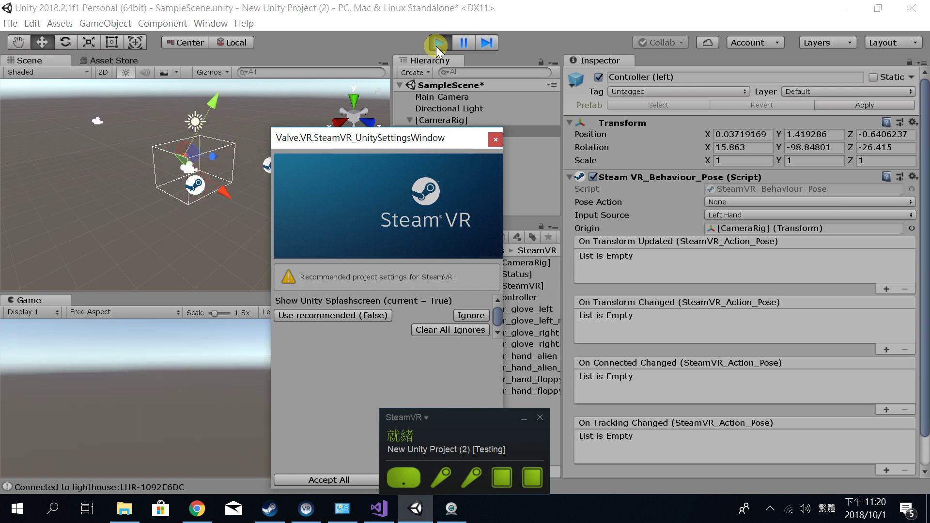
{"action": "left_click", "coordinate": [434, 40]}
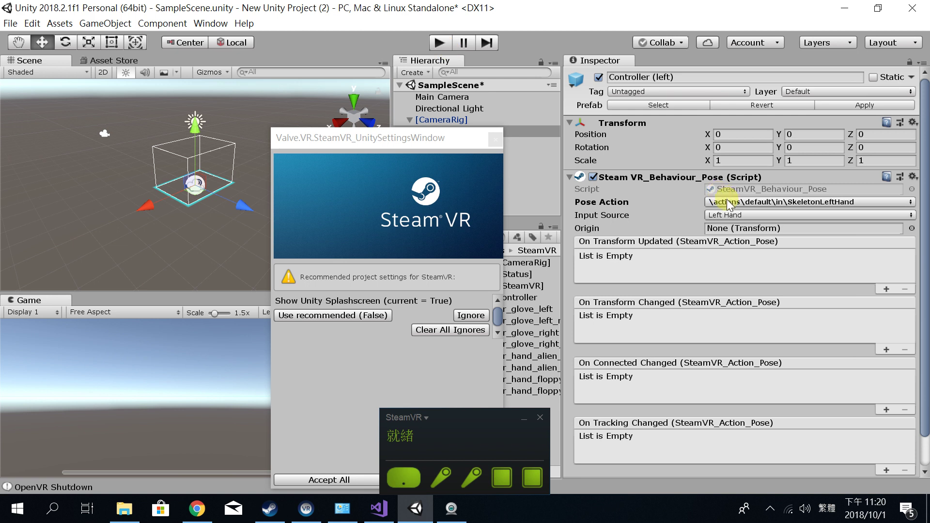
{"action": "left_click", "coordinate": [496, 141]}
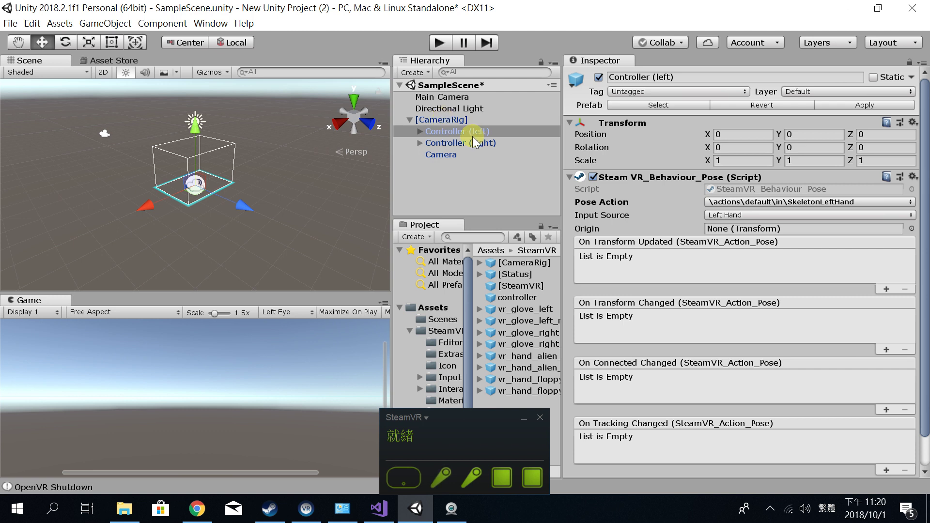
- Open Window > SteamVR Input Live View, dock it over the right panels, and start Play
{"action": "left_click", "coordinate": [525, 415]}
{"action": "left_click", "coordinate": [440, 306]}
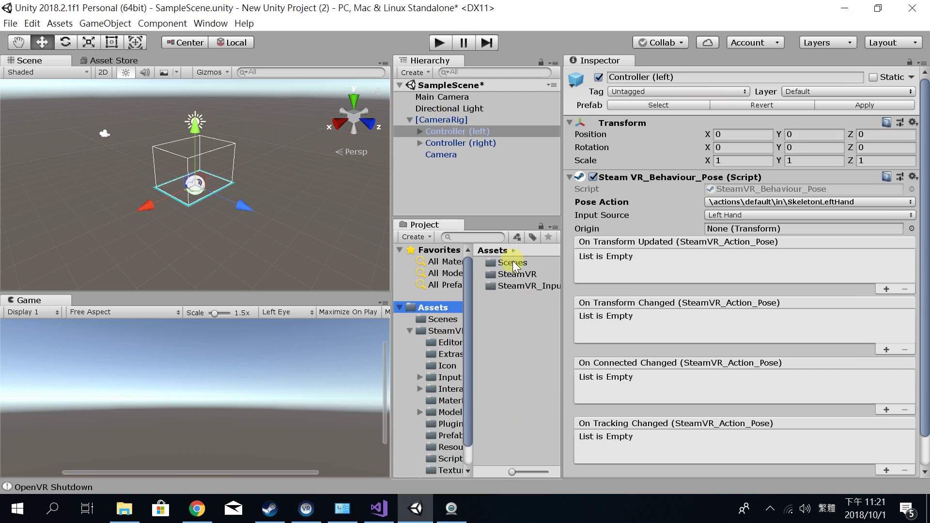
{"action": "left_click", "coordinate": [211, 23]}
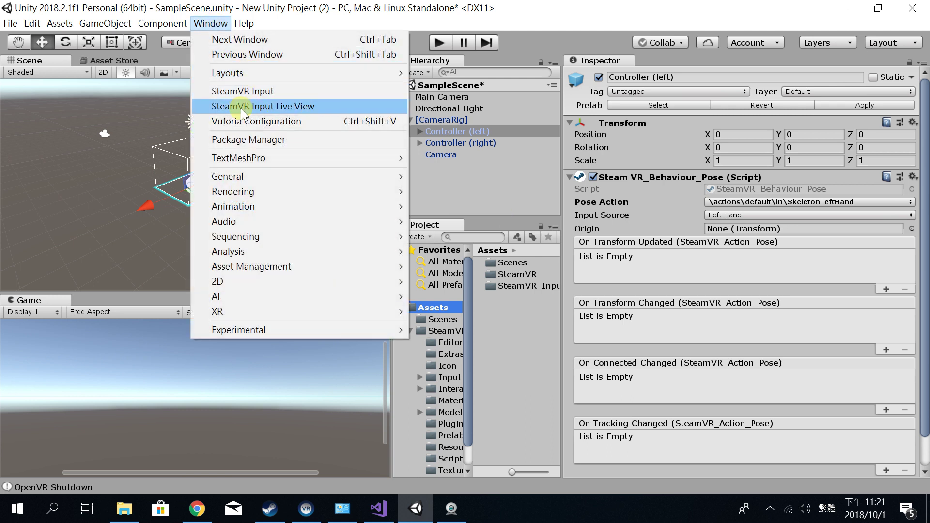
{"action": "left_click", "coordinate": [267, 106]}
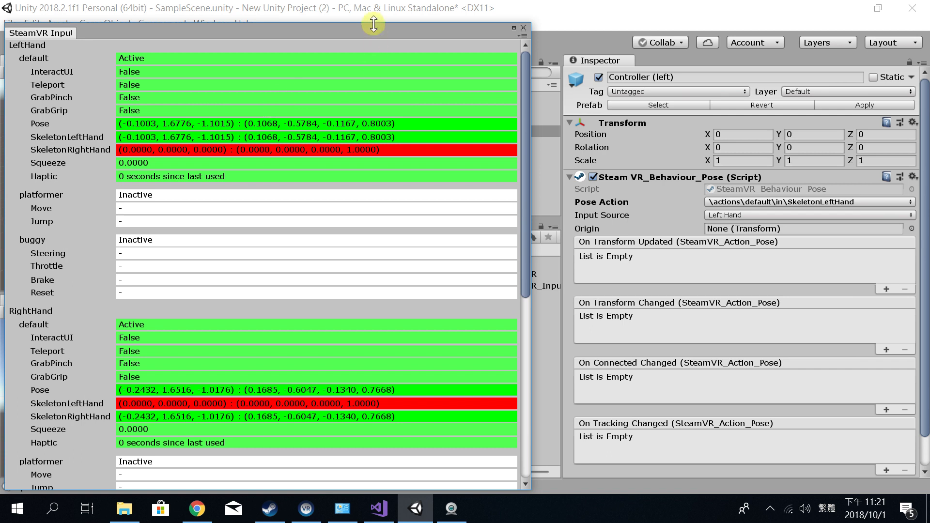
{"action": "left_click_drag", "start_coordinate": [373, 30], "coordinate": [759, 92]}
{"action": "left_click", "coordinate": [443, 48]}
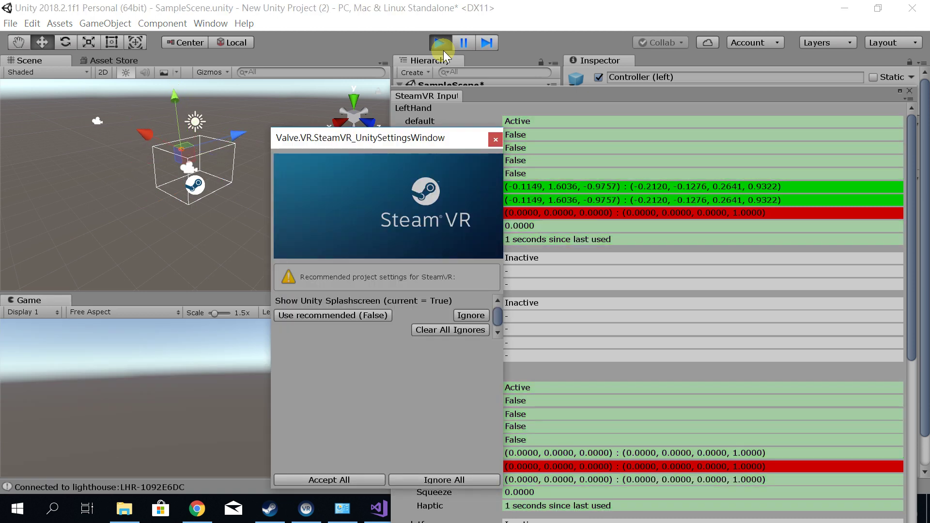
{"action": "left_click_drag", "start_coordinate": [465, 136], "coordinate": [273, 161]}
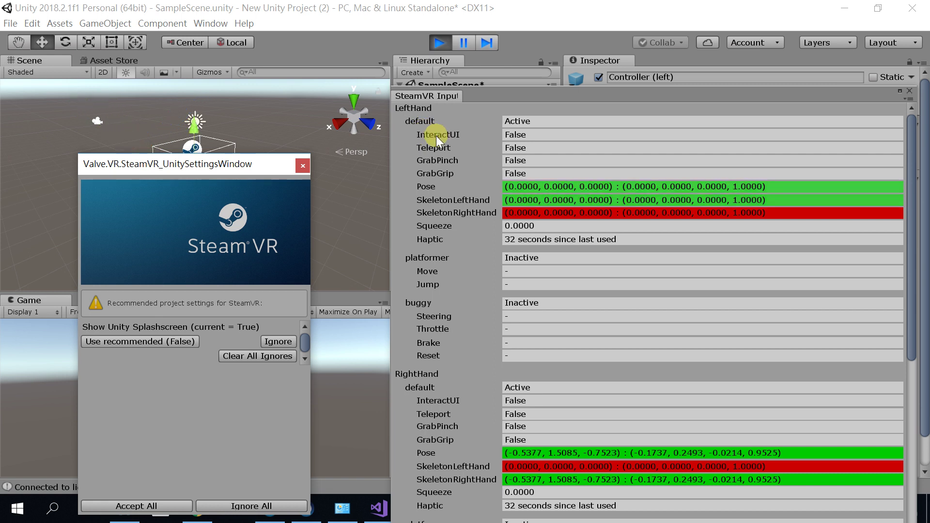
{"action": "left_click", "coordinate": [524, 135]}
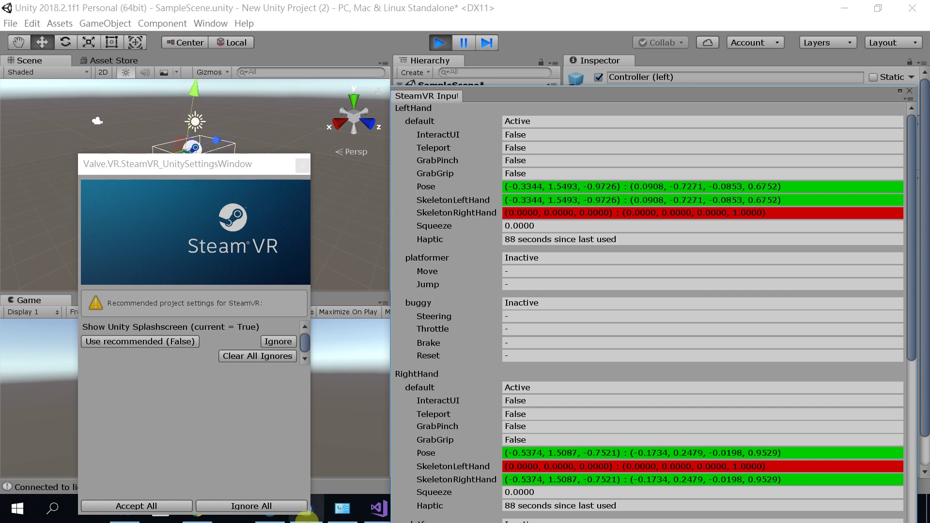
- Check Steam's SteamVR library page, minimize Steam, move the input readout, and bring up Logitech webcam preview
{"action": "left_click", "coordinate": [270, 509]}
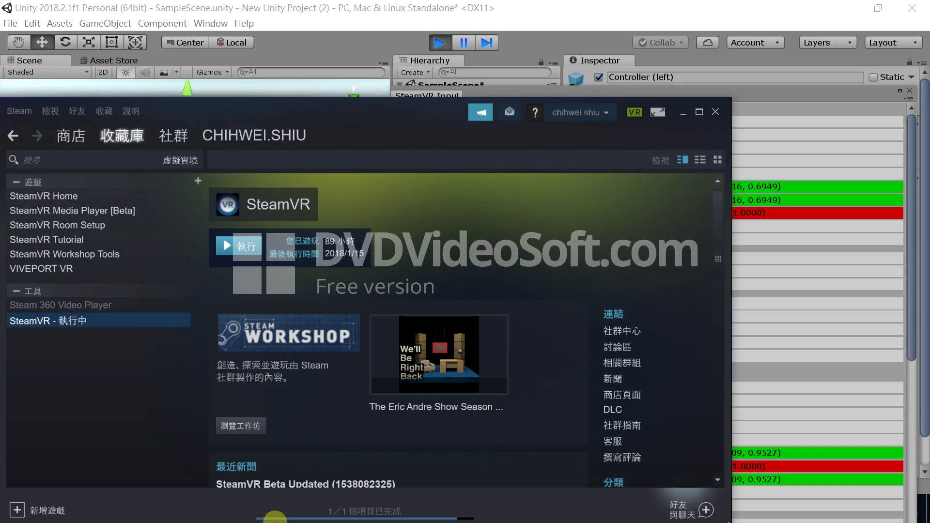
{"action": "left_click", "coordinate": [683, 113]}
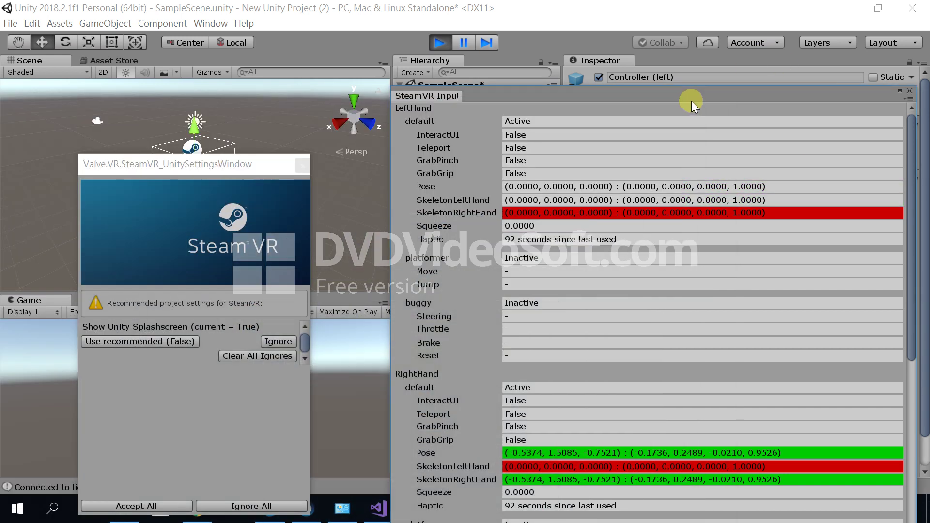
{"action": "left_click_drag", "start_coordinate": [630, 86], "coordinate": [741, 103]}
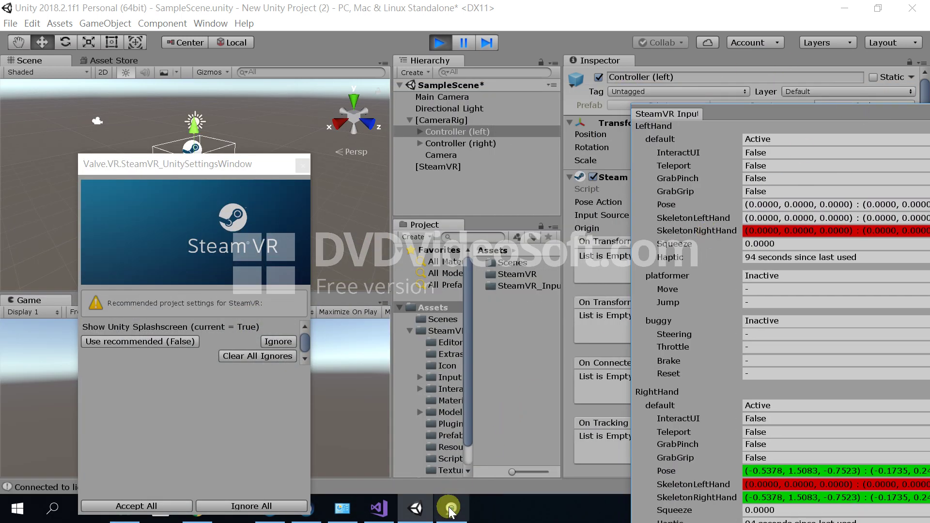
{"action": "left_click", "coordinate": [451, 509]}
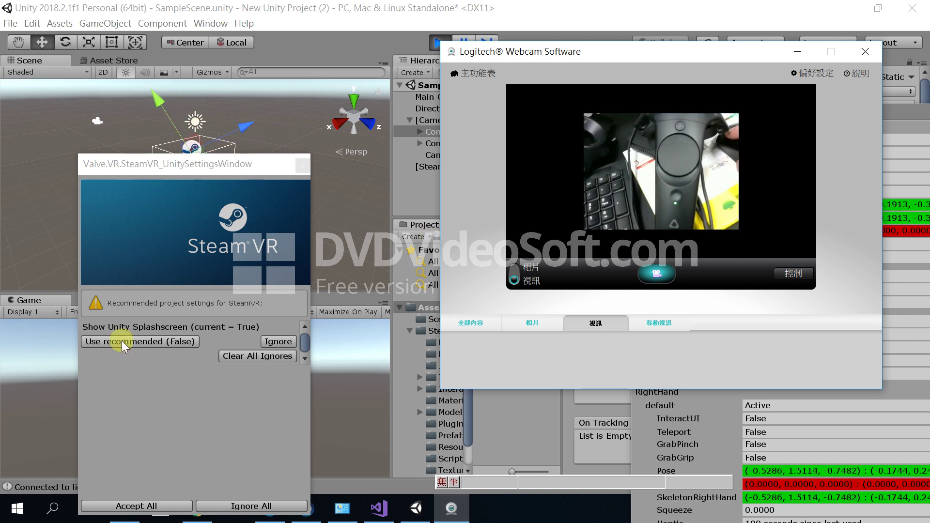
- Drag the Logitech webcam preview toward the top-left so the Unity Inspector is uncovered
{"action": "left_click_drag", "start_coordinate": [676, 49], "coordinate": [313, 35]}
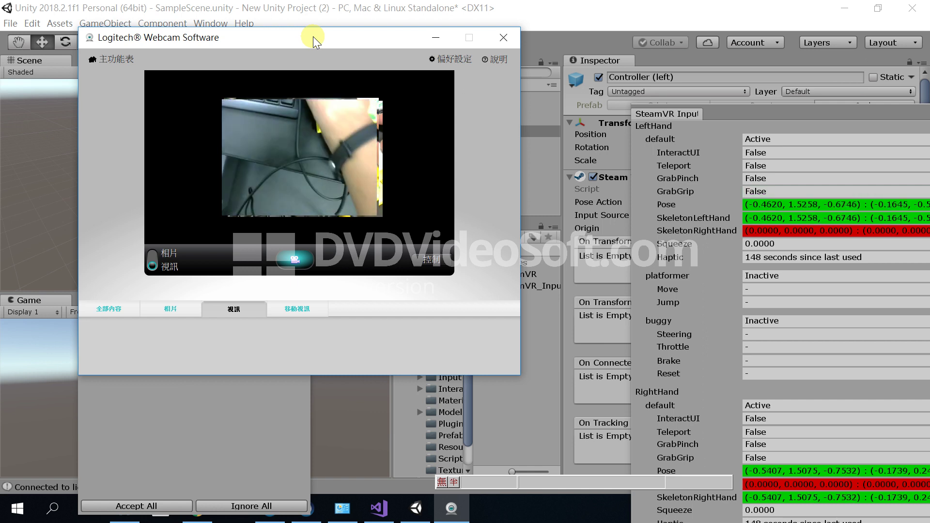
- Close the webcam preview and stop play mode
{"action": "left_click", "coordinate": [492, 41]}
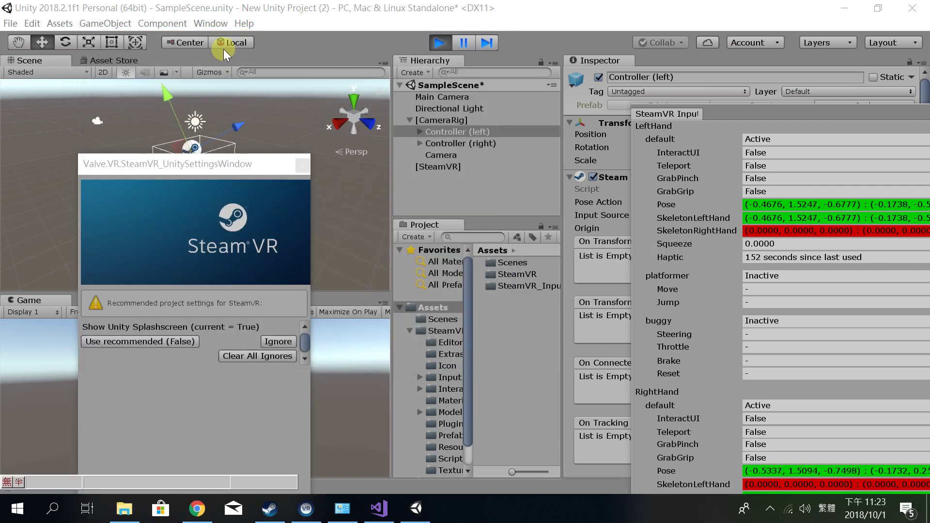
{"action": "left_click", "coordinate": [210, 23]}
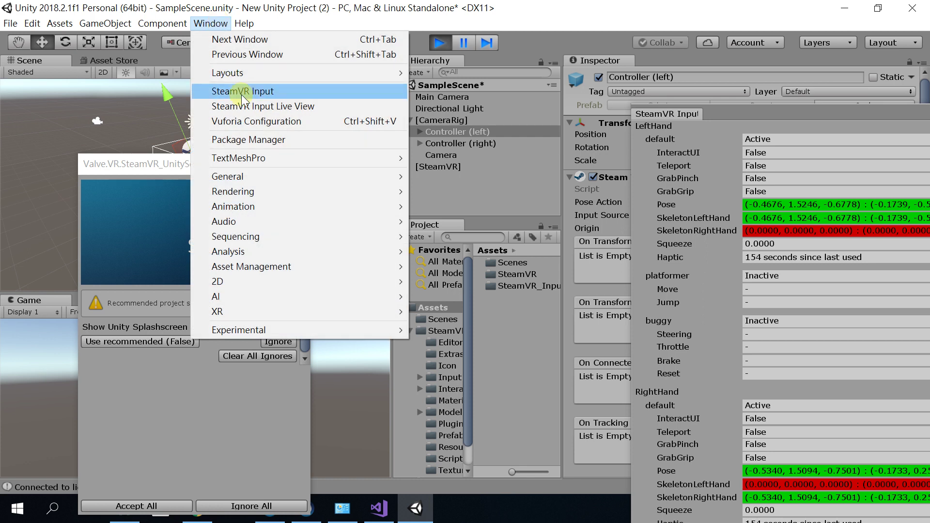
{"action": "left_click", "coordinate": [444, 39]}
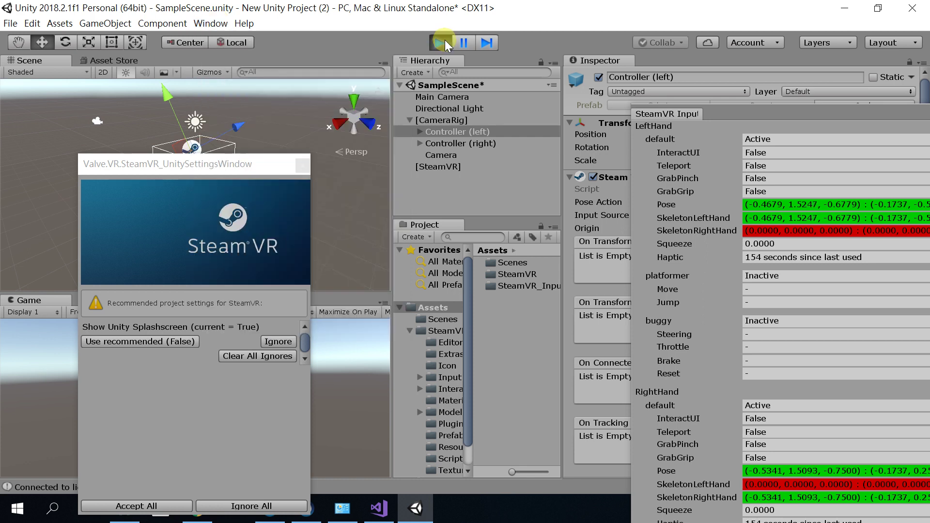
- Open Window > SteamVR Input, move it aside, and keep the default action set mirrored
{"action": "left_click", "coordinate": [209, 24]}
{"action": "left_click", "coordinate": [236, 91]}
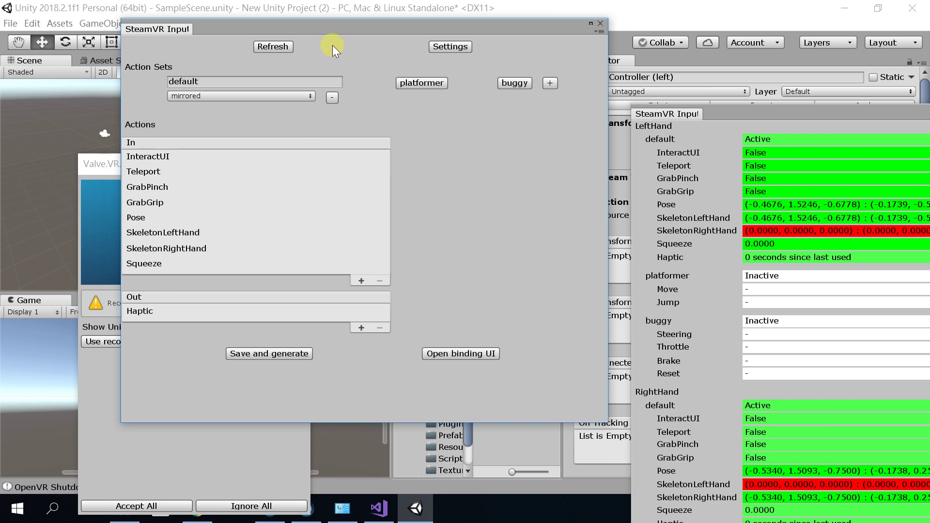
{"action": "left_click_drag", "start_coordinate": [344, 31], "coordinate": [500, 20]}
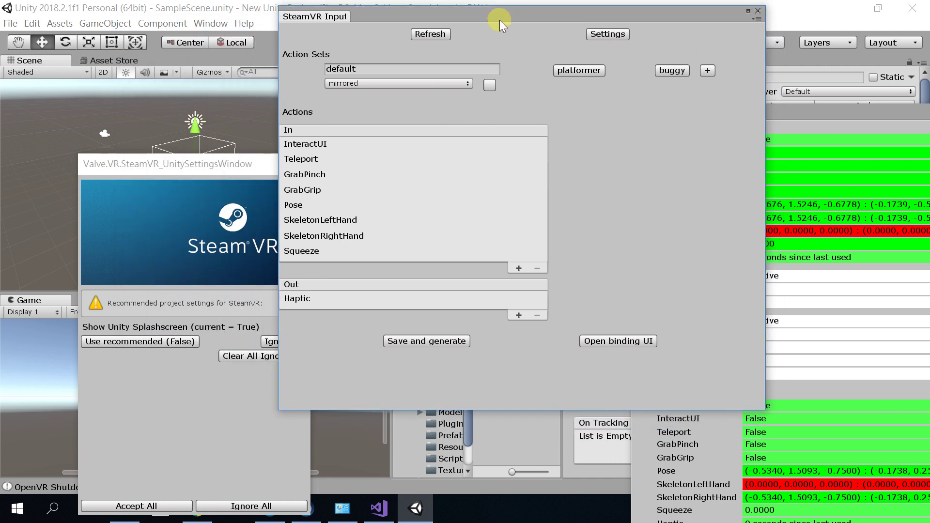
{"action": "left_click", "coordinate": [388, 83]}
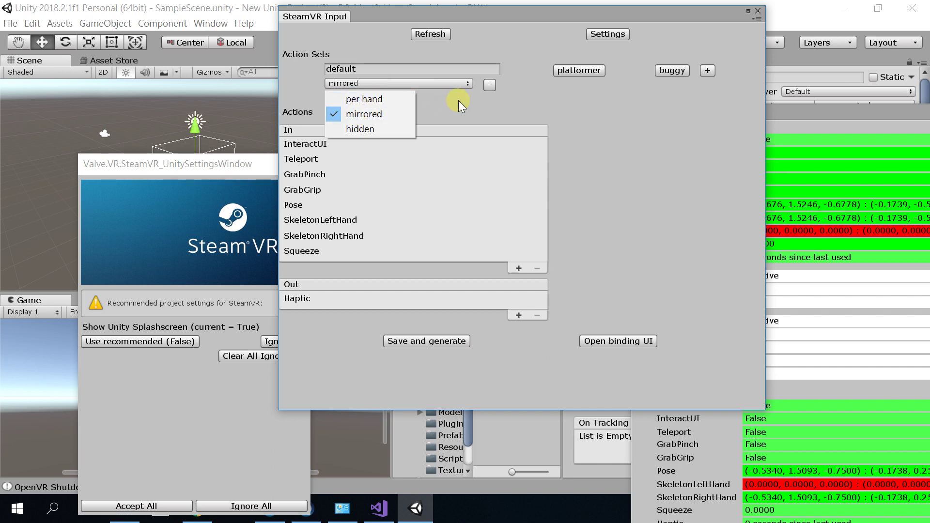
{"action": "left_click", "coordinate": [366, 79]}
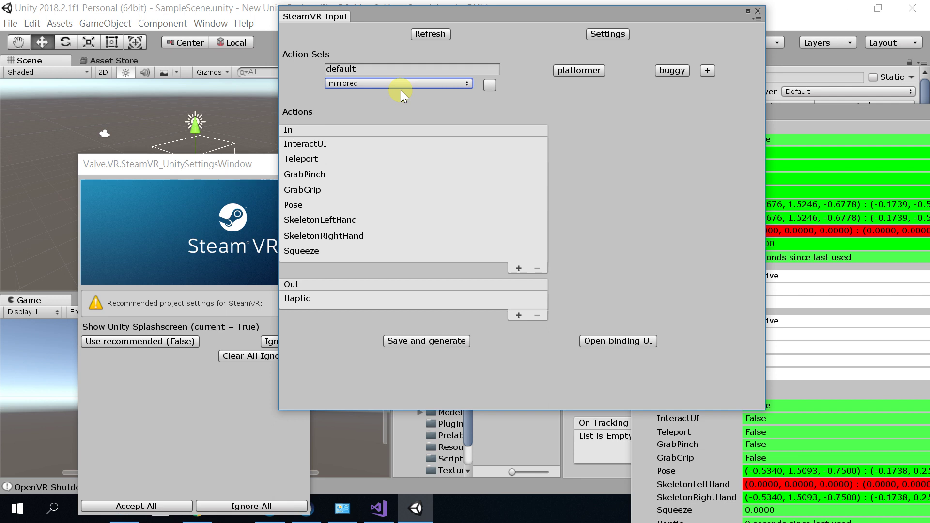
- Add a new In action to the default set and rename it touchpad
{"action": "left_click", "coordinate": [518, 266]}
{"action": "left_click", "coordinate": [552, 177]}
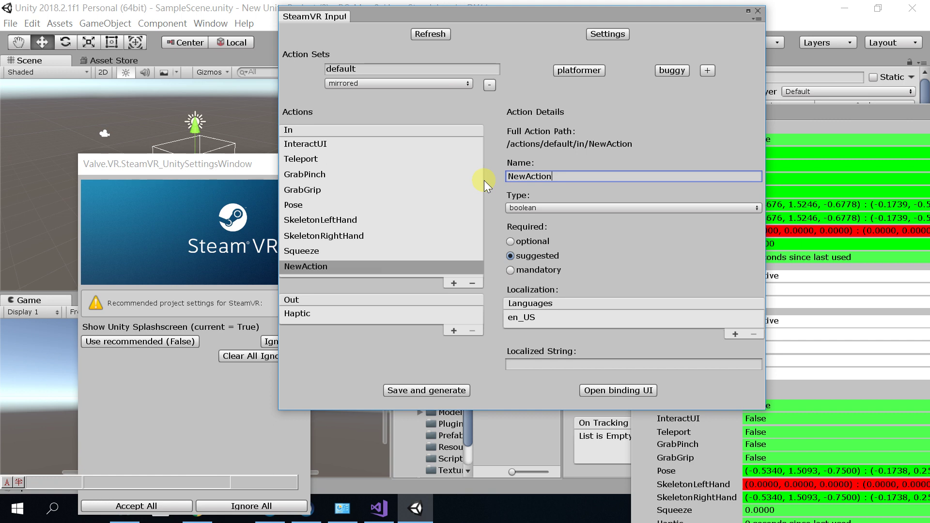
{"action": "type", "text": "to"}
{"action": "key", "text": "BackSpace"}
{"action": "key", "text": "BackSpace"}
{"action": "key", "text": "BackSpace"}
{"action": "key", "text": "BackSpace"}
{"action": "key", "text": "BackSpace"}
{"action": "key", "text": "BackSpace"}
{"action": "key", "text": "BackSpace"}
{"action": "key", "text": "BackSpace"}
{"action": "key", "text": "BackSpace"}
{"action": "key", "text": "BackSpace"}
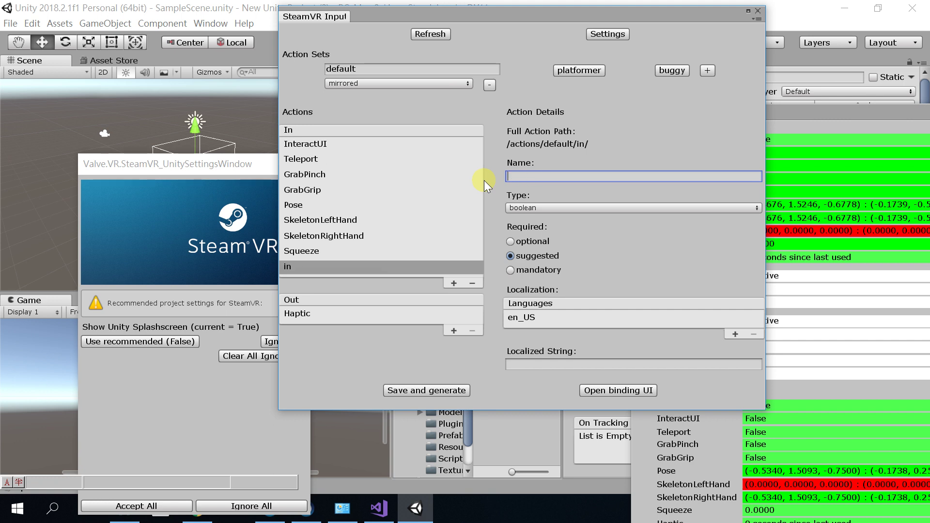
{"action": "type", "text": "touch"}
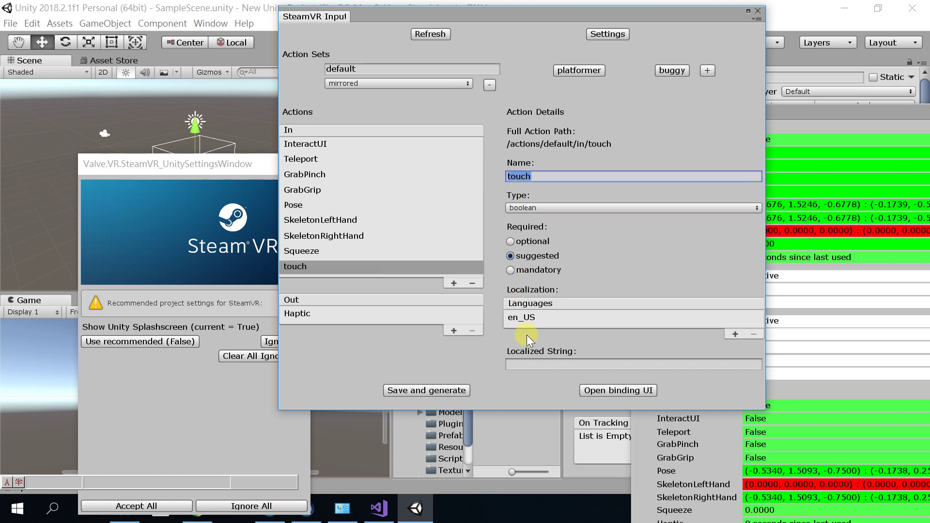
- Set the action's localized string to touchpad, then add another new action
{"action": "left_click", "coordinate": [537, 364]}
{"action": "type", "text": "touch"}
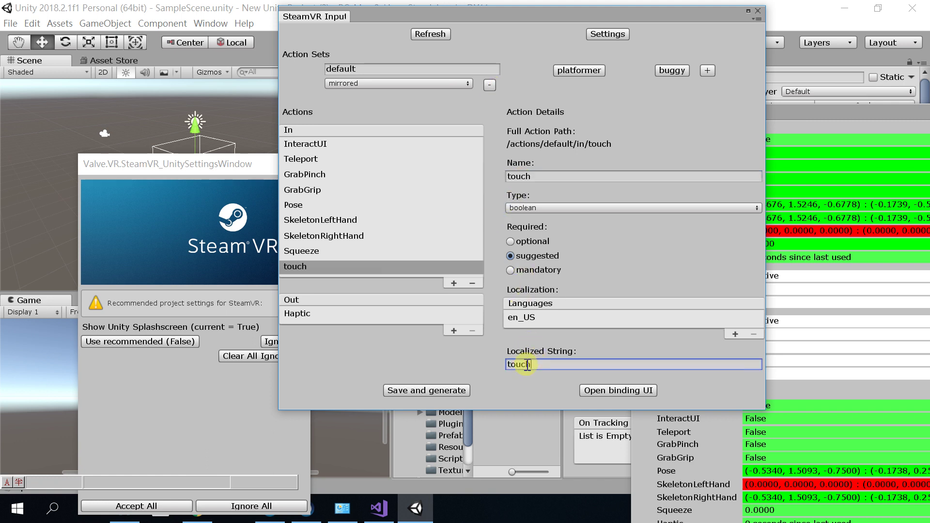
{"action": "left_click", "coordinate": [545, 178]}
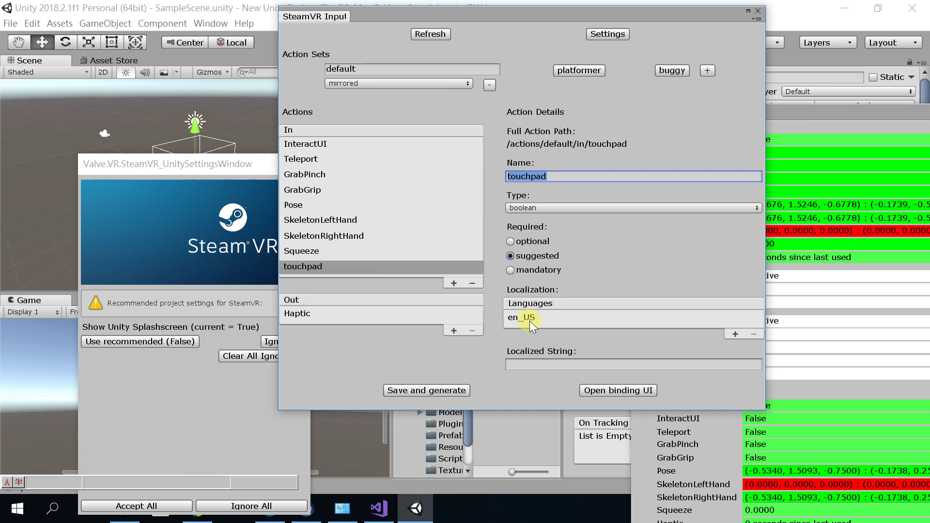
{"action": "left_click", "coordinate": [539, 361]}
{"action": "type", "text": "touchpad"}
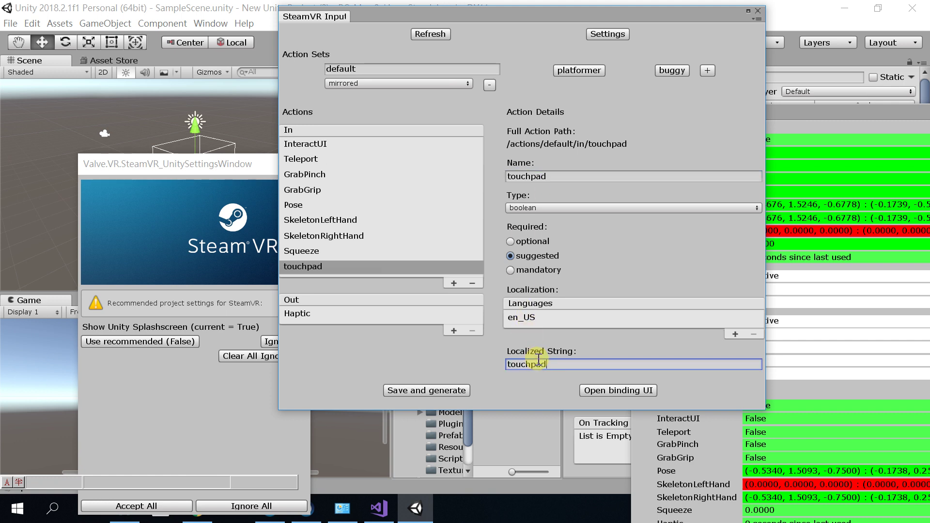
{"action": "left_click", "coordinate": [454, 283]}
- Rename the new action to touchPos and set its localized string to touchPos
{"action": "left_click", "coordinate": [527, 179]}
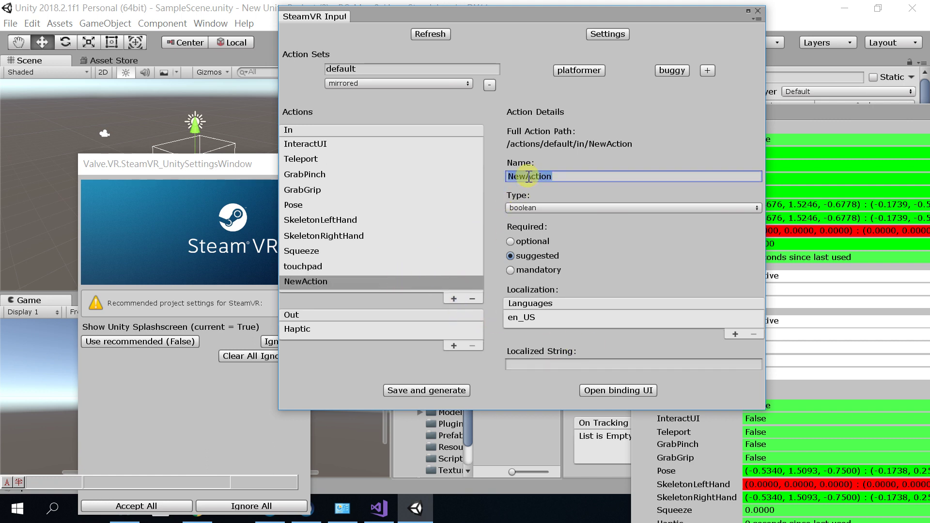
{"action": "type", "text": "tou"}
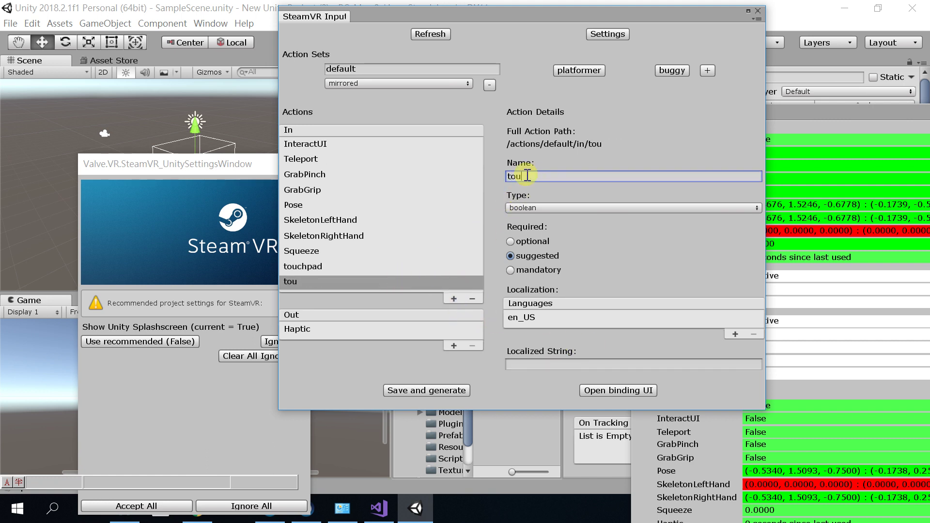
{"action": "type", "text": "chPos"}
{"action": "left_click", "coordinate": [531, 364]}
{"action": "type", "text": "touchPos"}
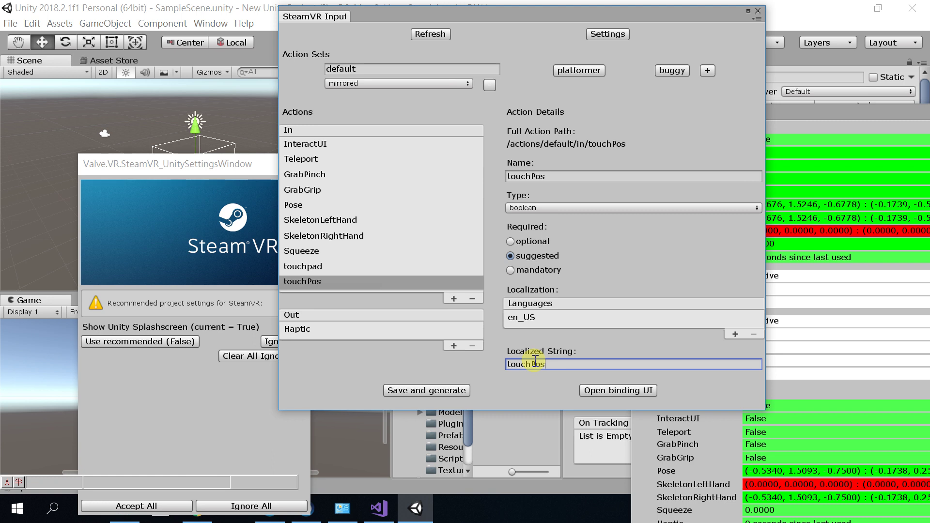
- Save and generate the input code, saving the modified scene when prompted
{"action": "left_click", "coordinate": [429, 396]}
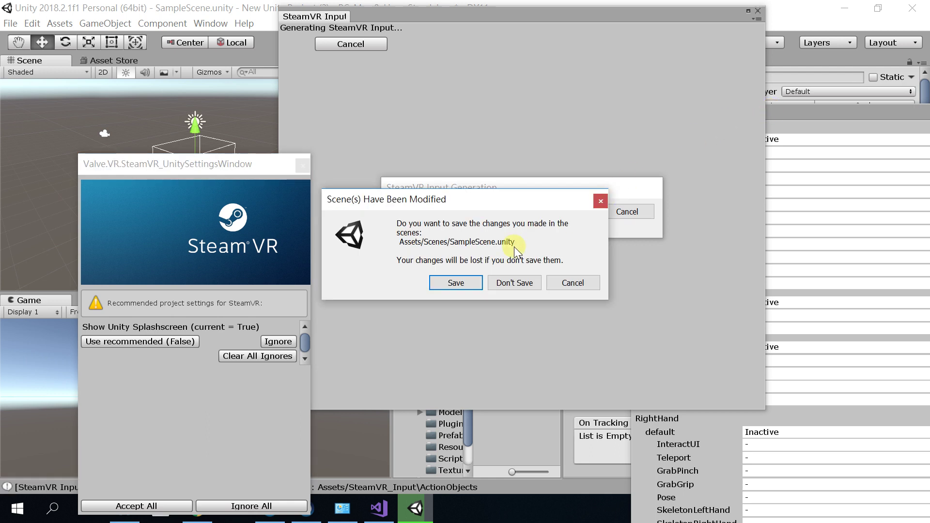
{"action": "left_click", "coordinate": [456, 283]}
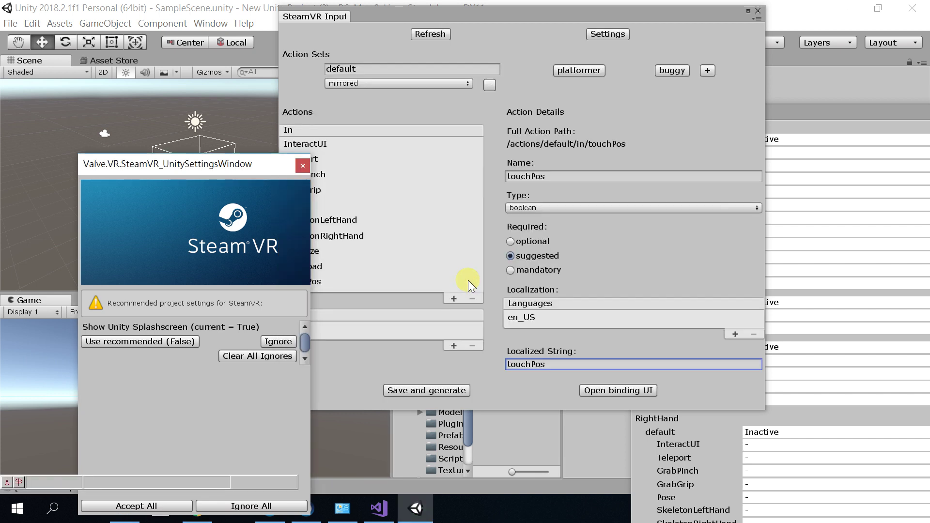
{"action": "left_click_drag", "start_coordinate": [234, 162], "coordinate": [162, 168]}
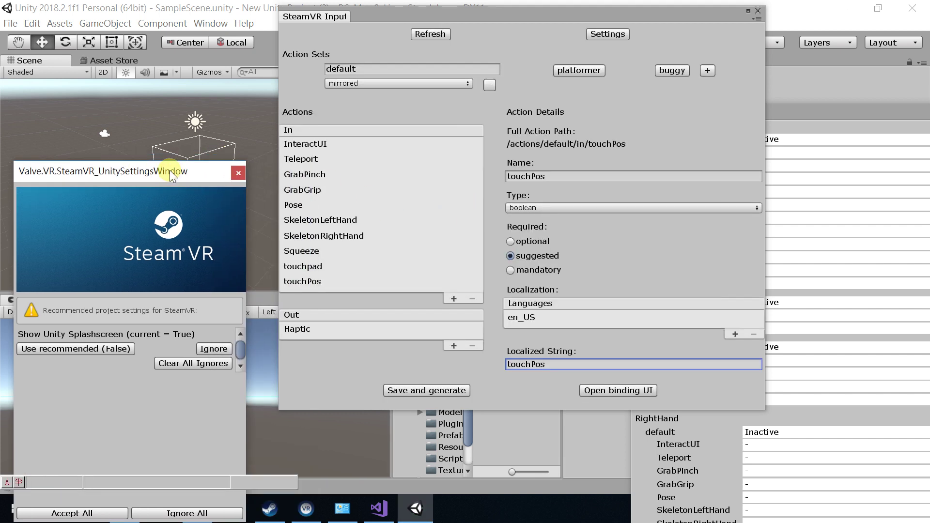
{"action": "left_click", "coordinate": [304, 260]}
- Change touchPos's type from boolean to vector2, regenerate, and open the controller binding page
{"action": "left_click", "coordinate": [307, 263]}
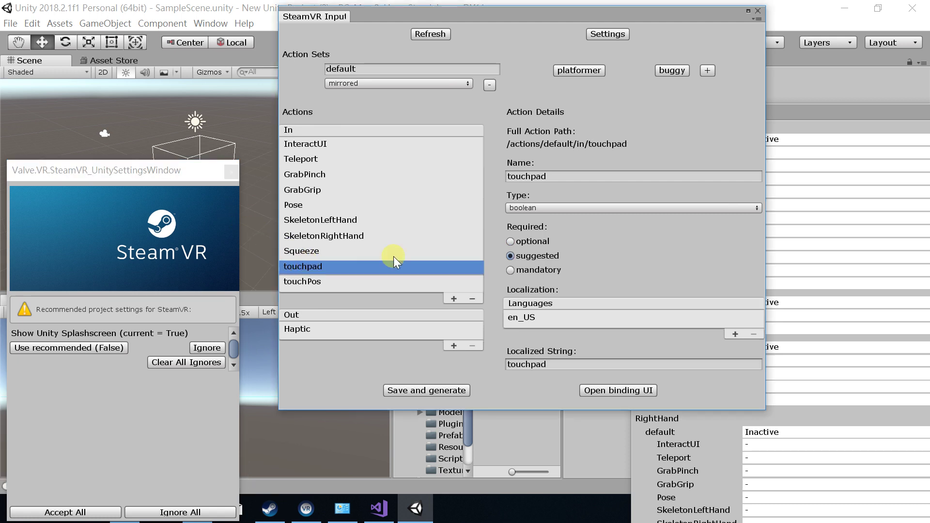
{"action": "left_click", "coordinate": [309, 283]}
{"action": "left_click", "coordinate": [580, 207]}
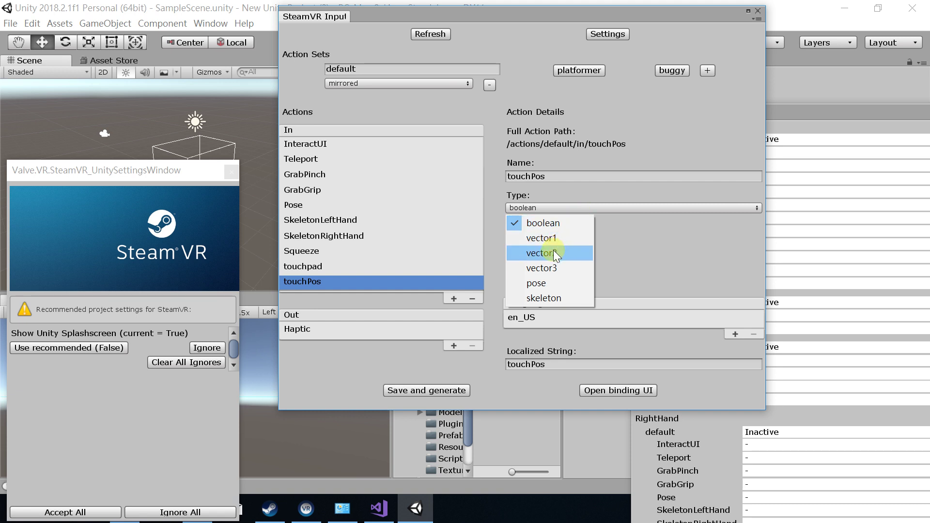
{"action": "left_click", "coordinate": [533, 253]}
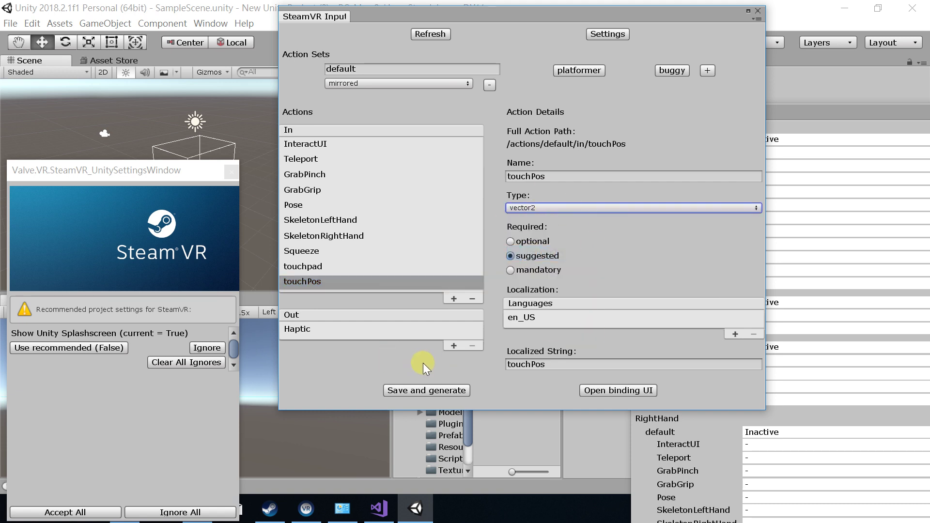
{"action": "left_click", "coordinate": [434, 389]}
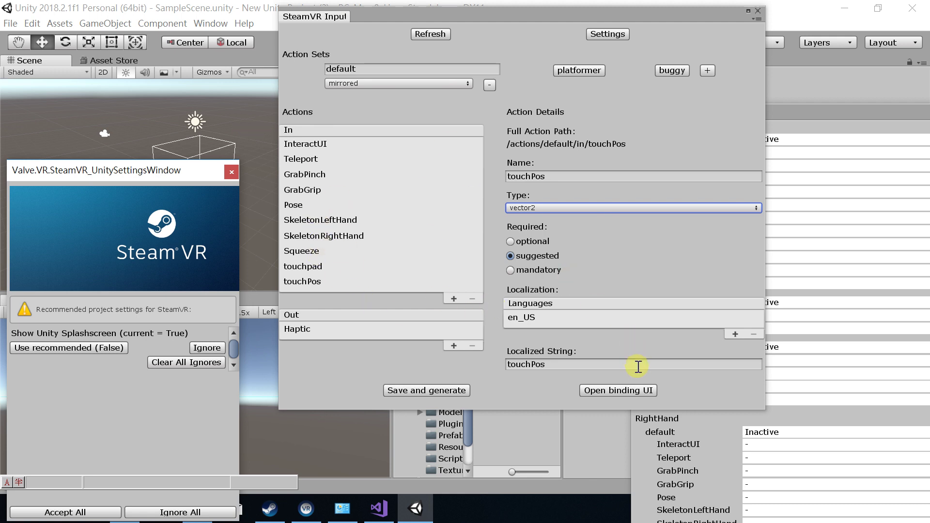
{"action": "left_click", "coordinate": [623, 391]}
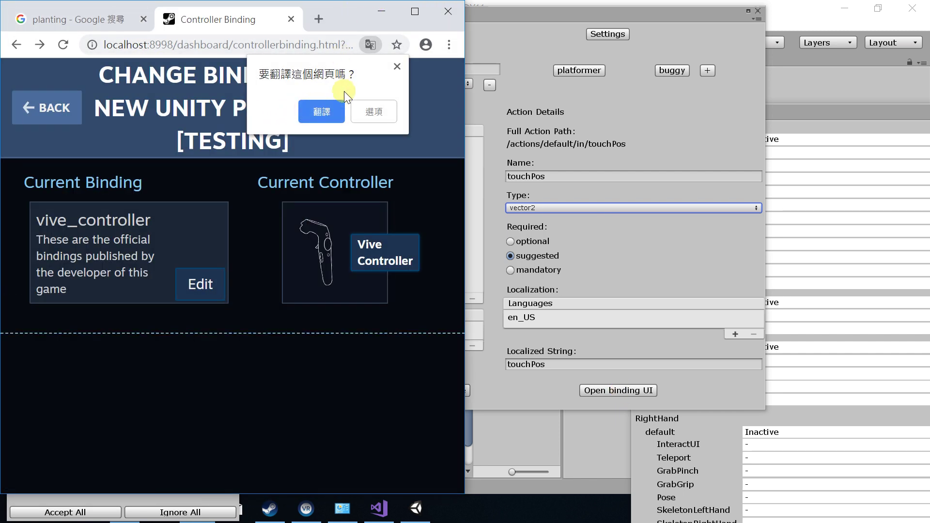
{"action": "left_click", "coordinate": [398, 67]}
{"action": "left_click", "coordinate": [417, 11]}
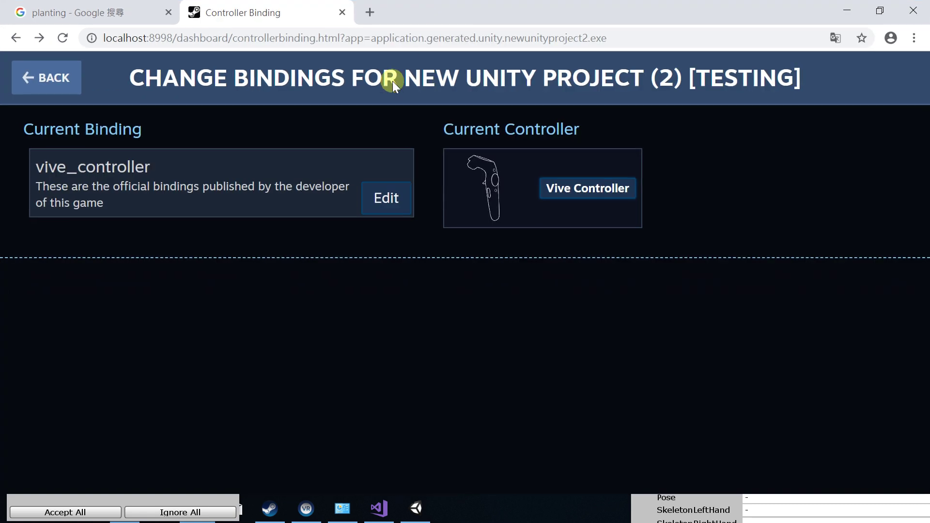
{"action": "left_click", "coordinate": [377, 206]}
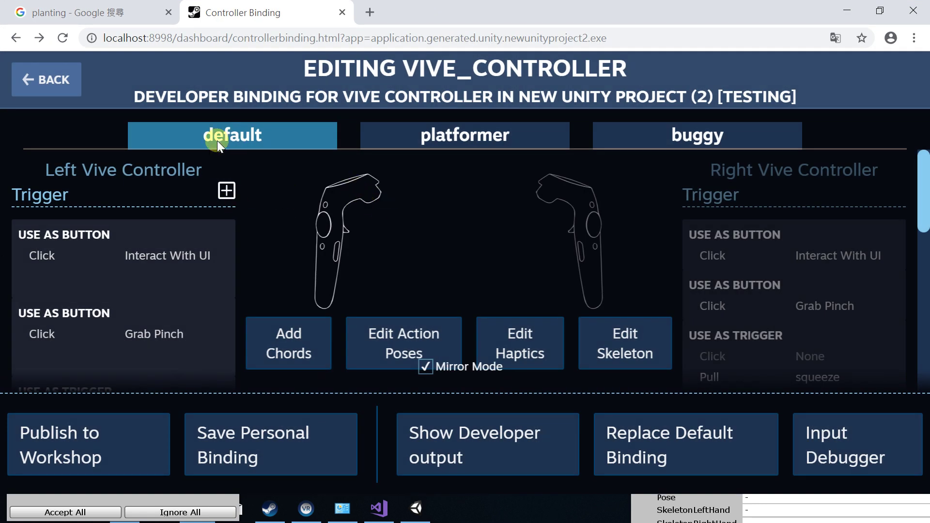
{"action": "scroll", "coordinate": [193, 245], "scroll_direction": "down", "scroll_amount": 2}
{"action": "scroll", "coordinate": [159, 275], "scroll_direction": "down", "scroll_amount": 1}
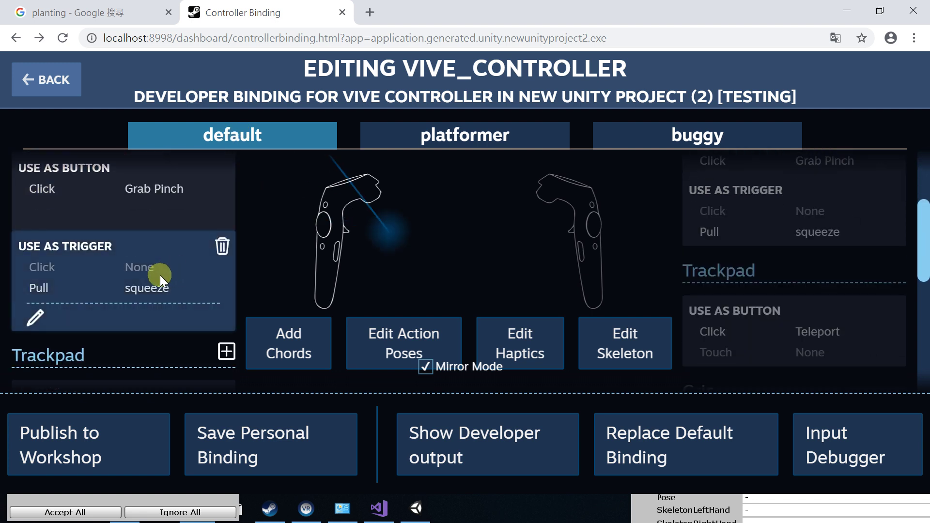
{"action": "scroll", "coordinate": [159, 275], "scroll_direction": "down", "scroll_amount": 2}
{"action": "scroll", "coordinate": [60, 173], "scroll_direction": "down", "scroll_amount": 3}
{"action": "scroll", "coordinate": [53, 194], "scroll_direction": "up", "scroll_amount": 2}
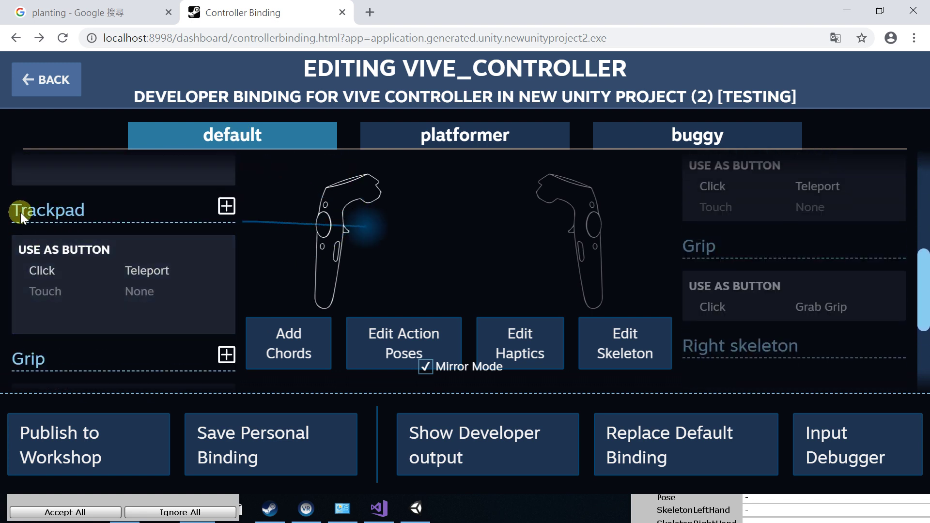
{"action": "scroll", "coordinate": [123, 260], "scroll_direction": "down", "scroll_amount": 2}
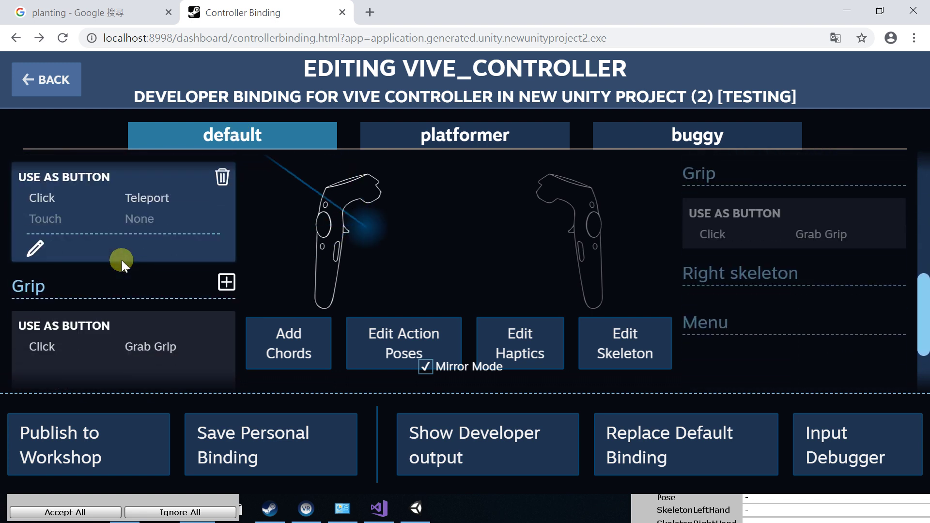
{"action": "scroll", "coordinate": [121, 260], "scroll_direction": "down", "scroll_amount": 2}
{"action": "scroll", "coordinate": [121, 260], "scroll_direction": "down", "scroll_amount": 1}
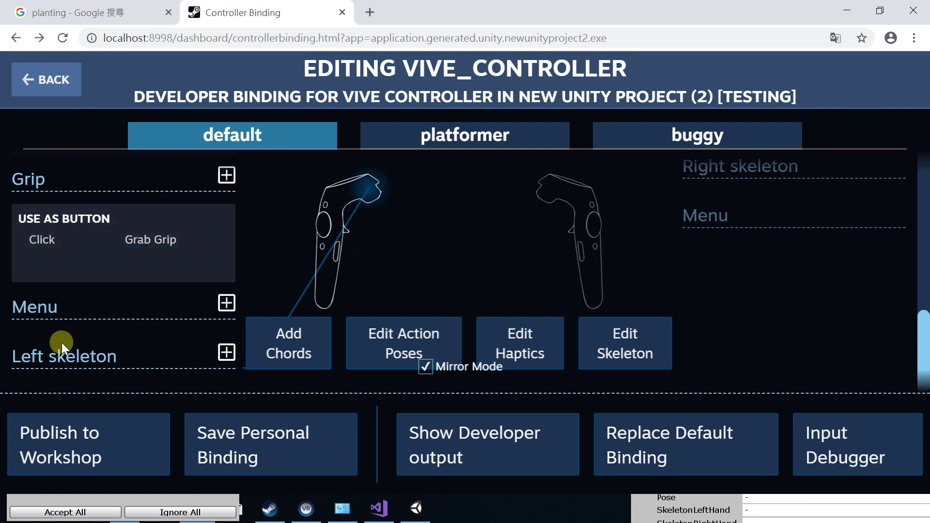
{"action": "scroll", "coordinate": [77, 331], "scroll_direction": "up", "scroll_amount": 5}
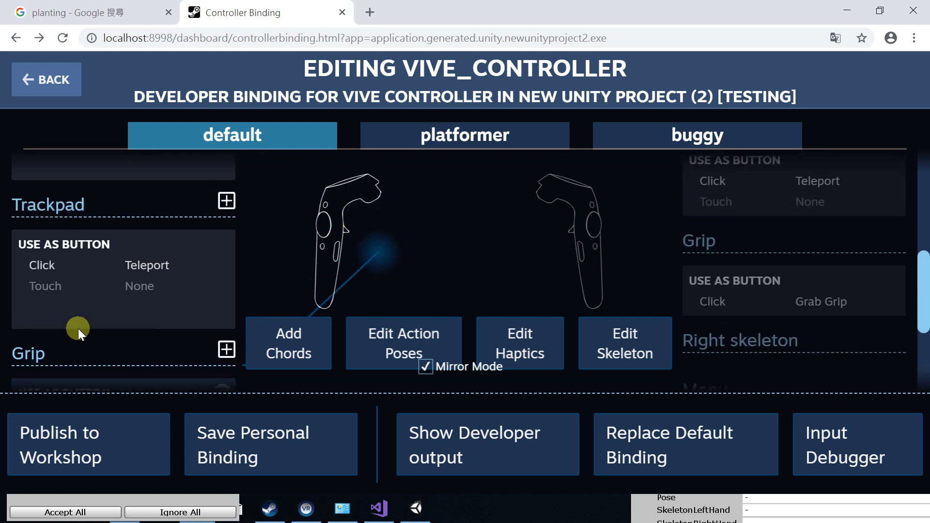
{"action": "scroll", "coordinate": [77, 329], "scroll_direction": "up", "scroll_amount": 1}
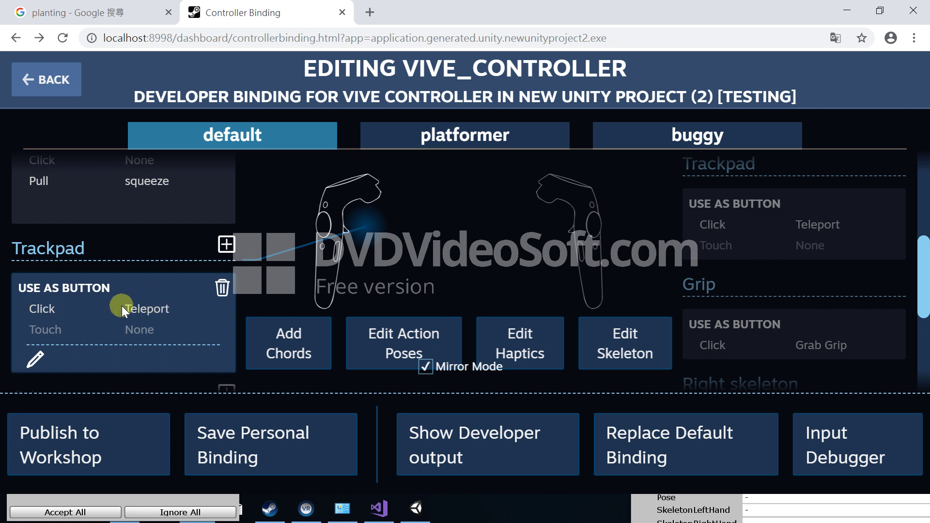
- Add a TRACKPAD mode to the left trackpad beside its Teleport button mode
{"action": "left_click", "coordinate": [36, 358]}
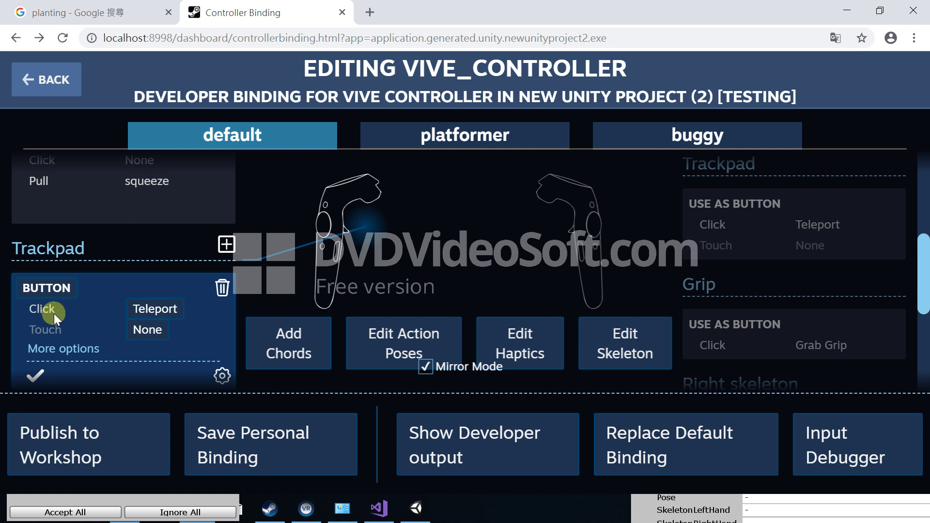
{"action": "left_click", "coordinate": [219, 375]}
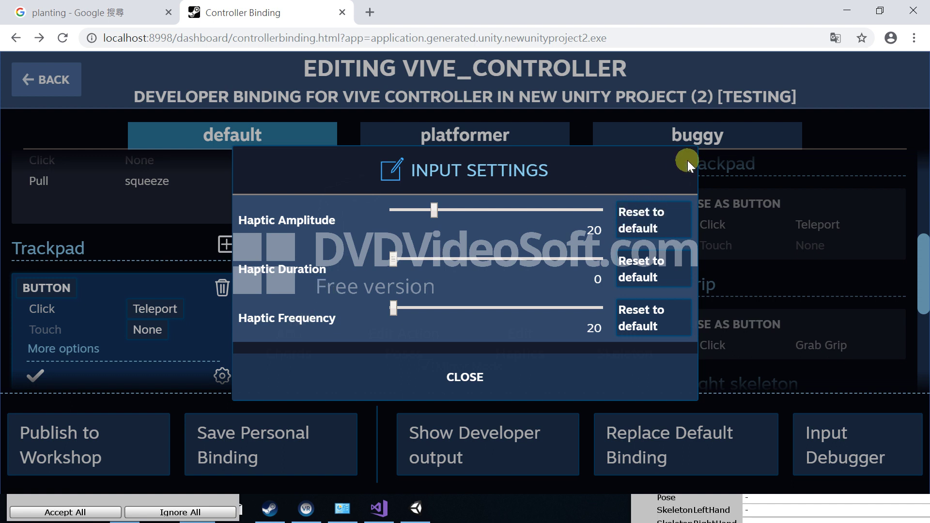
{"action": "left_click", "coordinate": [476, 382]}
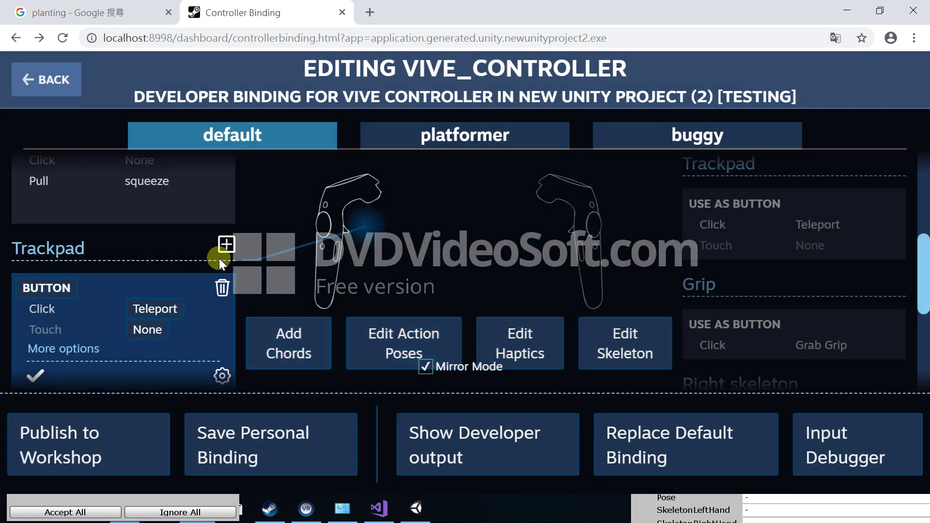
{"action": "left_click", "coordinate": [226, 244]}
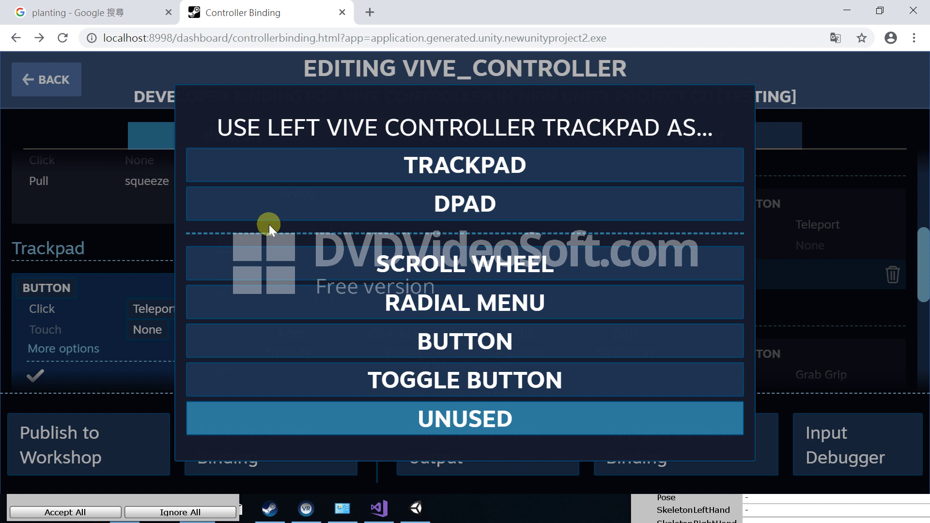
{"action": "left_click", "coordinate": [441, 168]}
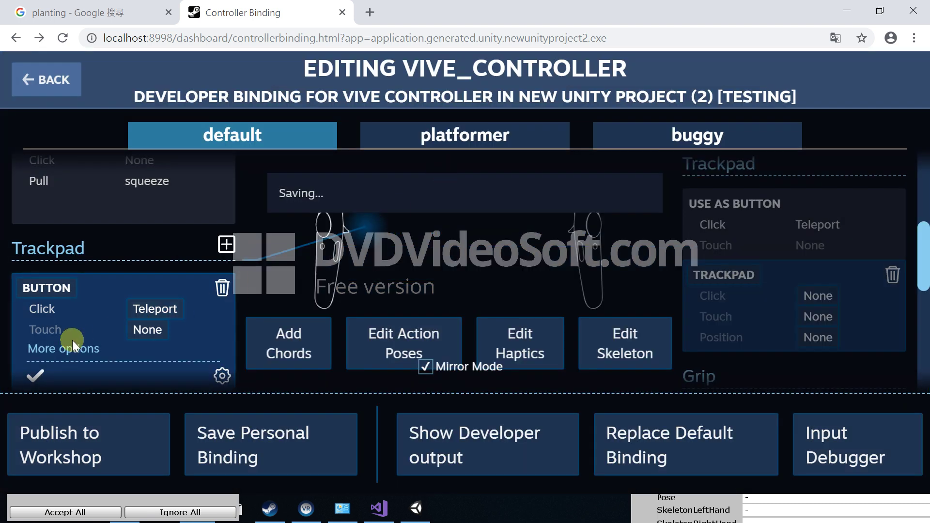
{"action": "scroll", "coordinate": [72, 340], "scroll_direction": "down", "scroll_amount": 3}
{"action": "scroll", "coordinate": [72, 340], "scroll_direction": "up", "scroll_amount": 2}
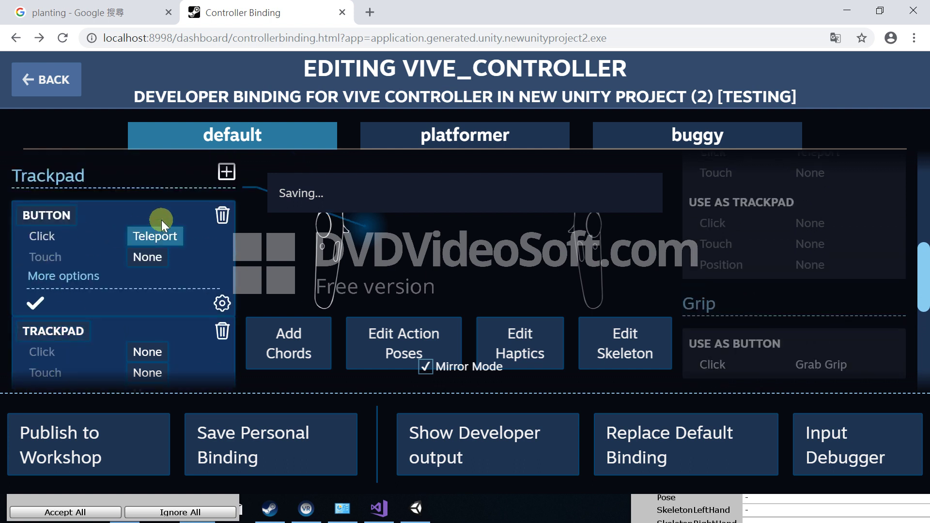
- Delete the left trackpad's BUTTON mode, confirming the removal
{"action": "left_click", "coordinate": [224, 219]}
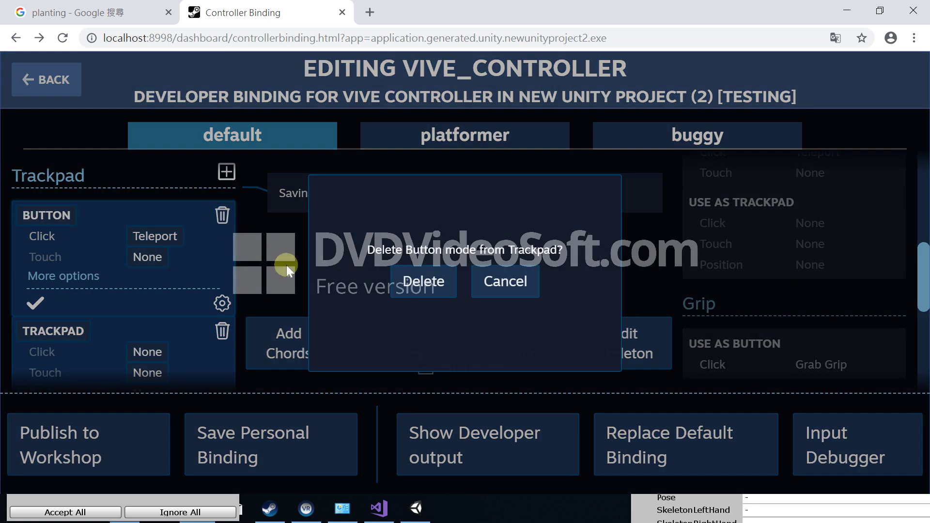
{"action": "left_click", "coordinate": [402, 283]}
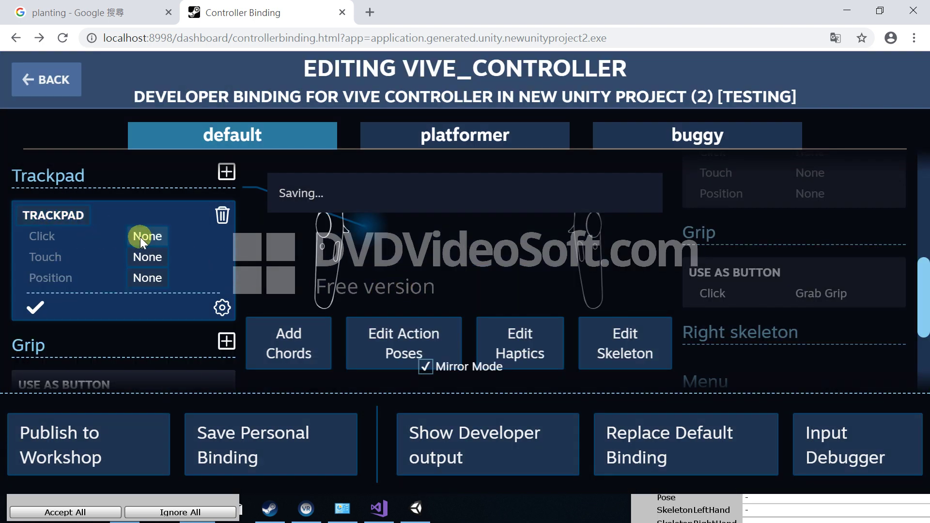
{"action": "scroll", "coordinate": [712, 333], "scroll_direction": "down", "scroll_amount": 5}
{"action": "scroll", "coordinate": [749, 297], "scroll_direction": "up", "scroll_amount": 1}
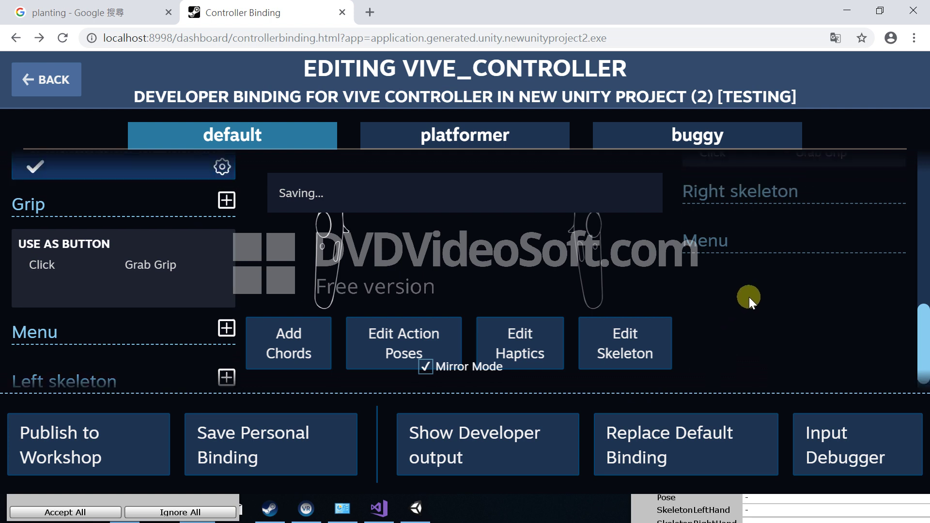
{"action": "scroll", "coordinate": [750, 297], "scroll_direction": "up", "scroll_amount": 6}
{"action": "scroll", "coordinate": [696, 182], "scroll_direction": "up", "scroll_amount": 3}
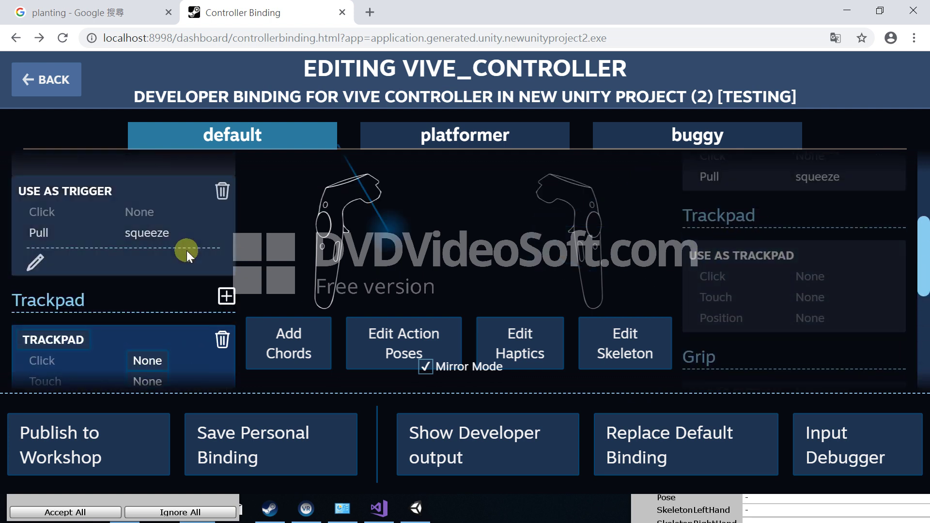
{"action": "scroll", "coordinate": [179, 250], "scroll_direction": "down", "scroll_amount": 3}
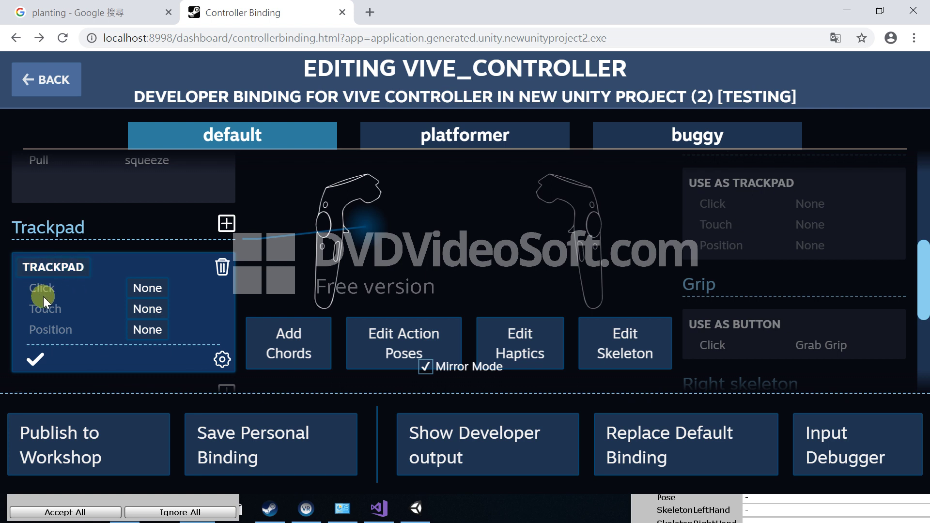
- Bind the trackpad Click to Teleport, Touch to touchpad, and Position to touchPos
{"action": "left_click", "coordinate": [138, 284]}
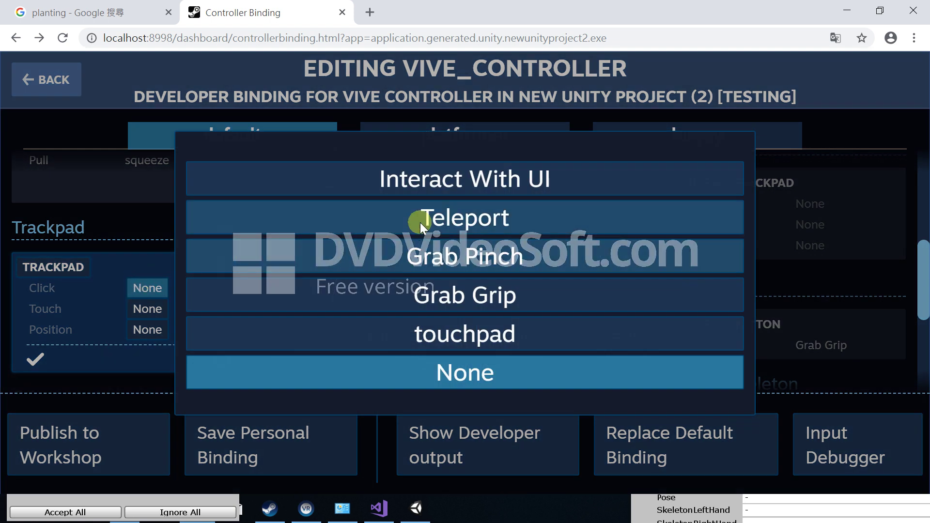
{"action": "left_click", "coordinate": [477, 221]}
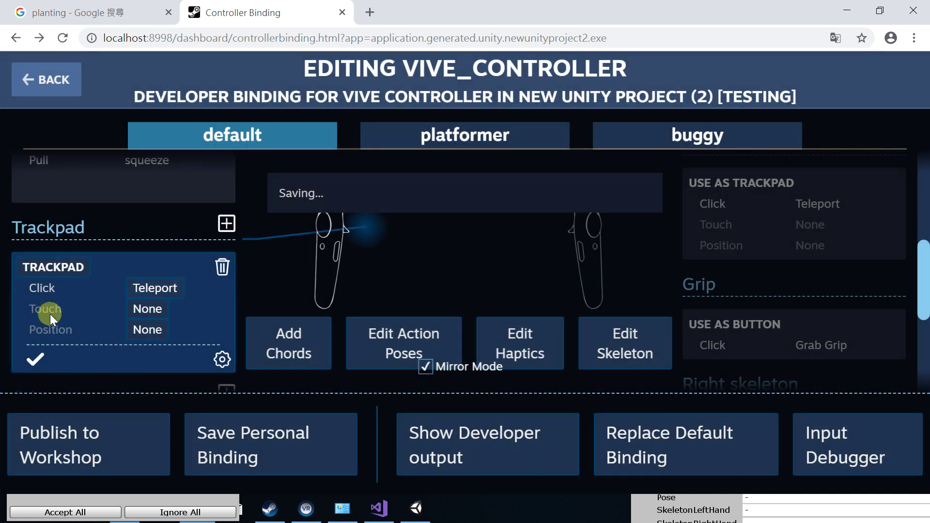
{"action": "left_click", "coordinate": [137, 307]}
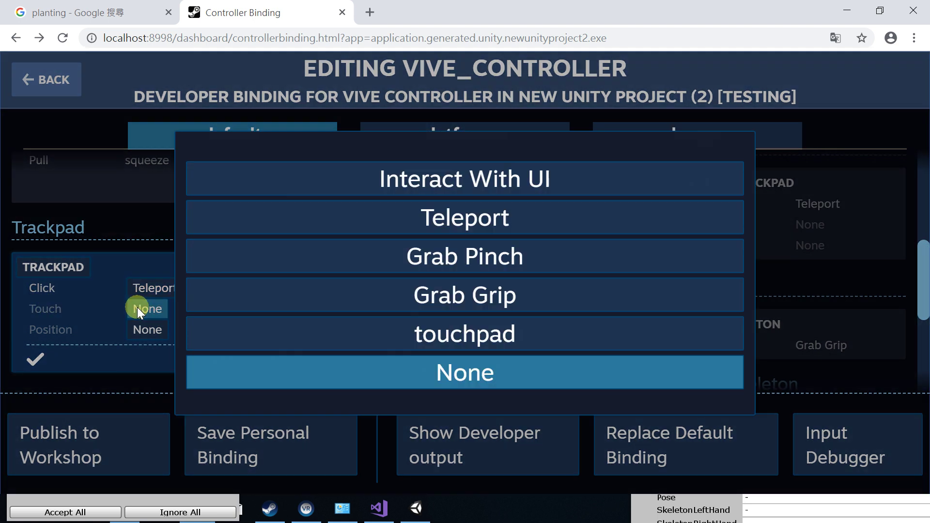
{"action": "left_click", "coordinate": [433, 332]}
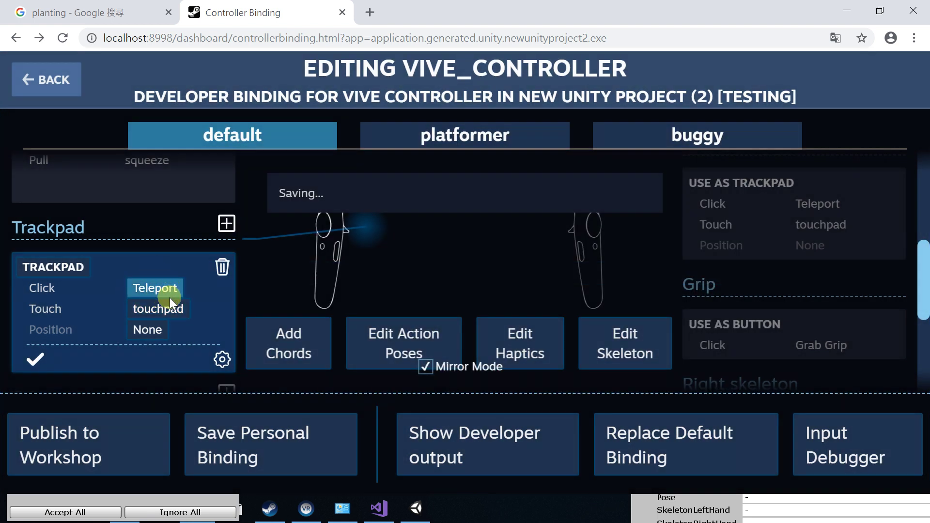
{"action": "left_click", "coordinate": [153, 331]}
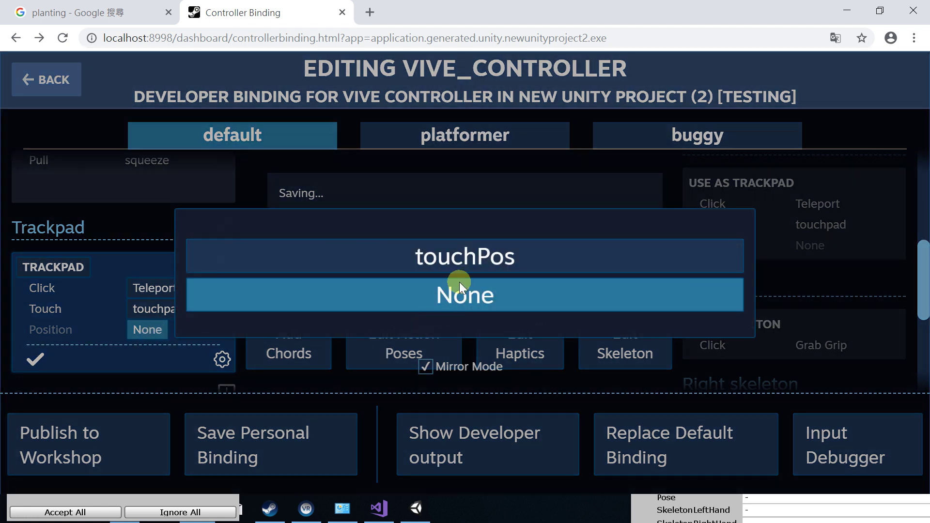
{"action": "left_click", "coordinate": [452, 256]}
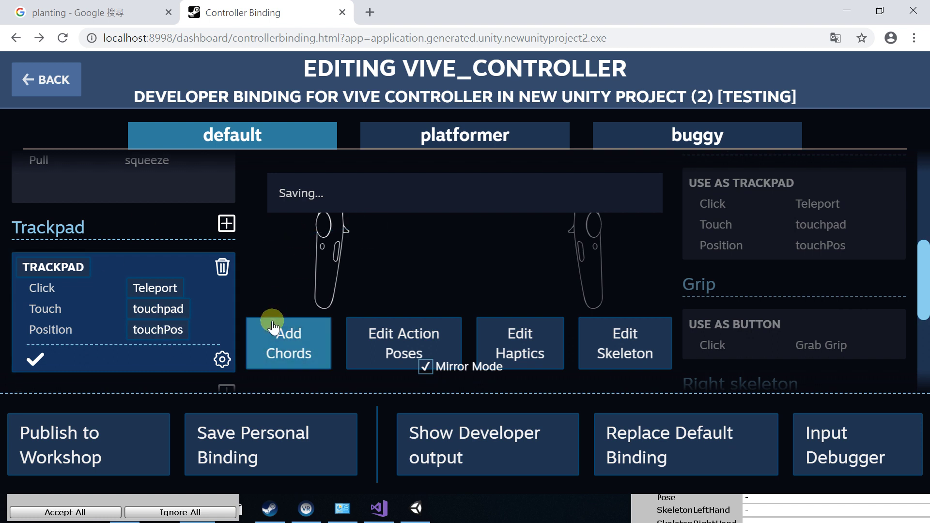
- Save the edited controller binding as the personal binding 'vive_controller', then go back to Unity
{"action": "left_click", "coordinate": [254, 446]}
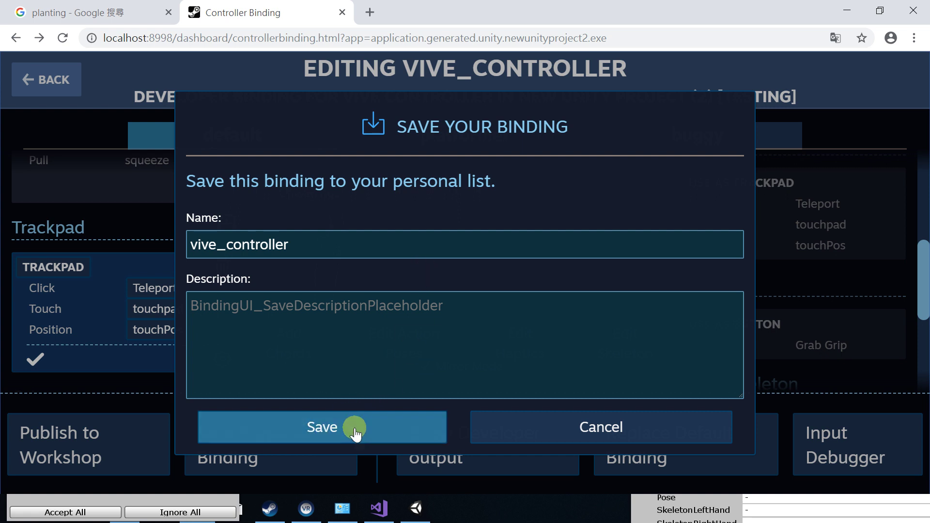
{"action": "left_click", "coordinate": [394, 439]}
{"action": "left_click", "coordinate": [412, 510]}
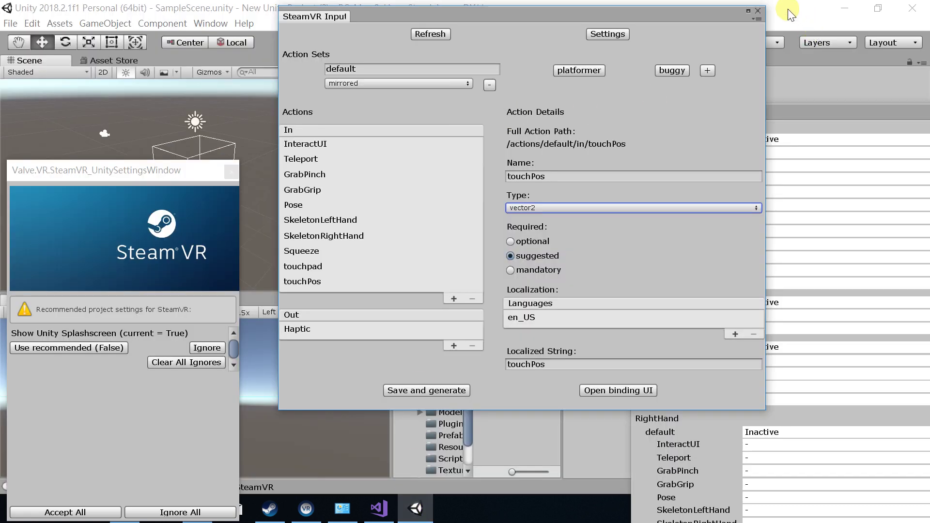
- Swap the SteamVR Input window for the SteamVR Input Live View panel and enter Play mode
{"action": "left_click", "coordinate": [758, 10]}
{"action": "left_click", "coordinate": [210, 23]}
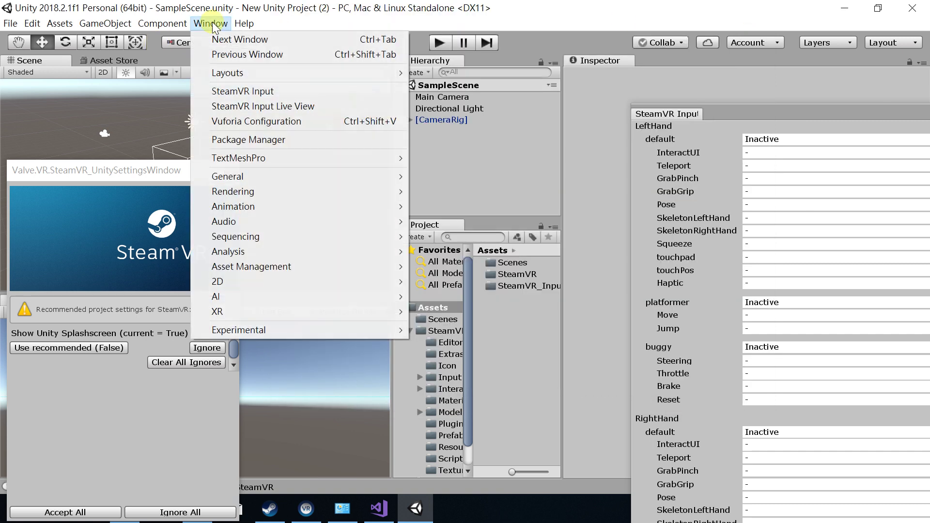
{"action": "left_click", "coordinate": [244, 105]}
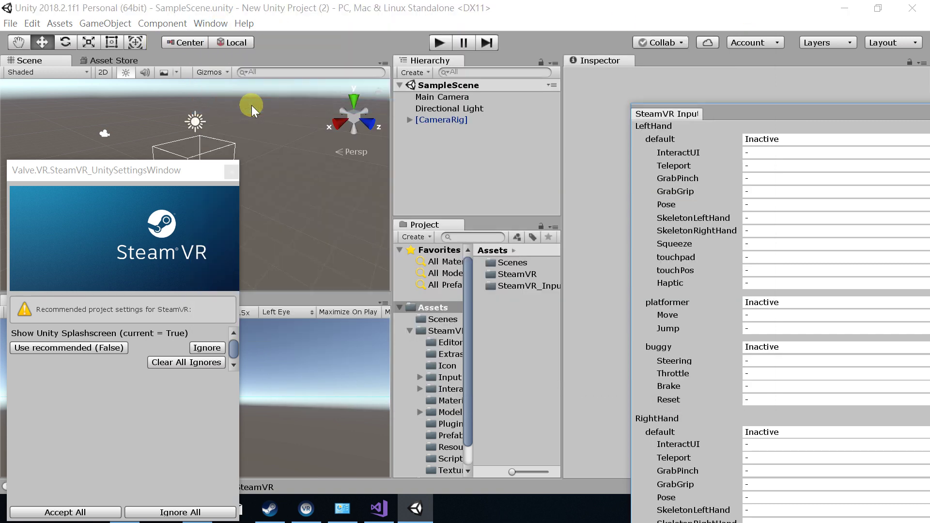
{"action": "left_click_drag", "start_coordinate": [754, 111], "coordinate": [580, 47]}
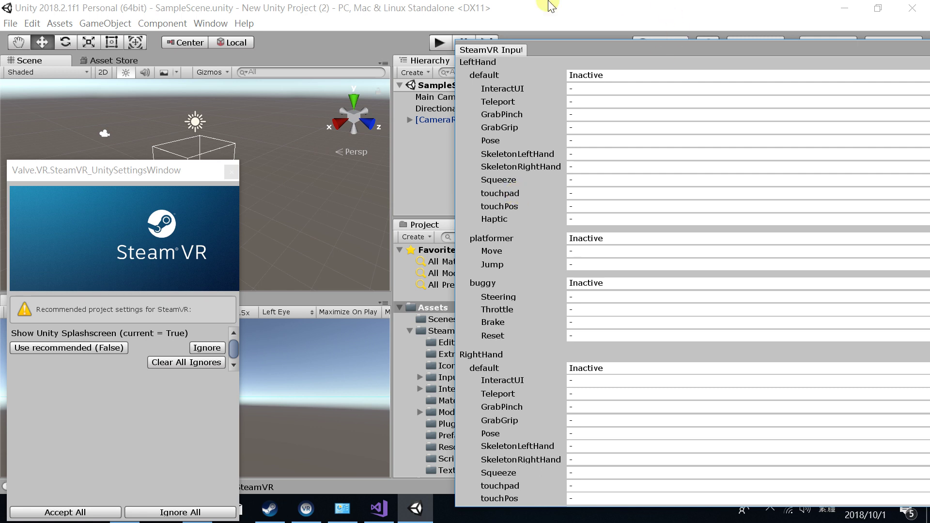
{"action": "left_click", "coordinate": [446, 46]}
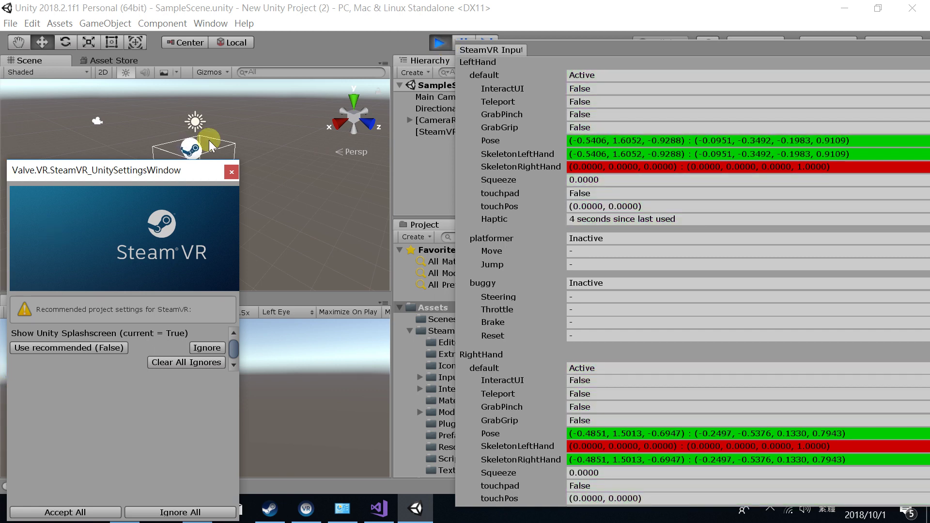
{"action": "left_click_drag", "start_coordinate": [186, 174], "coordinate": [311, 207]}
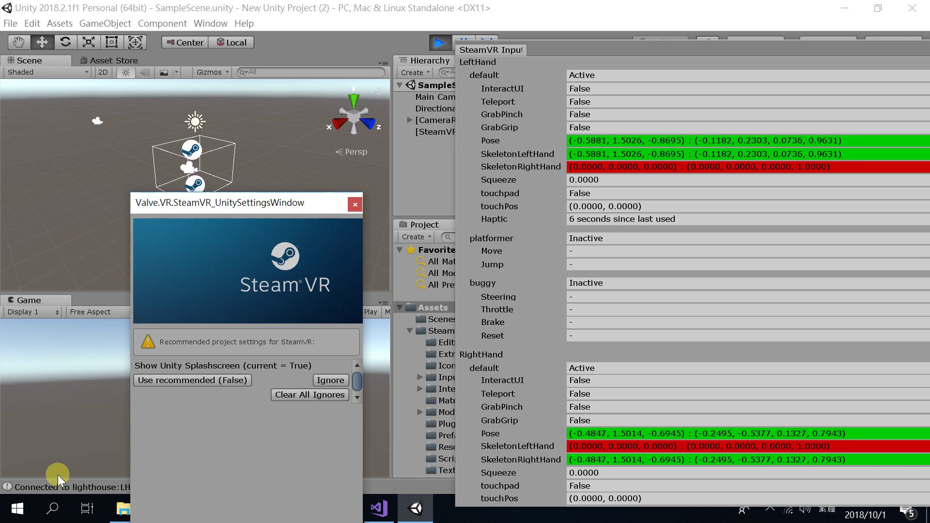
- Launch Logitech Webcam Software's Quick Capture live video of the controllers, then stop Unity's Play mode
{"action": "left_click", "coordinate": [58, 503]}
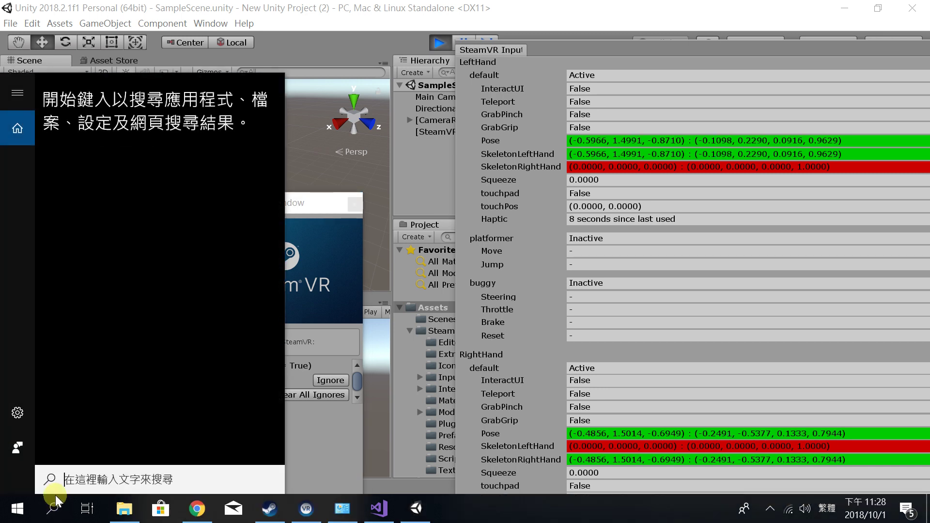
{"action": "type", "text": "log"}
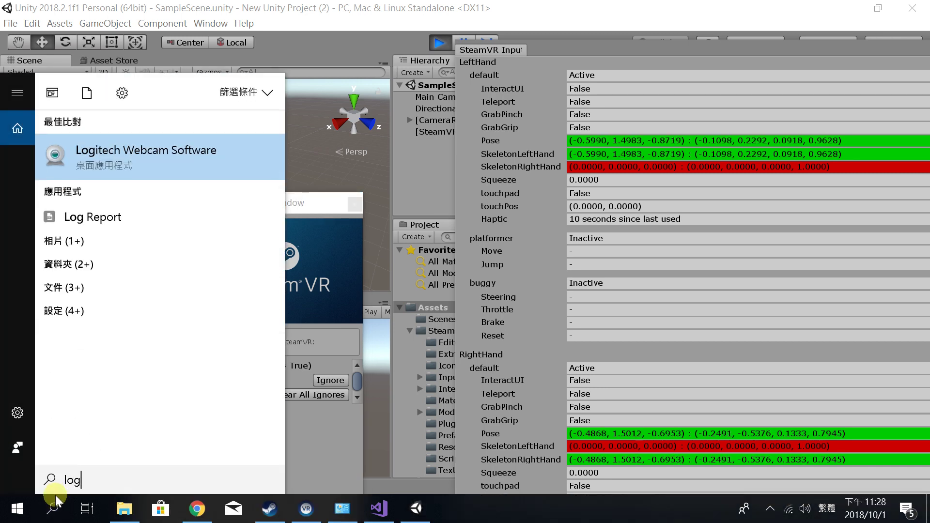
{"action": "left_click", "coordinate": [191, 158]}
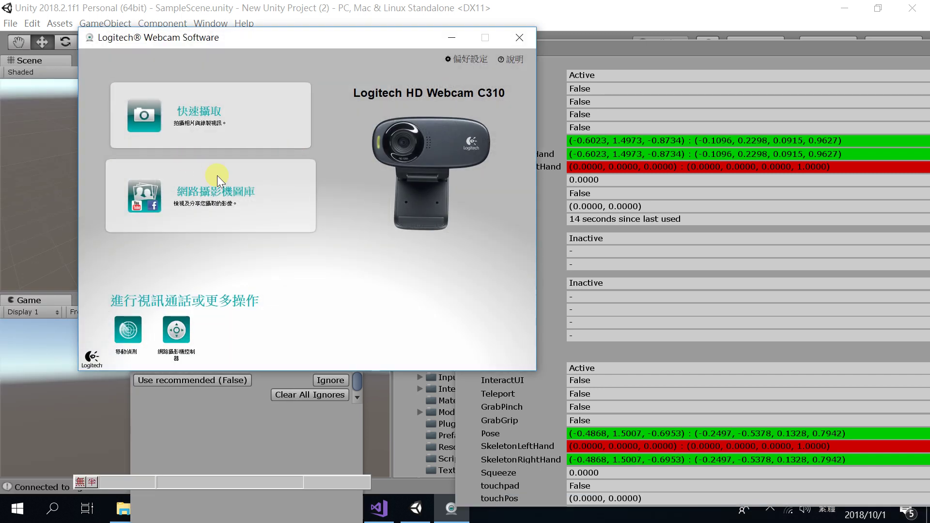
{"action": "left_click", "coordinate": [208, 118]}
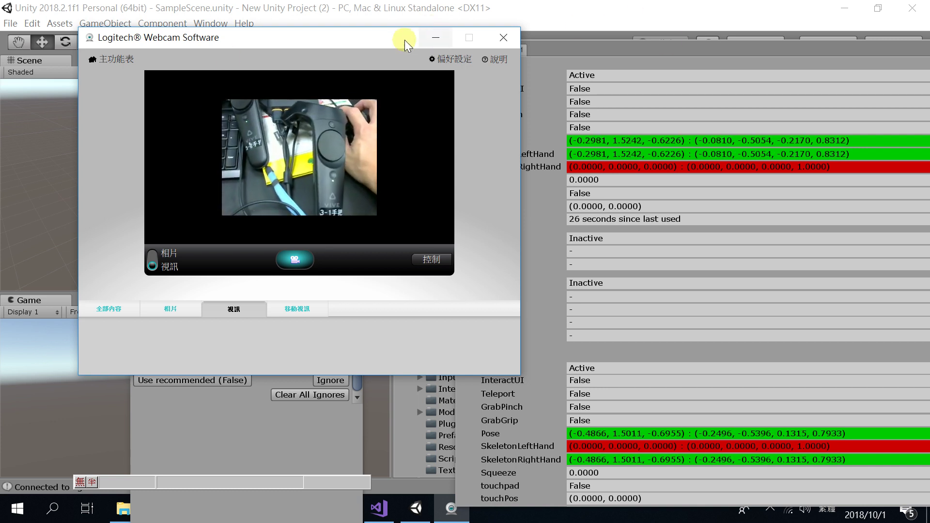
{"action": "left_click_drag", "start_coordinate": [383, 42], "coordinate": [333, 65]}
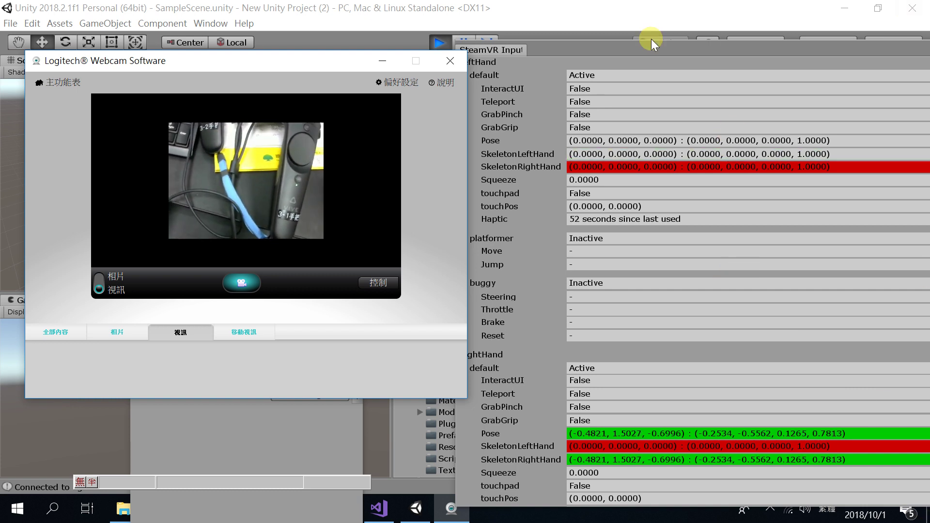
{"action": "left_click", "coordinate": [439, 43]}
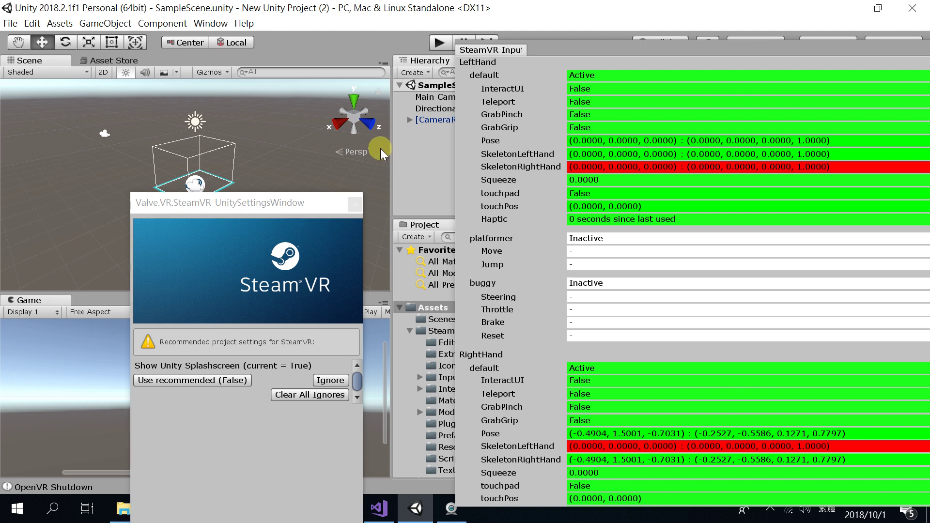
- Add a C# script named 'test' to the Assets folder via Create > C# Script and open it
{"action": "left_click_drag", "start_coordinate": [525, 51], "coordinate": [599, 61]}
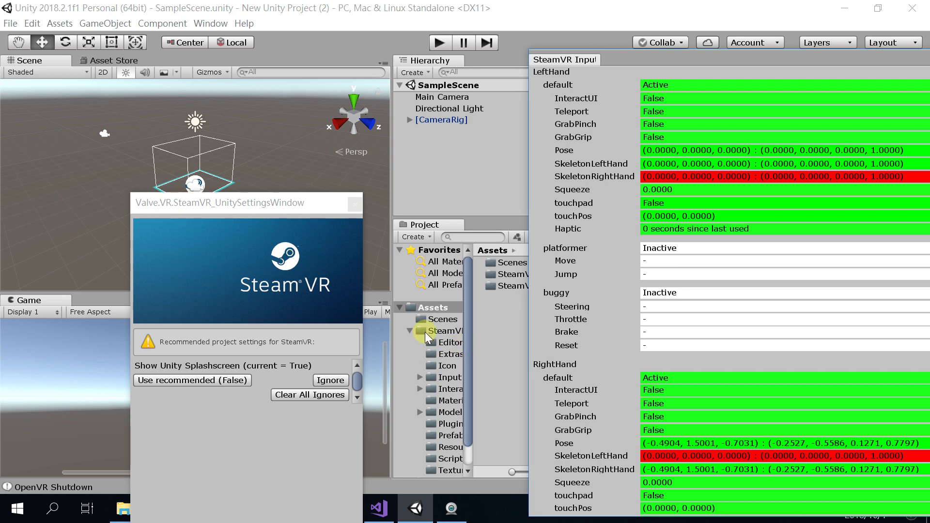
{"action": "left_click", "coordinate": [437, 308]}
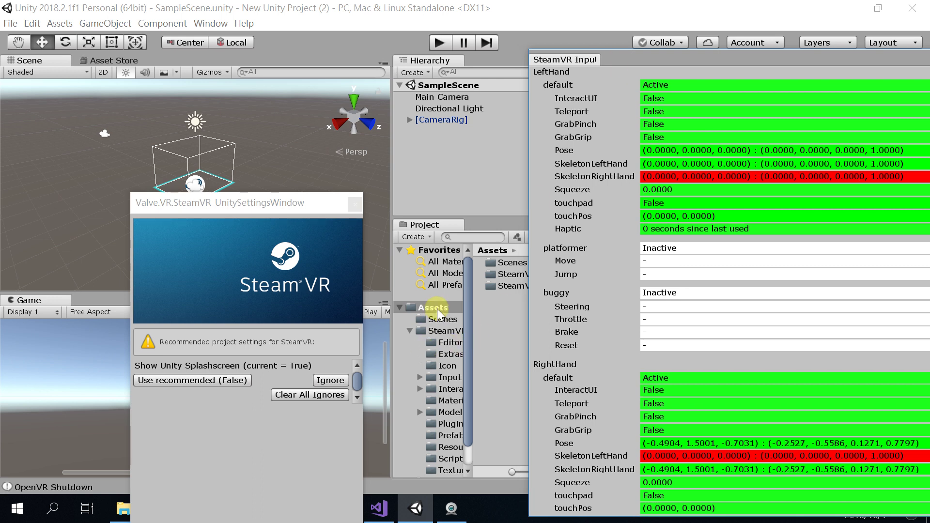
{"action": "right_click", "coordinate": [493, 310]}
{"action": "mouse_move", "coordinate": [562, 191]}
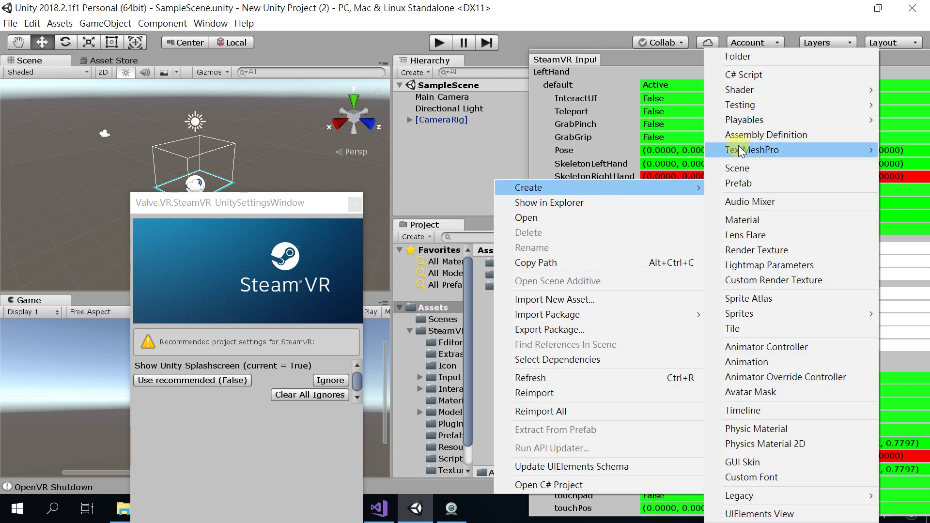
{"action": "left_click", "coordinate": [751, 75]}
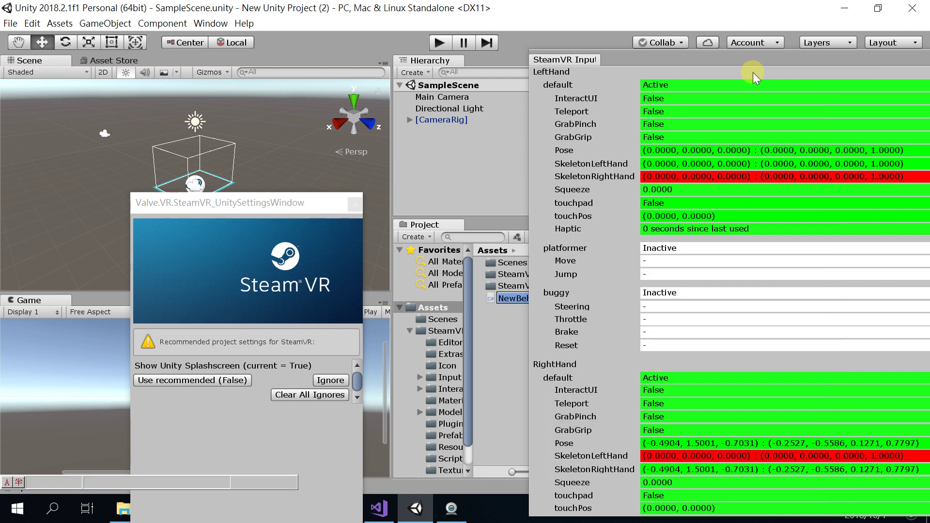
{"action": "type", "text": "test"}
{"action": "key", "text": "Return"}
{"action": "key", "text": "Return"}
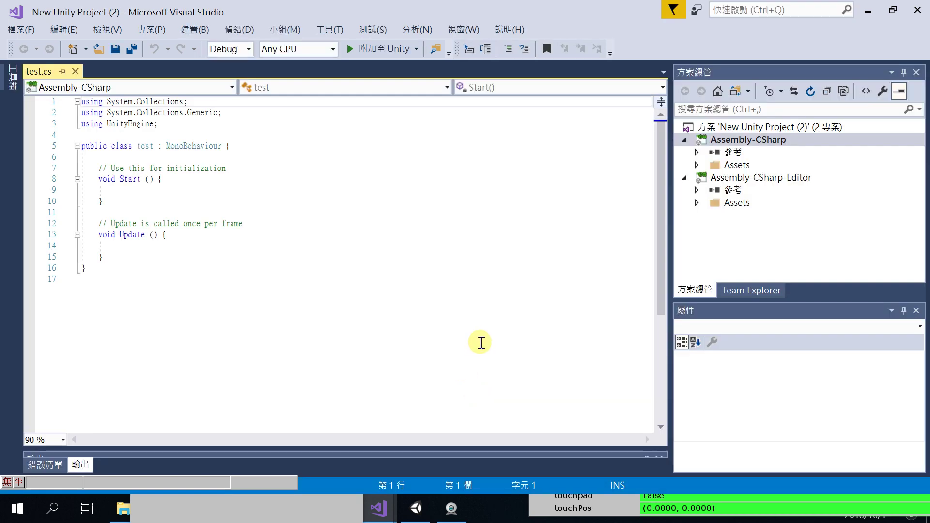
- Insert 'using Valve.VR;' on a new line beneath 'using UnityEngine;' in test.cs
{"action": "left_click", "coordinate": [288, 125]}
{"action": "key", "text": "Return"}
{"action": "type", "text": "USING"}
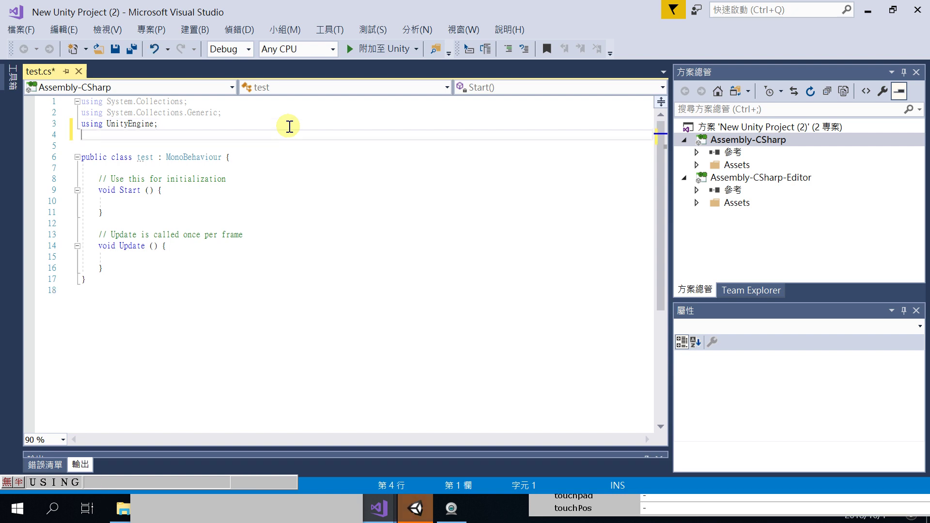
{"action": "key", "text": "shift"}
{"action": "type", "text": "using "}
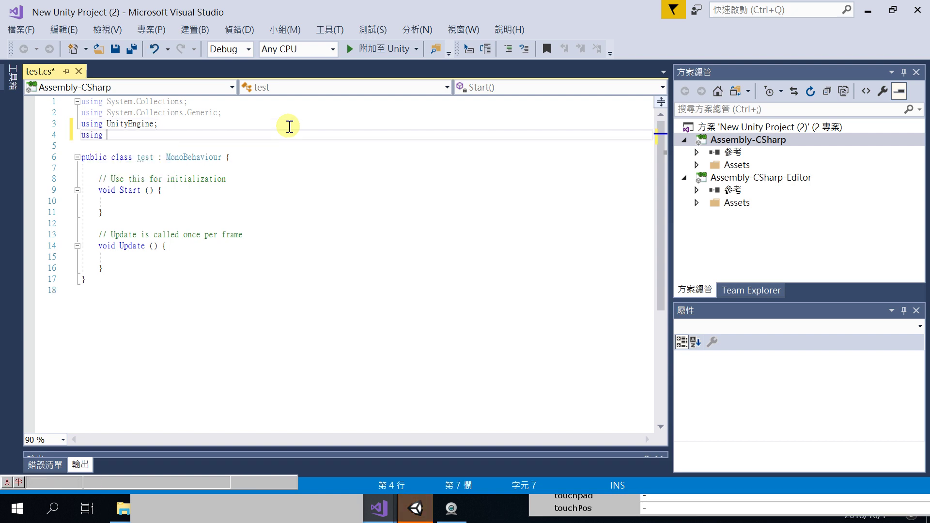
{"action": "type", "text": "v"}
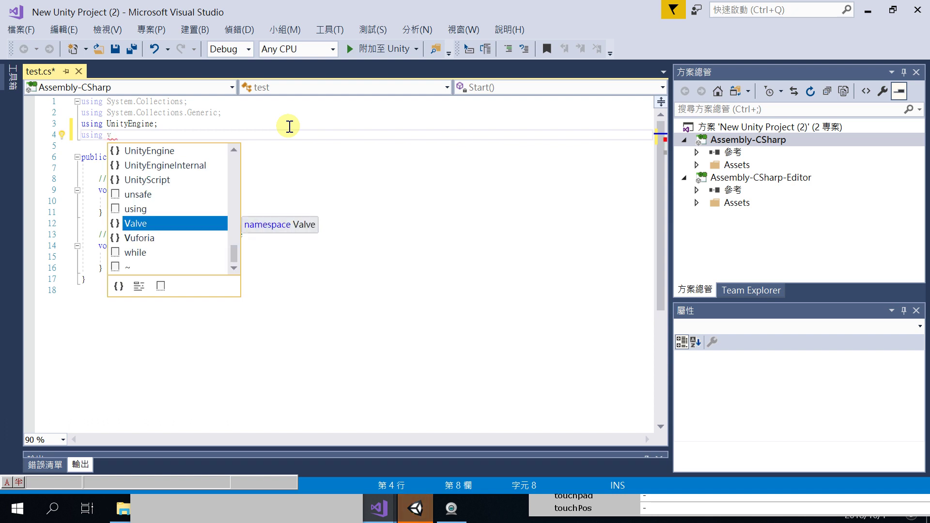
{"action": "key", "text": "Tab"}
{"action": "type", "text": "."}
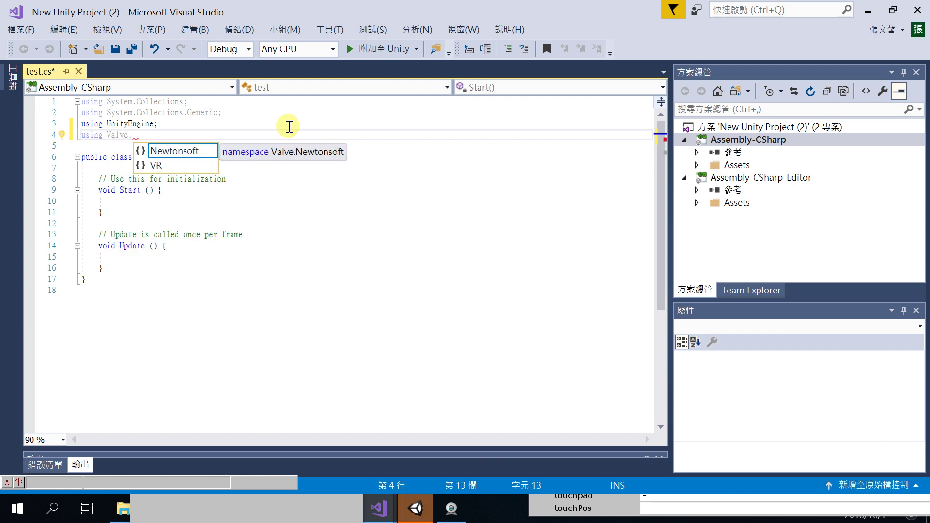
{"action": "type", "text": "v"}
{"action": "key", "text": "Tab"}
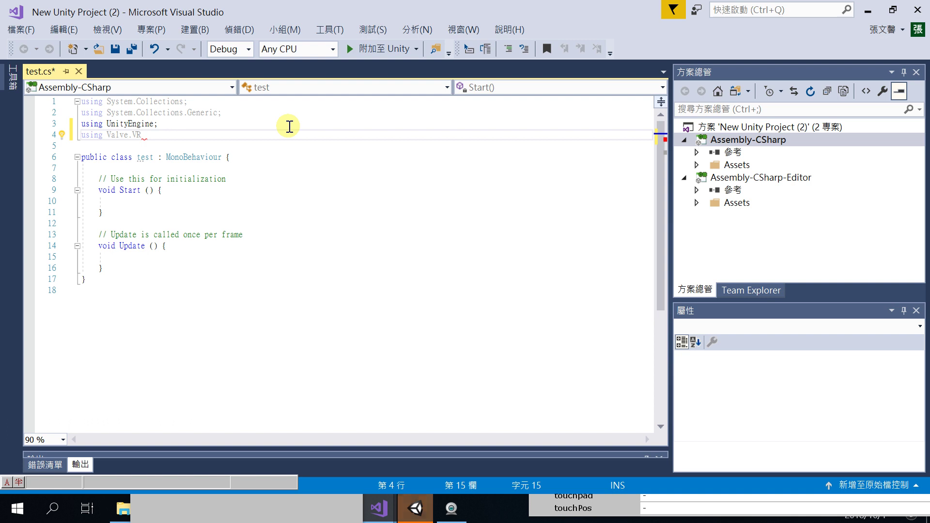
{"action": "type", "text": ";"}
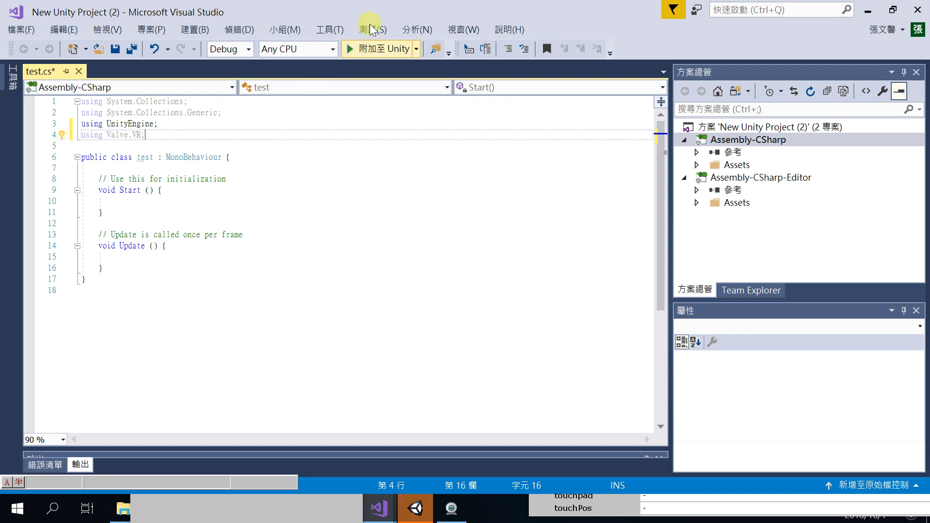
{"action": "left_click_drag", "start_coordinate": [386, 8], "coordinate": [712, 38]}
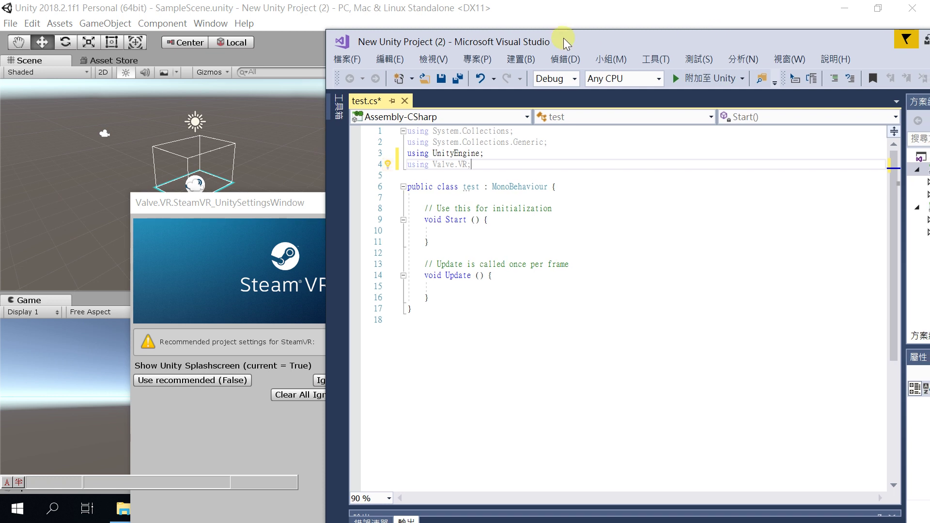
- Select Controller (left) under [CameraRig] and close the SteamVR Input and SteamVR settings windows
{"action": "left_click_drag", "start_coordinate": [564, 39], "coordinate": [652, 227]}
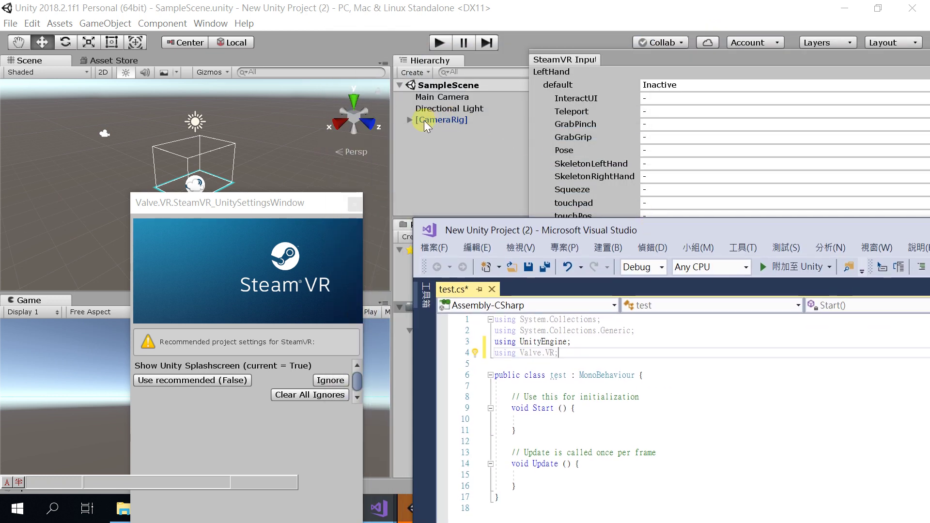
{"action": "left_click", "coordinate": [409, 119]}
{"action": "left_click", "coordinate": [470, 131]}
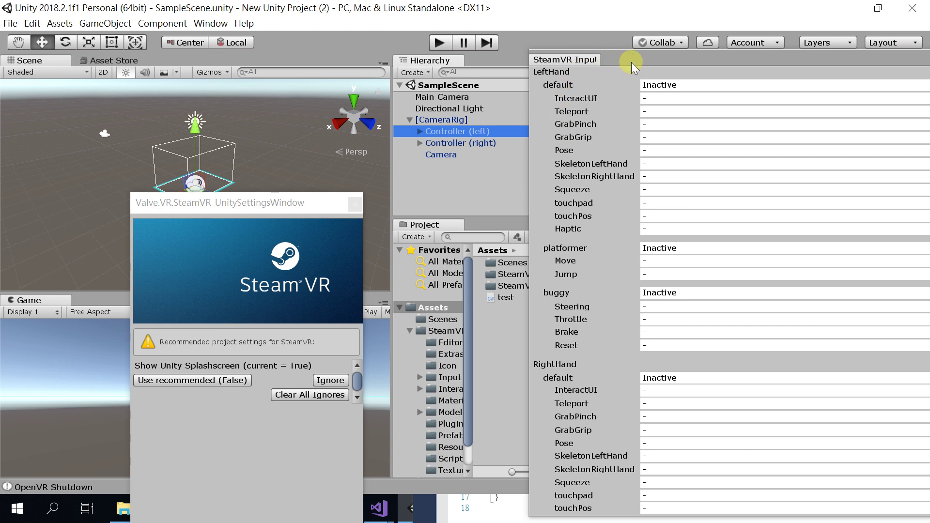
{"action": "left_click_drag", "start_coordinate": [632, 62], "coordinate": [269, 88]}
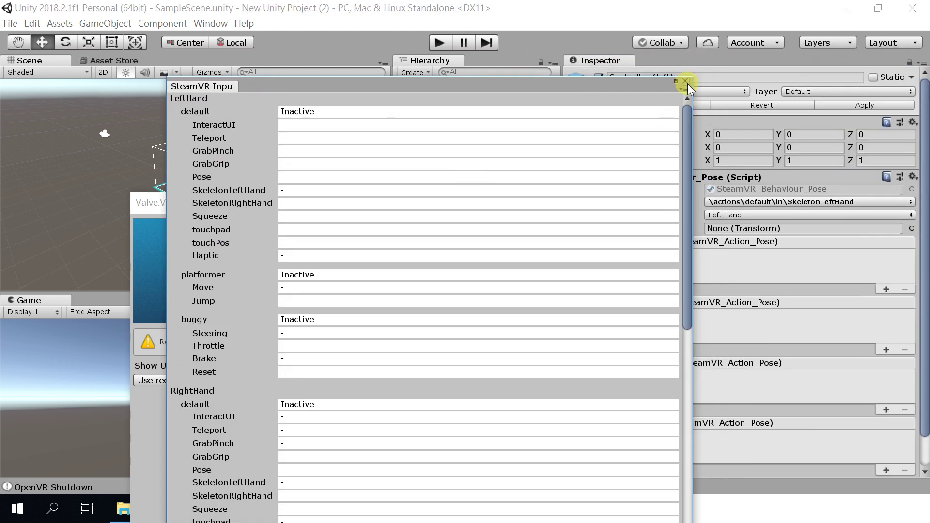
{"action": "left_click", "coordinate": [686, 81]}
{"action": "left_click", "coordinate": [354, 204]}
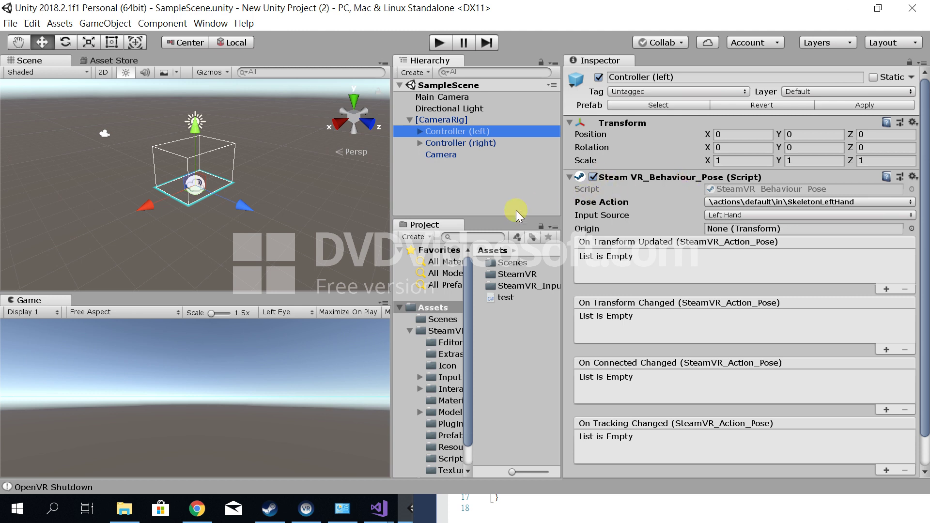
- Bring up the New Unity Project (2) Visual Studio window, set it aside, and reselect Controller (left)
{"action": "left_click", "coordinate": [379, 508]}
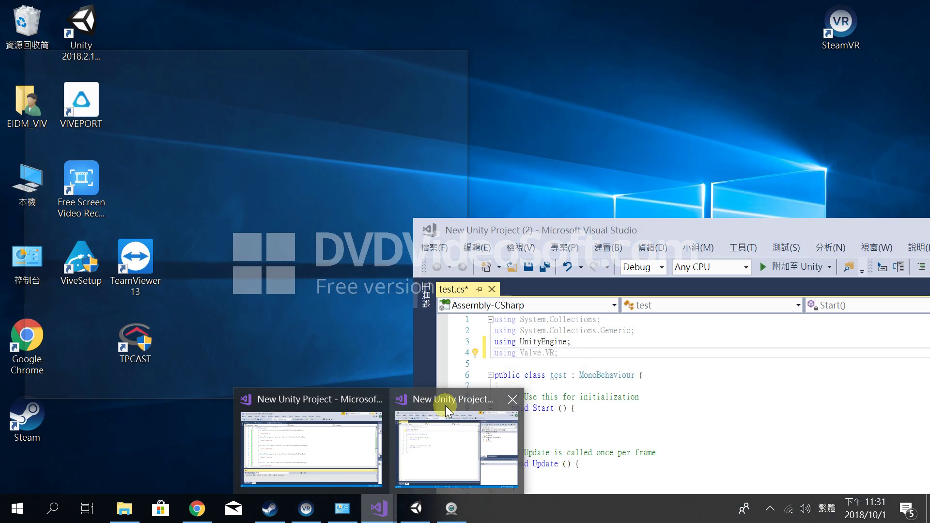
{"action": "left_click", "coordinate": [446, 406]}
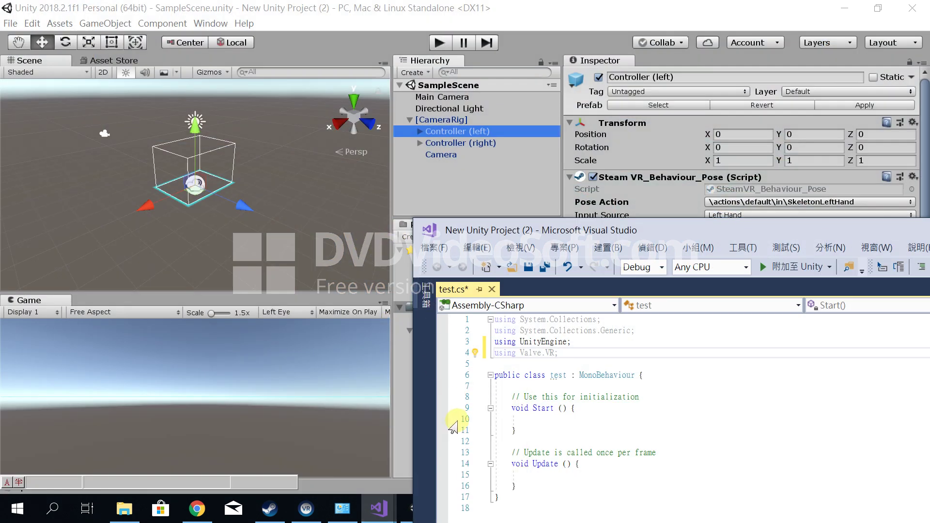
{"action": "left_click_drag", "start_coordinate": [588, 224], "coordinate": [256, 254]}
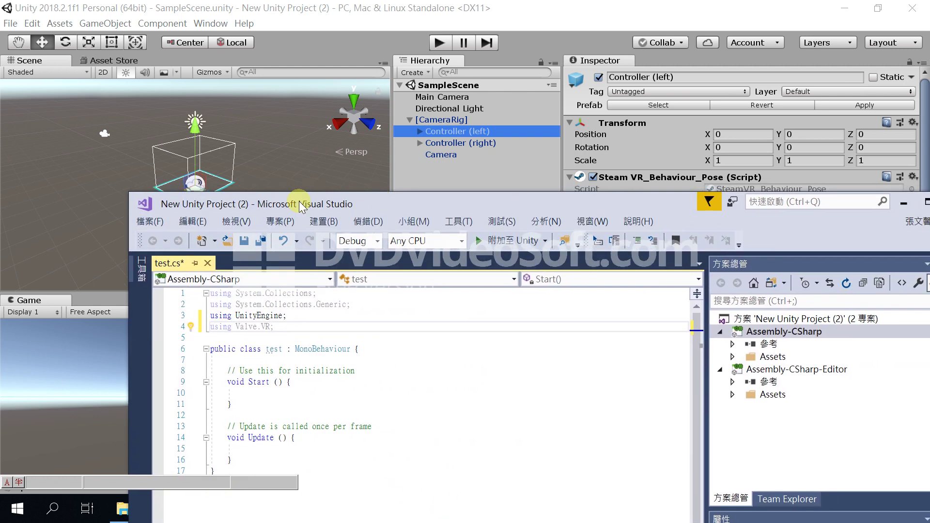
{"action": "left_click", "coordinate": [456, 132]}
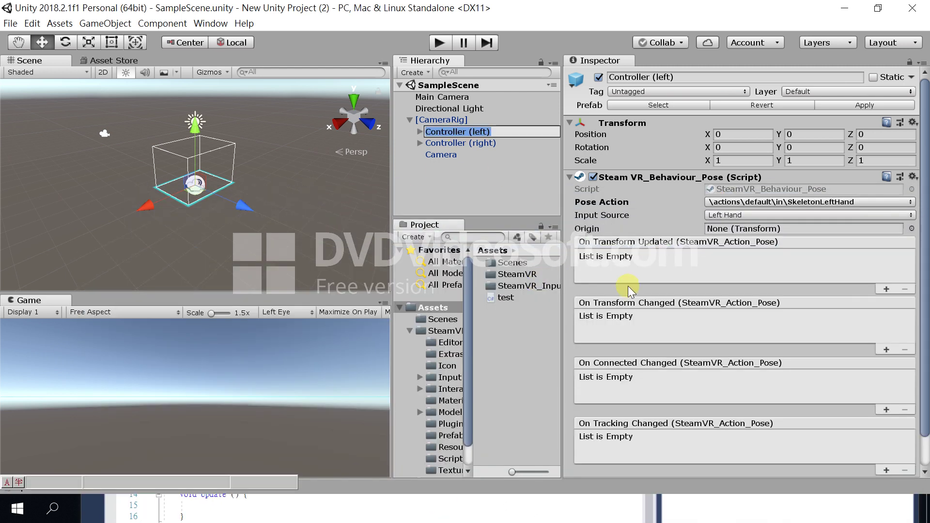
- Add a Hand component to Controller (left) and check its Hand Type options
{"action": "scroll", "coordinate": [688, 319], "scroll_direction": "down", "scroll_amount": 2}
{"action": "left_click", "coordinate": [708, 457]}
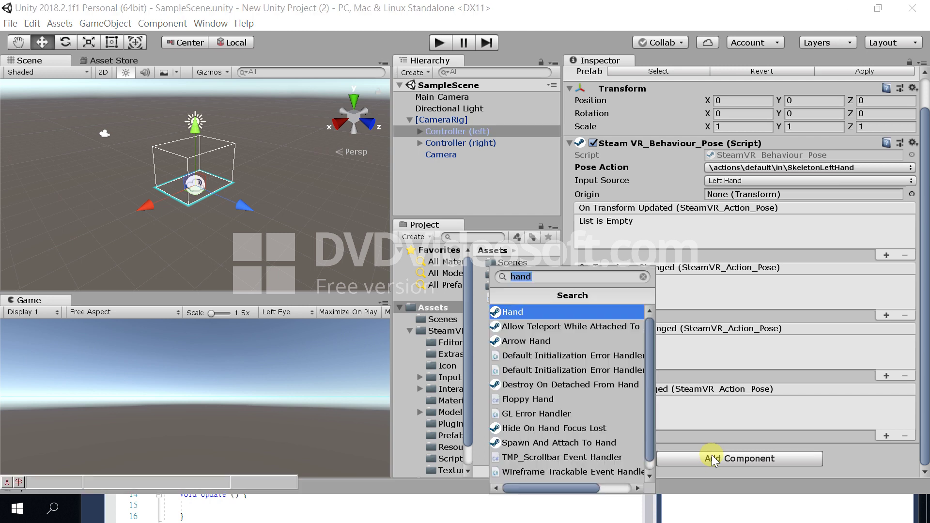
{"action": "left_click", "coordinate": [612, 311]}
{"action": "scroll", "coordinate": [886, 441], "scroll_direction": "down", "scroll_amount": 4}
{"action": "scroll", "coordinate": [838, 394], "scroll_direction": "down", "scroll_amount": 4}
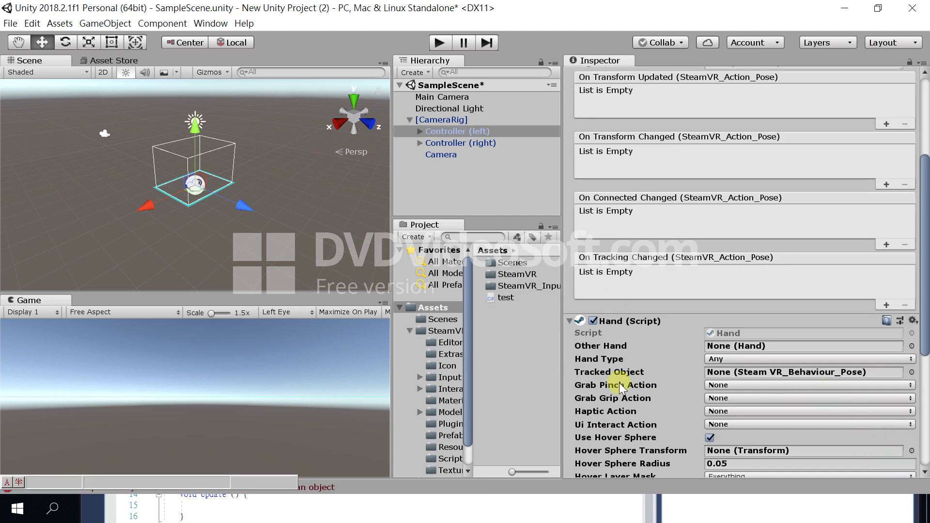
{"action": "scroll", "coordinate": [667, 289], "scroll_direction": "down", "scroll_amount": 5}
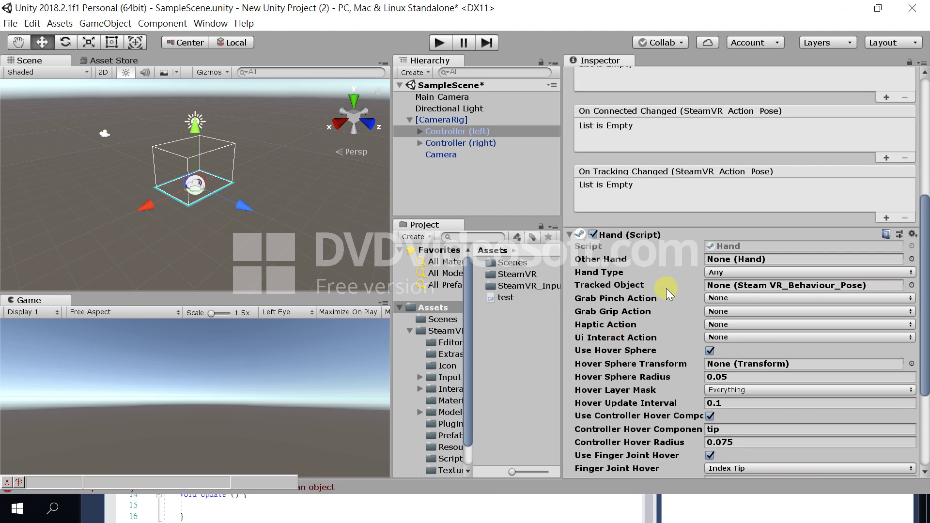
{"action": "left_click", "coordinate": [712, 272]}
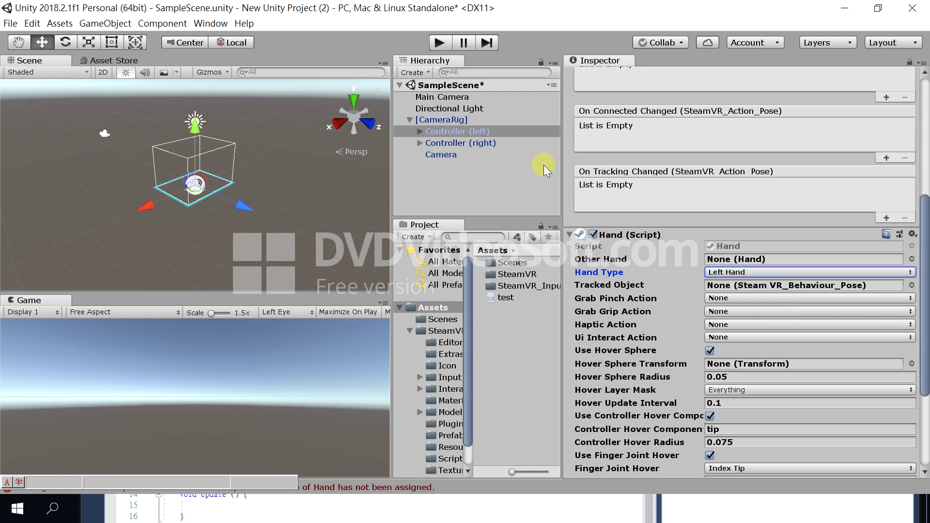
- Add a Hand component to Controller (right) with Hand Type set to Right Hand
{"action": "left_click", "coordinate": [476, 144]}
{"action": "left_click", "coordinate": [763, 458]}
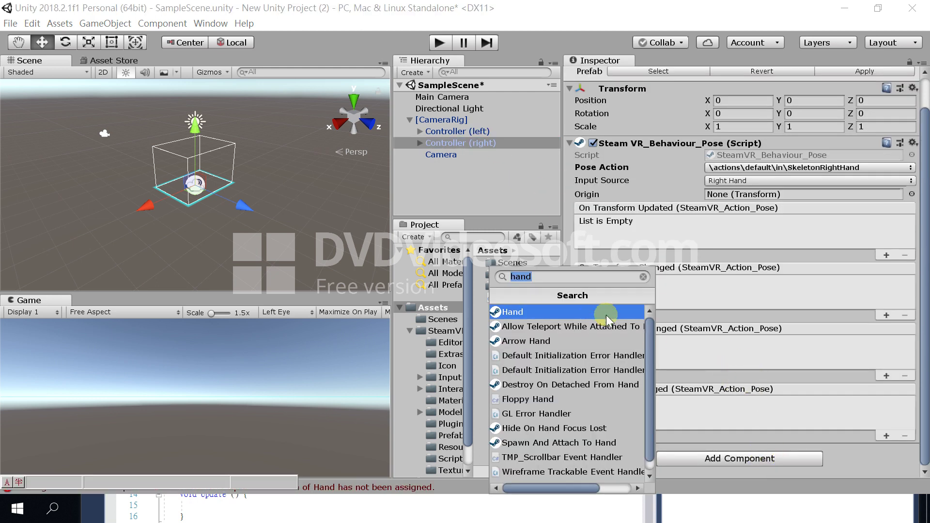
{"action": "left_click", "coordinate": [562, 315]}
{"action": "scroll", "coordinate": [734, 426], "scroll_direction": "down", "scroll_amount": 5}
{"action": "scroll", "coordinate": [735, 424], "scroll_direction": "down", "scroll_amount": 2}
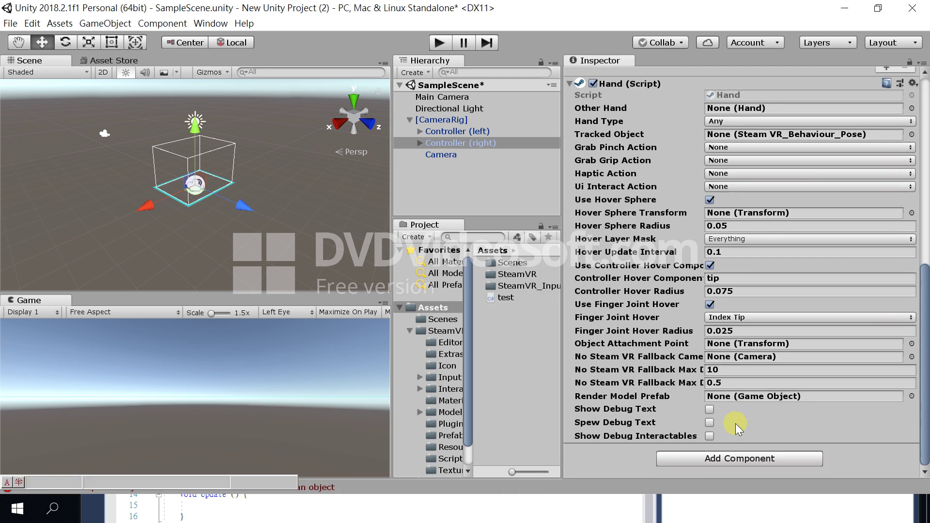
{"action": "scroll", "coordinate": [748, 348], "scroll_direction": "up", "scroll_amount": 3}
{"action": "left_click", "coordinate": [749, 295]}
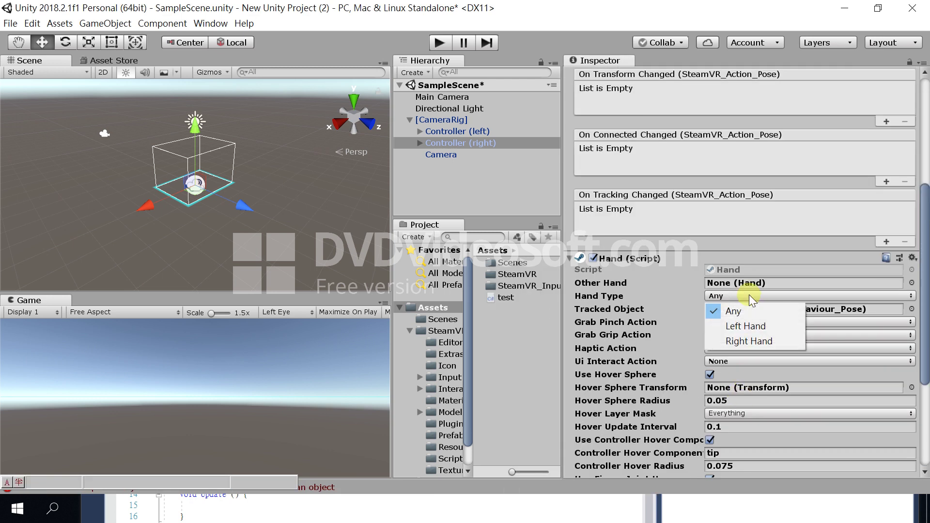
{"action": "left_click", "coordinate": [749, 340]}
{"action": "left_click", "coordinate": [568, 258]}
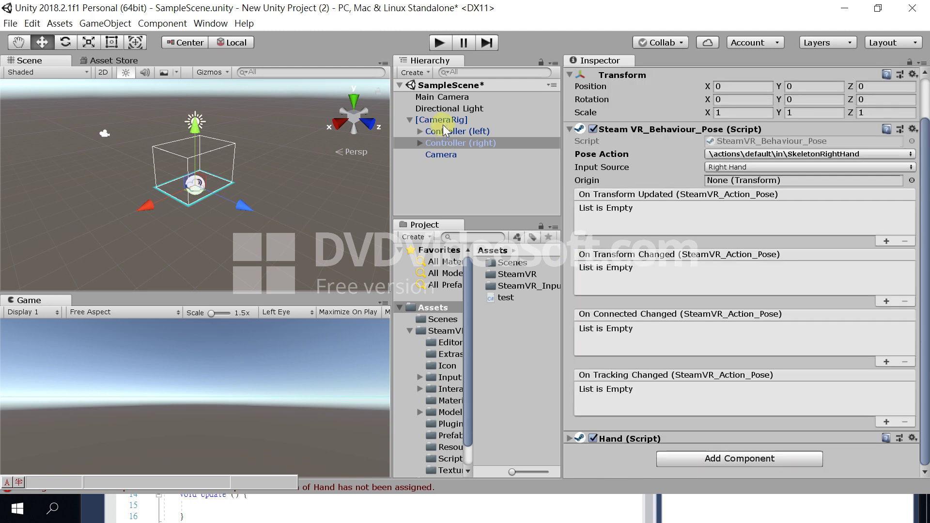
- Review Controller (left)'s components, collapsing Steam VR_Behaviour_Pose, then recheck Controller (right)
{"action": "left_click", "coordinate": [457, 131]}
{"action": "left_click", "coordinate": [570, 173]}
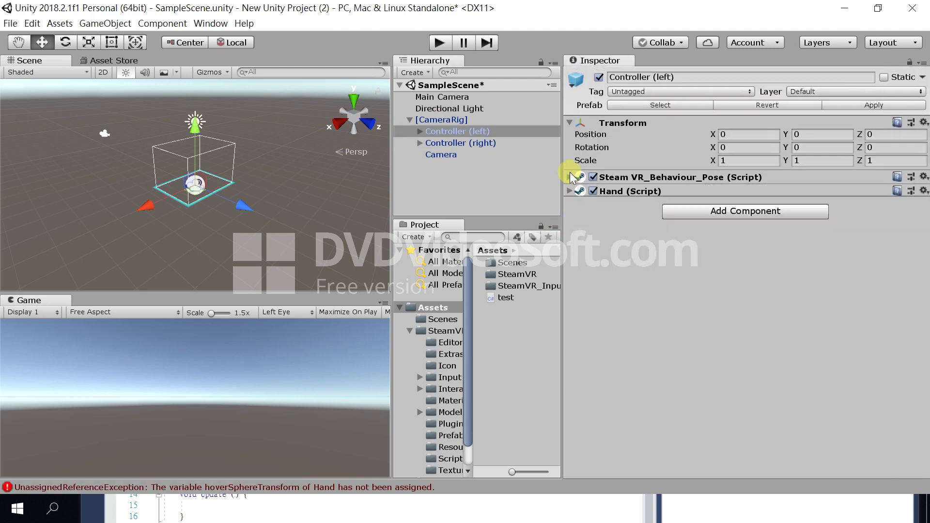
{"action": "left_click", "coordinate": [481, 144]}
- Attach the test script to Controller (left) and place the test.cs editor beside the scene
{"action": "left_click", "coordinate": [475, 132]}
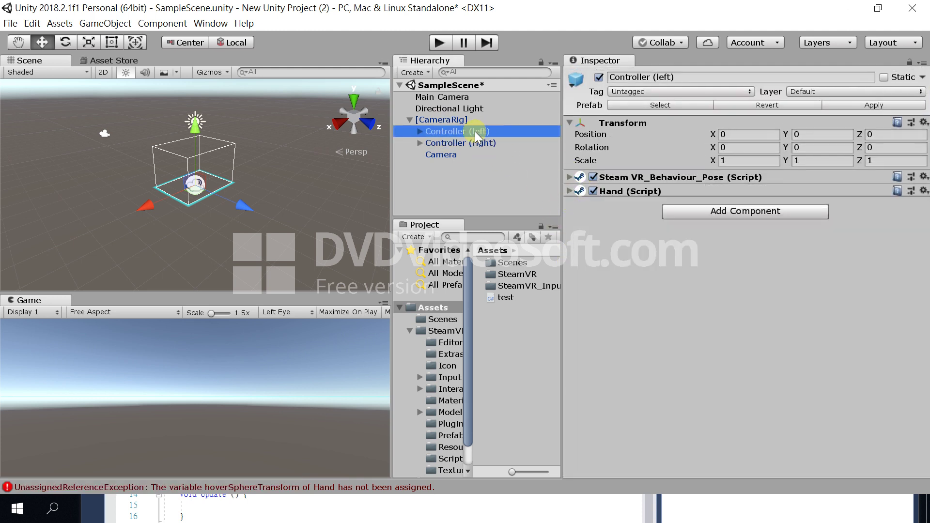
{"action": "left_click_drag", "start_coordinate": [508, 296], "coordinate": [618, 266]}
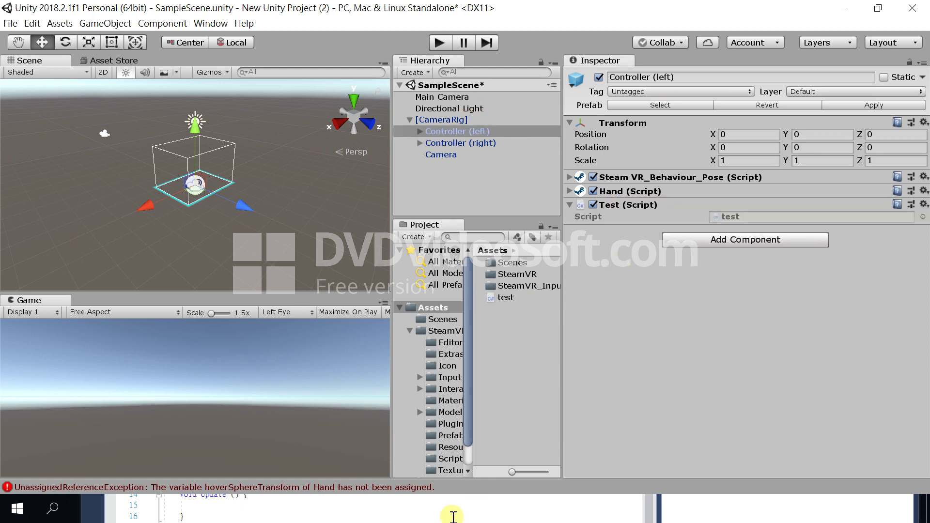
{"action": "left_click", "coordinate": [282, 500]}
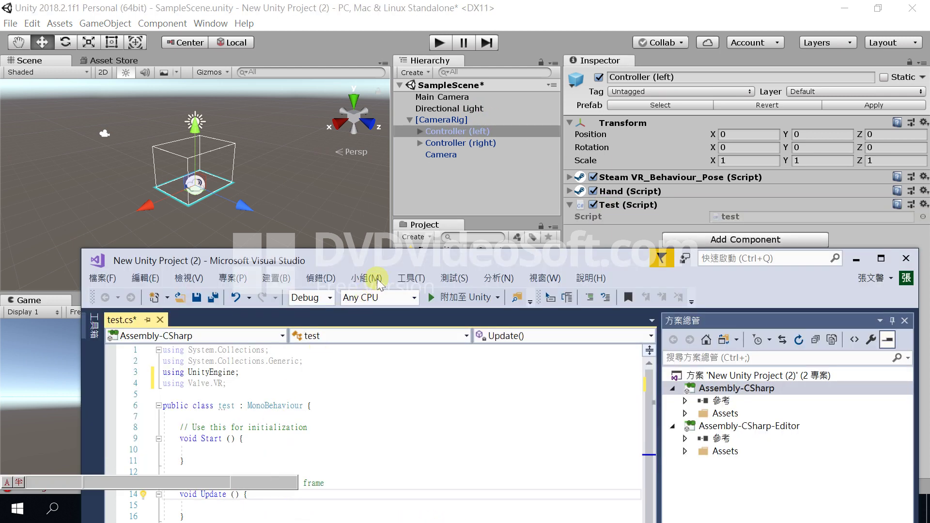
{"action": "mouse_move", "coordinate": [382, 263]}
{"action": "left_mouse_down"}
{"action": "mouse_move", "coordinate": [420, 132]}
{"action": "mouse_move", "coordinate": [402, 133]}
{"action": "left_mouse_up"}
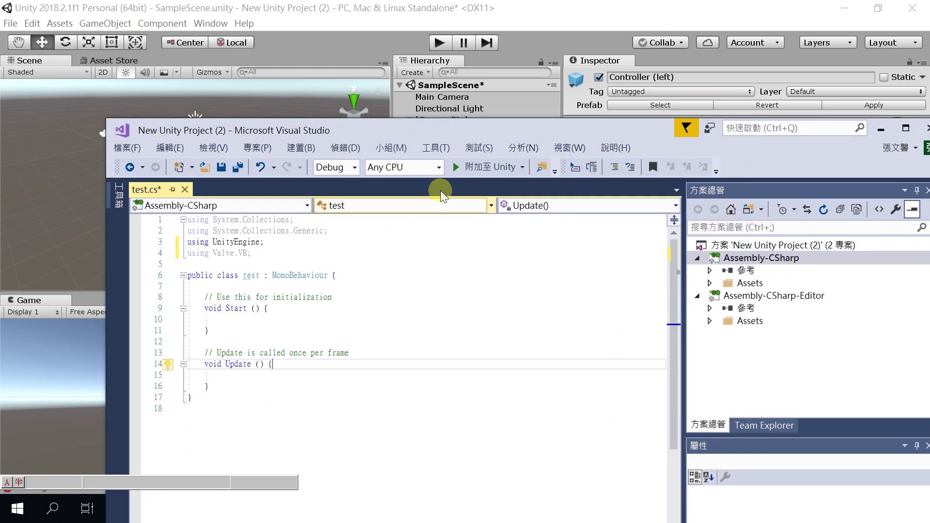
{"action": "left_click_drag", "start_coordinate": [490, 125], "coordinate": [622, 165]}
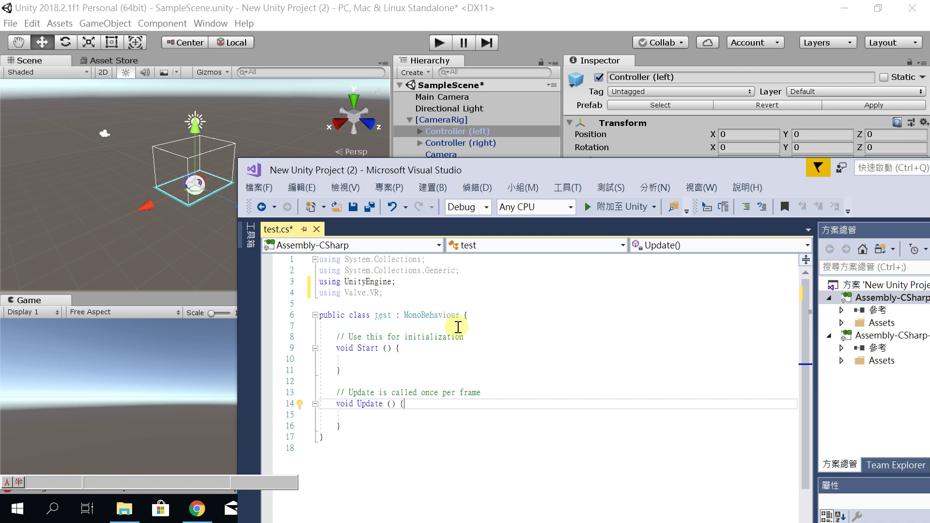
- Try code completion on empty line 7 of test.cs with 'Vint' and 'sys', then clear it
{"action": "left_click", "coordinate": [458, 327]}
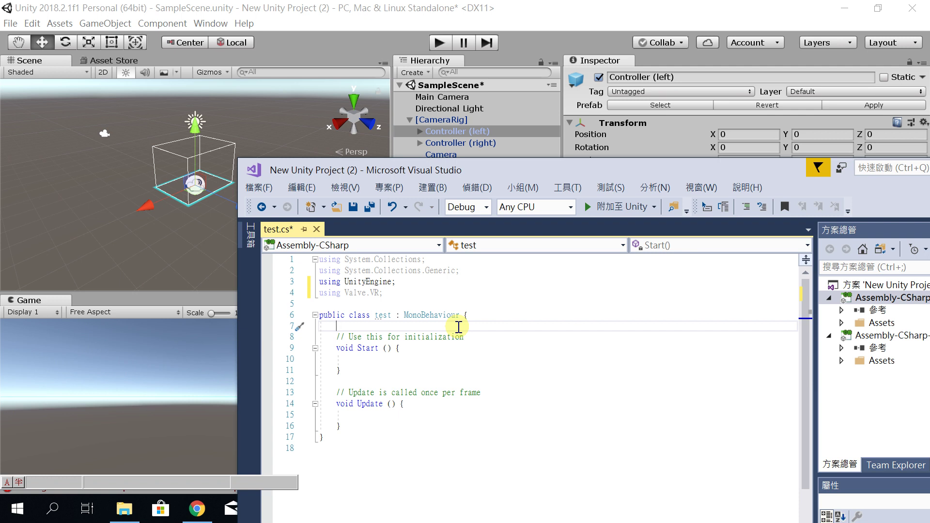
{"action": "key", "text": "ctrl+space"}
{"action": "type", "text": "V"}
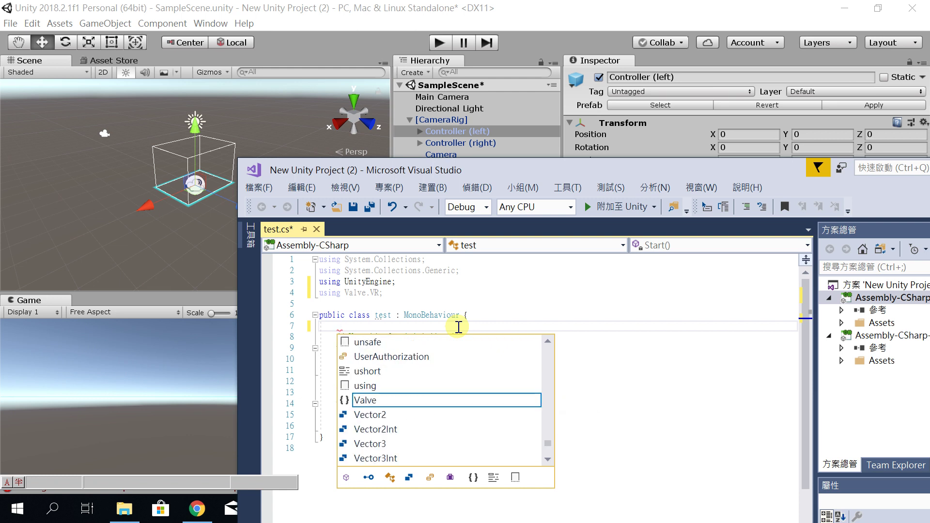
{"action": "type", "text": "in"}
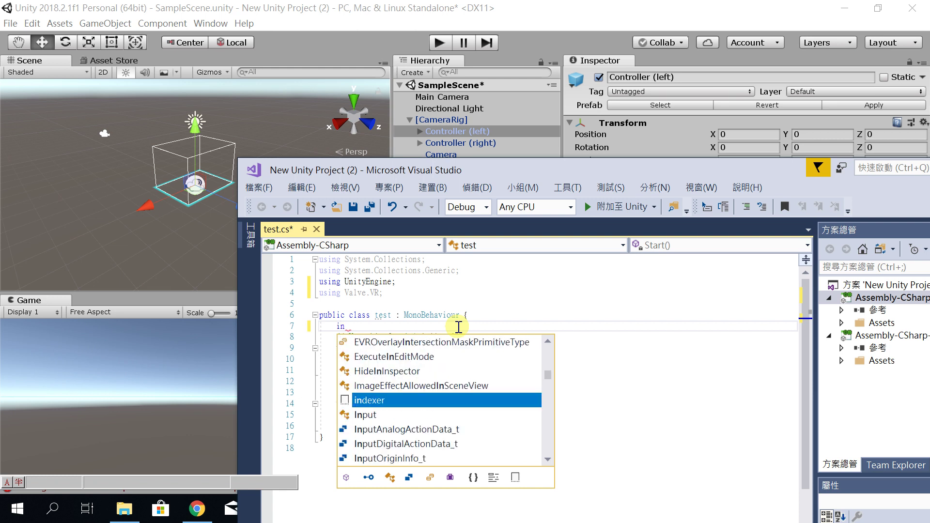
{"action": "type", "text": "tr"}
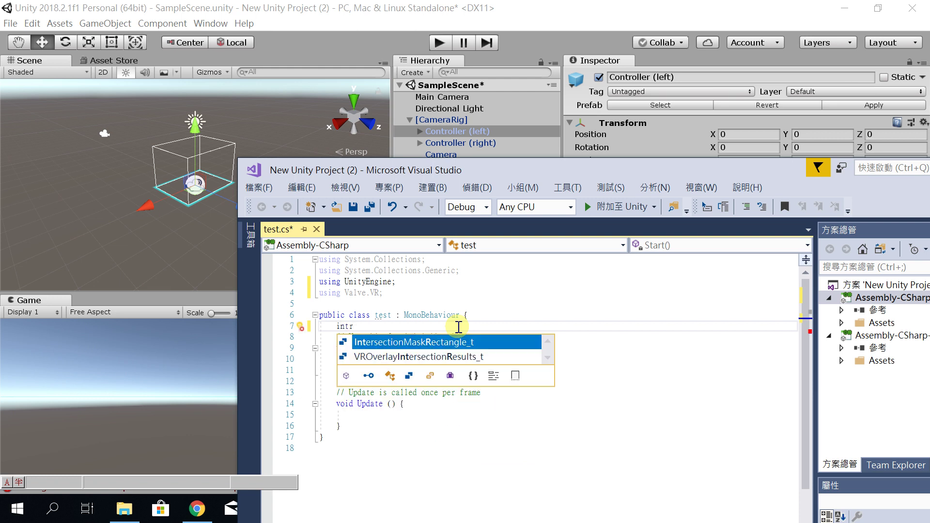
{"action": "key", "text": "BackSpace"}
{"action": "key", "text": "BackSpace"}
{"action": "key", "text": "BackSpace"}
{"action": "type", "text": "sys"}
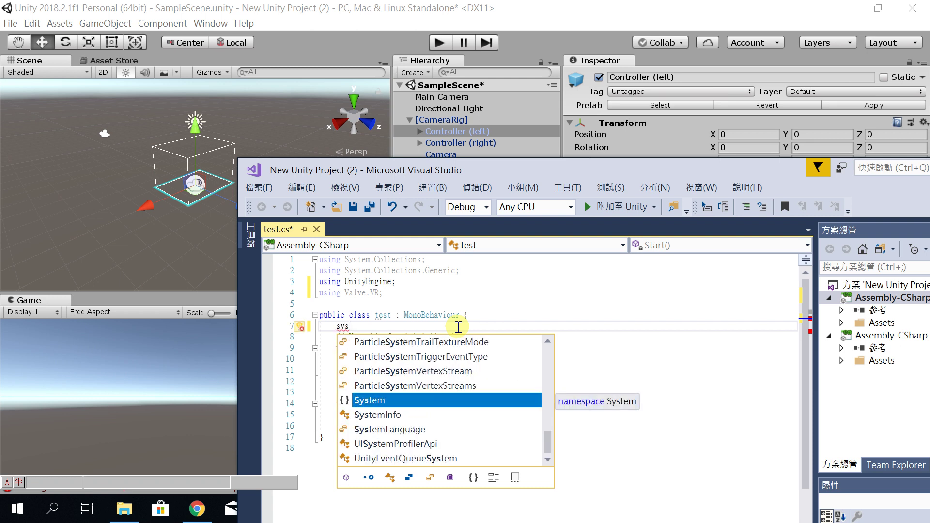
{"action": "key", "text": "Escape"}
{"action": "key", "text": "BackSpace"}
{"action": "key", "text": "BackSpace"}
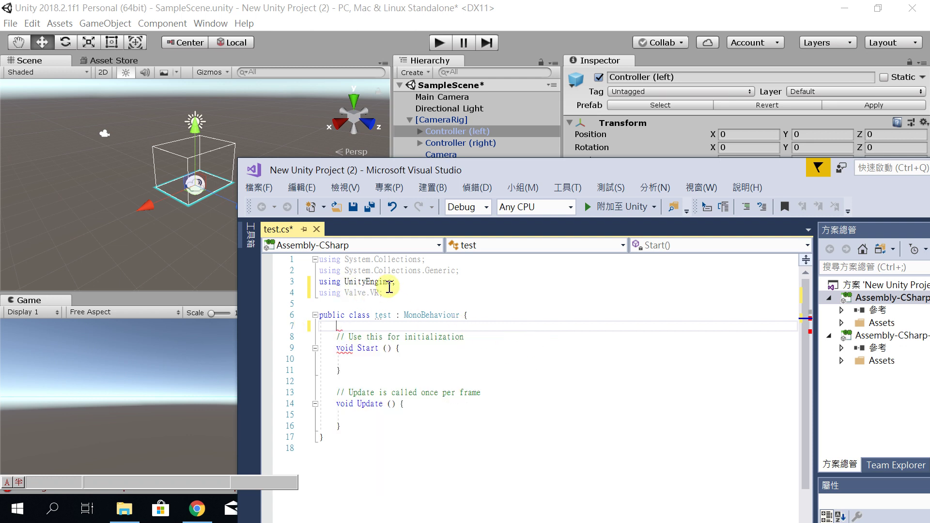
{"action": "key", "text": "BackSpace"}
- Make trial edits to the Valve.VR line and class header, leaving 'public class test : MonoBeha' brace-less
{"action": "left_click", "coordinate": [380, 294]}
{"action": "type", "text": "."}
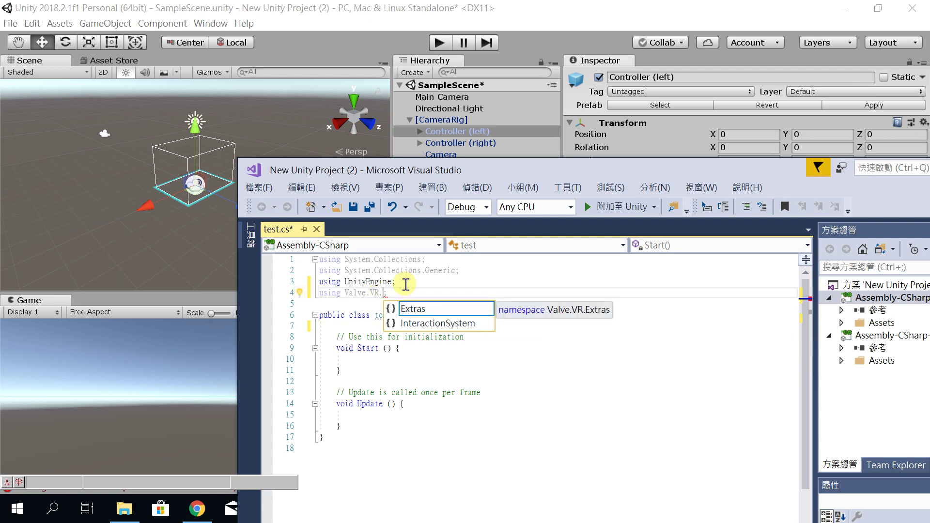
{"action": "key", "text": "BackSpace"}
{"action": "type", "text": ";"}
{"action": "left_click", "coordinate": [440, 321]}
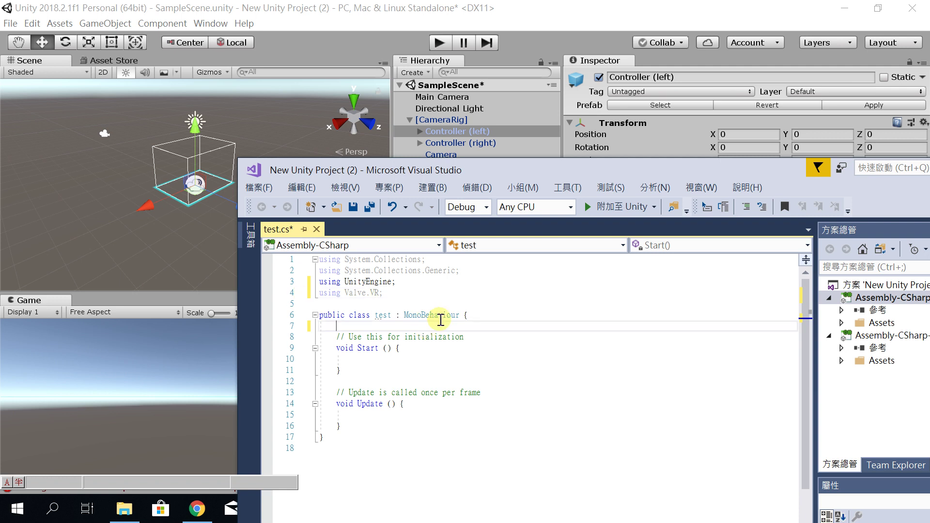
{"action": "left_click", "coordinate": [446, 319]}
{"action": "key", "text": "Delete"}
{"action": "key", "text": "Delete"}
{"action": "key", "text": "Delete"}
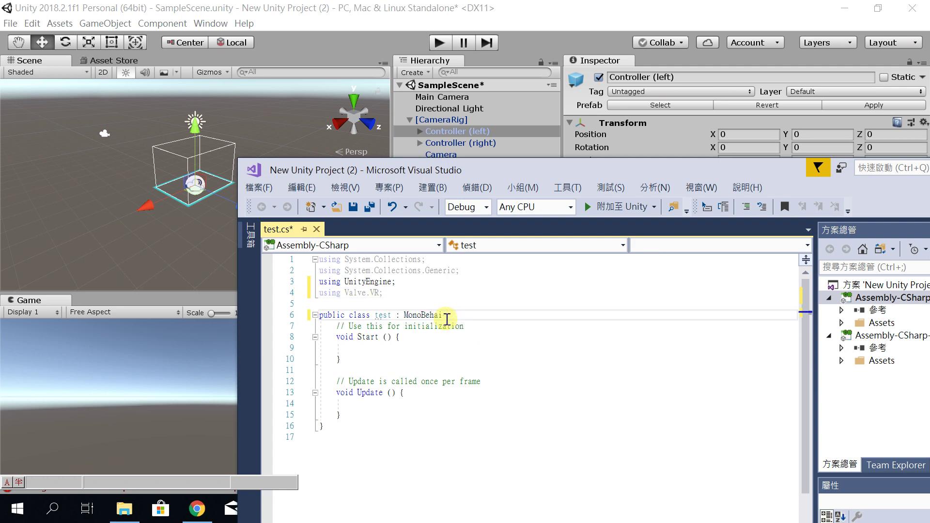
{"action": "key", "text": "BackSpace"}
{"action": "key", "text": "Return"}
{"action": "type", "text": "inter"}
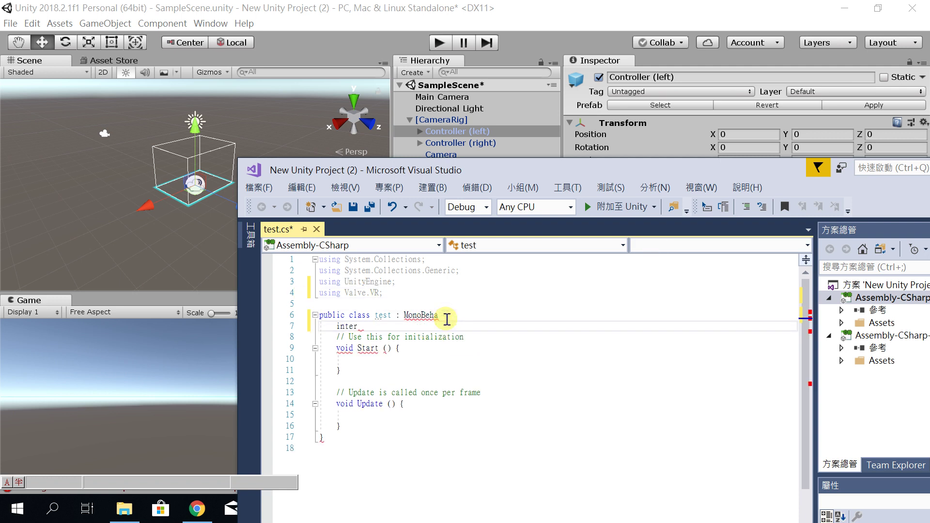
{"action": "key", "text": "BackSpace"}
{"action": "key", "text": "BackSpace"}
{"action": "key", "text": "BackSpace"}
{"action": "key", "text": "BackSpace"}
{"action": "key", "text": "BackSpace"}
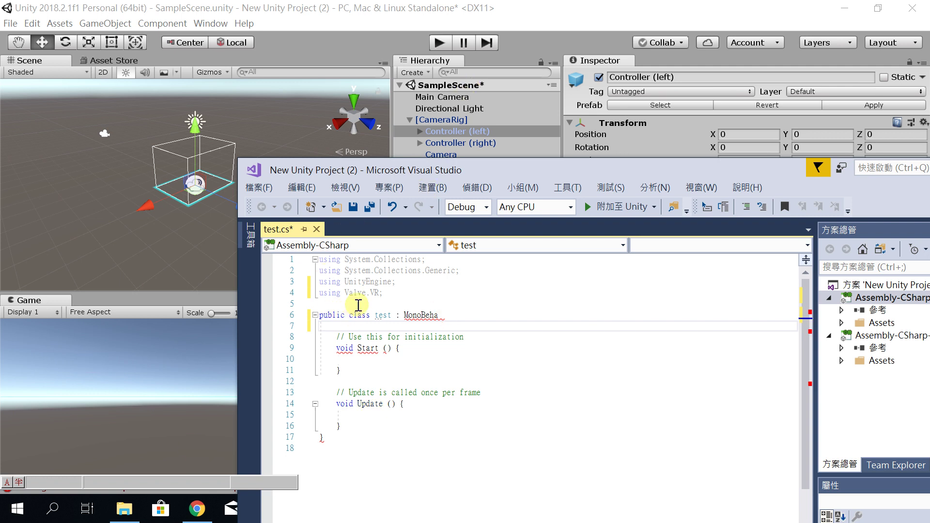
{"action": "left_click", "coordinate": [394, 293]}
- Paste a second using line extended with '.in' and try typing 'hand' inside the class
{"action": "key", "text": "Return"}
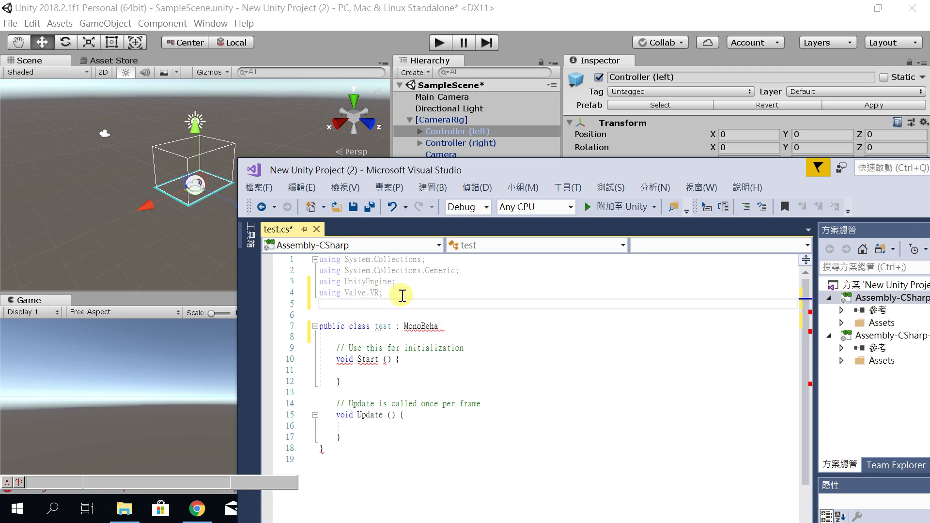
{"action": "type", "text": "using Valve.VR;"}
{"action": "key", "text": "BackSpace"}
{"action": "key", "text": "BackSpace"}
{"action": "type", "text": ".in;"}
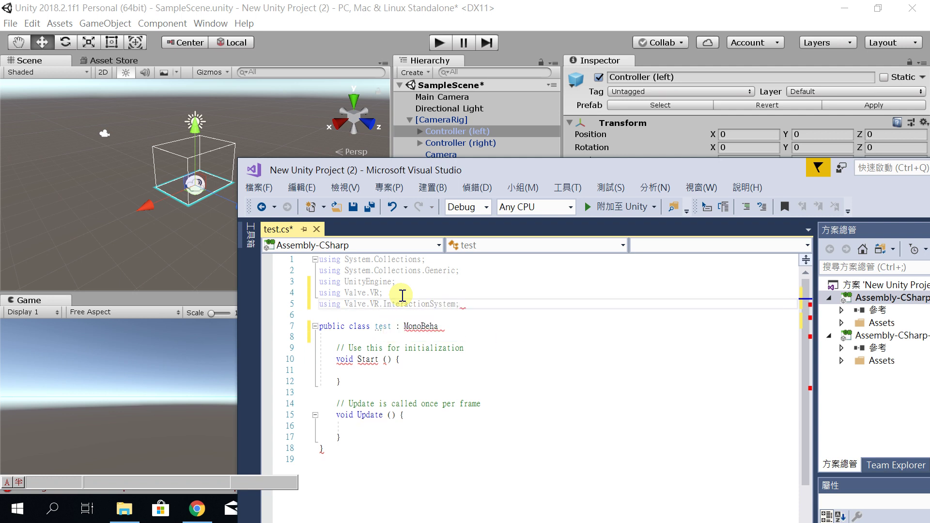
{"action": "left_click", "coordinate": [399, 338]}
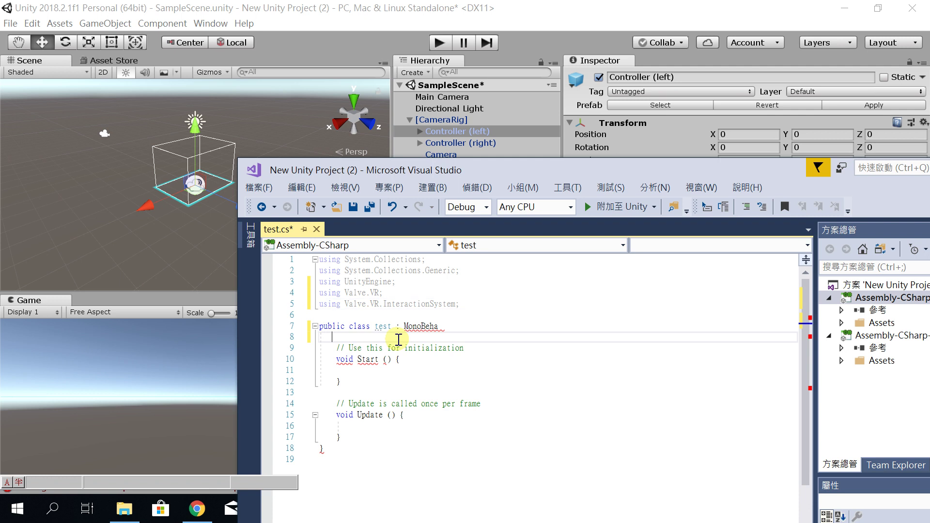
{"action": "key", "text": "Return"}
{"action": "type", "text": "hand"}
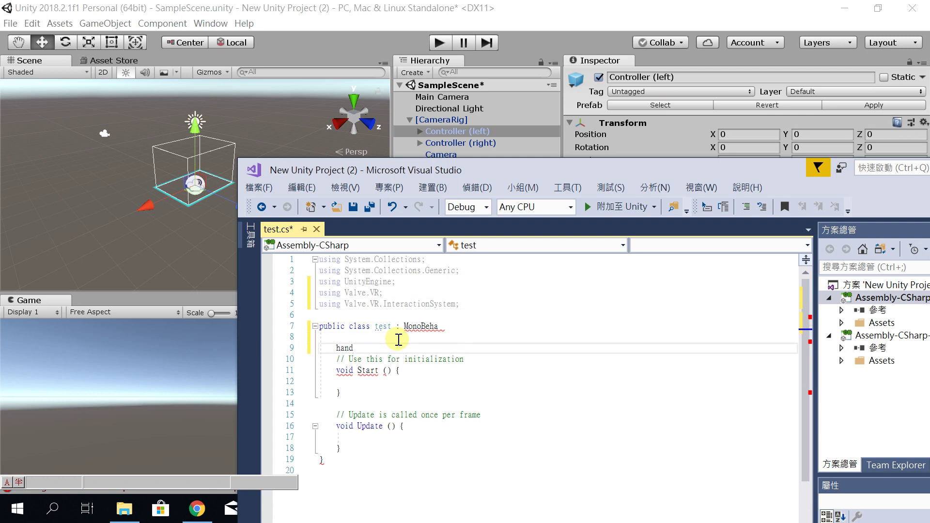
{"action": "key", "text": "BackSpace"}
{"action": "key", "text": "BackSpace"}
{"action": "key", "text": "BackSpace"}
- Undo the trial edits, restoring the class header to 'public class test : MonoBehaviour {'
{"action": "key", "text": "ctrl+space"}
{"action": "type", "text": "ha"}
{"action": "key", "text": "ctrl+z"}
{"action": "key", "text": "ctrl+z"}
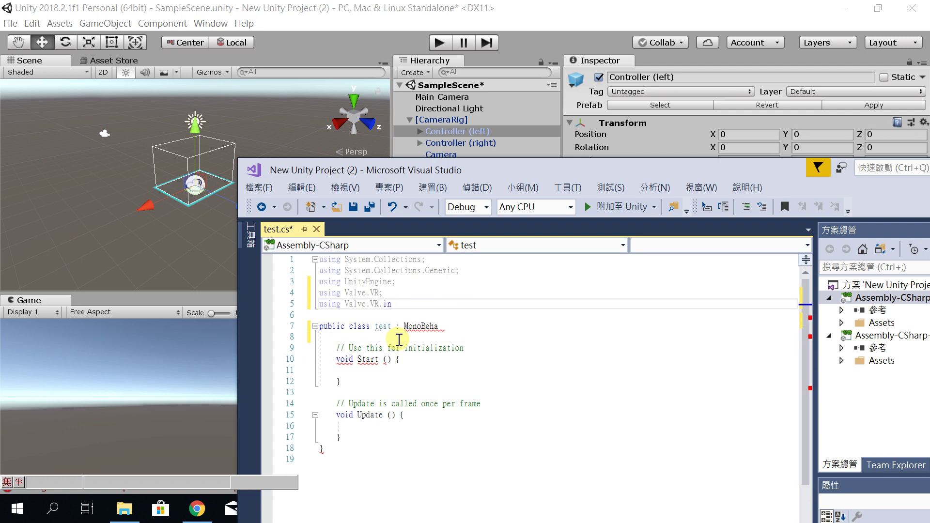
{"action": "key", "text": "ctrl+z"}
{"action": "key", "text": "ctrl+z"}
{"action": "key", "text": "ctrl+z"}
{"action": "left_click", "coordinate": [444, 326]}
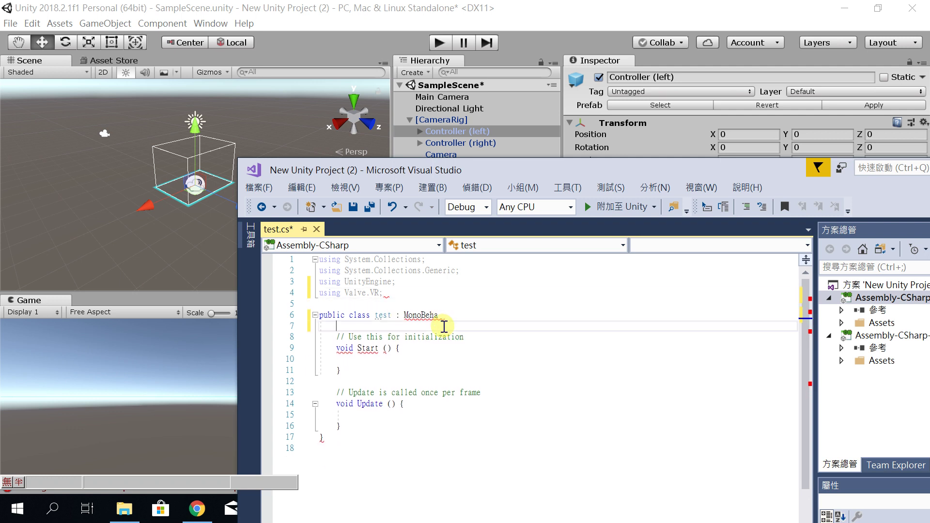
{"action": "type", "text": "in"}
{"action": "key", "text": "ctrl+z"}
{"action": "key", "text": "ctrl+z"}
{"action": "key", "text": "ctrl+z"}
{"action": "key", "text": "ctrl+z"}
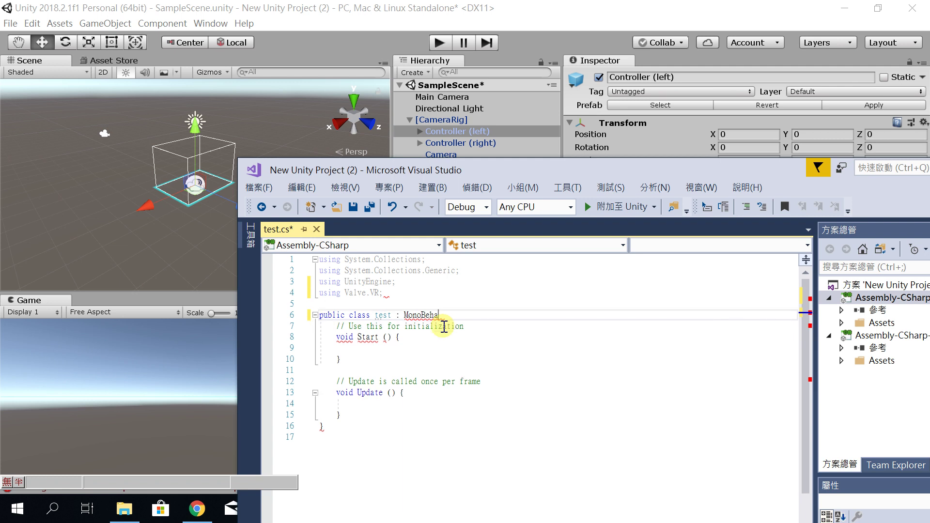
{"action": "key", "text": "ctrl+z"}
{"action": "key", "text": "ctrl+z"}
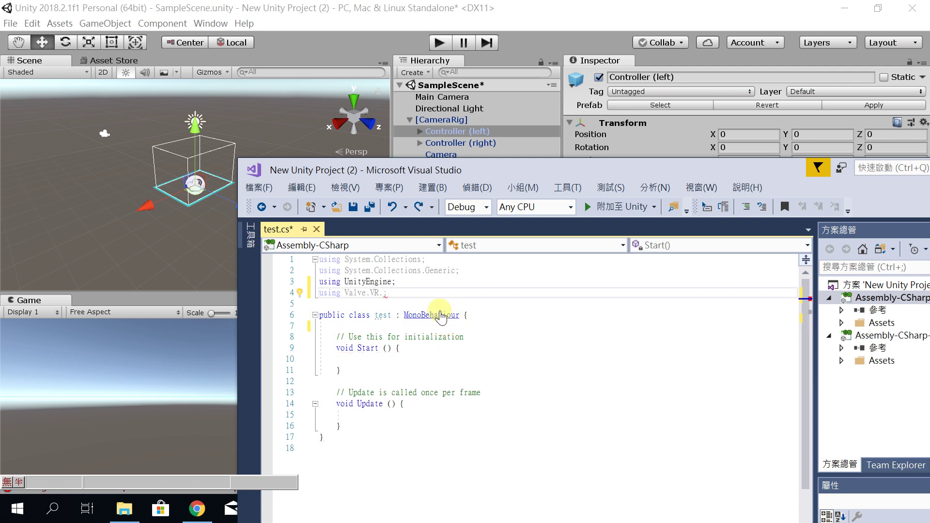
{"action": "key", "text": "ctrl+z"}
- Insert a blank line inside the test class, typing and erasing trial text 'IN' and 'inter'
{"action": "left_click", "coordinate": [422, 326]}
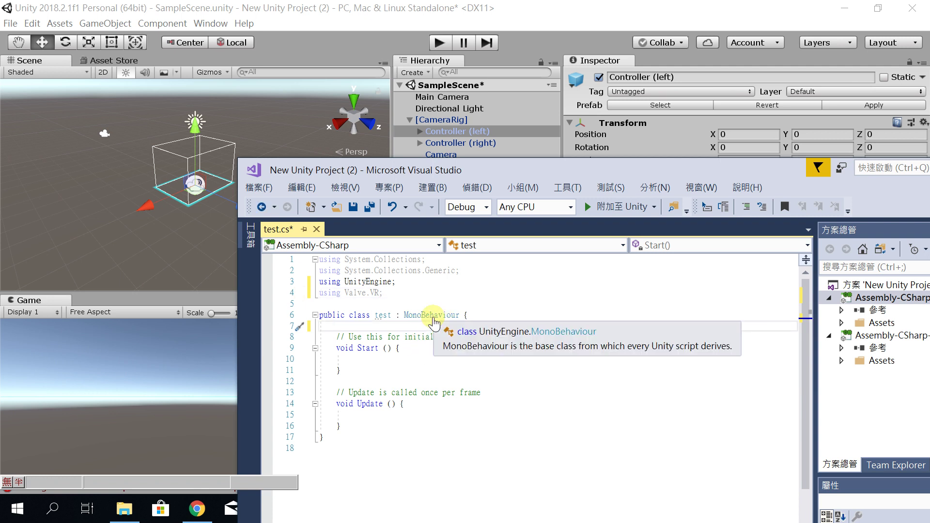
{"action": "key", "text": "Return"}
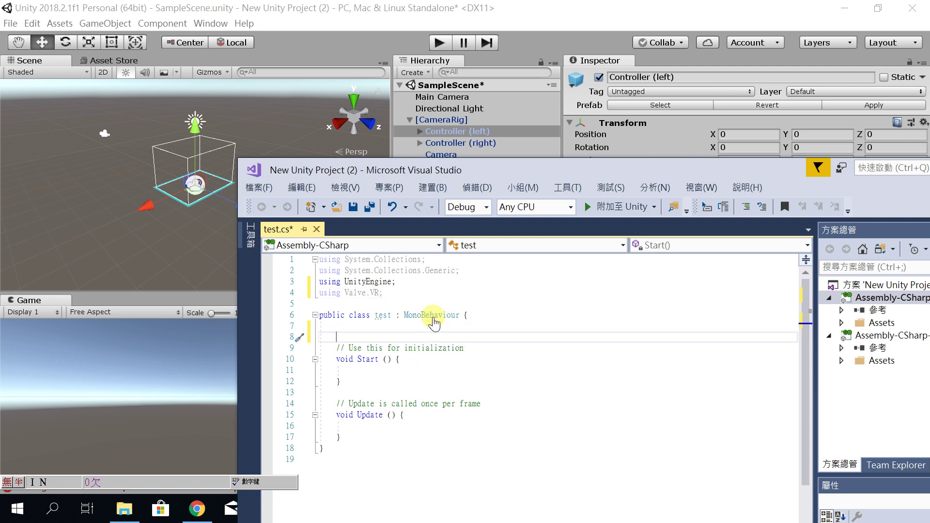
{"action": "type", "text": "IN"}
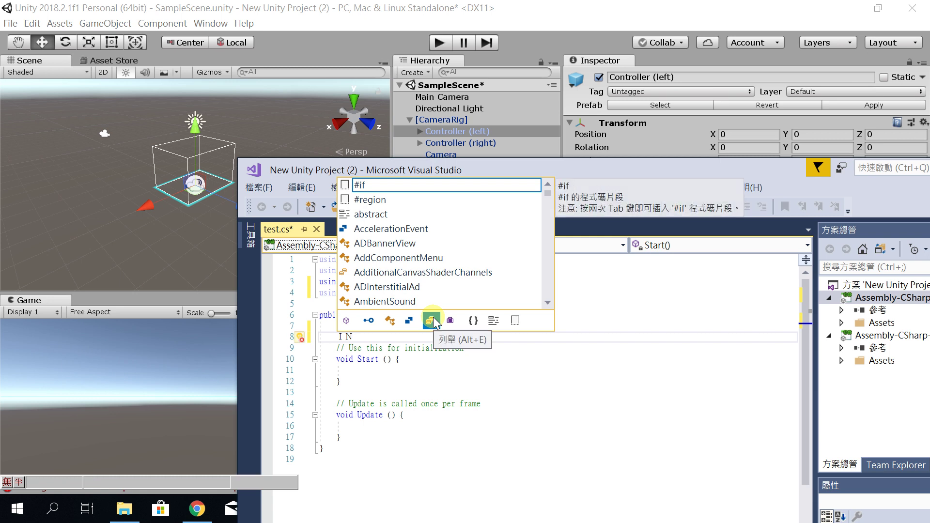
{"action": "key", "text": "Escape"}
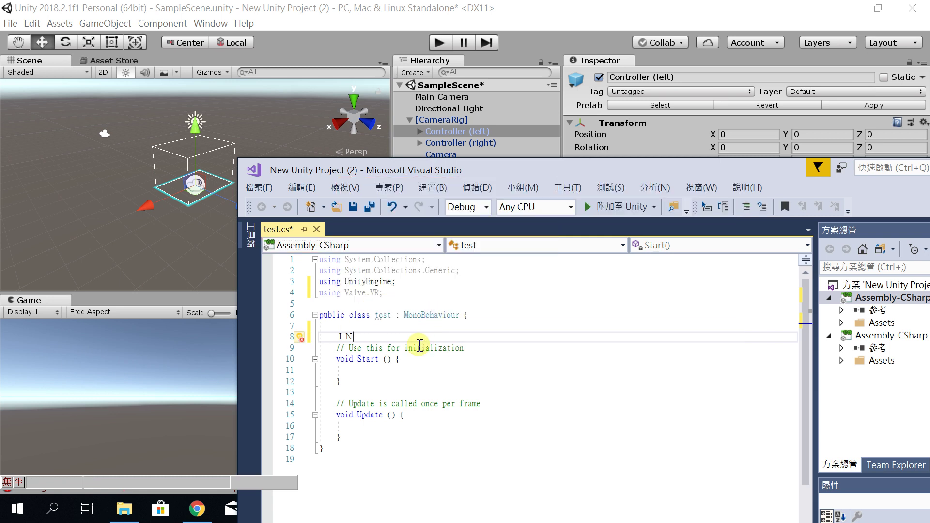
{"action": "key", "text": "BackSpace"}
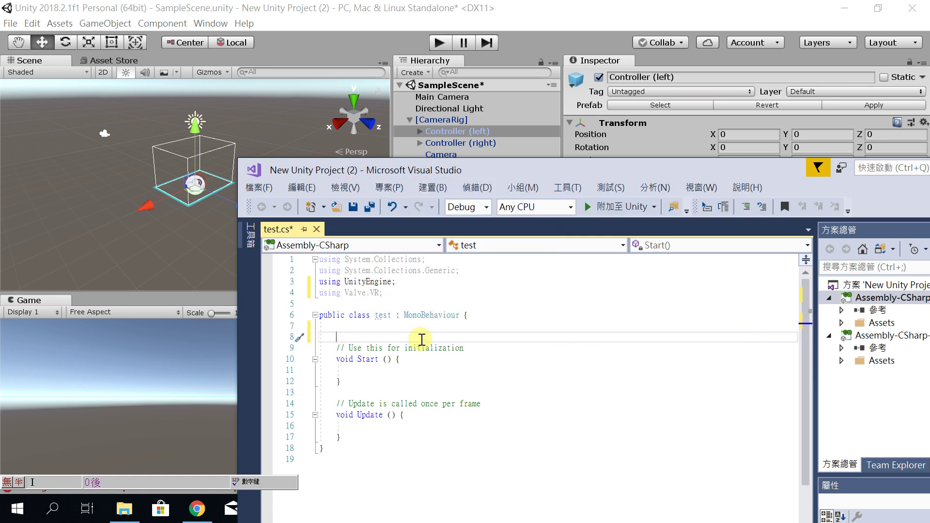
{"action": "type", "text": "inter"}
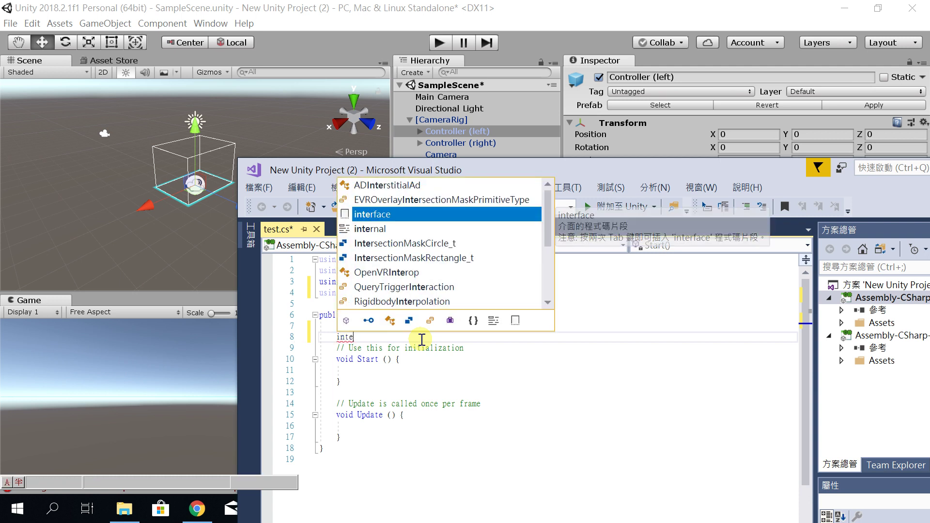
{"action": "key", "text": "BackSpace"}
{"action": "key", "text": "BackSpace"}
{"action": "key", "text": "BackSpace"}
{"action": "key", "text": "BackSpace"}
{"action": "key", "text": "Escape"}
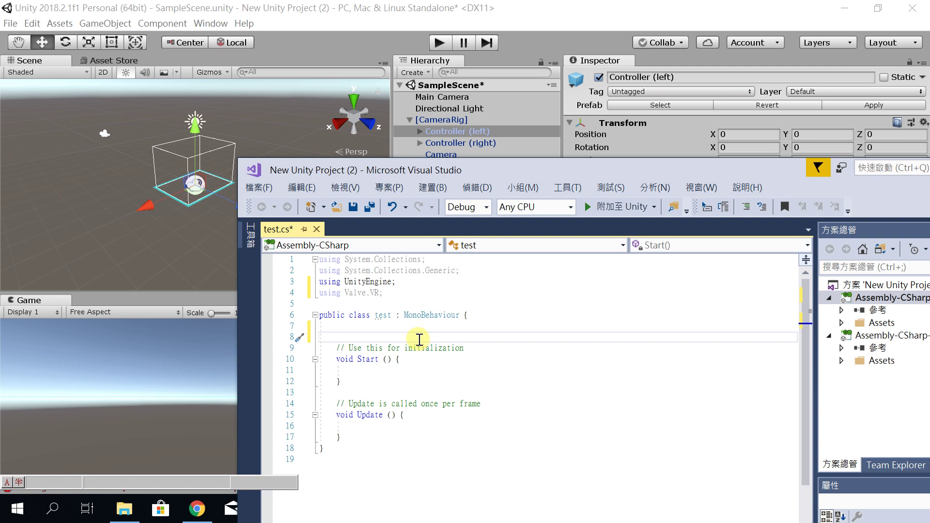
- Duplicate the using line and extend it to 'using Valve.VR.InteractionSystem;'
{"action": "triple_click", "coordinate": [364, 294]}
{"action": "key", "text": "ctrl+c"}
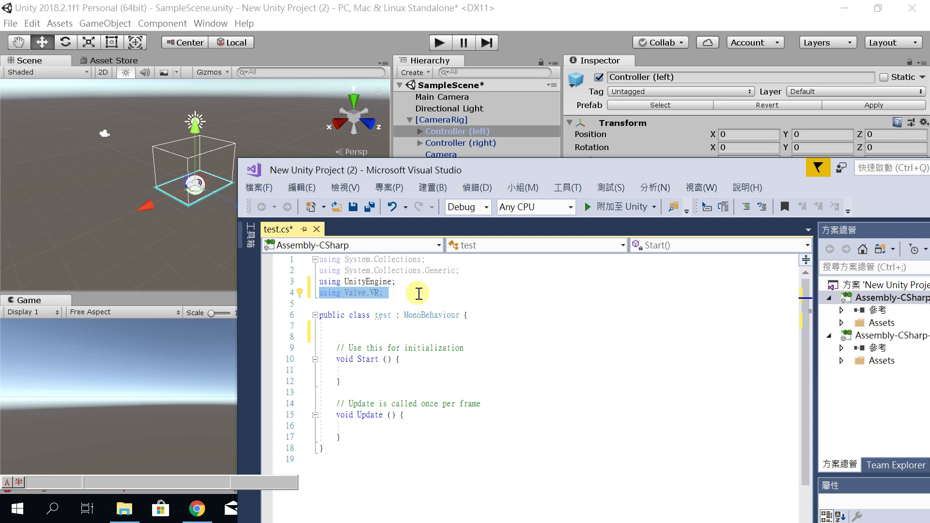
{"action": "left_click", "coordinate": [420, 293]}
{"action": "key", "text": "Return"}
{"action": "key", "text": "ctrl+v"}
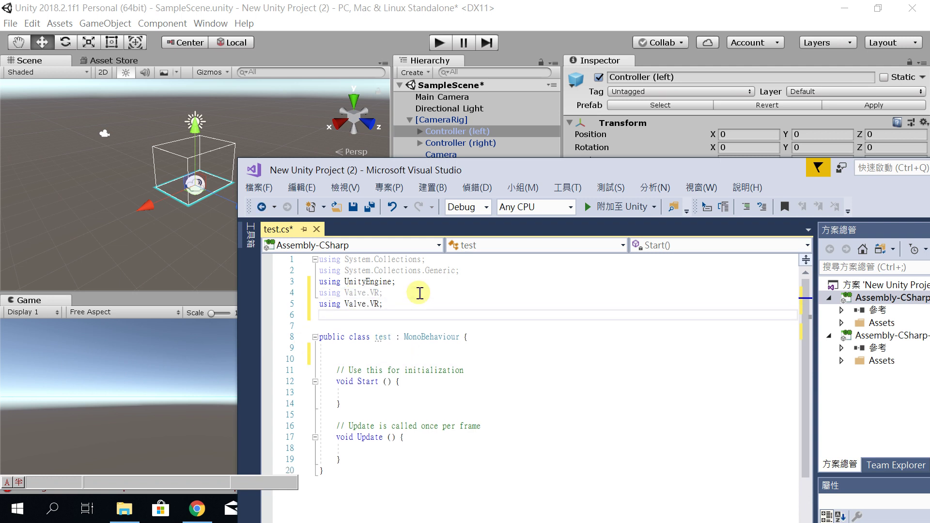
{"action": "key", "text": "BackSpace"}
{"action": "type", "text": ".I"}
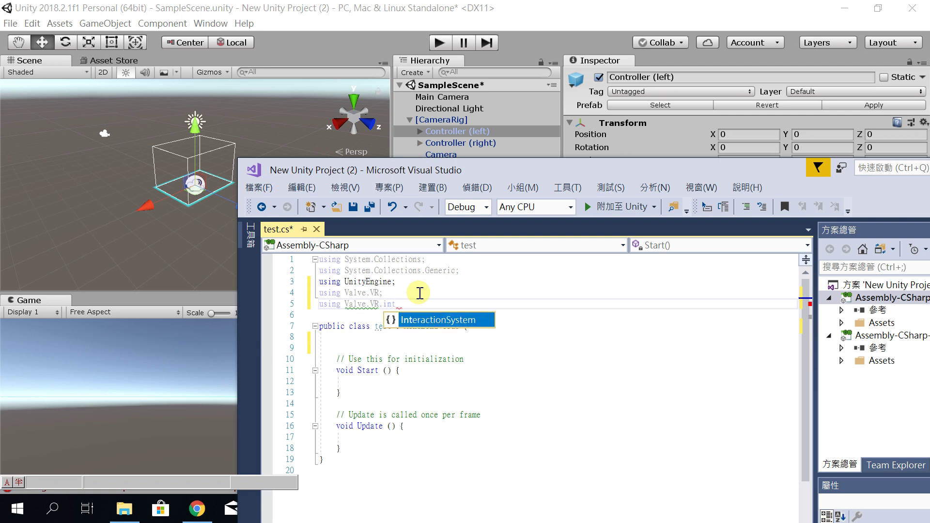
{"action": "key", "text": "Tab"}
{"action": "type", "text": ";"}
- Declare the field 'Hand hand;' at the top of the test class
{"action": "left_click", "coordinate": [410, 346]}
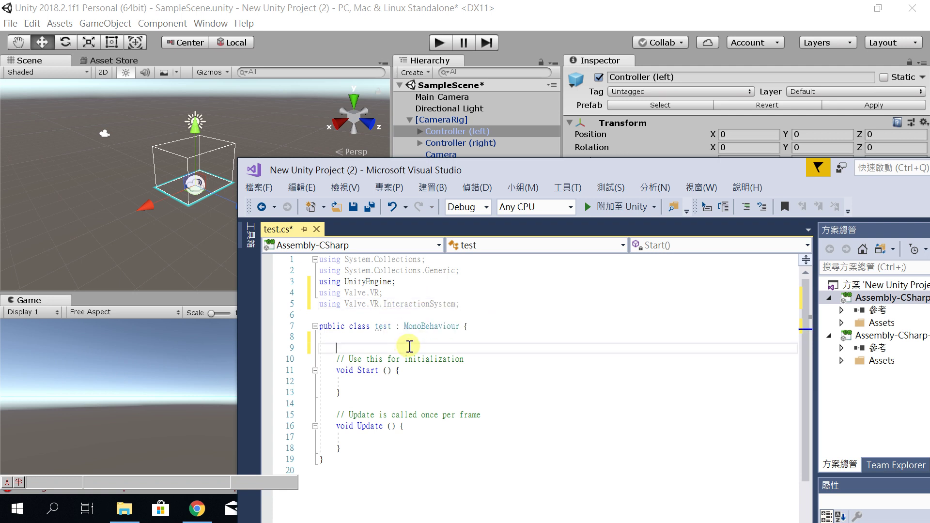
{"action": "type", "text": "Hand "}
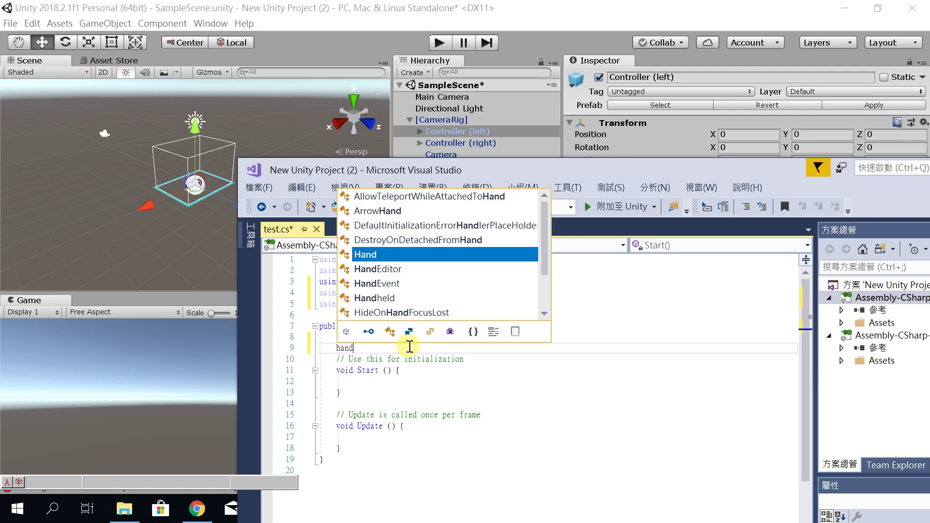
{"action": "type", "text": "ha"}
{"action": "key", "text": "Tab"}
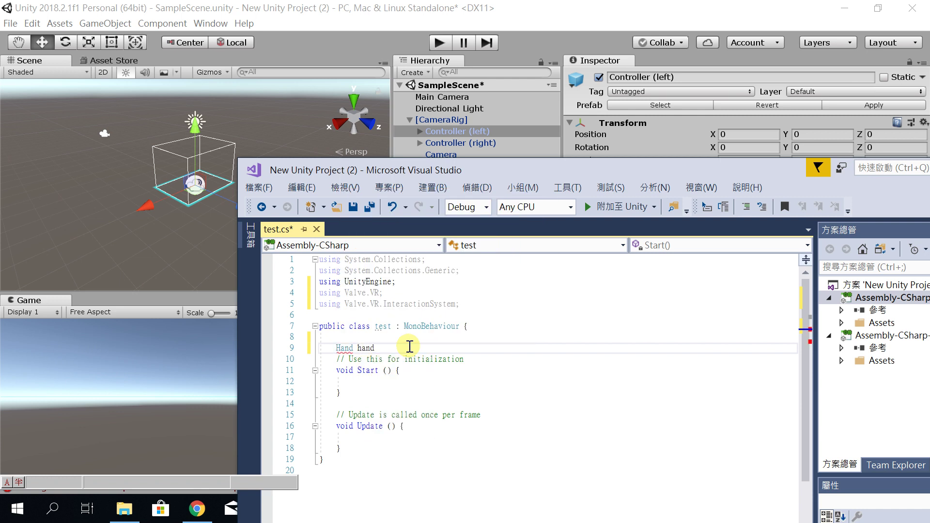
{"action": "type", "text": ";"}
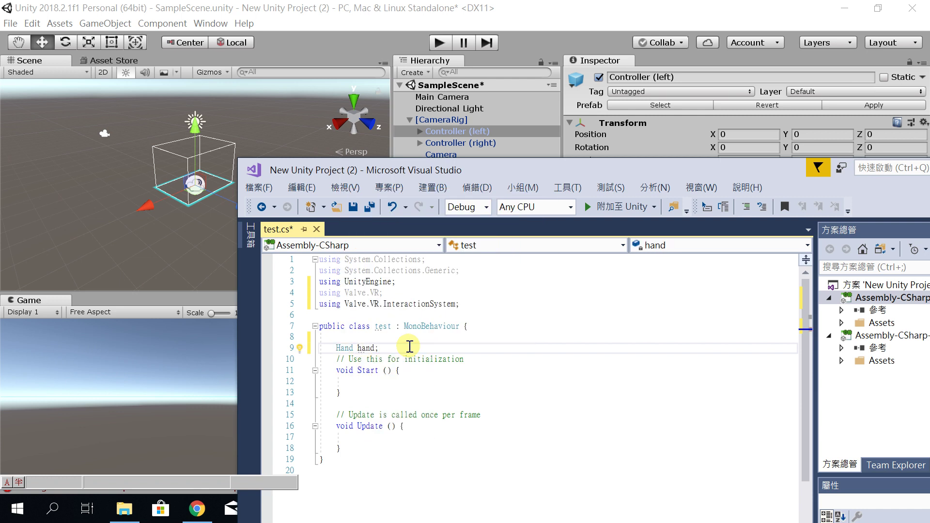
{"action": "key", "text": "Left"}
{"action": "key", "text": "Left"}
{"action": "key", "text": "Left"}
{"action": "key", "text": "Left"}
{"action": "mouse_move", "coordinate": [343, 355]}
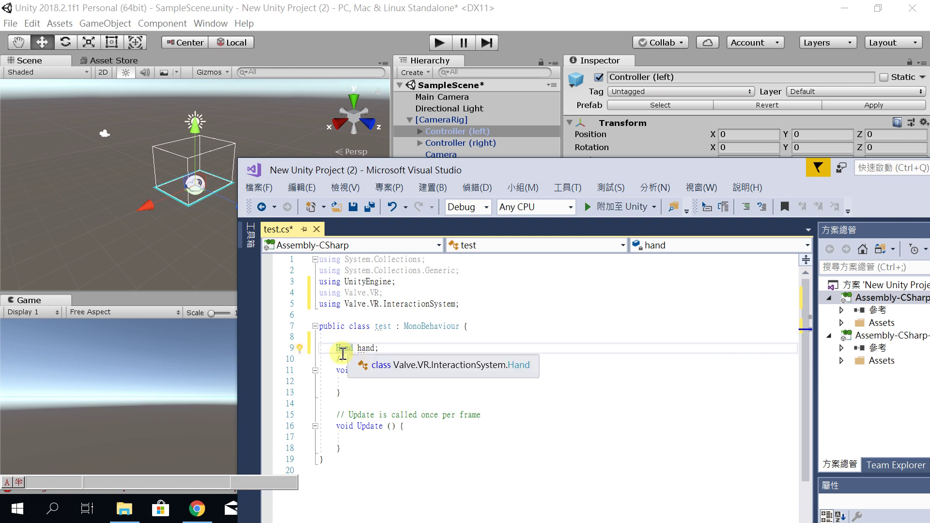
- In Start(), write the line fetching the Hand component via gameObject.GetComponent<Hand>()
{"action": "left_click", "coordinate": [366, 383]}
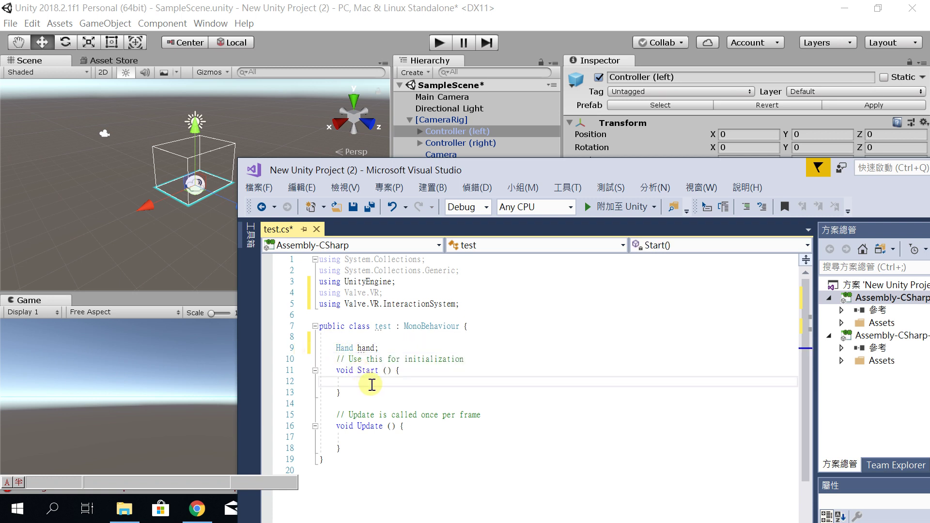
{"action": "type", "text": "han"}
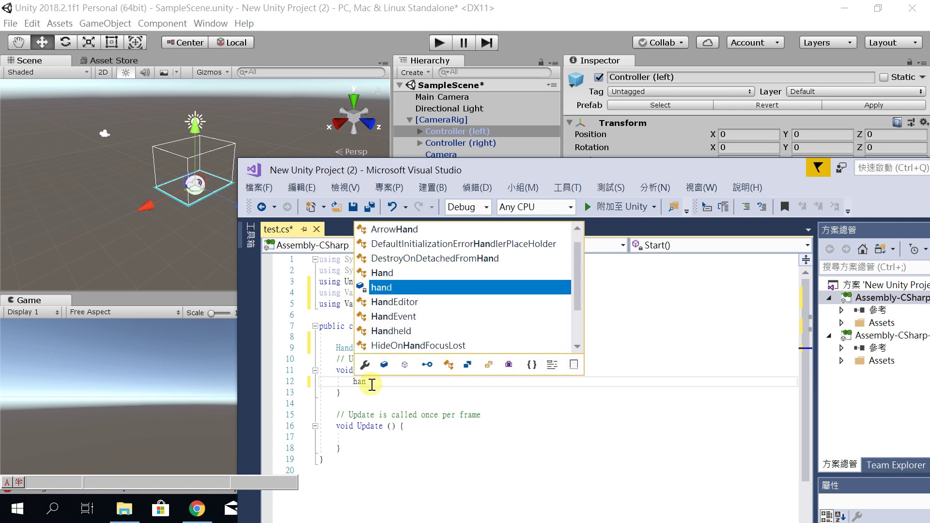
{"action": "type", "text": "d.gameObject."}
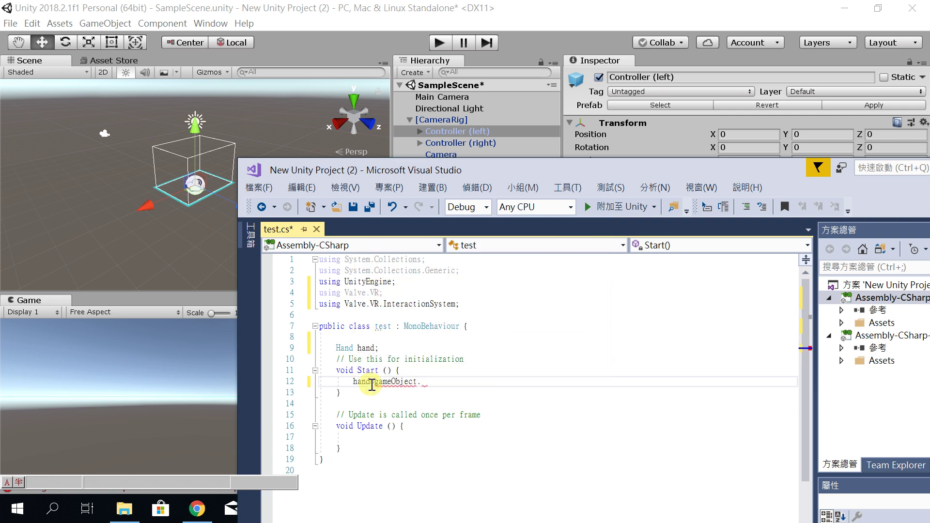
{"action": "type", "text": "getcom"}
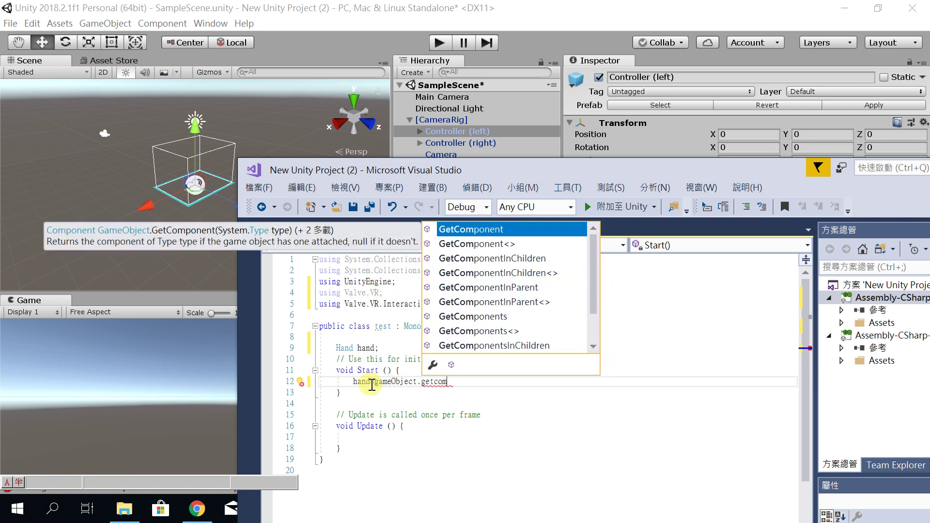
{"action": "key", "text": "Down"}
{"action": "key", "text": "Tab"}
{"action": "type", "text": "<"}
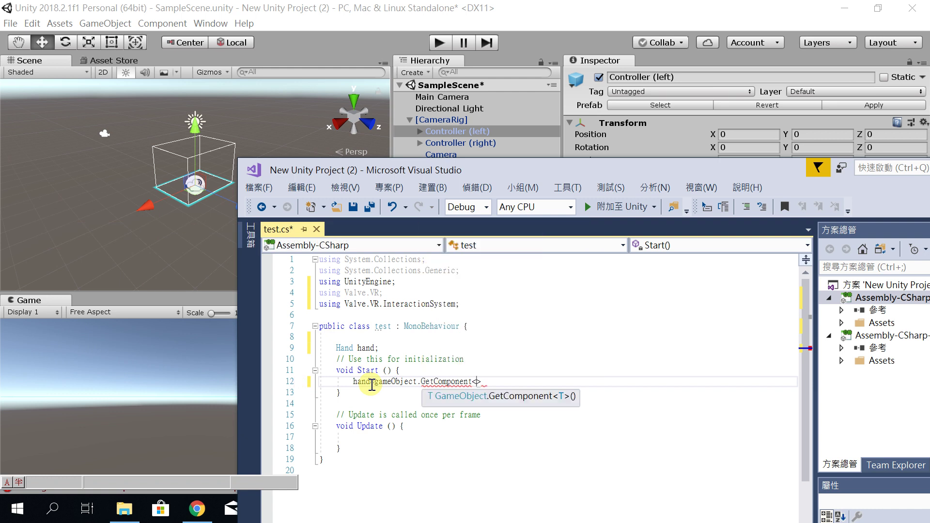
{"action": "type", "text": "hand"}
{"action": "key", "text": "Tab"}
{"action": "type", "text": ">();"}
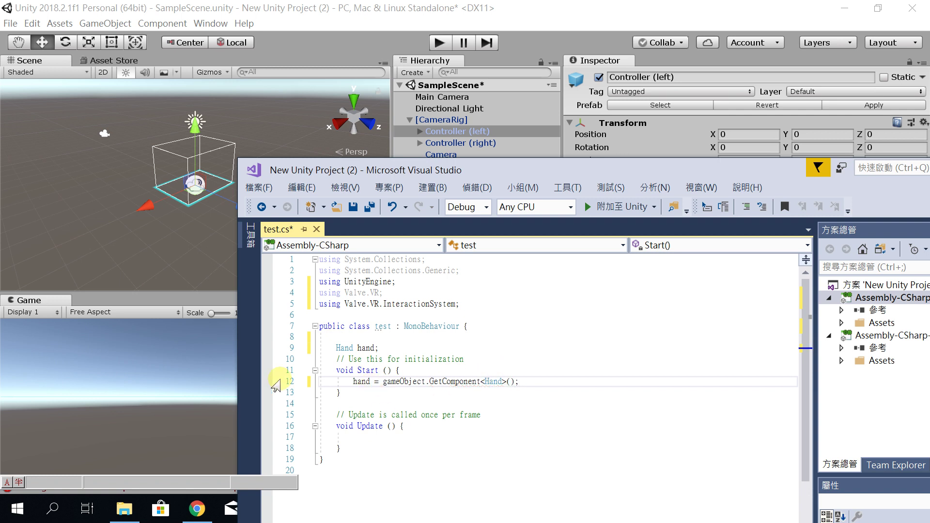
- Begin a SteamVR_Input statement on the empty line inside Update()
{"action": "left_click", "coordinate": [404, 346]}
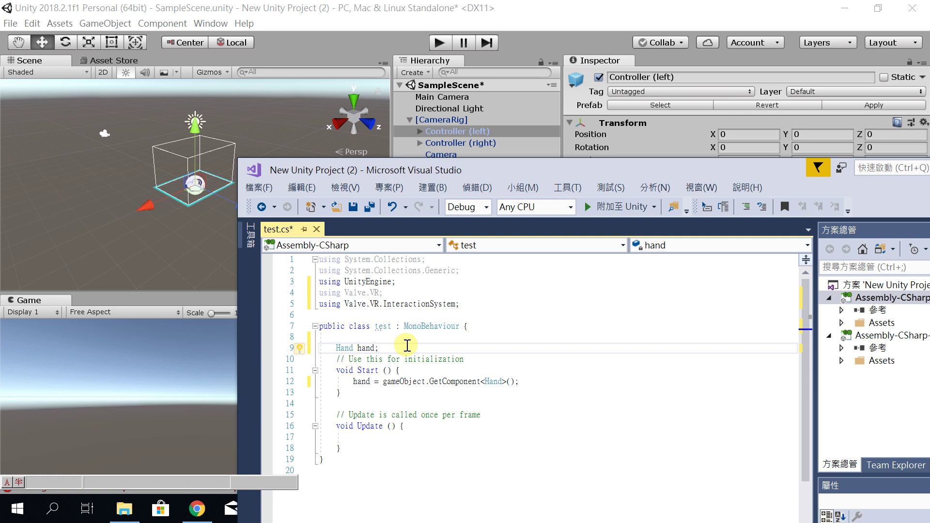
{"action": "left_click", "coordinate": [397, 435]}
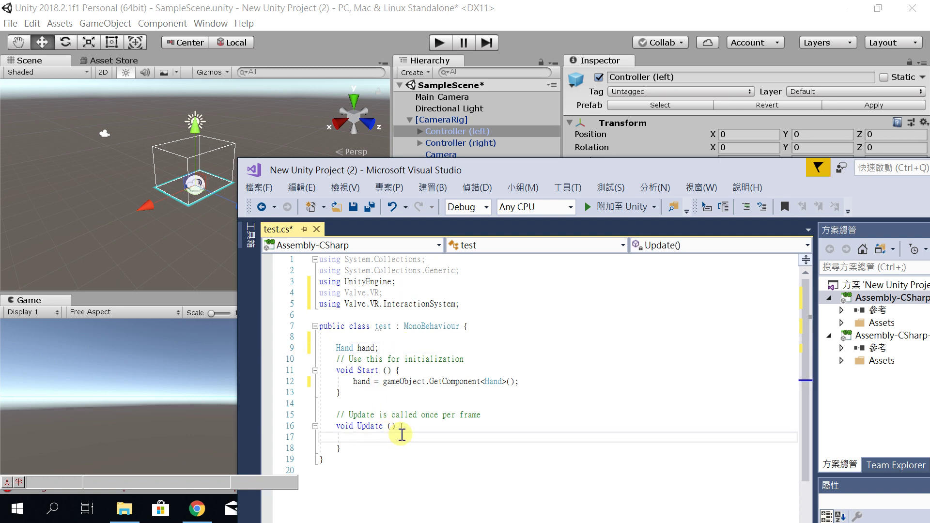
{"action": "type", "text": "print("}
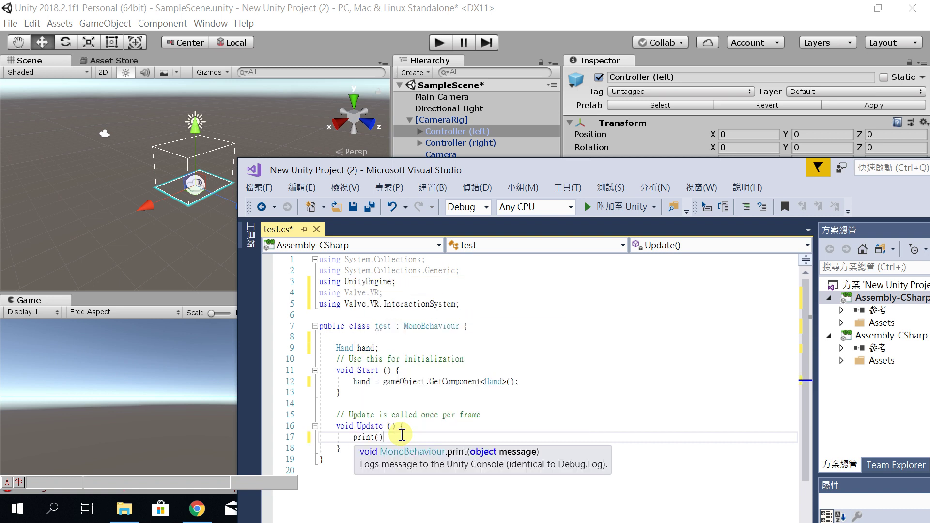
{"action": "key", "text": "BackSpace"}
{"action": "key", "text": "BackSpace"}
{"action": "key", "text": "BackSpace"}
{"action": "key", "text": "BackSpace"}
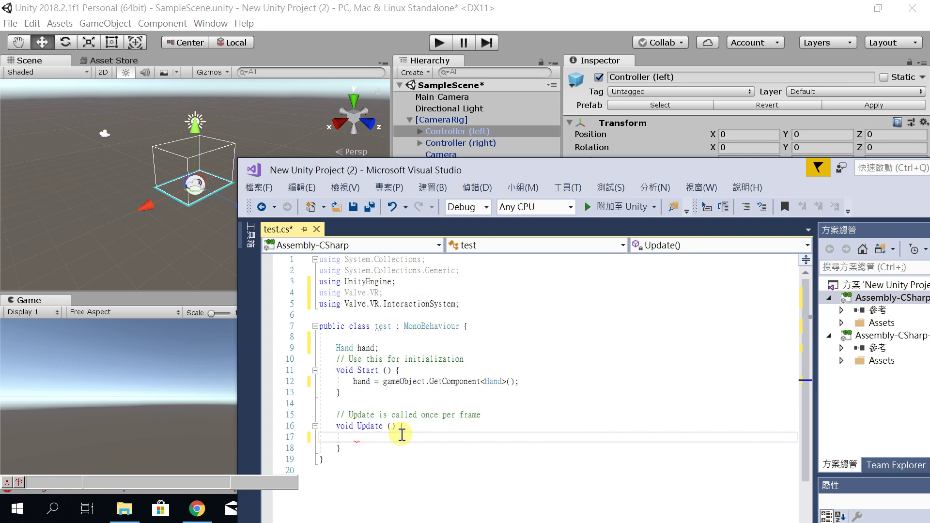
{"action": "type", "text": "stea"}
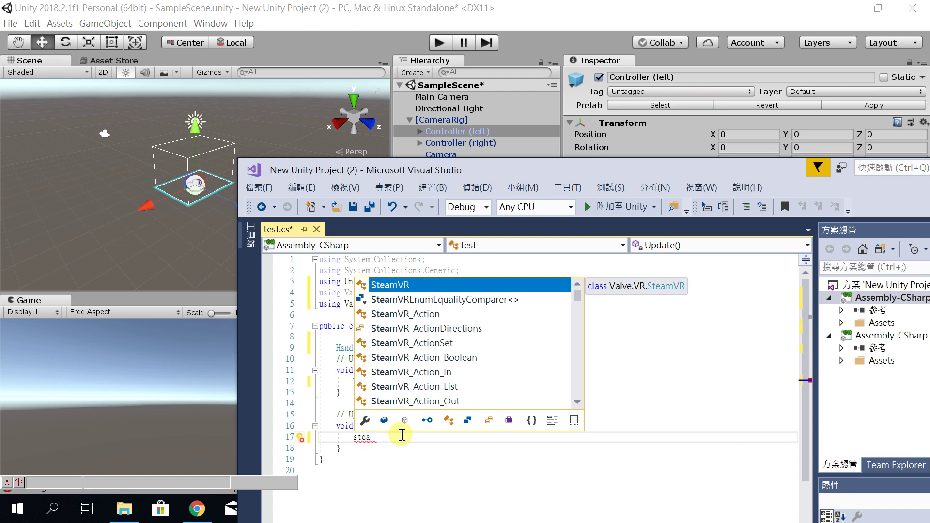
{"action": "type", "text": "mvr_"}
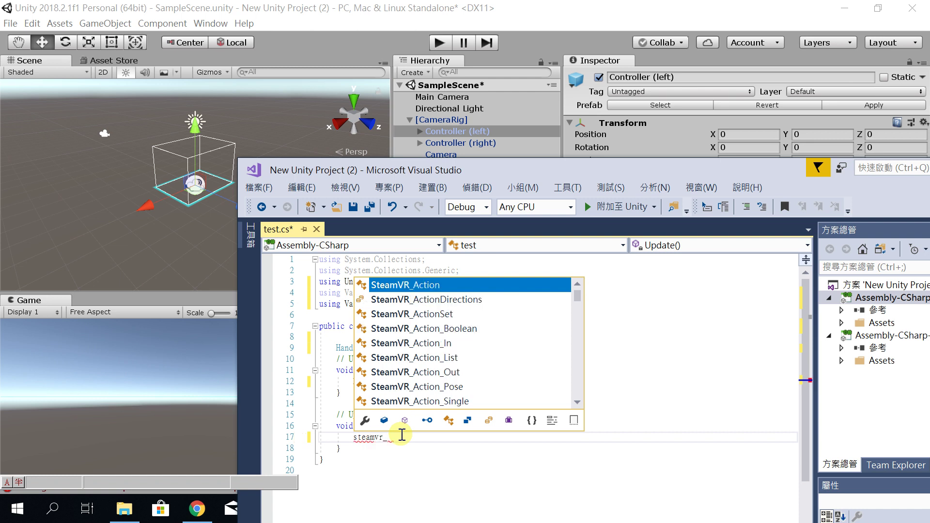
{"action": "type", "text": "inpu"}
{"action": "key", "text": "Tab"}
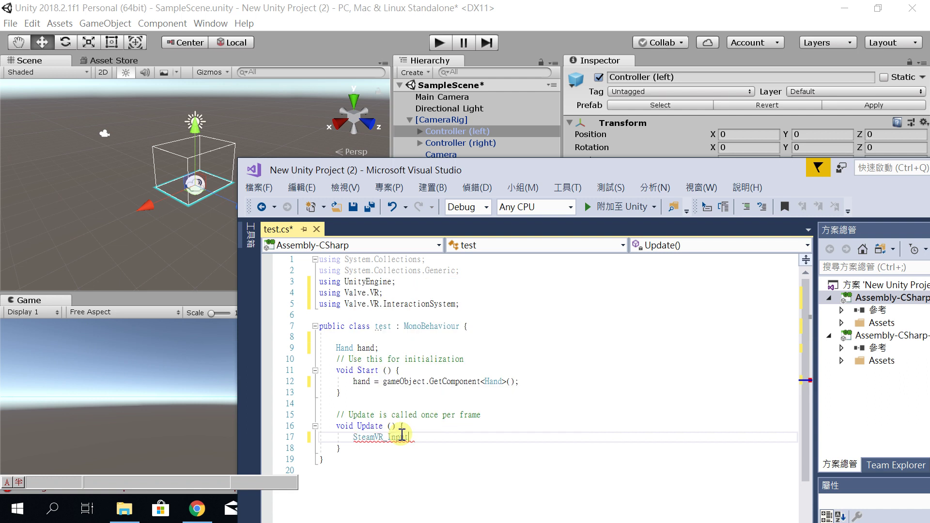
- Extend it to SteamVR_Input._default.inActions.InteractUI and start typing .getst
{"action": "type", "text": ".)"}
{"action": "type", "text": ")"}
{"action": "type", "text": "_"}
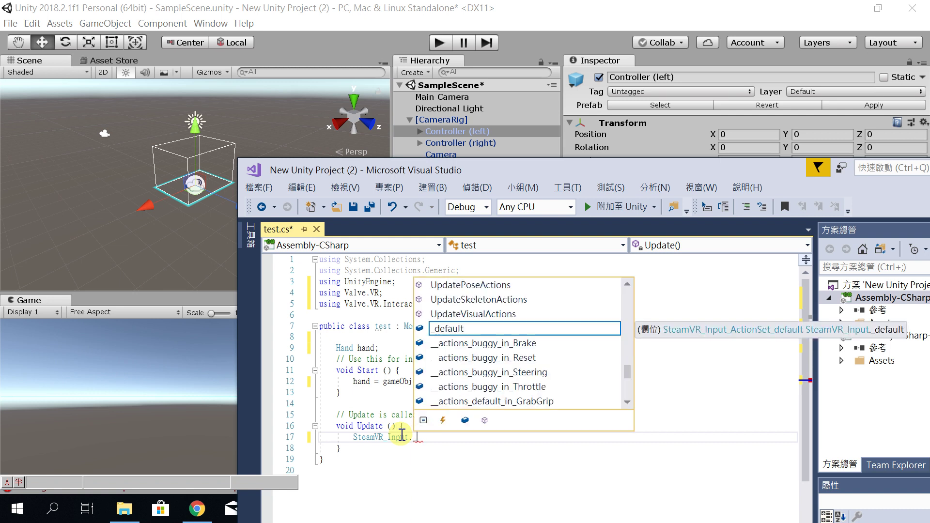
{"action": "key", "text": "Tab"}
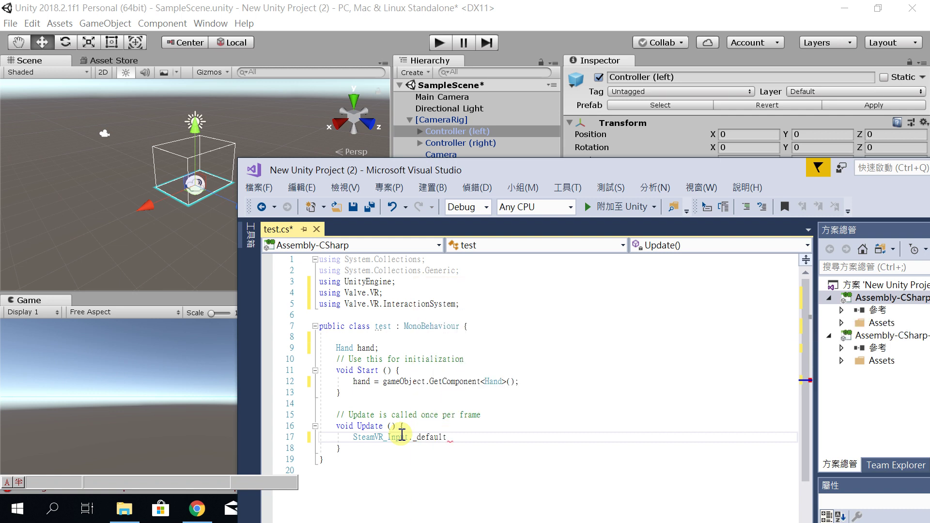
{"action": "type", "text": "."}
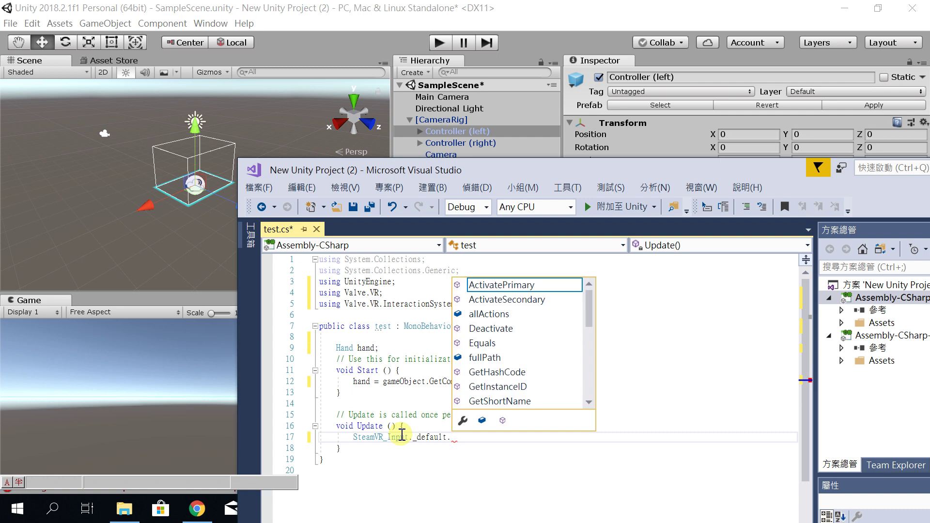
{"action": "type", "text": "in"}
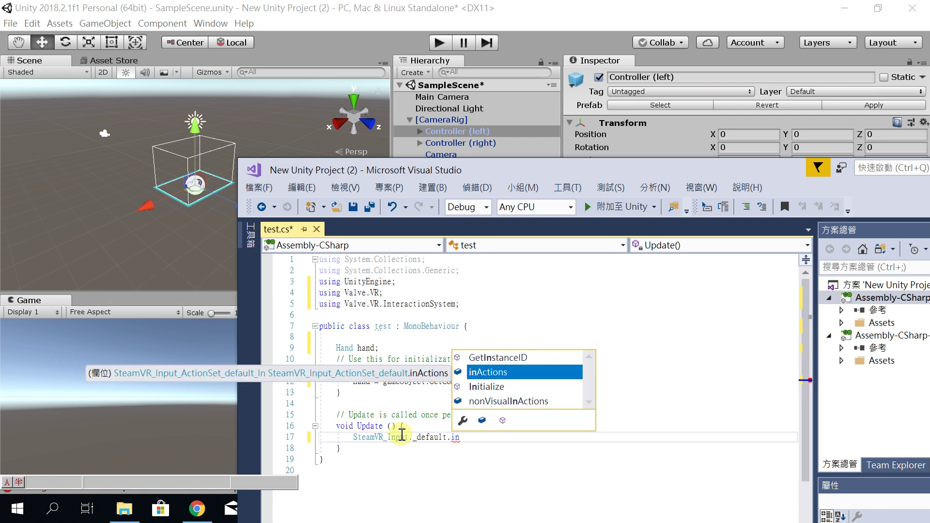
{"action": "key", "text": "Tab"}
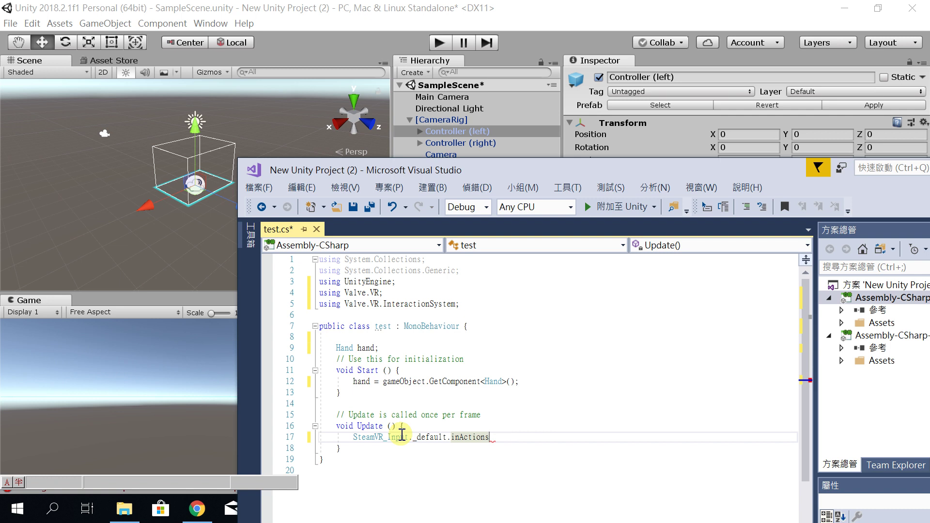
{"action": "type", "text": "."}
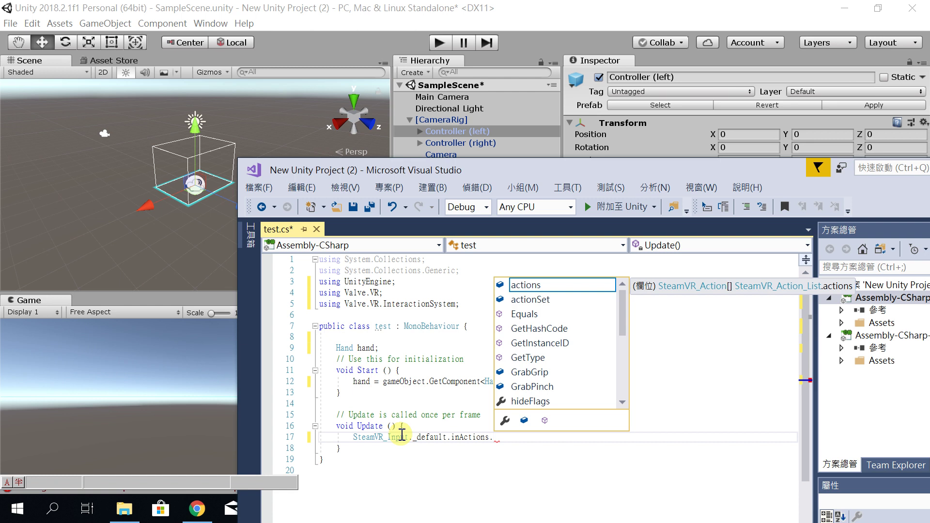
{"action": "type", "text": "n"}
{"action": "key", "text": "Tab"}
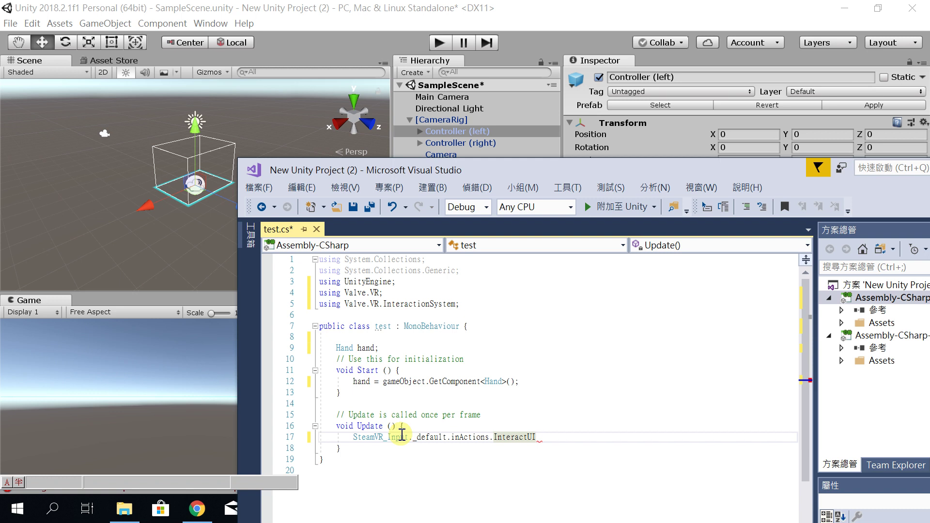
{"action": "type", "text": "."}
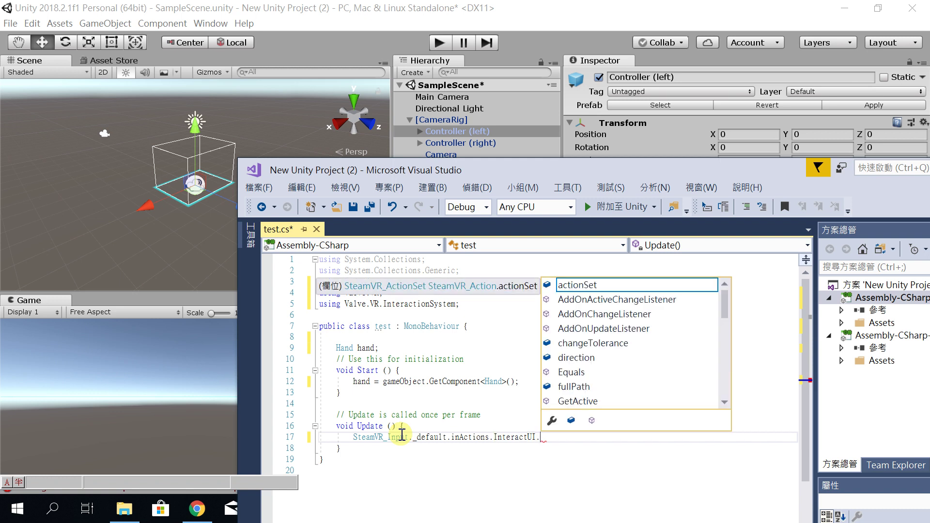
{"action": "type", "text": "get"}
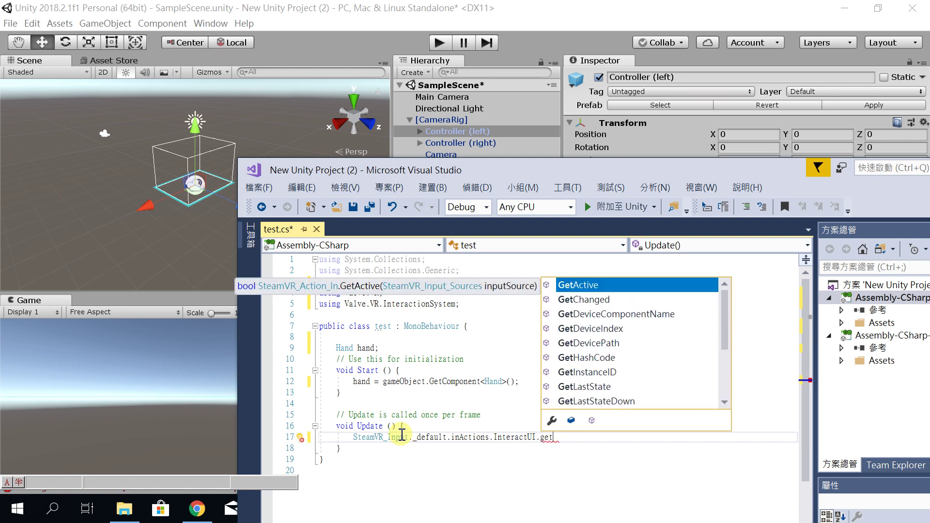
{"action": "type", "text": "st"}
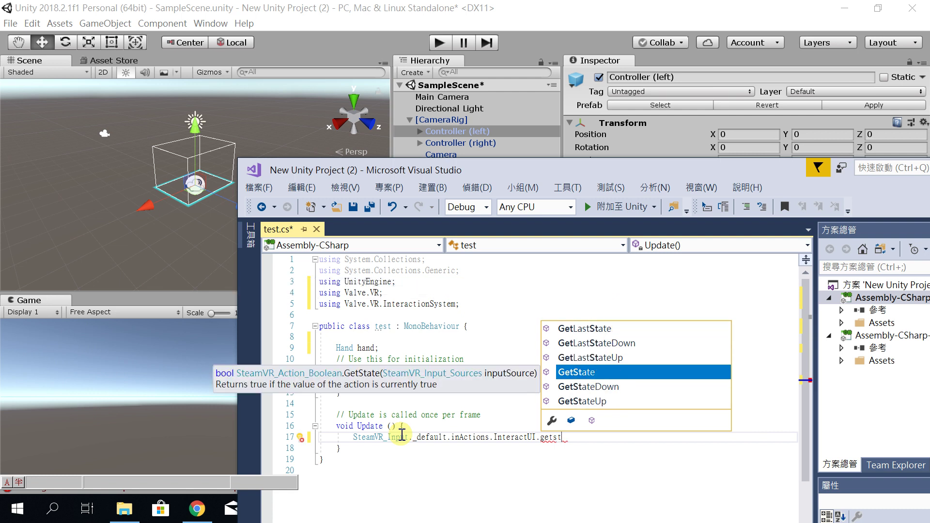
- Call InteractUI.GetState with hand.handType as the argument
{"action": "key", "text": "Down"}
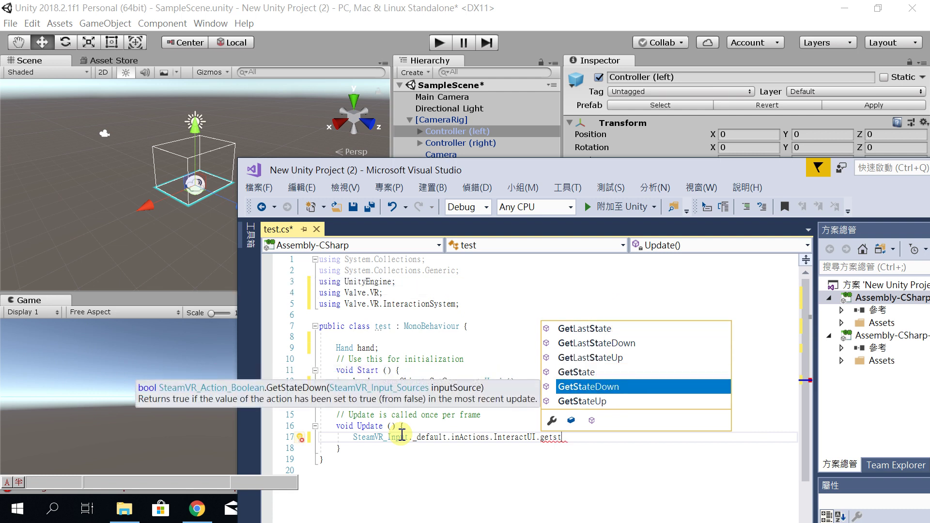
{"action": "key", "text": "Down"}
{"action": "key", "text": "Up"}
{"action": "key", "text": "Up"}
{"action": "key", "text": "Down"}
{"action": "key", "text": "Up"}
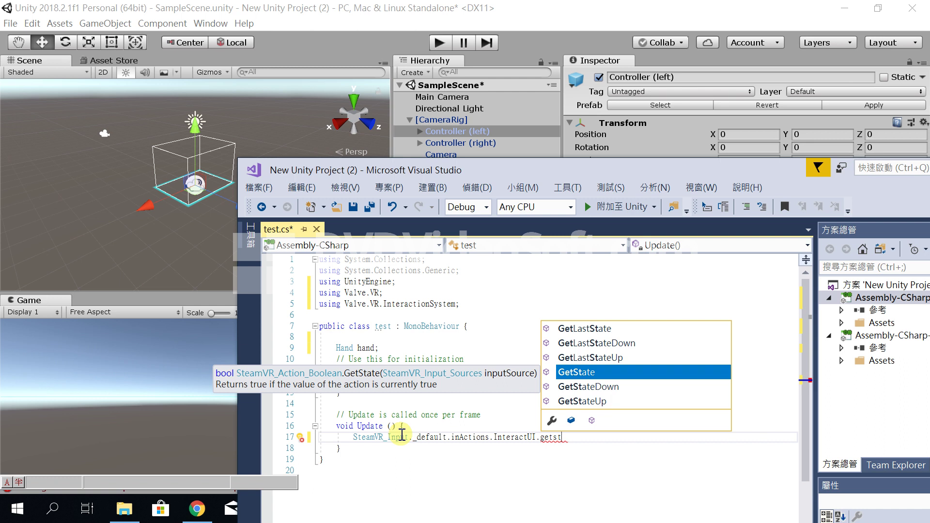
{"action": "key", "text": "Tab"}
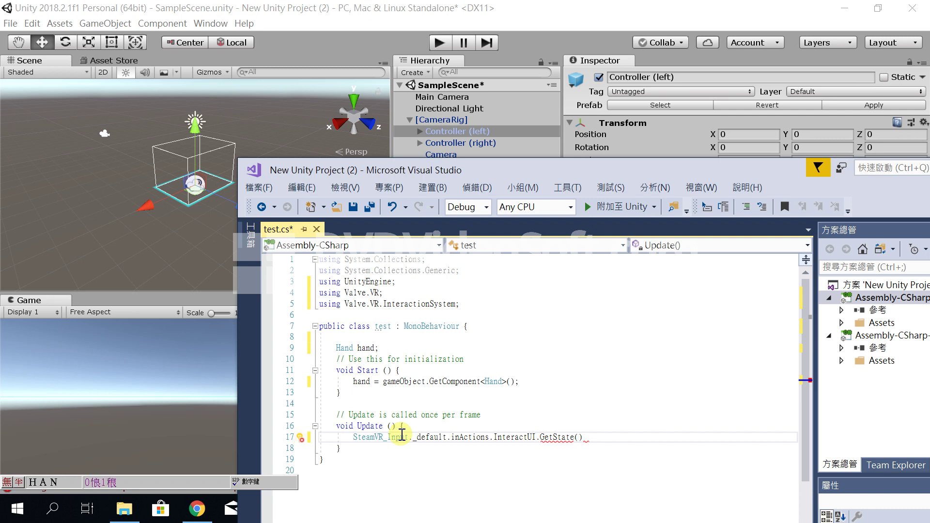
{"action": "type", "text": "hand"}
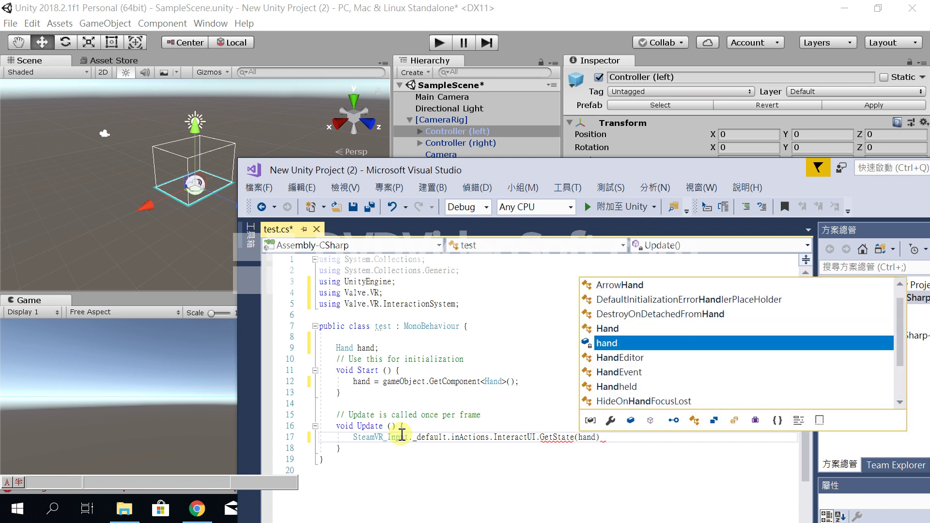
{"action": "type", "text": ".h"}
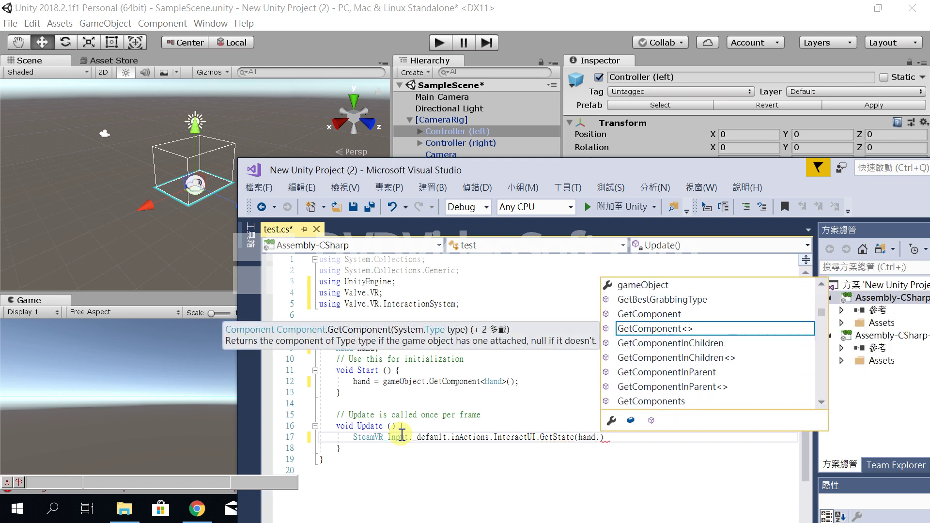
{"action": "type", "text": "and"}
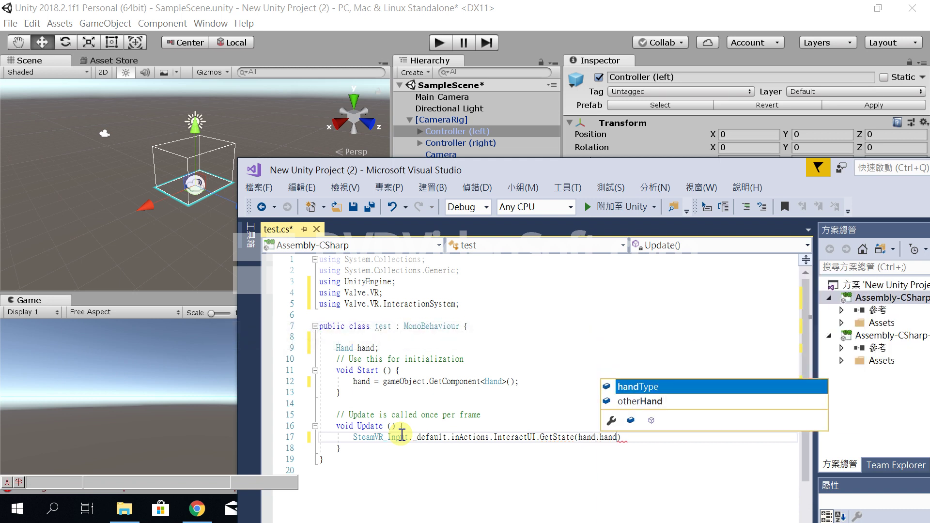
{"action": "key", "text": "Tab"}
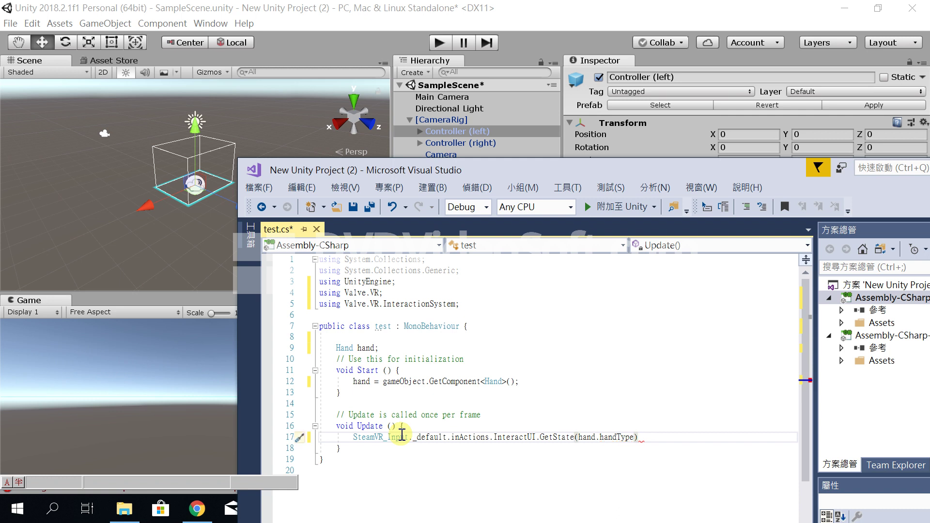
- Wrap the expression in print( ) and save test.cs
{"action": "left_click", "coordinate": [357, 440]}
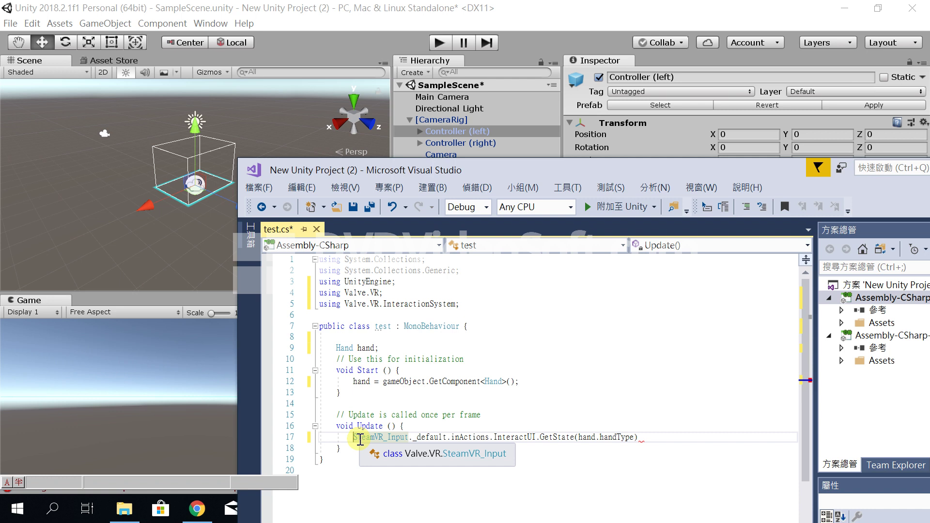
{"action": "type", "text": "print("}
{"action": "key", "text": "Down"}
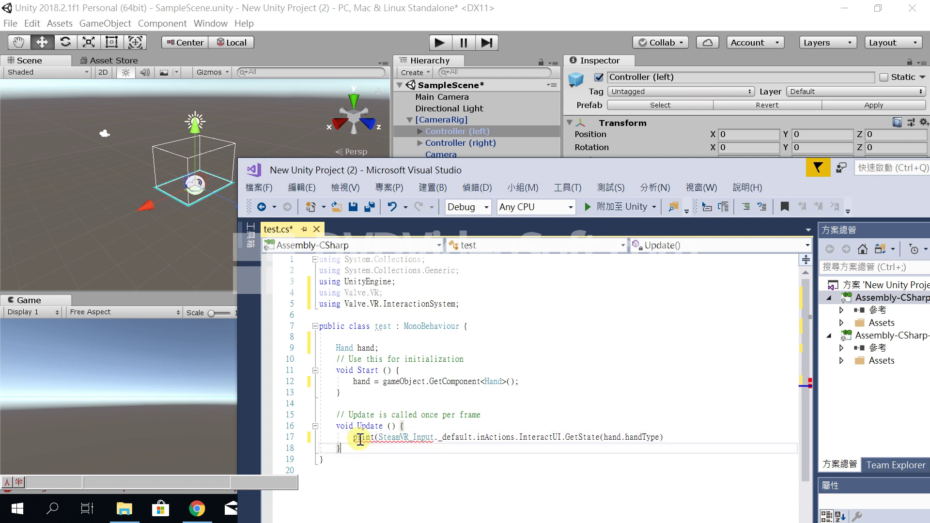
{"action": "key", "text": "Down"}
{"action": "key", "text": "Down"}
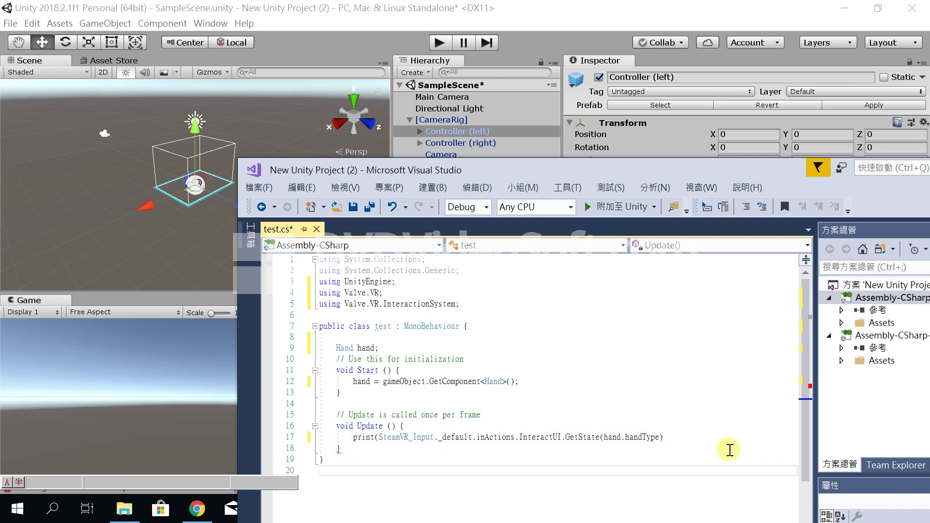
{"action": "left_click", "coordinate": [729, 450]}
{"action": "left_click", "coordinate": [712, 439]}
{"action": "type", "text": ")"}
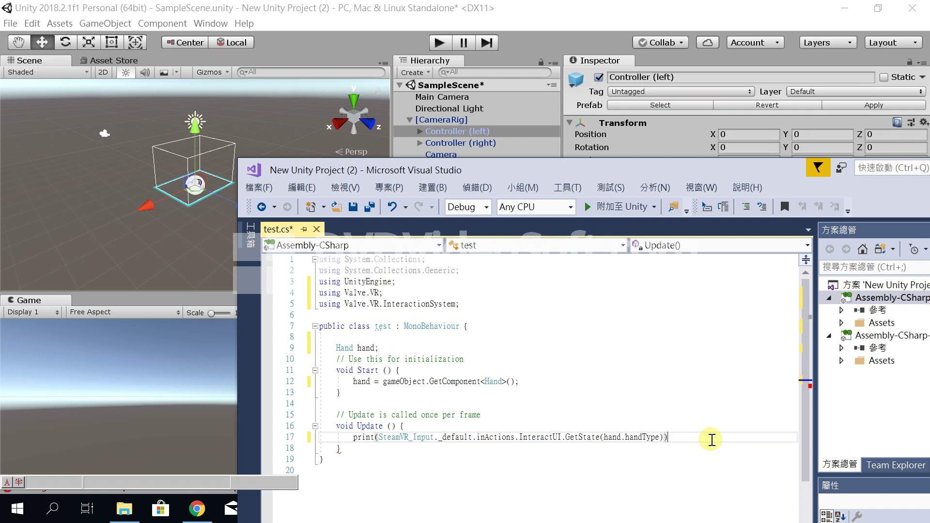
{"action": "key", "text": "ctrl+s"}
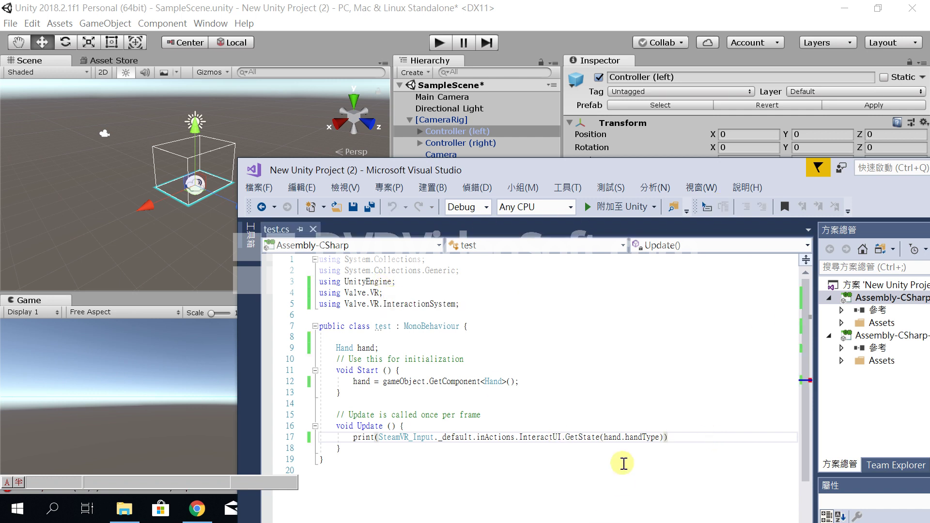
{"action": "left_click", "coordinate": [606, 18]}
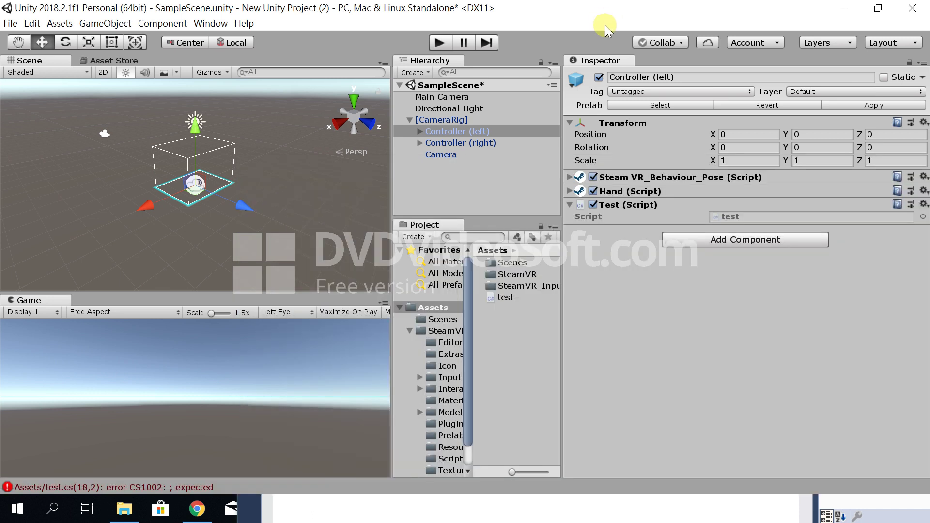
- With Controller (left) selected, try Play; Unity refuses over the CS1002 ';' expected error
{"action": "left_click", "coordinate": [454, 144]}
{"action": "left_click", "coordinate": [455, 132]}
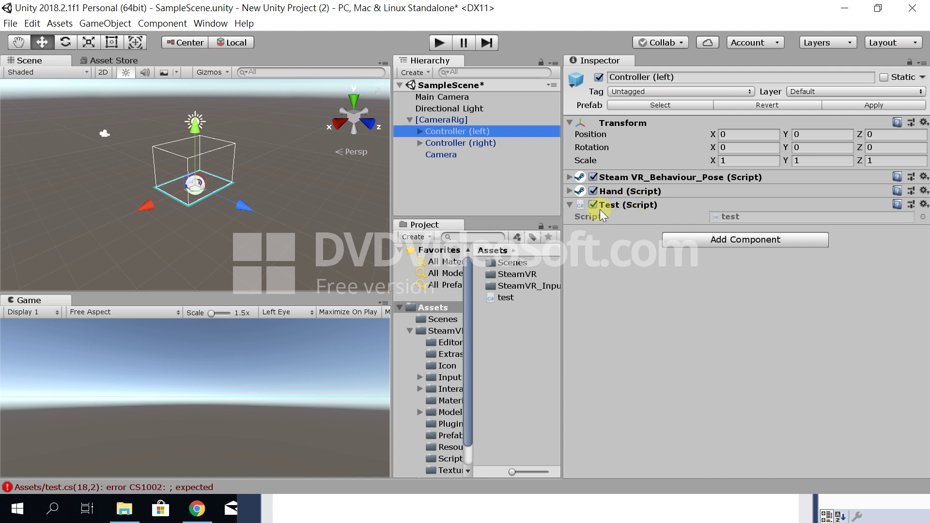
{"action": "left_click", "coordinate": [442, 48]}
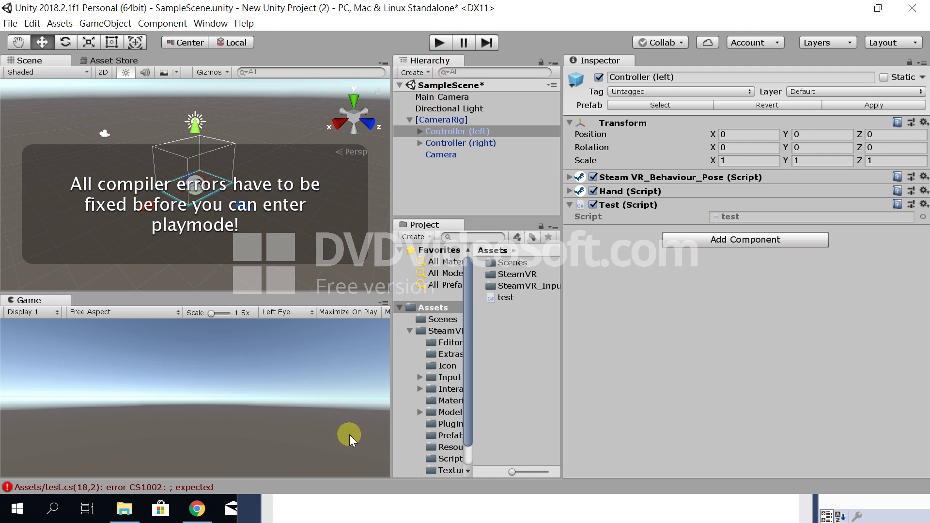
{"action": "left_click", "coordinate": [231, 514]}
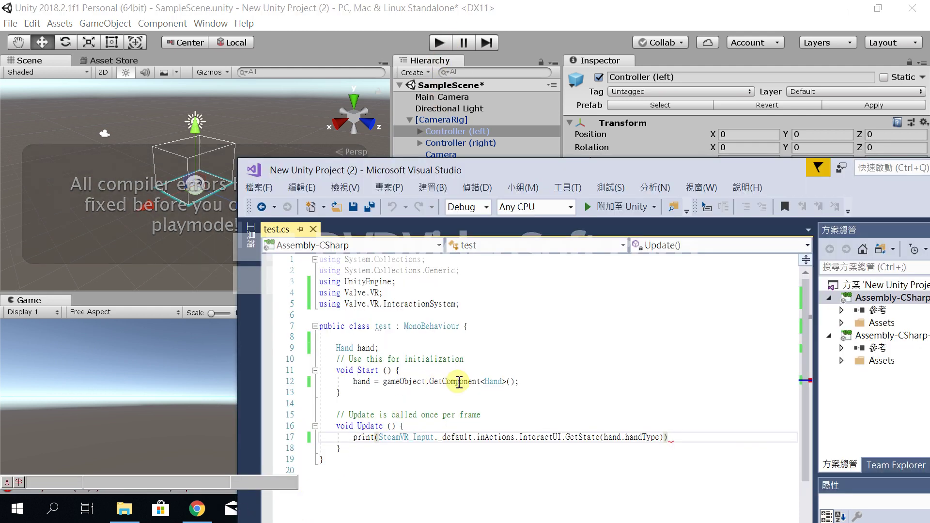
- Add the missing semicolon to line 17, save test.cs, and press Play in Unity
{"action": "type", "text": ";"}
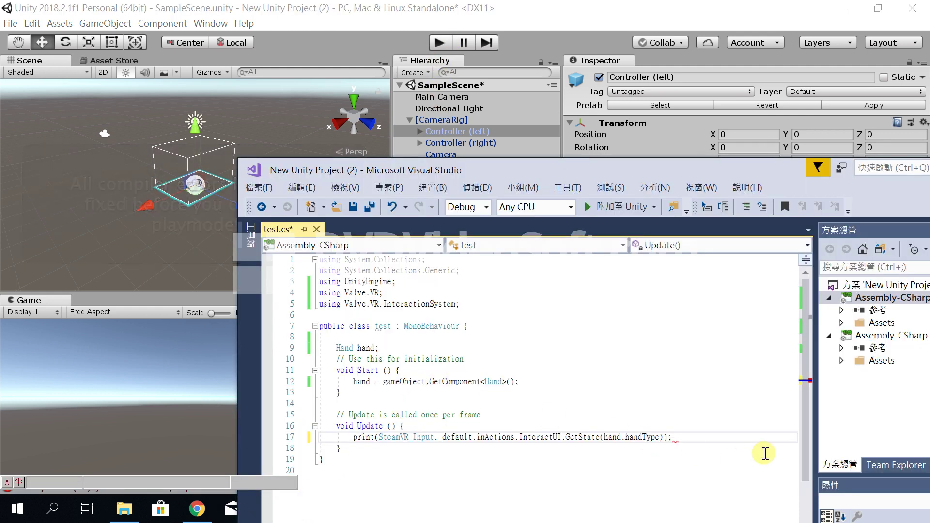
{"action": "key", "text": "ctrl+s"}
{"action": "left_click", "coordinate": [844, 451]}
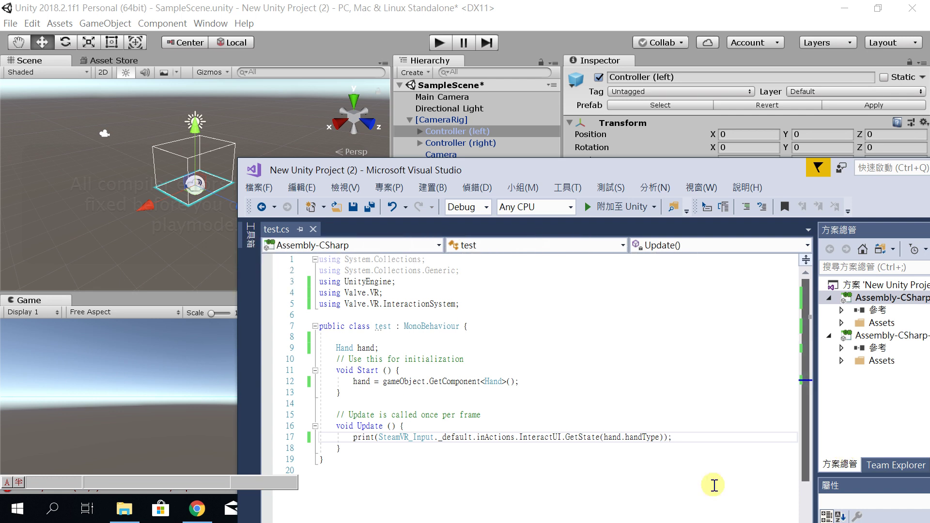
{"action": "left_click", "coordinate": [442, 41]}
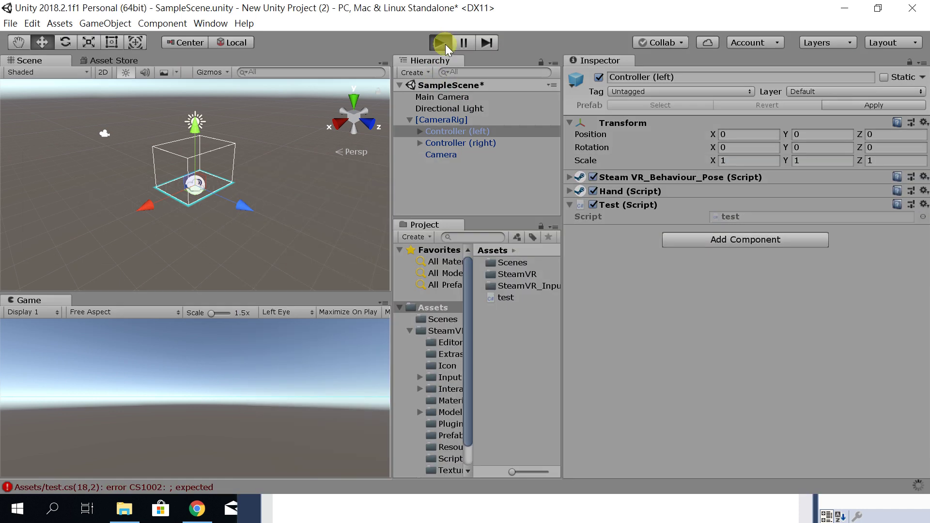
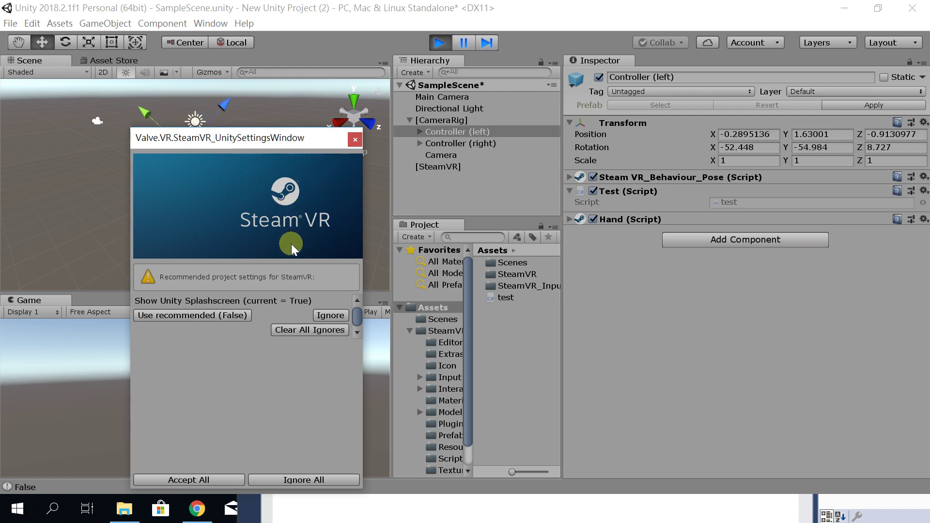
- Check the per-frame False messages in Unity's Console, then stop play mode
{"action": "left_click", "coordinate": [32, 487]}
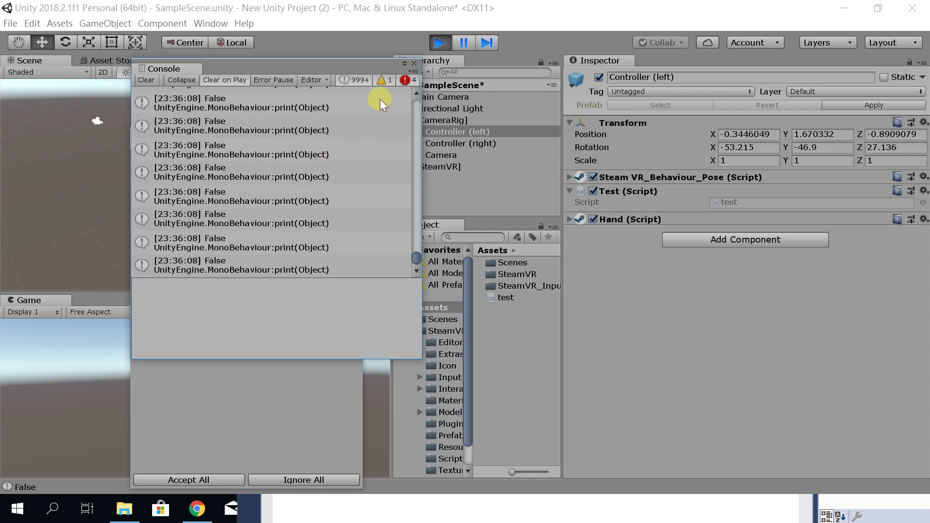
{"action": "left_click", "coordinate": [440, 42]}
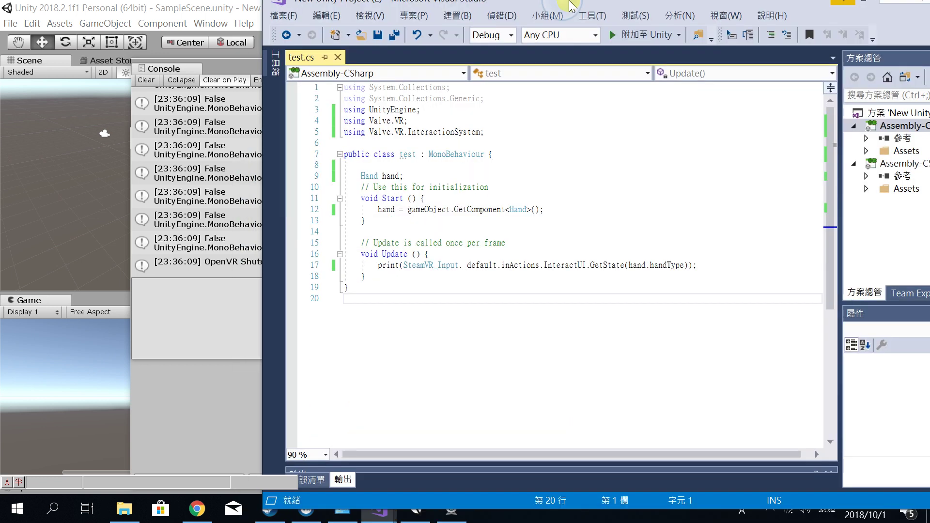
- Maximise the code editor and add blank lines above the Update method in test.cs
{"action": "left_click_drag", "start_coordinate": [542, 177], "coordinate": [571, 3]}
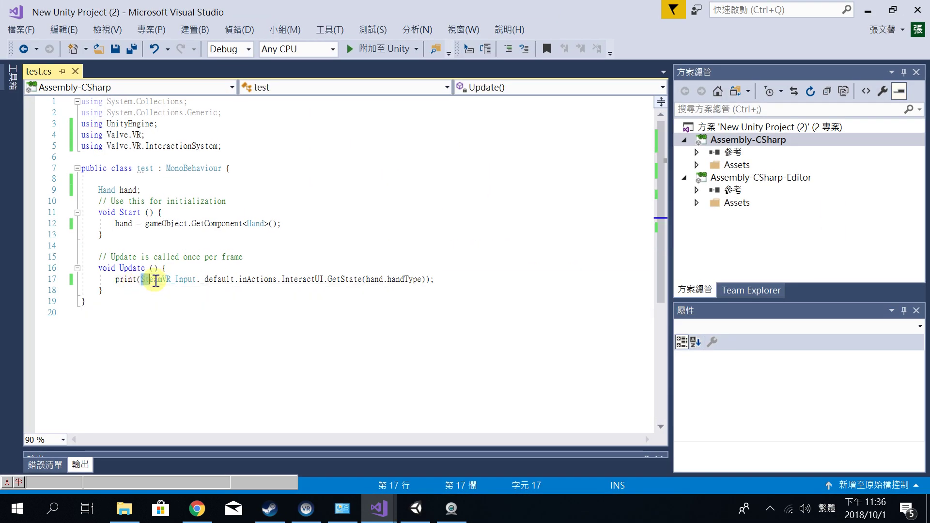
{"action": "left_click_drag", "start_coordinate": [141, 279], "coordinate": [426, 281]}
{"action": "key", "text": "Delete"}
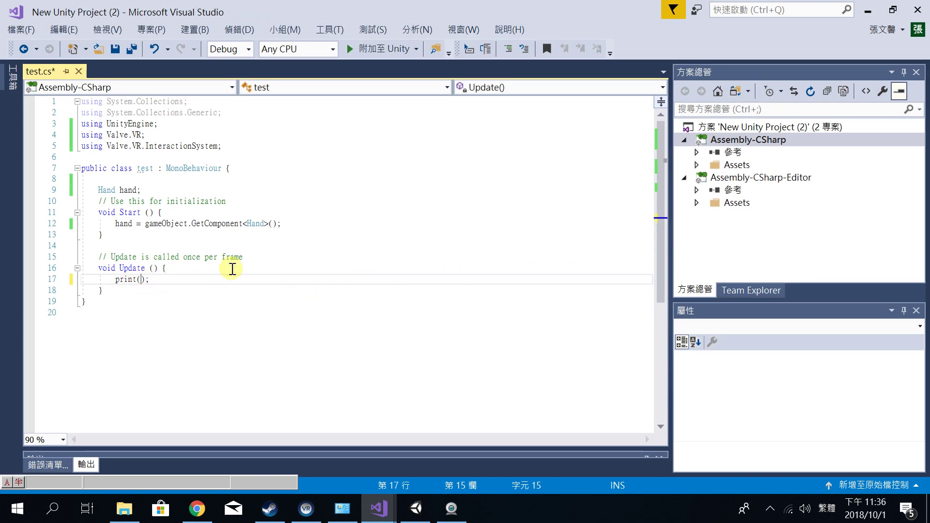
{"action": "left_click", "coordinate": [233, 245]}
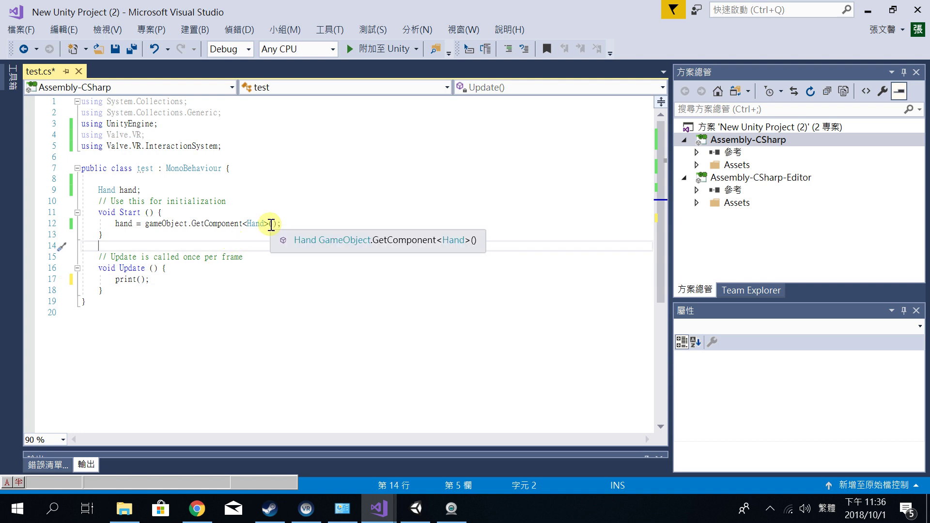
{"action": "key", "text": "ctrl+z"}
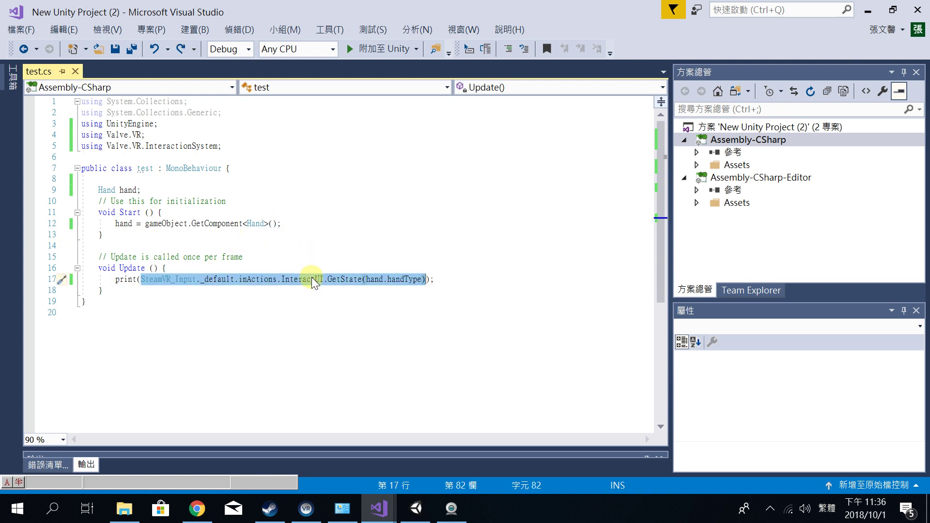
{"action": "left_click", "coordinate": [313, 279]}
{"action": "left_click", "coordinate": [232, 248]}
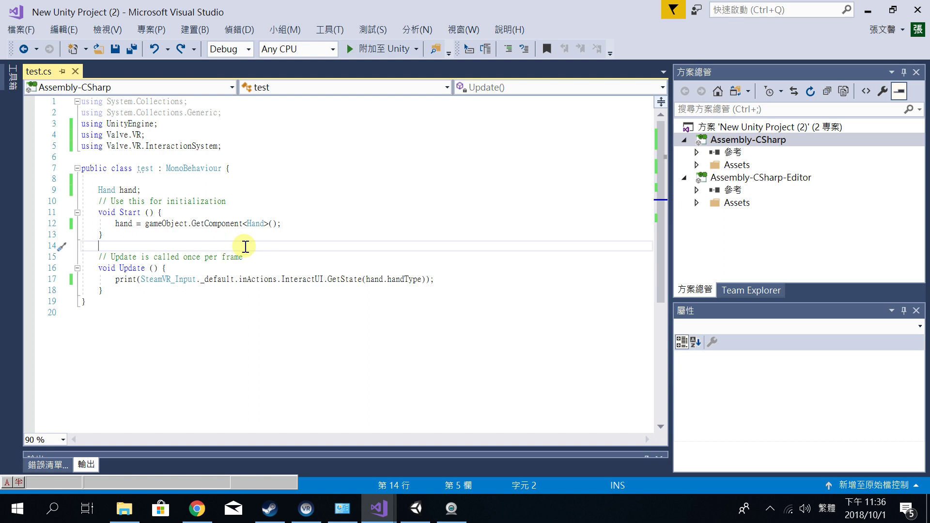
{"action": "key", "text": "Return"}
{"action": "key", "text": "Return"}
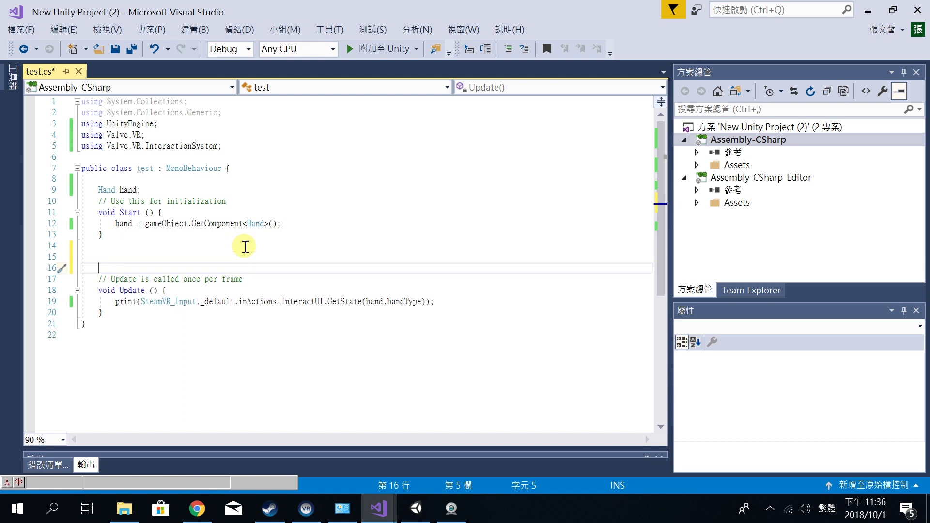
- Write a 'bool InteractUI' property with an empty get block
{"action": "type", "text": "bool InteractUI"}
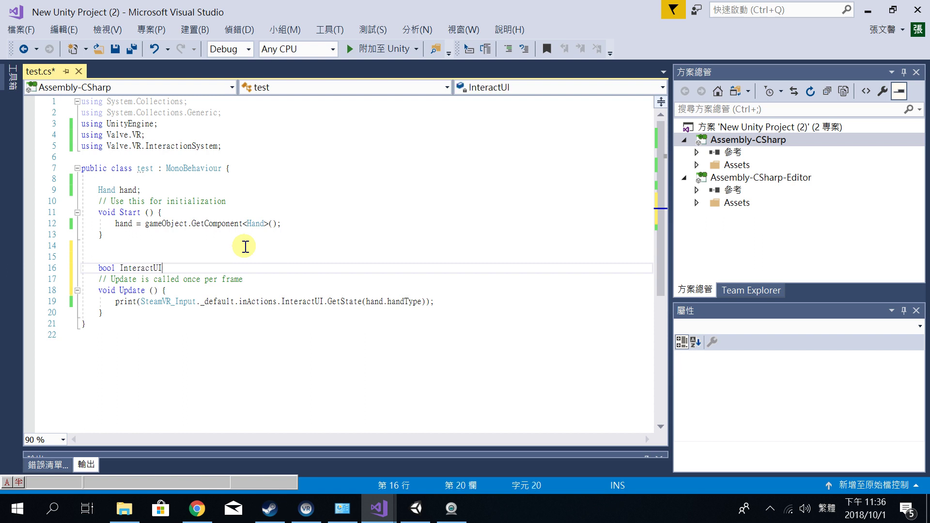
{"action": "type", "text": " {"}
{"action": "key", "text": "Return"}
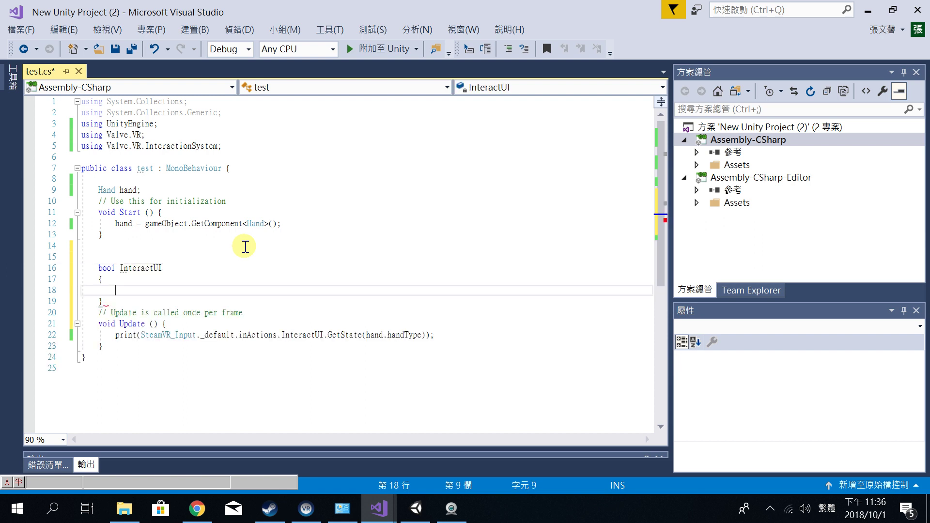
{"action": "type", "text": "get"}
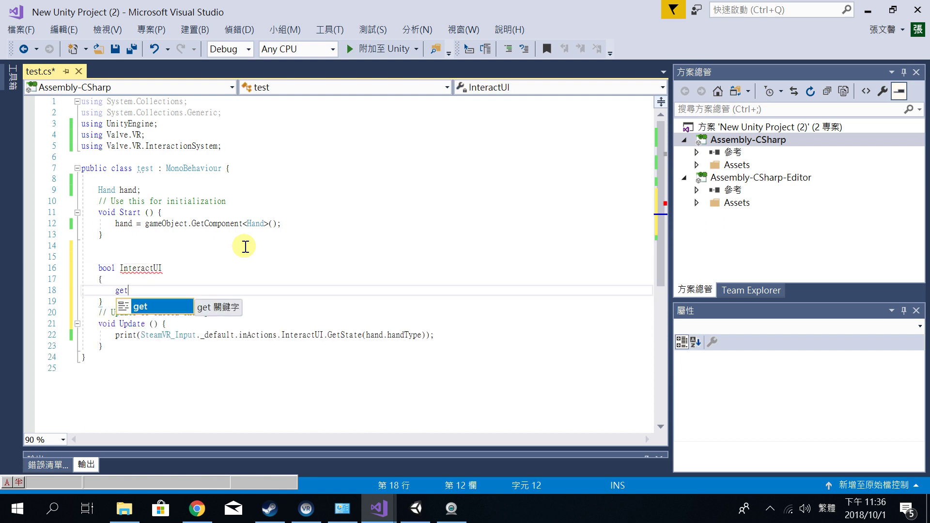
{"action": "type", "text": " {"}
{"action": "key", "text": "Return"}
{"action": "type", "text": "InteractUI"}
{"action": "key", "text": "BackSpace"}
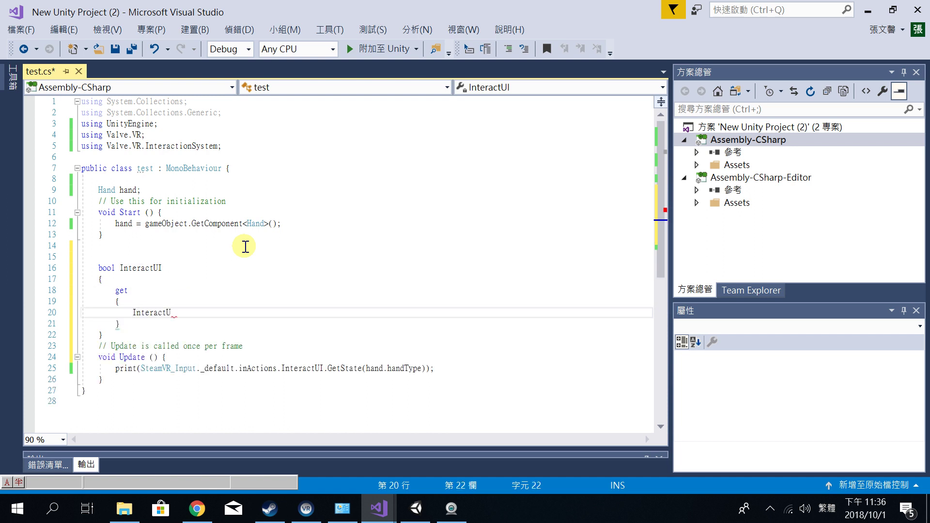
{"action": "type", "text": "retu"}
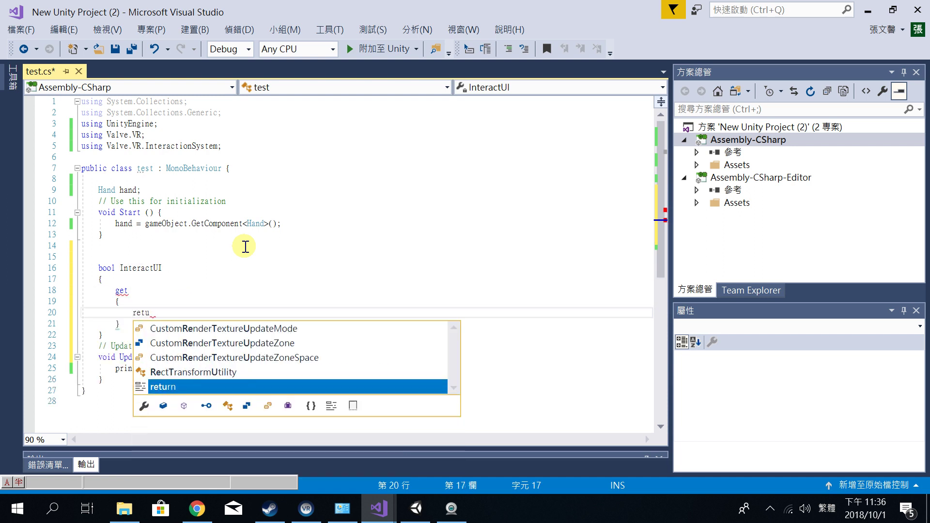
{"action": "type", "text": "rn InteractUI;"}
{"action": "key", "text": "ctrl+x"}
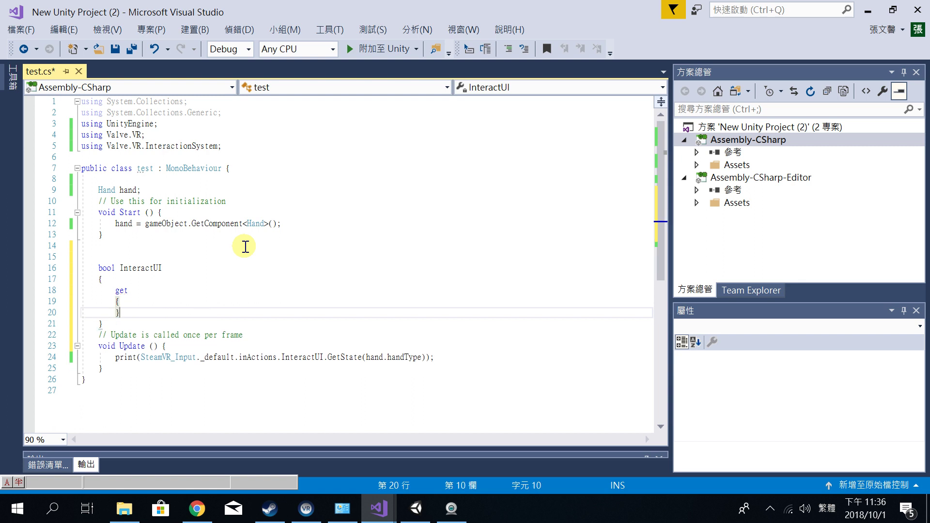
- Move the GetState(hand.handType) expression from print into the getter as its return statement
{"action": "left_click", "coordinate": [141, 358]}
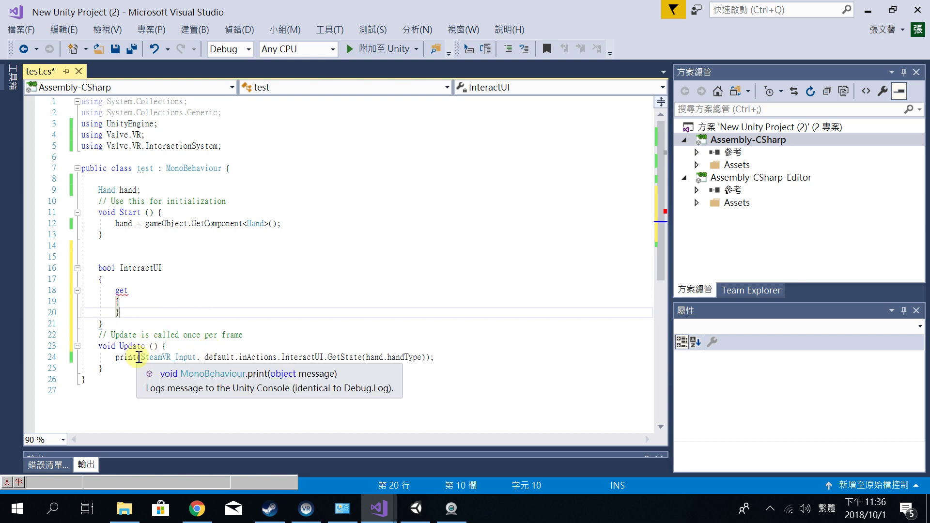
{"action": "left_click_drag", "start_coordinate": [141, 358], "coordinate": [438, 358]}
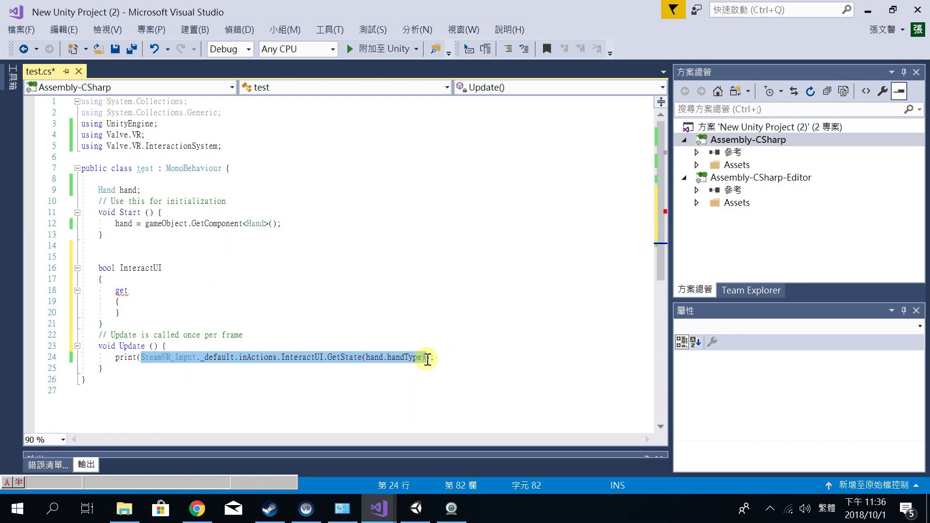
{"action": "key", "text": "ctrl+x"}
{"action": "left_click", "coordinate": [160, 302]}
{"action": "key", "text": "Return"}
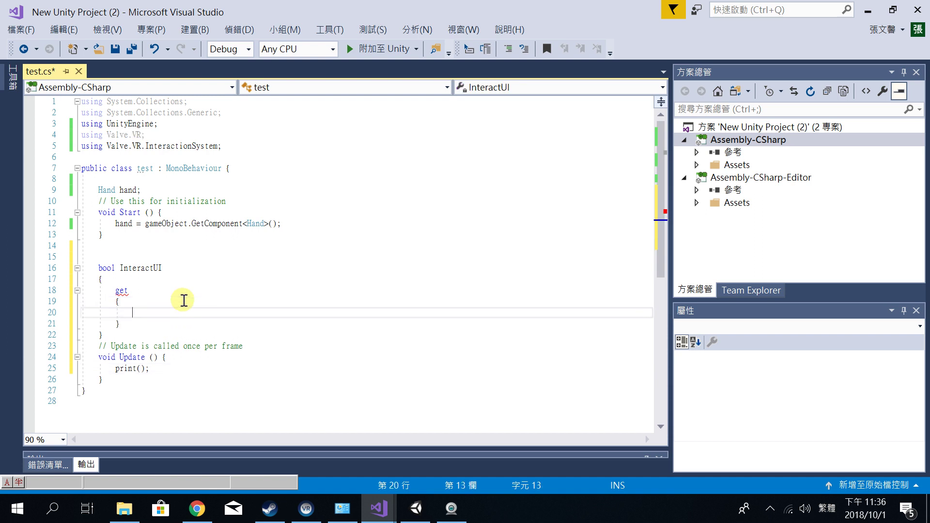
{"action": "type", "text": "return"}
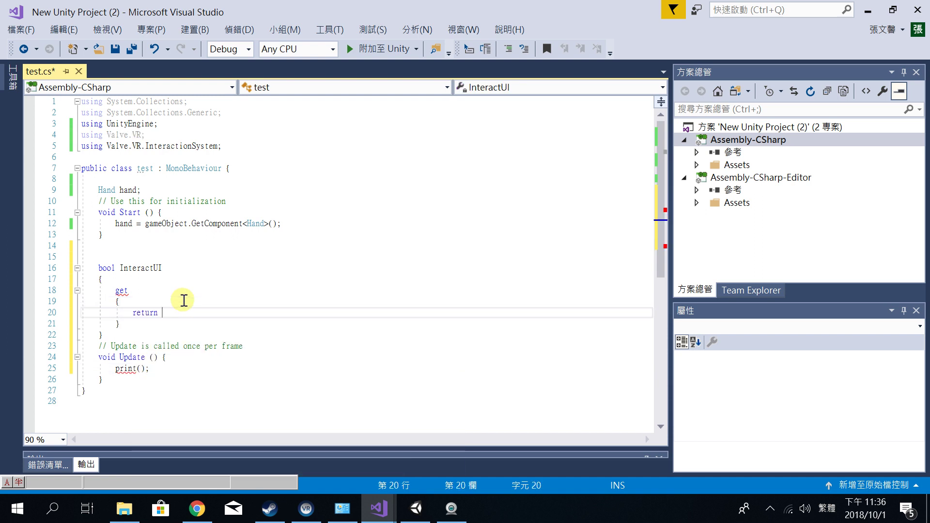
{"action": "key", "text": "ctrl+v"}
{"action": "type", "text": ";"}
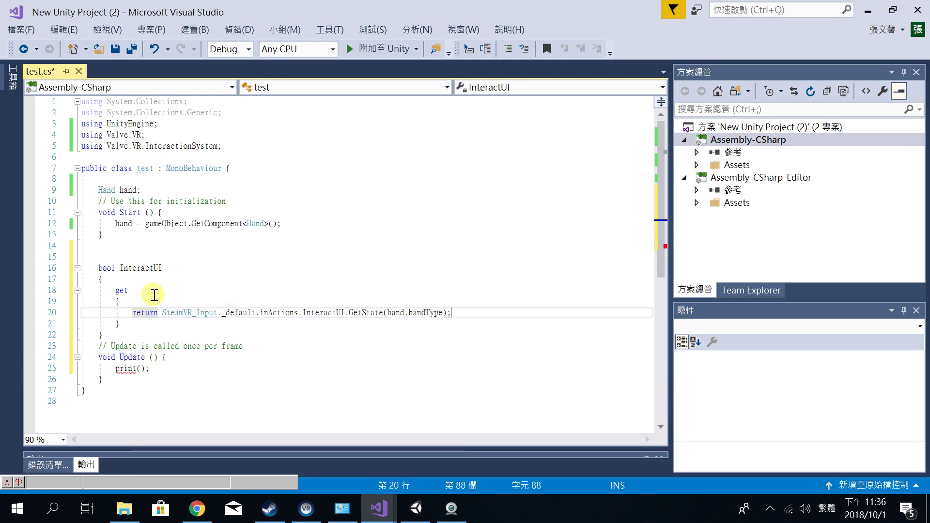
- Make Update call print(InteractUI), save test.cs and minimise Visual Studio
{"action": "double_click", "coordinate": [154, 268]}
{"action": "key", "text": "ctrl+c"}
{"action": "left_click", "coordinate": [135, 368]}
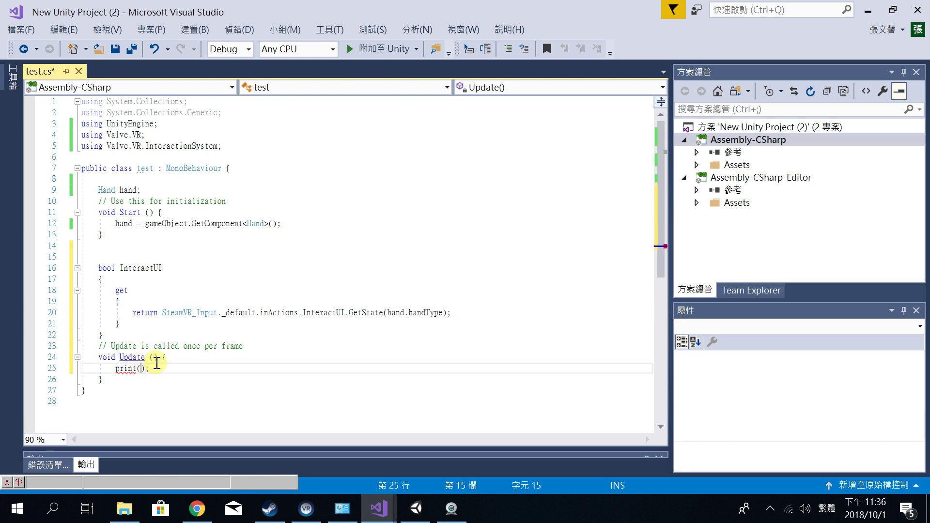
{"action": "key", "text": "ctrl+v"}
{"action": "left_click", "coordinate": [205, 377]}
{"action": "key", "text": "ctrl+s"}
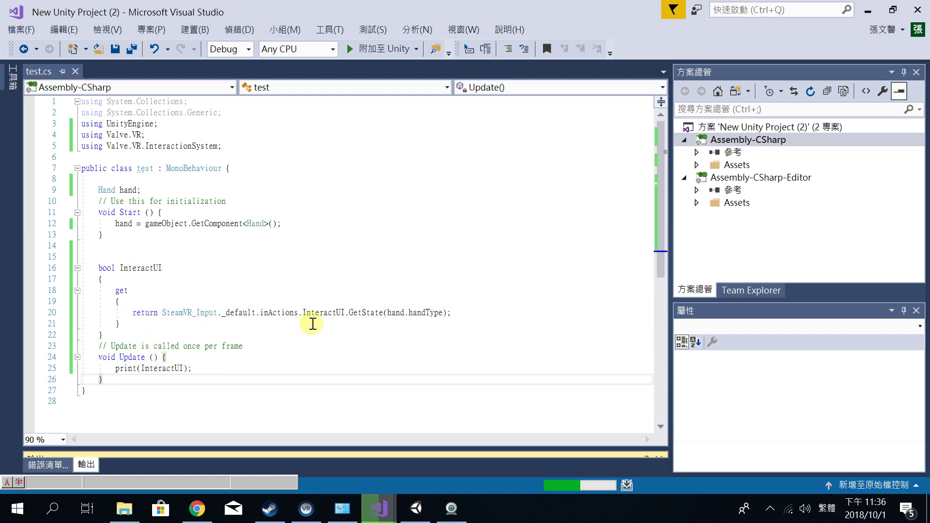
{"action": "left_click", "coordinate": [868, 11]}
- Play the scene, move the SteamVR settings window off the Console to check for True, then stop
{"action": "left_click", "coordinate": [440, 45]}
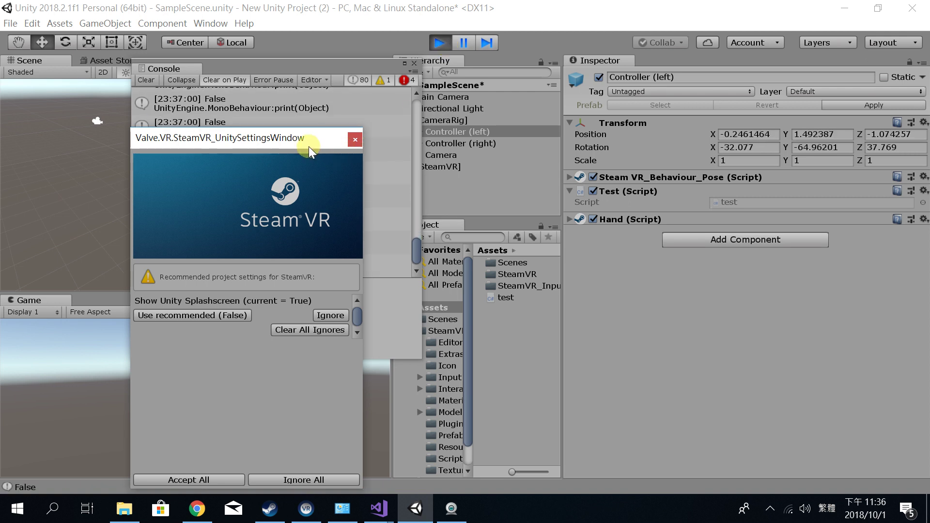
{"action": "left_click_drag", "start_coordinate": [283, 148], "coordinate": [642, 227]}
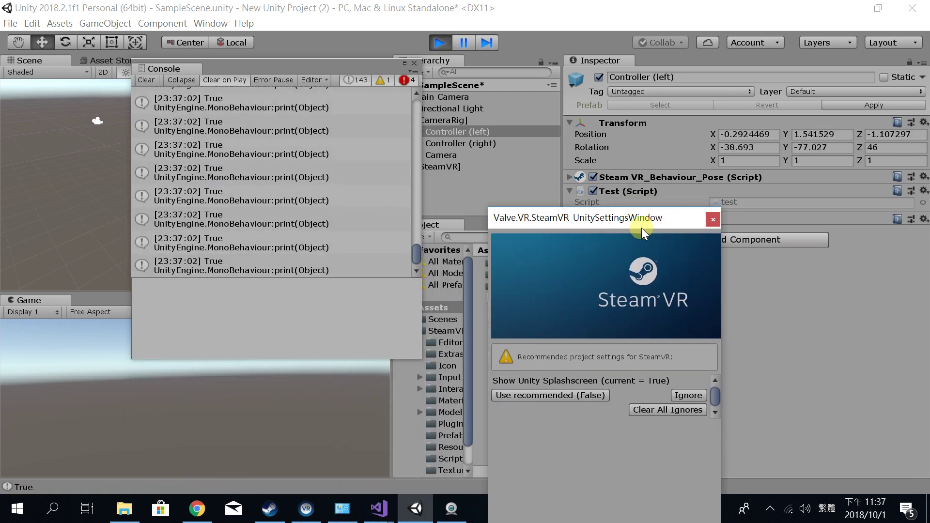
{"action": "left_click", "coordinate": [439, 43]}
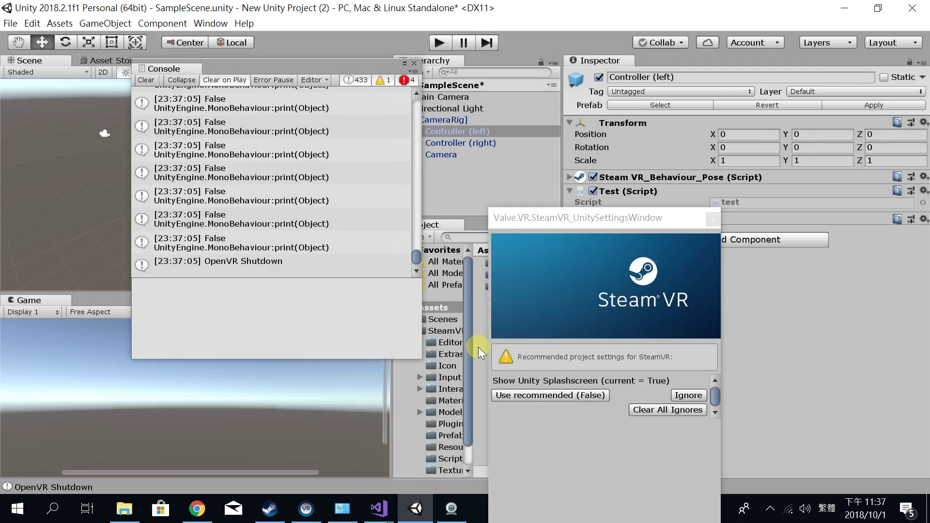
- Switch to the New Unity Project (2) window in Visual Studio
{"action": "mouse_move", "coordinate": [373, 501]}
{"action": "left_click", "coordinate": [344, 447]}
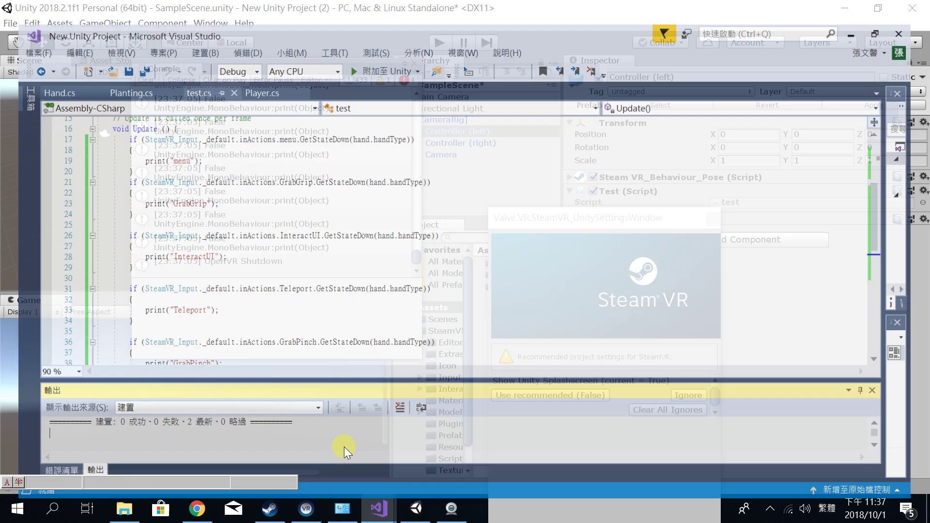
{"action": "scroll", "coordinate": [281, 301], "scroll_direction": "down", "scroll_amount": 3}
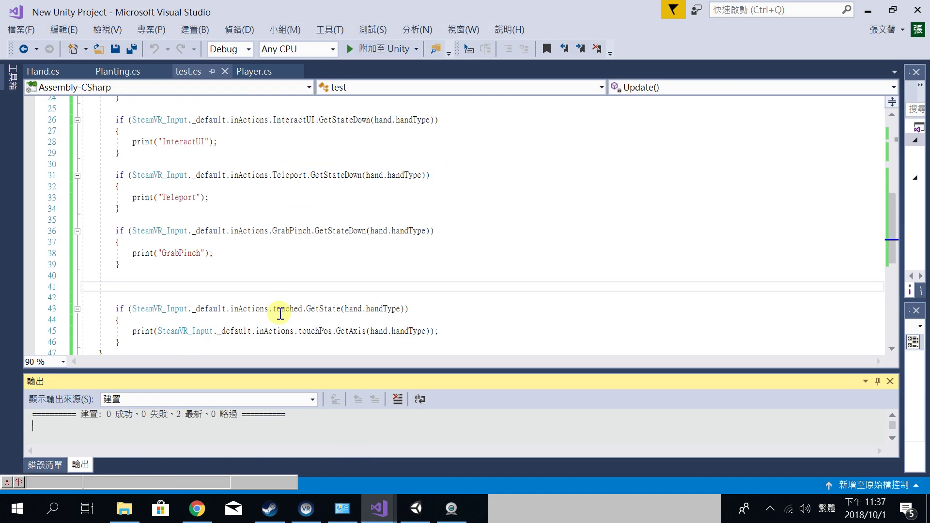
{"action": "left_click", "coordinate": [411, 502]}
{"action": "left_click", "coordinate": [380, 504]}
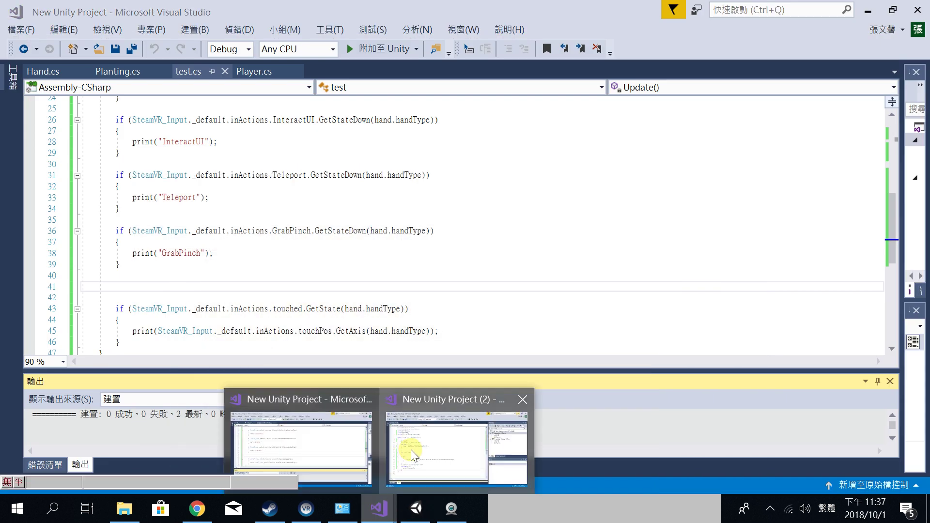
{"action": "left_click", "coordinate": [411, 450]}
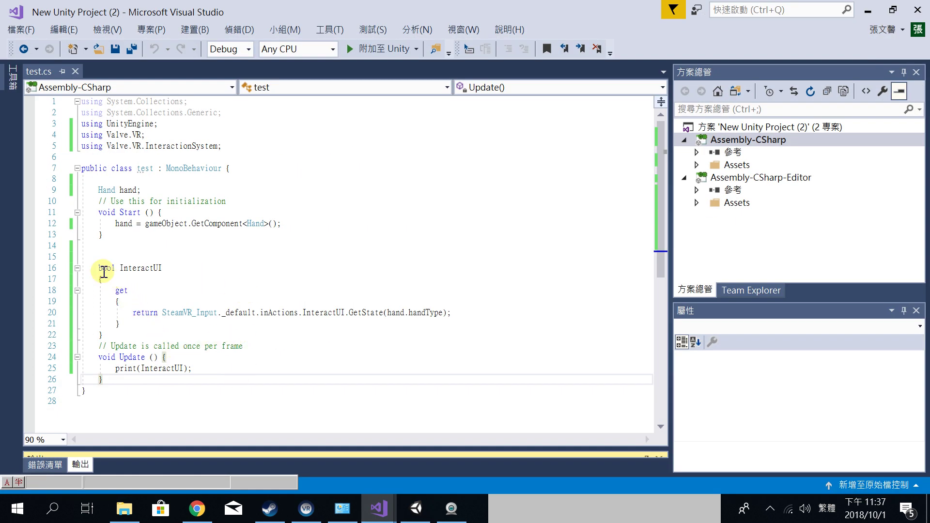
- Restore the original print argument and delete the InteractUI property
{"action": "left_click_drag", "start_coordinate": [98, 269], "coordinate": [127, 335]}
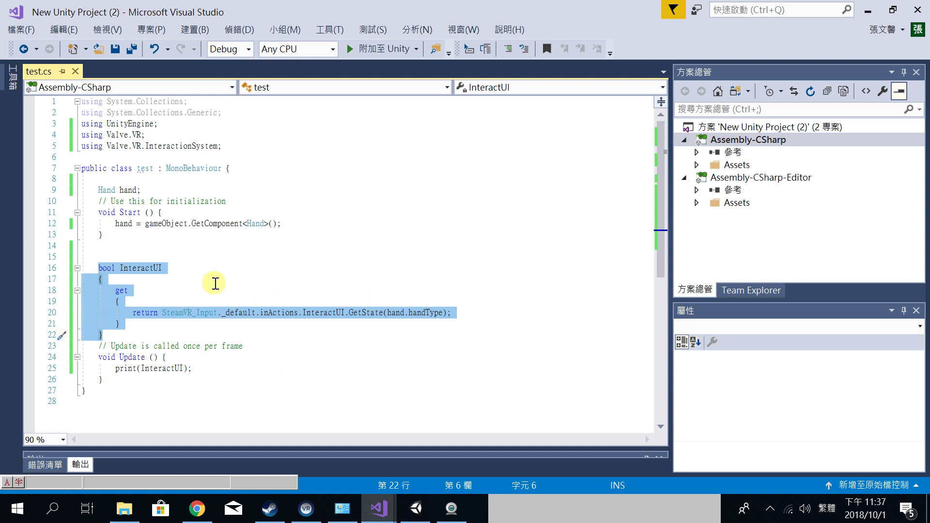
{"action": "scroll", "coordinate": [242, 330], "scroll_direction": "down", "scroll_amount": 1}
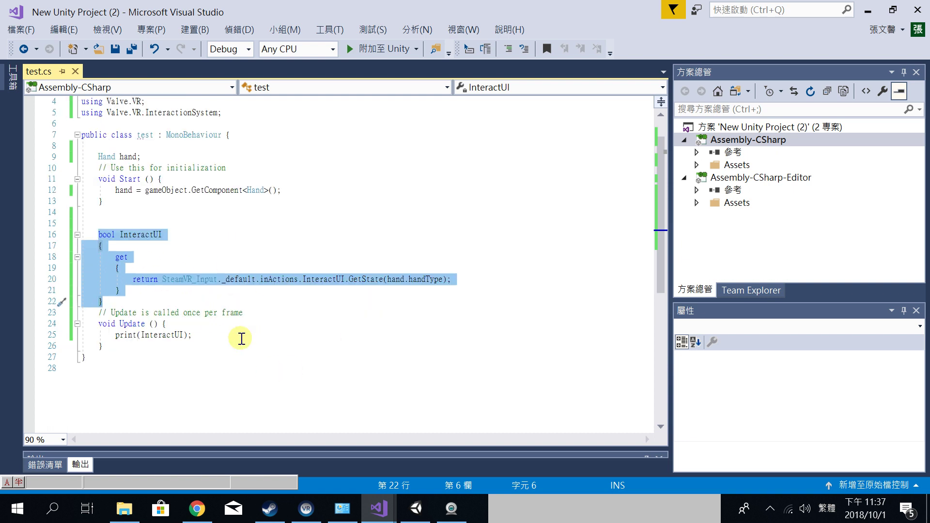
{"action": "left_click", "coordinate": [154, 301]}
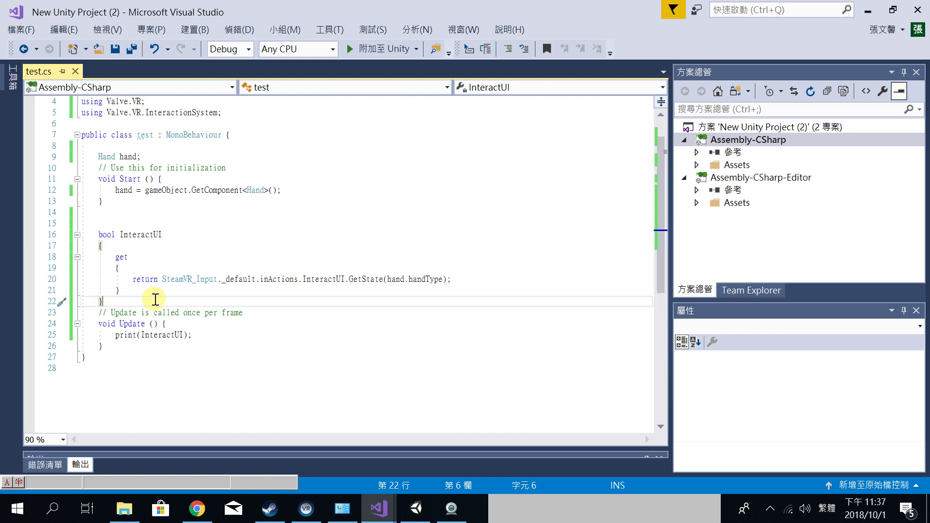
{"action": "key", "text": "ctrl+z"}
{"action": "key", "text": "ctrl+z"}
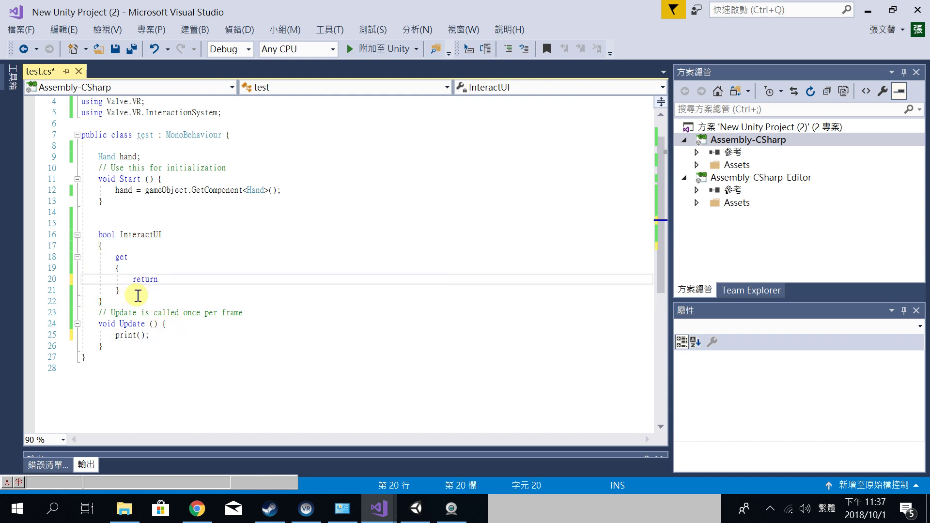
{"action": "key", "text": "ctrl+z"}
{"action": "key", "text": "ctrl+z"}
{"action": "key", "text": "ctrl+z"}
{"action": "key", "text": "ctrl+z"}
{"action": "type", "text": "In"}
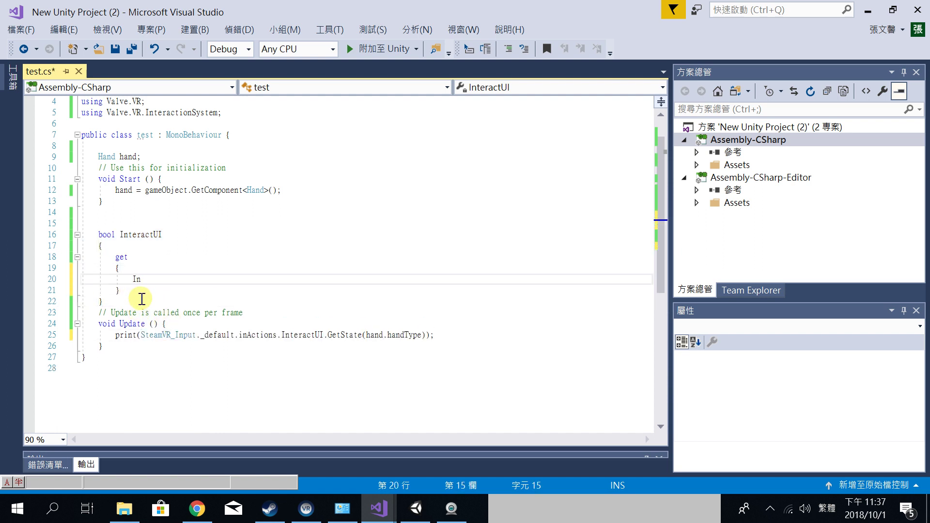
{"action": "type", "text": "tera"}
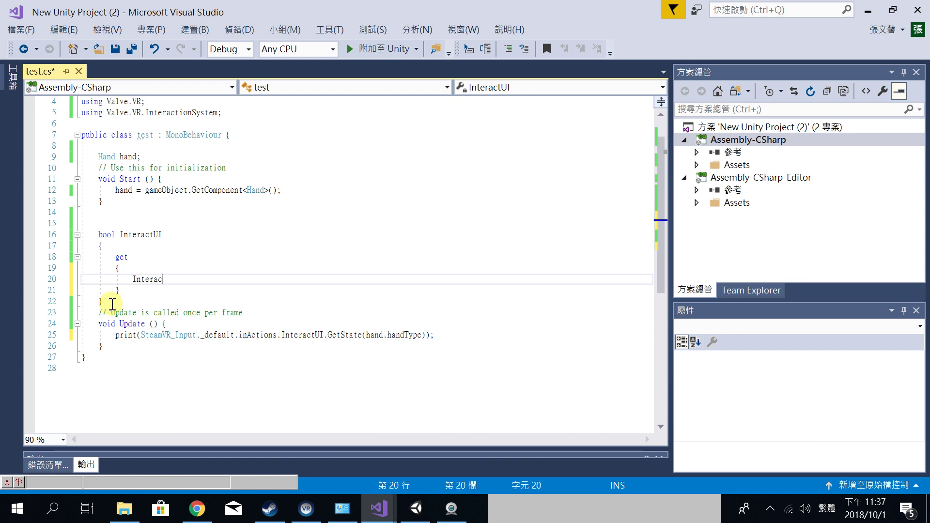
{"action": "type", "text": "c"}
{"action": "left_click_drag", "start_coordinate": [103, 302], "coordinate": [85, 234]}
{"action": "key", "text": "Delete"}
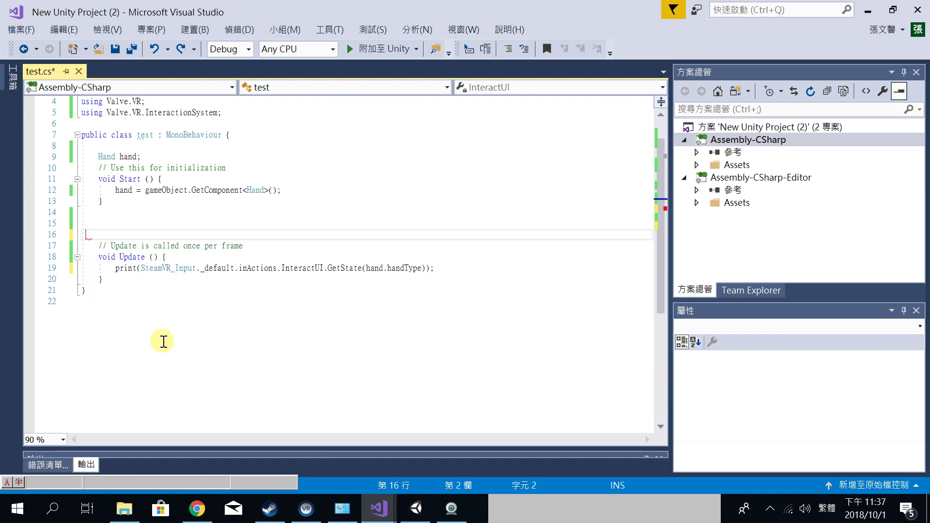
- Turn the print line into an if block testing InteractUI.GetStateDown(hand.handType)
{"action": "double_click", "coordinate": [124, 268]}
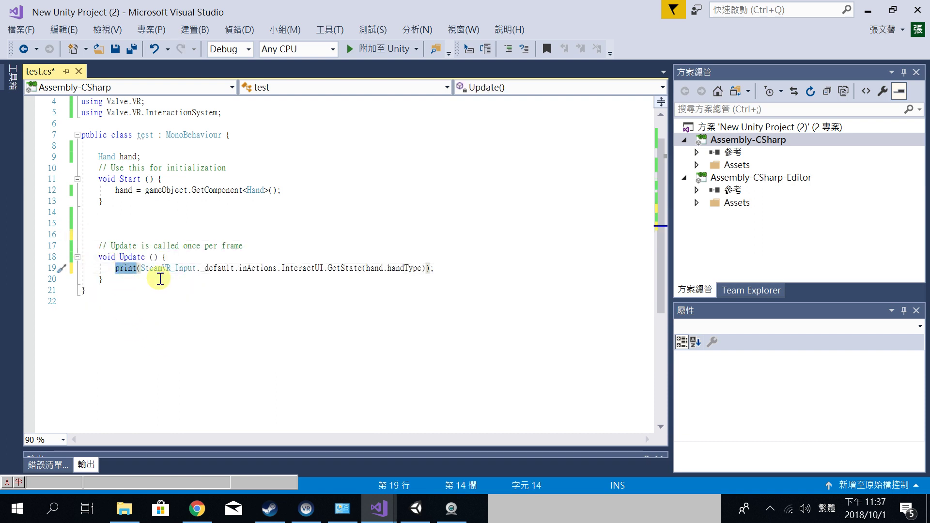
{"action": "key", "text": "BackSpace"}
{"action": "type", "text": "if"}
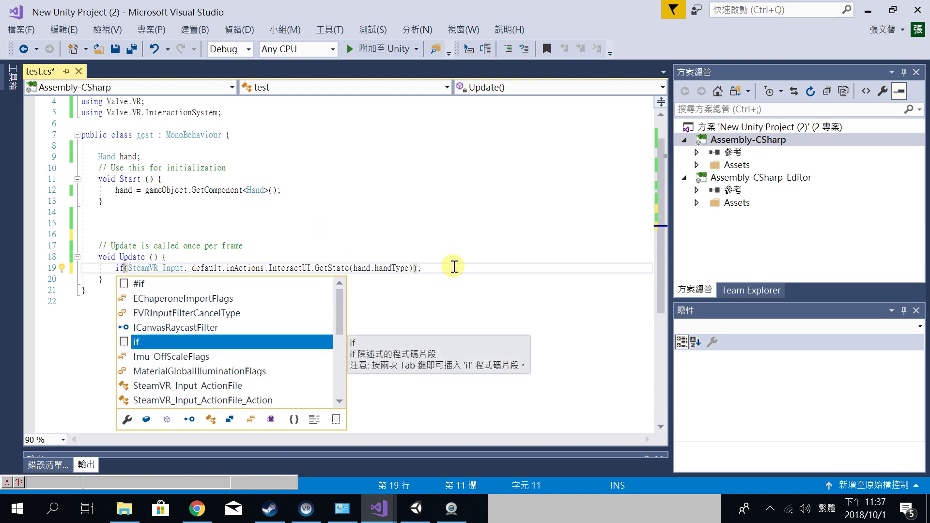
{"action": "left_click", "coordinate": [486, 268]}
{"action": "key", "text": "BackSpace"}
{"action": "type", "text": "{"}
{"action": "key", "text": "Return"}
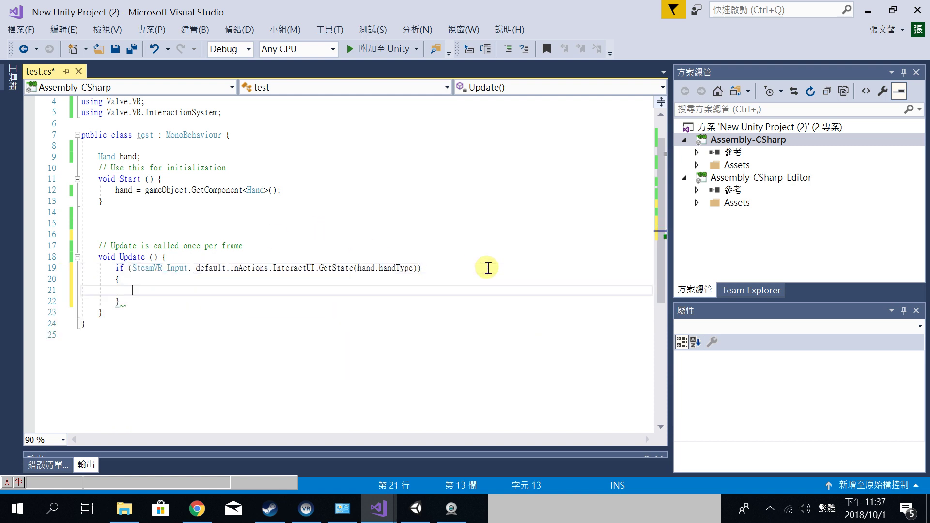
{"action": "double_click", "coordinate": [338, 269]}
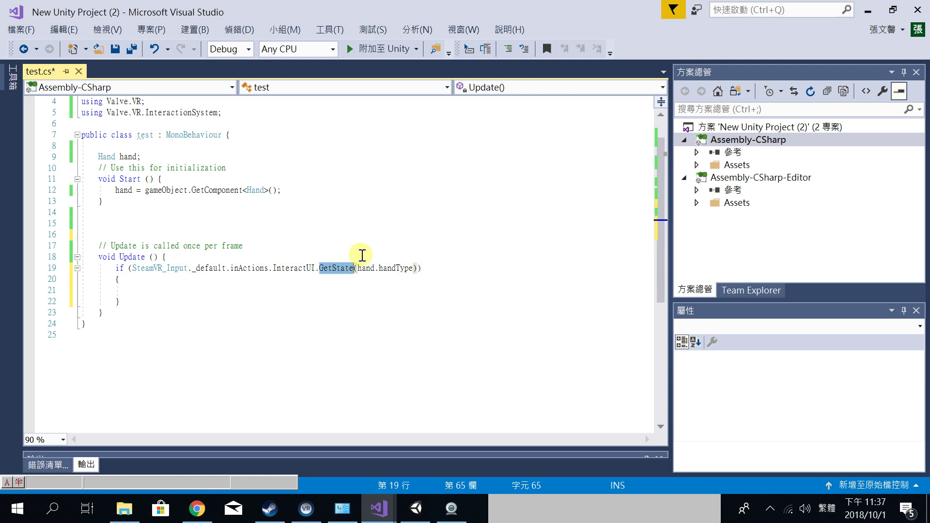
{"action": "type", "text": "get"}
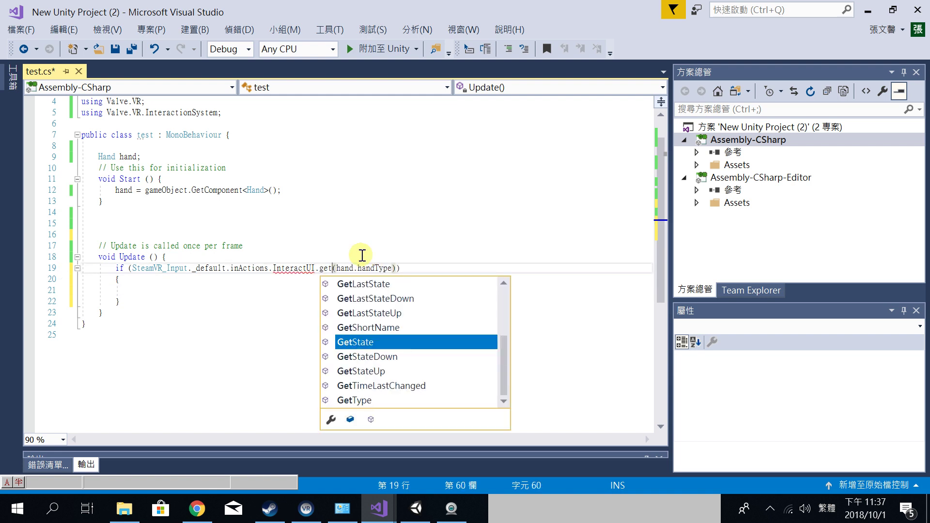
{"action": "key", "text": "Down"}
{"action": "key", "text": "Tab"}
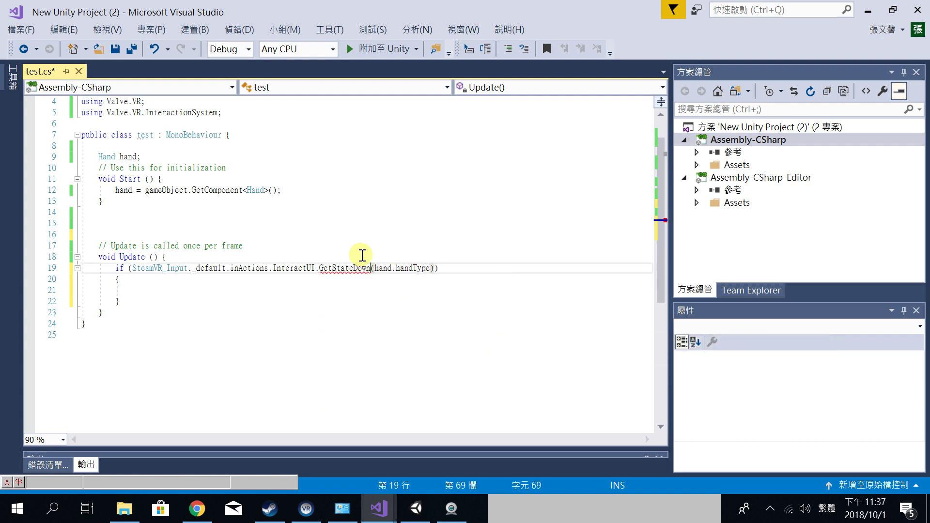
- Add a print(InteractUI); call inside the if block
{"action": "left_click", "coordinate": [286, 288]}
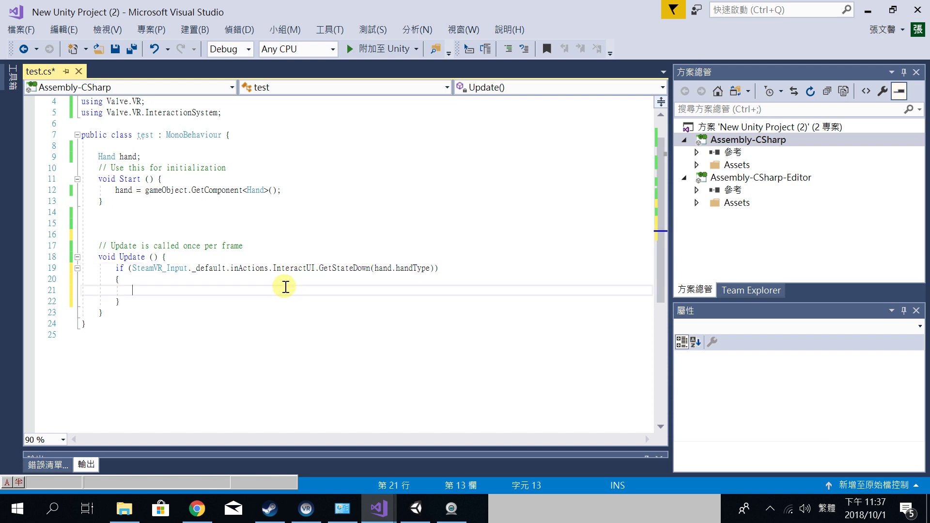
{"action": "type", "text": "print"}
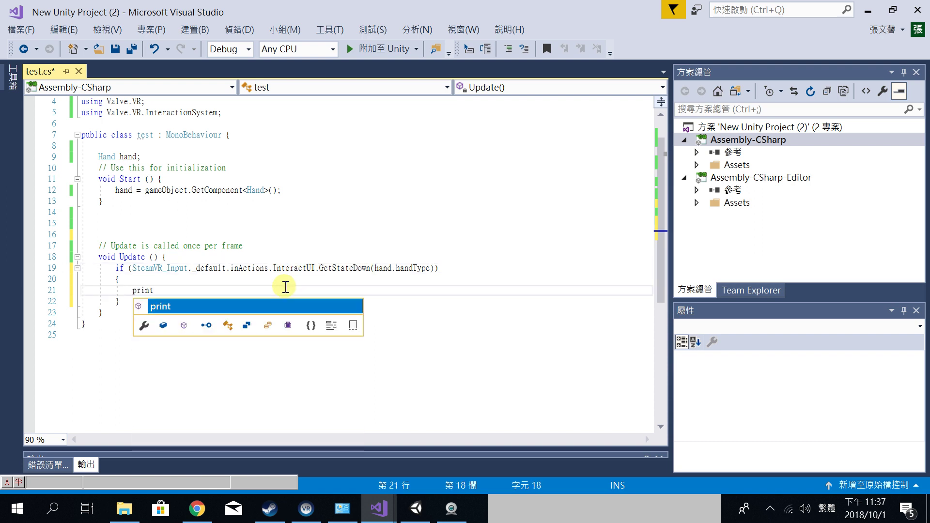
{"action": "type", "text": "()"}
{"action": "key", "text": "Down"}
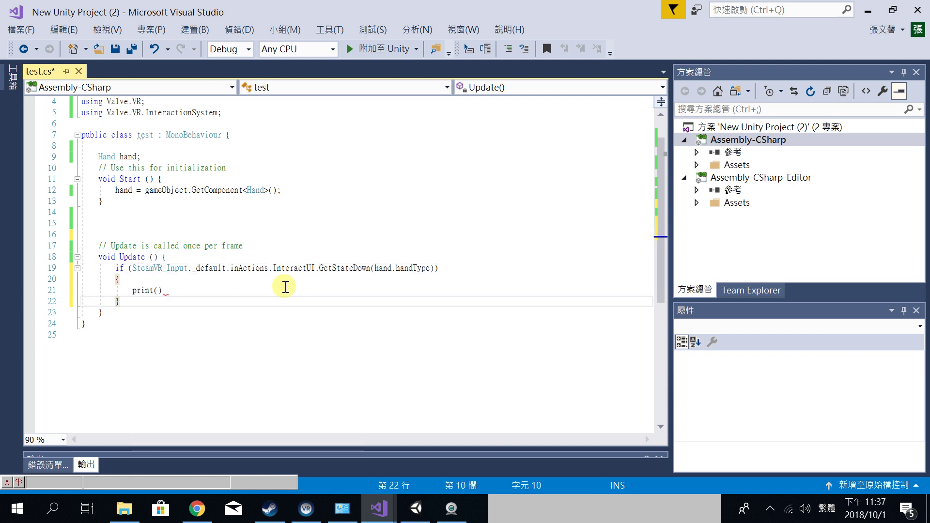
{"action": "key", "text": "Up"}
{"action": "key", "text": "Down"}
{"action": "left_click", "coordinate": [286, 287]}
{"action": "key", "text": "Left"}
{"action": "type", "text": "InteractUI"}
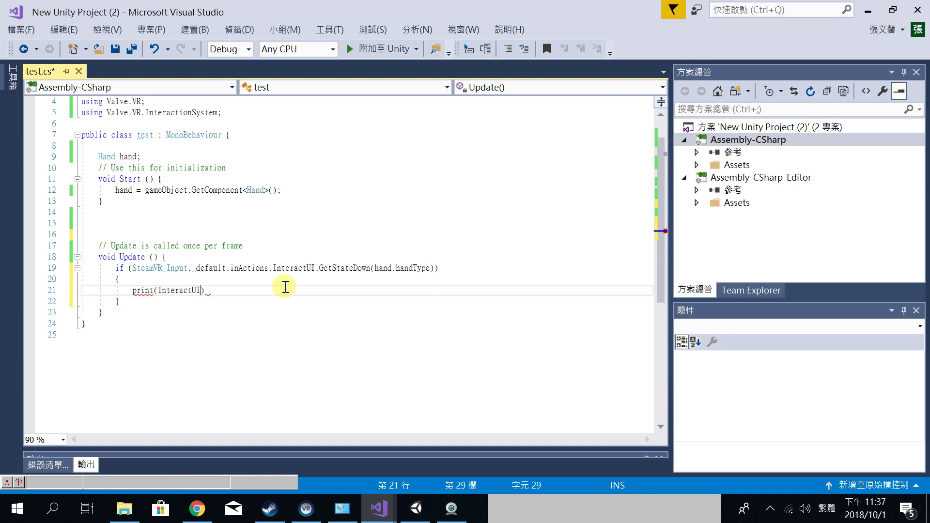
{"action": "key", "text": "End"}
{"action": "type", "text": ";"}
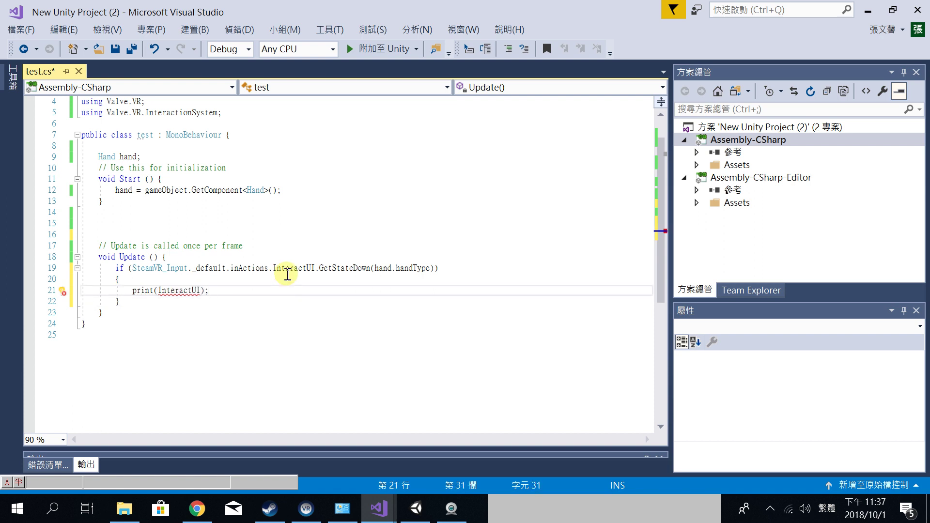
- Put the print argument in quotes so it prints the string "InteractUI"
{"action": "left_click", "coordinate": [158, 290]}
{"action": "type", "text": "\""}
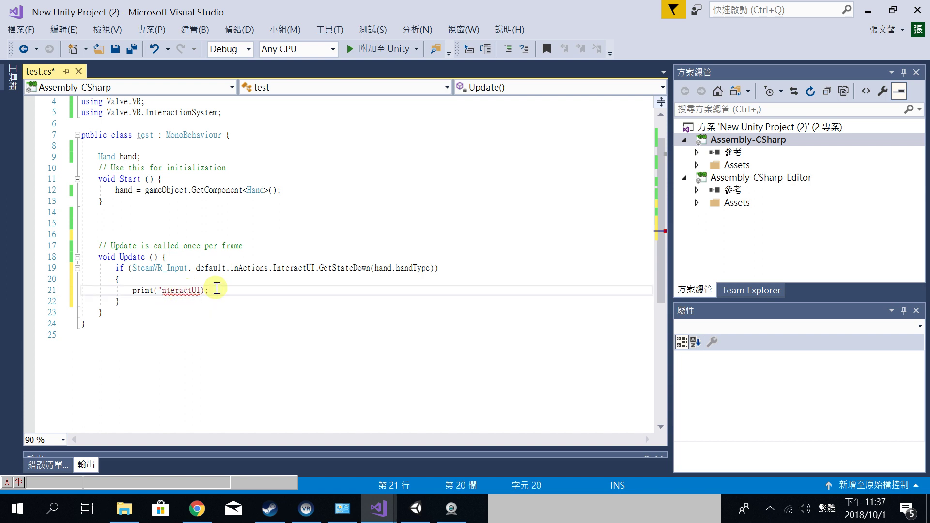
{"action": "key", "text": "ctrl+z"}
{"action": "key", "text": "ctrl+z"}
{"action": "key", "text": "ctrl+z"}
{"action": "type", "text": "\"\""}
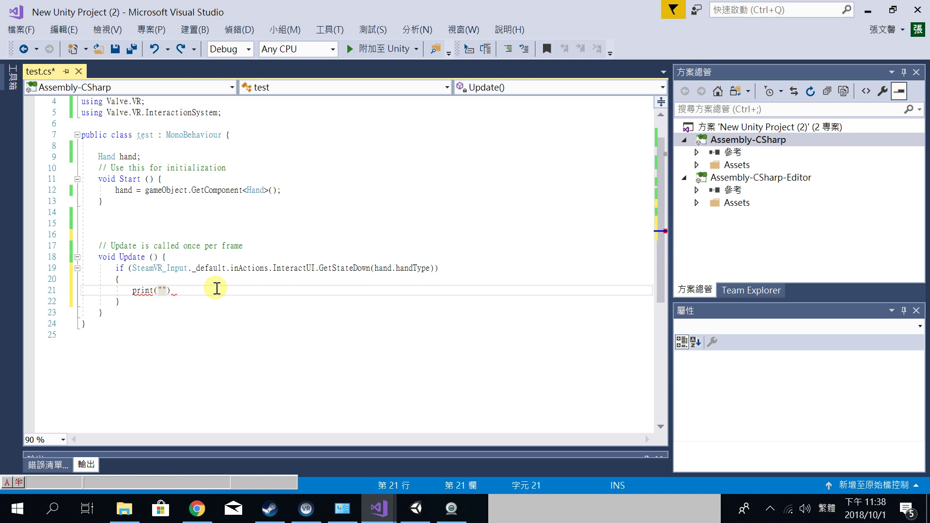
{"action": "type", "text": "InteractUI"}
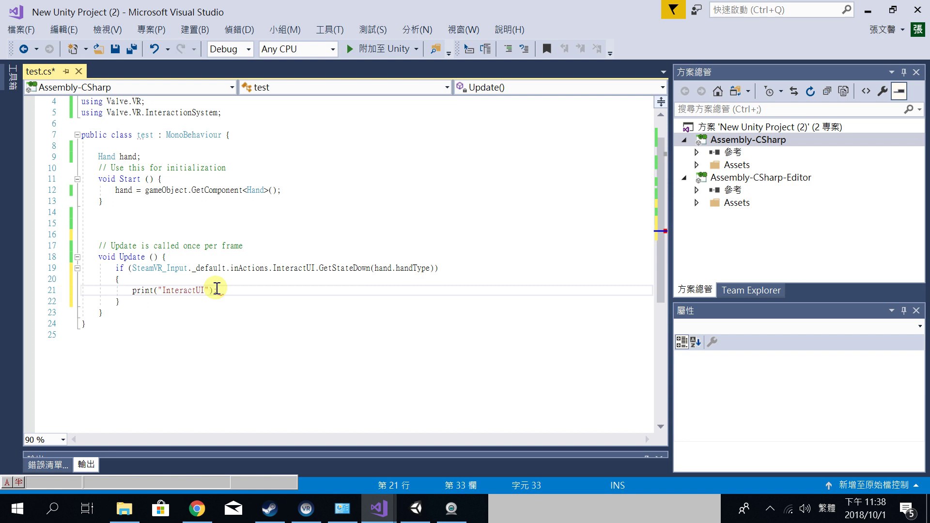
- Duplicate the InteractUI if-block and change the copy's action to GrabPinch
{"action": "left_click_drag", "start_coordinate": [121, 301], "coordinate": [72, 271]}
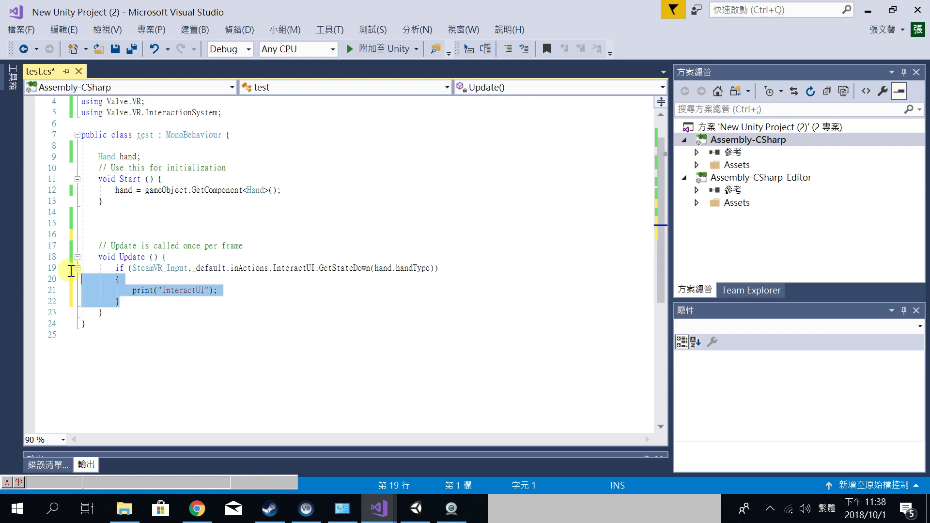
{"action": "left_click", "coordinate": [145, 302]}
{"action": "key", "text": "Return"}
{"action": "key", "text": "Return"}
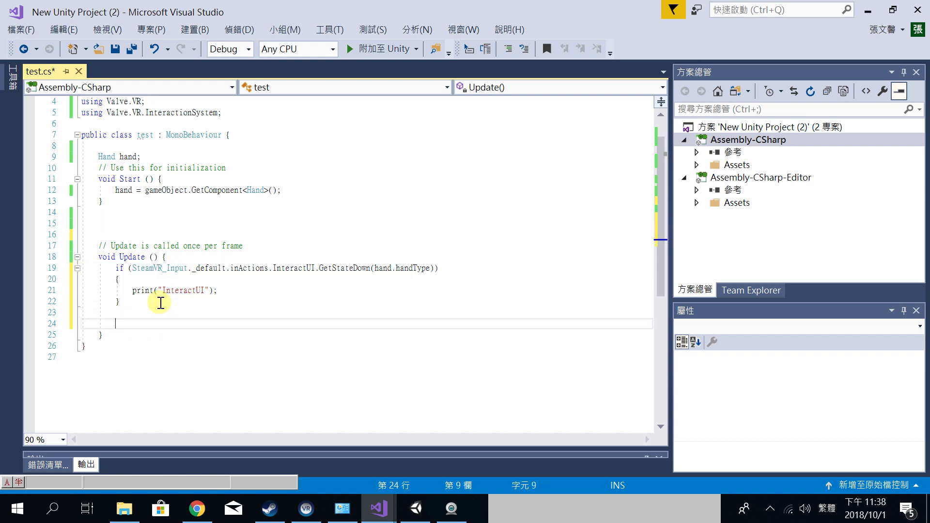
{"action": "key", "text": "Return"}
{"action": "key", "text": "Up"}
{"action": "type", "text": "if (SteamVR_Input._default.inActions.InteractUI.GetStateDown(hand.handType))         {             print(\"InteractUI\");         }"}
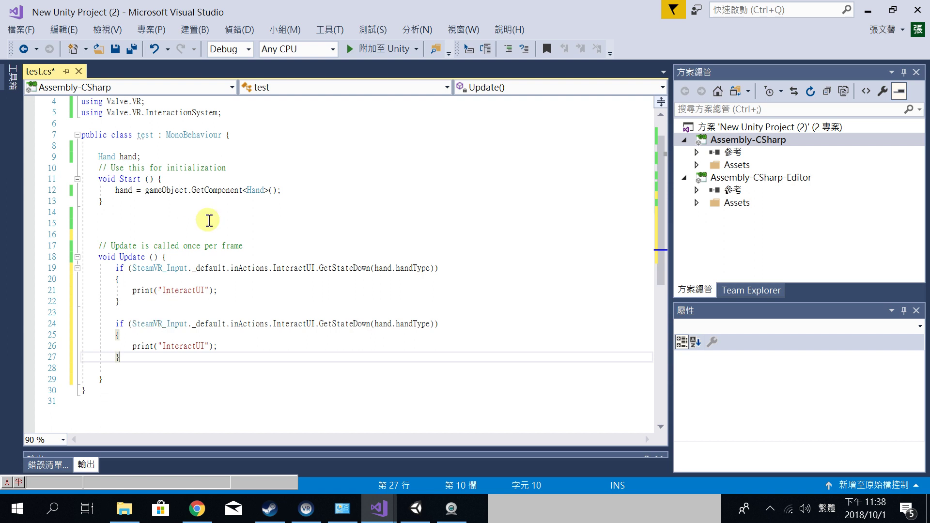
{"action": "double_click", "coordinate": [291, 324]}
{"action": "key", "text": "BackSpace"}
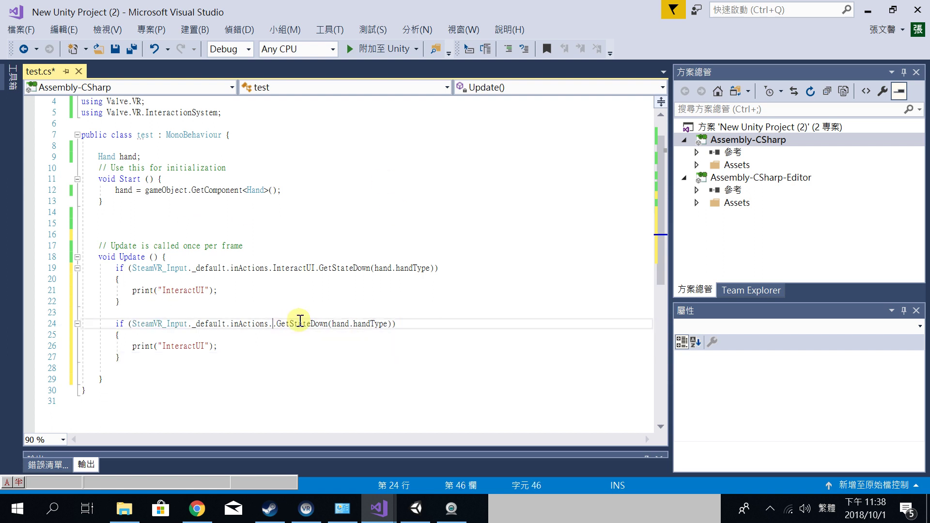
{"action": "type", "text": "g"}
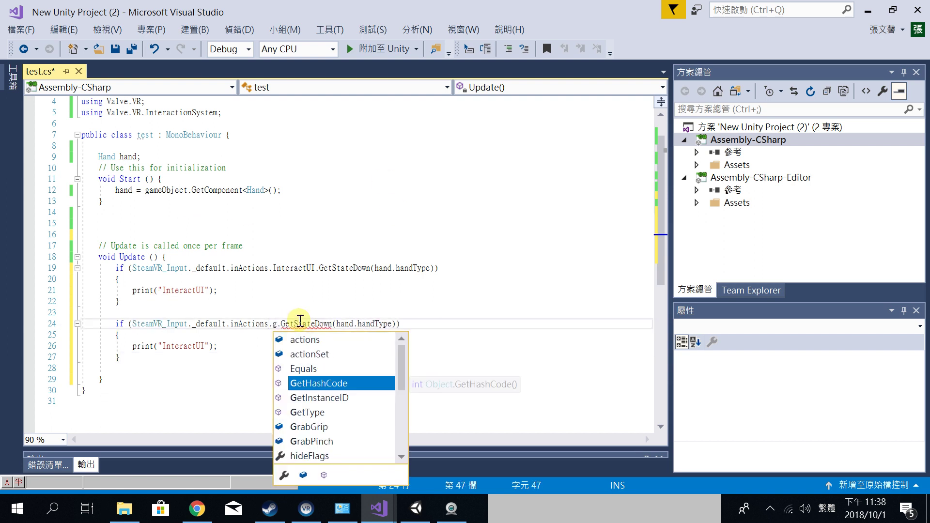
{"action": "type", "text": "rab"}
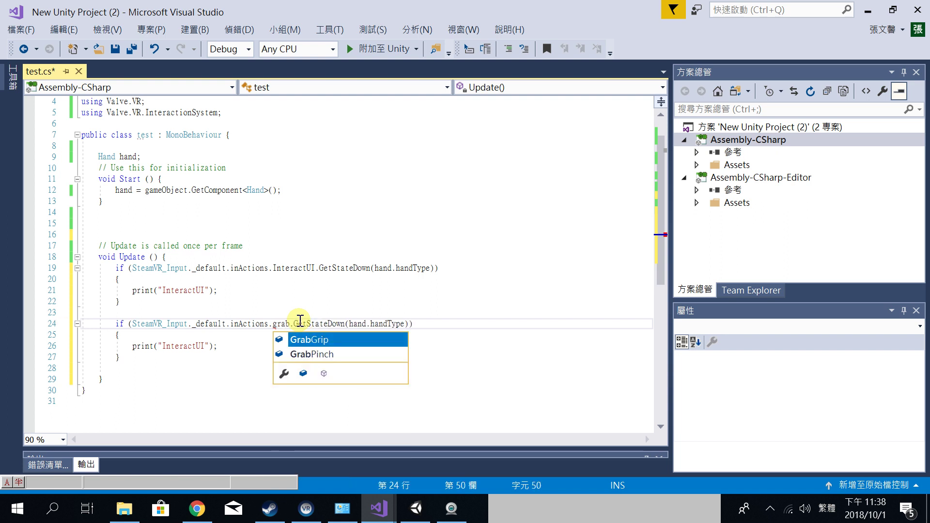
{"action": "key", "text": "Down"}
{"action": "key", "text": "Tab"}
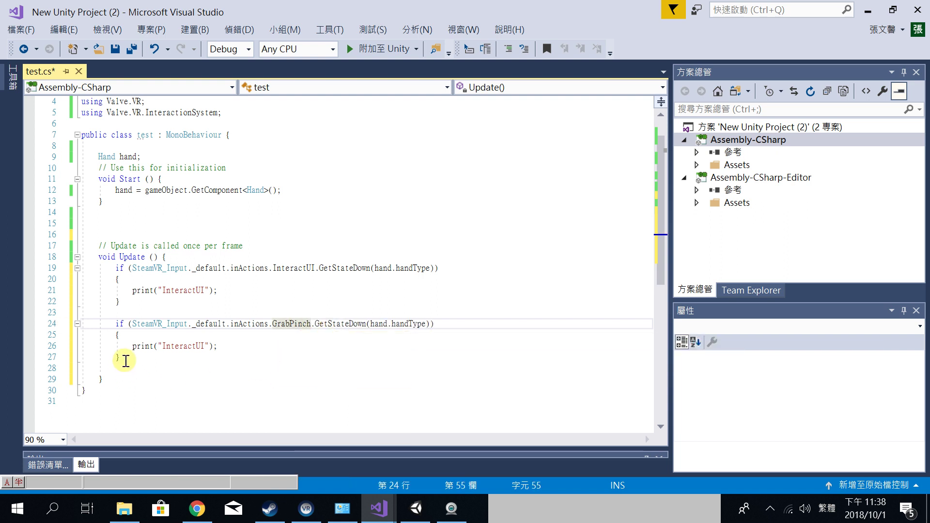
- Tidy the blank lines between and below the if blocks
{"action": "mouse_move", "coordinate": [126, 359]}
{"action": "left_click_drag", "start_coordinate": [126, 359], "coordinate": [99, 353]}
{"action": "left_click", "coordinate": [151, 369]}
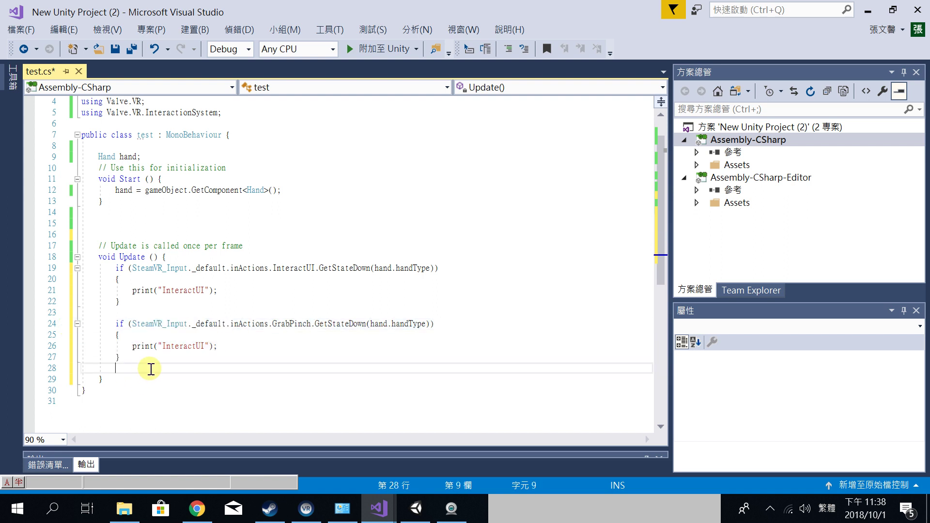
{"action": "key", "text": "Return"}
{"action": "key", "text": "Return"}
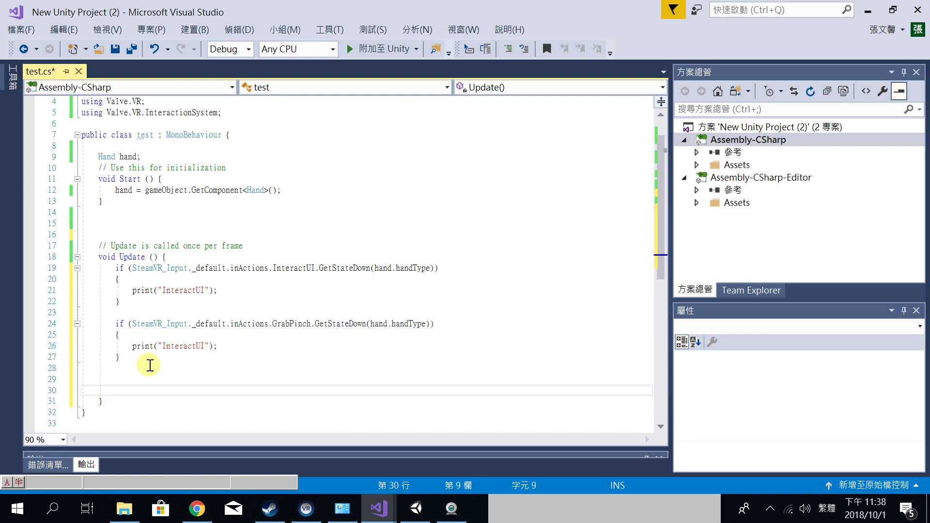
{"action": "key", "text": "Up"}
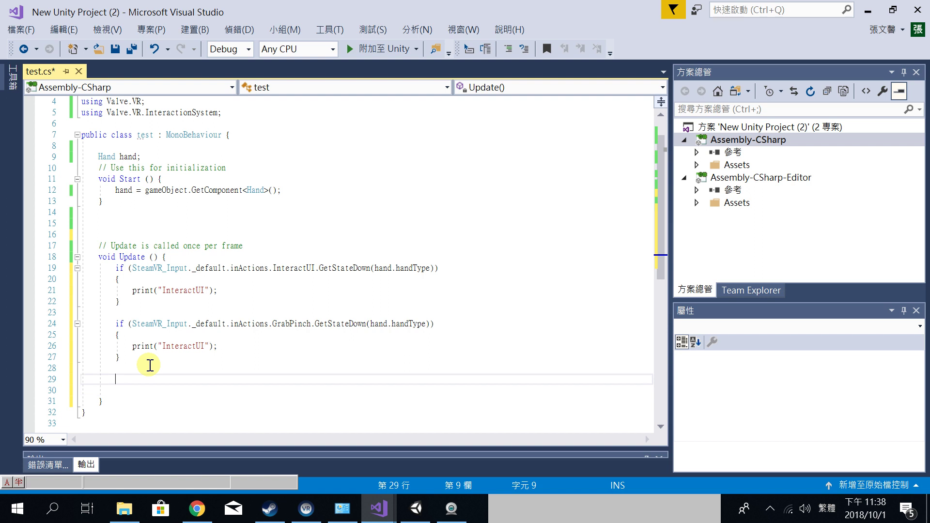
{"action": "left_click", "coordinate": [205, 311]}
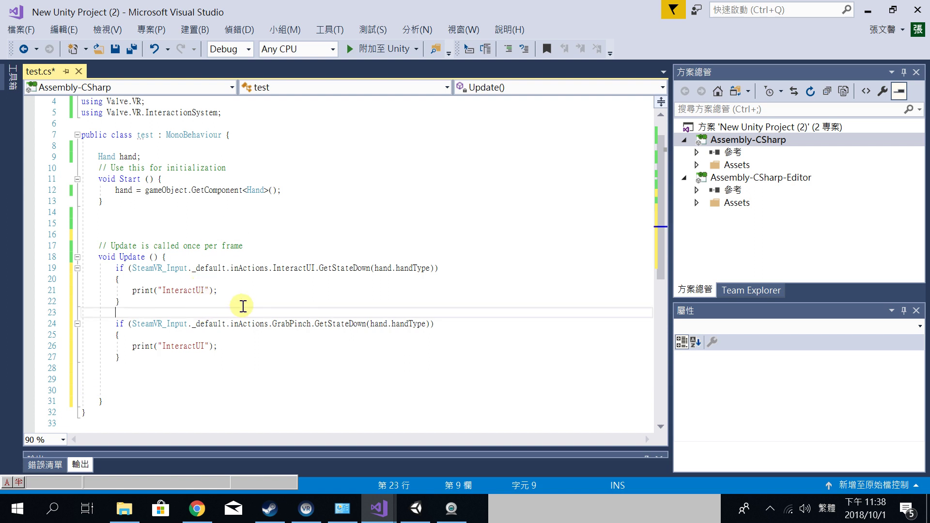
{"action": "key", "text": "Return"}
{"action": "key", "text": "Return"}
{"action": "key", "text": "Return"}
{"action": "key", "text": "BackSpace"}
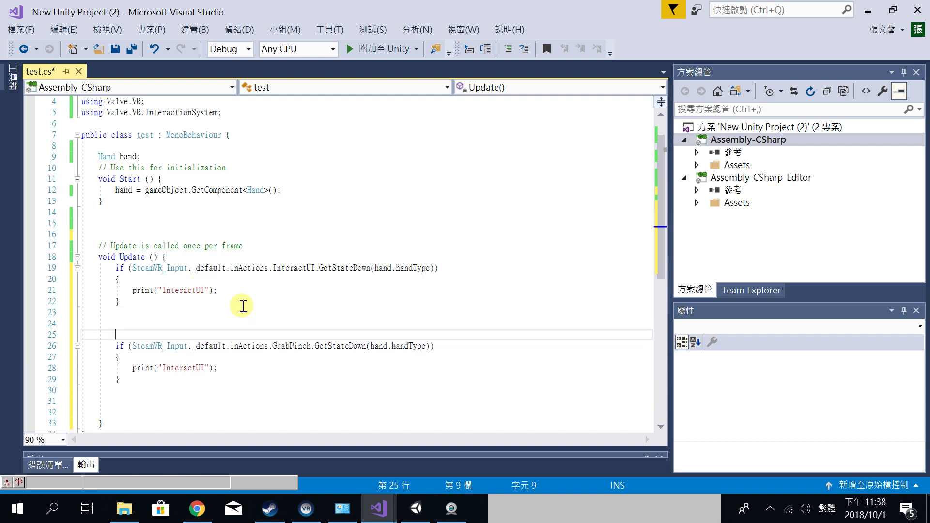
{"action": "key", "text": "BackSpace"}
{"action": "key", "text": "BackSpace"}
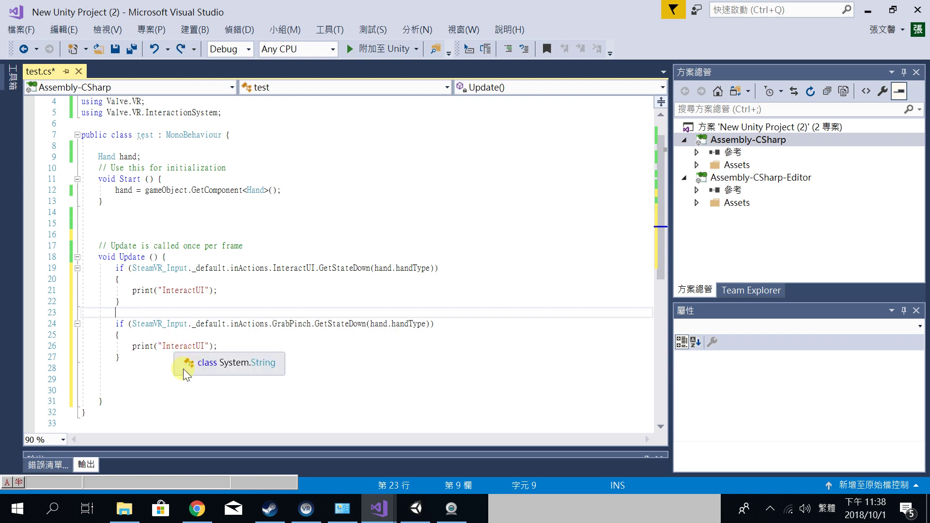
{"action": "left_click", "coordinate": [172, 380]}
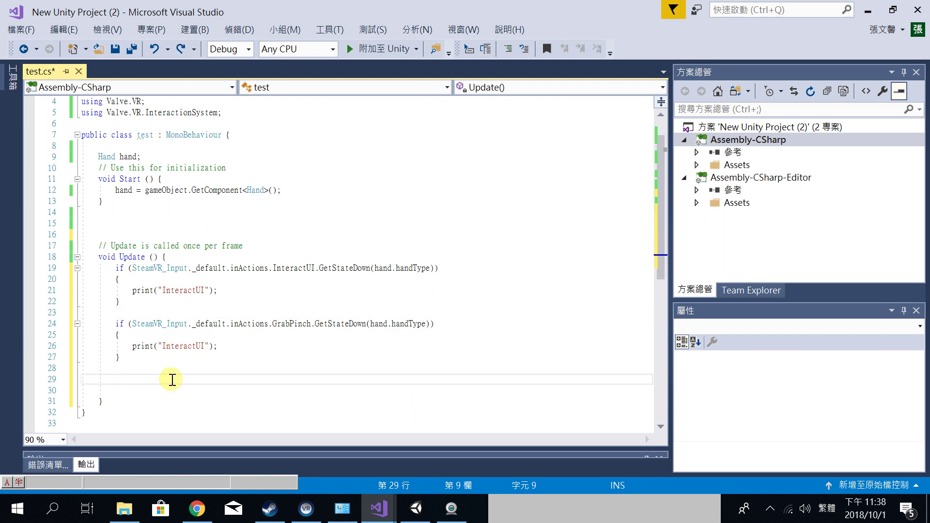
- Paste another copy of the GrabPinch block and make line 26 print "GrabPinch"
{"action": "left_click_drag", "start_coordinate": [121, 358], "coordinate": [79, 325]}
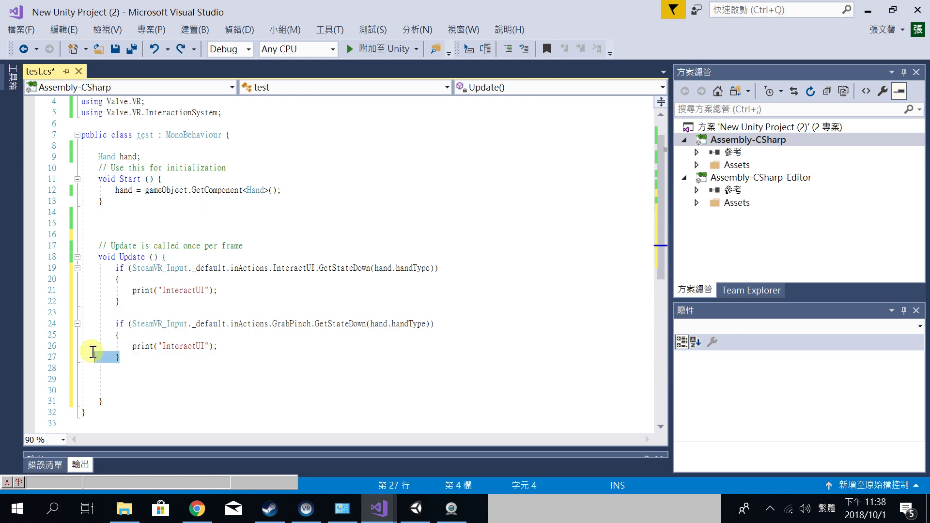
{"action": "key", "text": "ctrl+c"}
{"action": "left_click", "coordinate": [129, 379]}
{"action": "key", "text": "ctrl+v"}
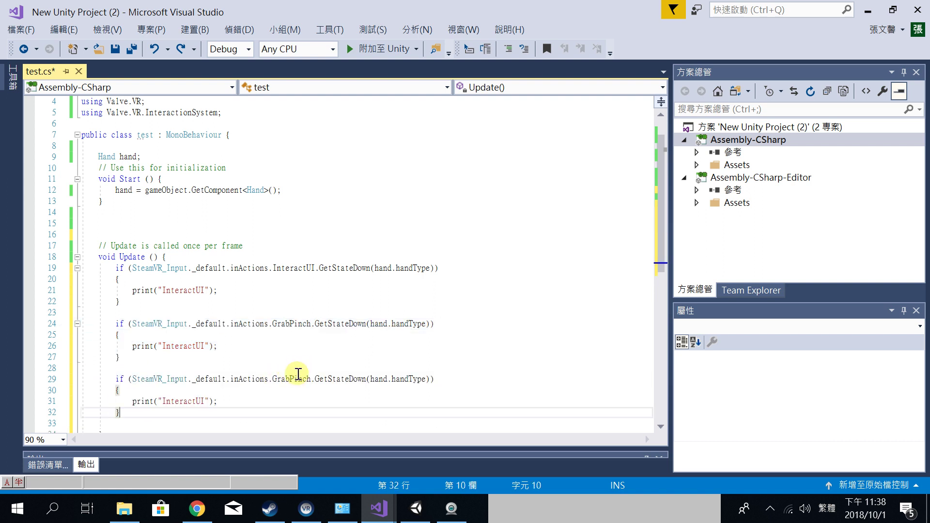
{"action": "double_click", "coordinate": [294, 379]}
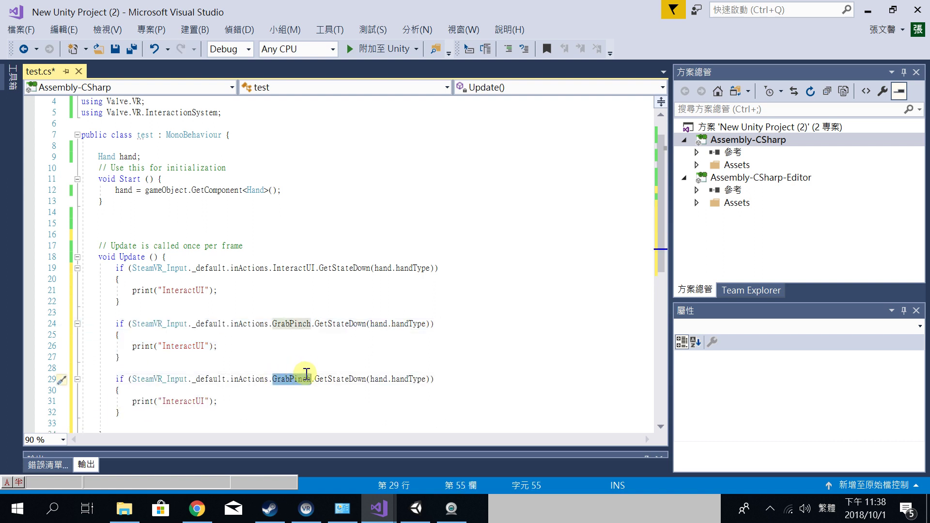
{"action": "key", "text": "ctrl+c"}
{"action": "double_click", "coordinate": [183, 346]}
{"action": "key", "text": "ctrl+v"}
- Change the third block's action to GrabGrip and make it print "GrabGrip"
{"action": "left_click", "coordinate": [291, 380]}
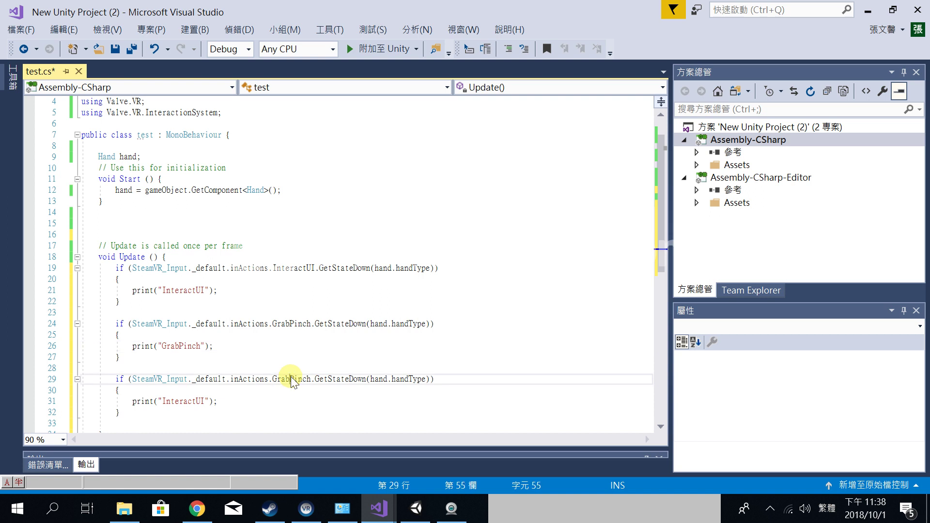
{"action": "double_click", "coordinate": [293, 379]}
{"action": "key", "text": "BackSpace"}
{"action": "key", "text": "BackSpace"}
{"action": "type", "text": "."}
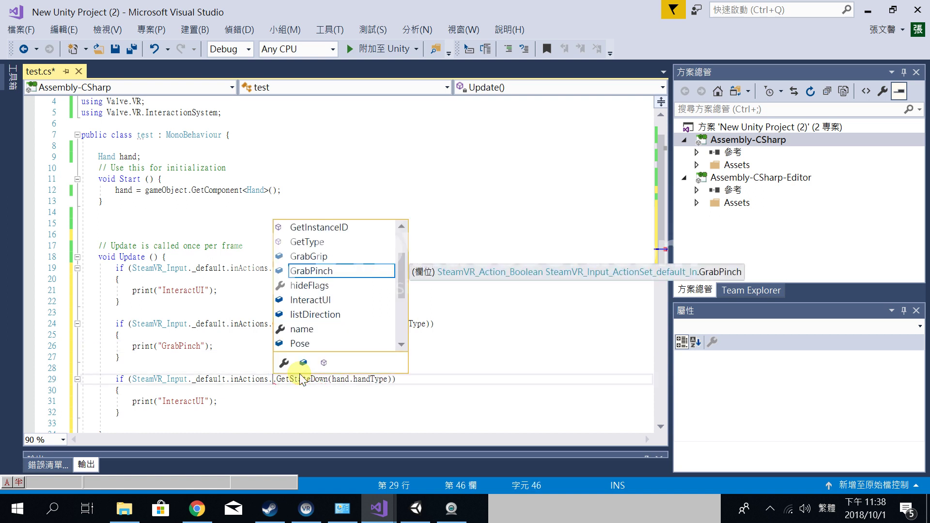
{"action": "key", "text": "Up"}
{"action": "key", "text": "Tab"}
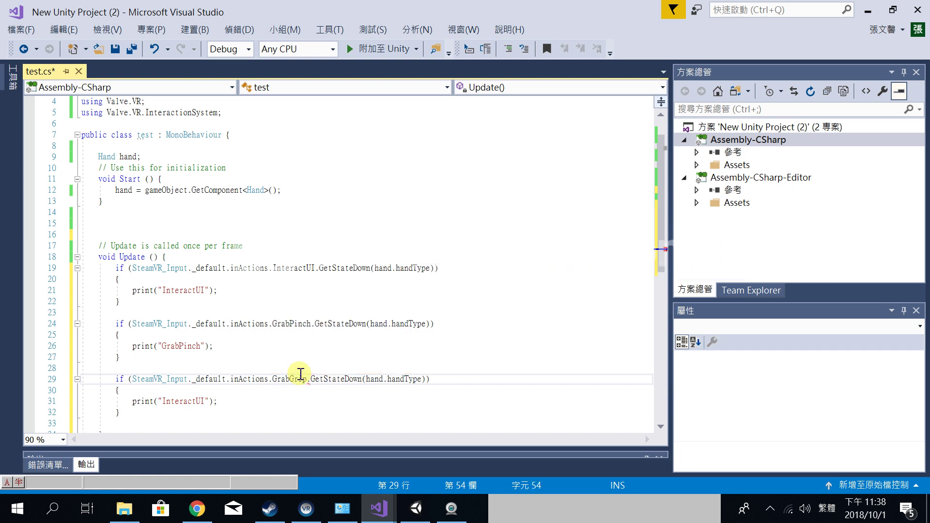
{"action": "double_click", "coordinate": [292, 379]}
{"action": "key", "text": "ctrl+c"}
{"action": "double_click", "coordinate": [193, 401]}
{"action": "key", "text": "ctrl+v"}
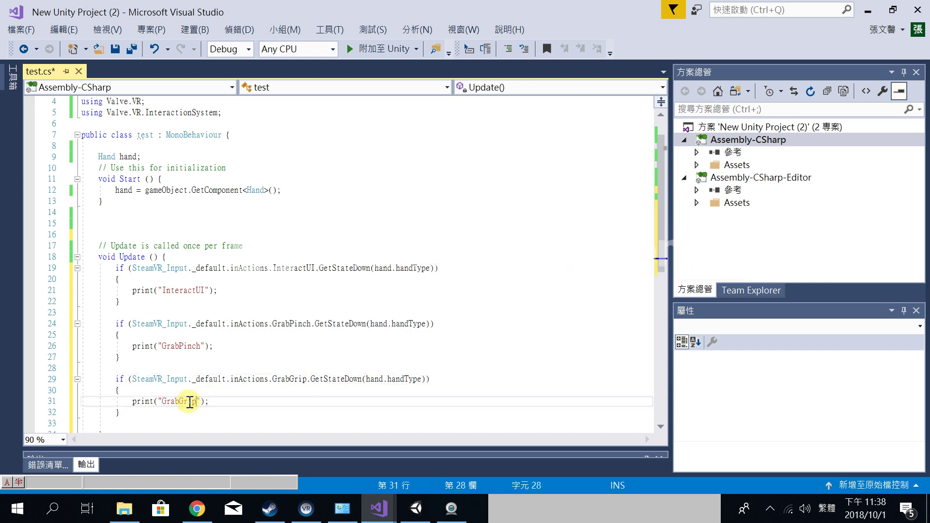
{"action": "left_click_drag", "start_coordinate": [127, 413], "coordinate": [67, 383]}
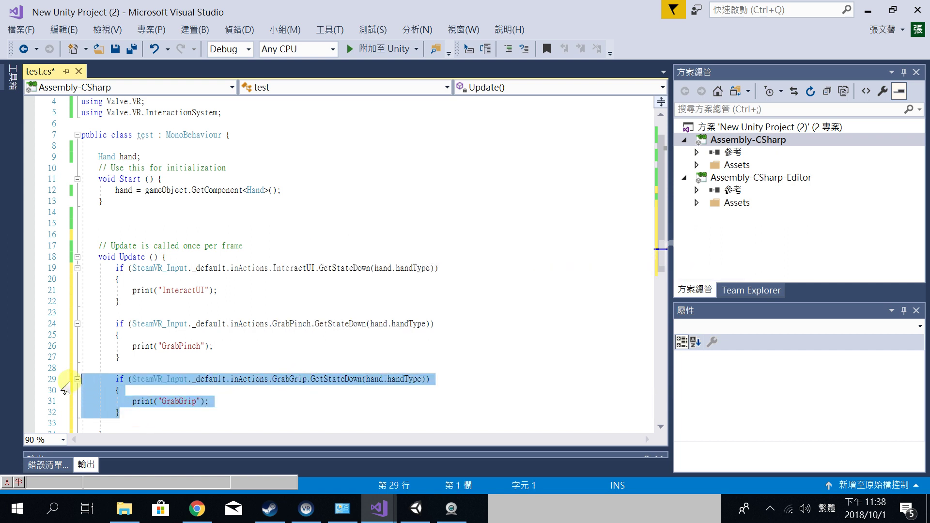
- Paste a copy of the GrabGrip if-block as a fourth block and switch its action to touchpad
{"action": "left_click", "coordinate": [153, 412]}
{"action": "key", "text": "Return"}
{"action": "key", "text": "Return"}
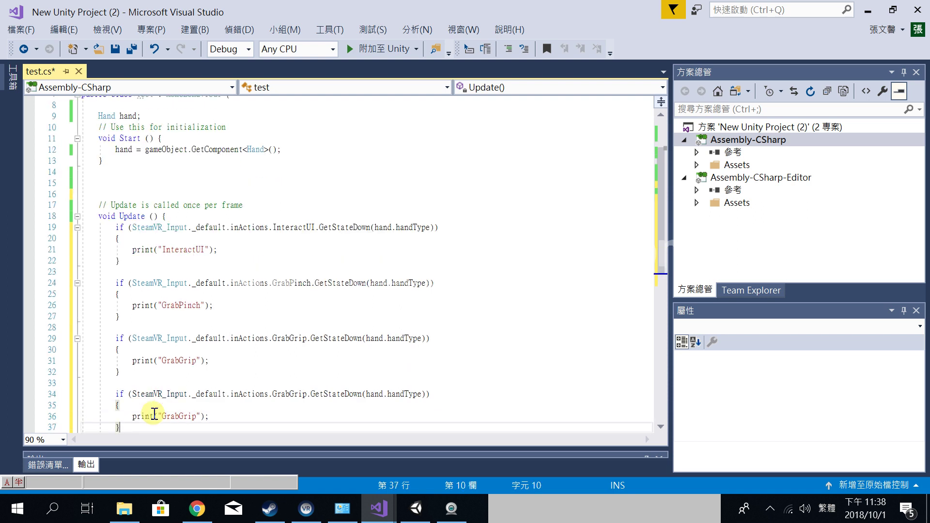
{"action": "key", "text": "ctrl+v"}
{"action": "double_click", "coordinate": [286, 360]}
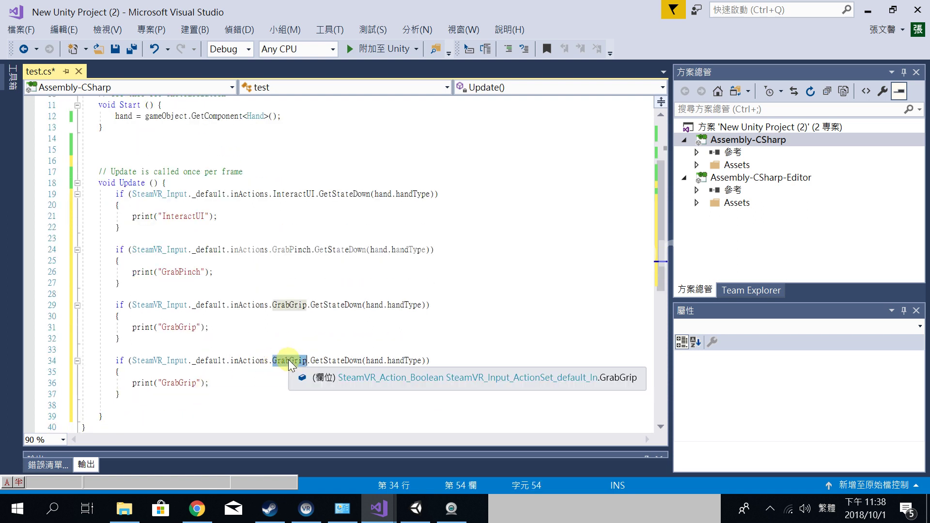
{"action": "key", "text": "BackSpace"}
{"action": "key", "text": "BackSpace"}
{"action": "type", "text": "."}
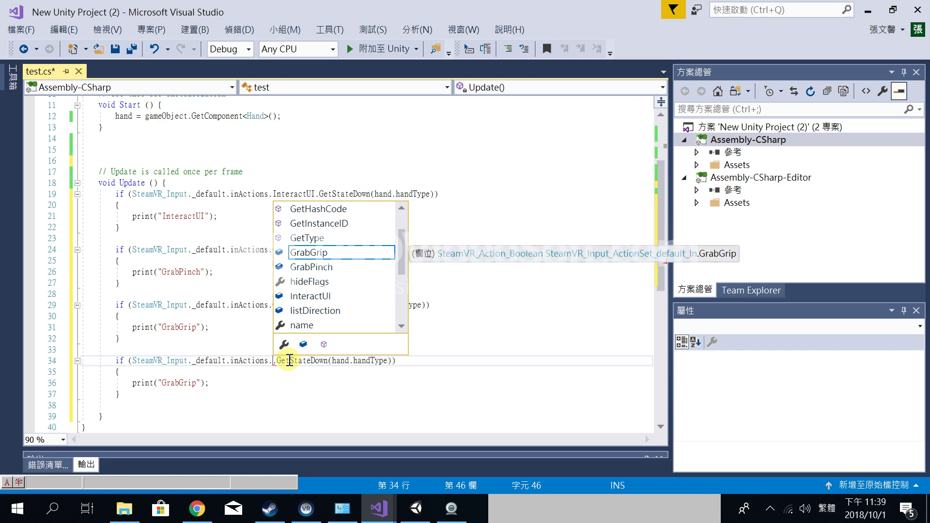
{"action": "type", "text": "tou"}
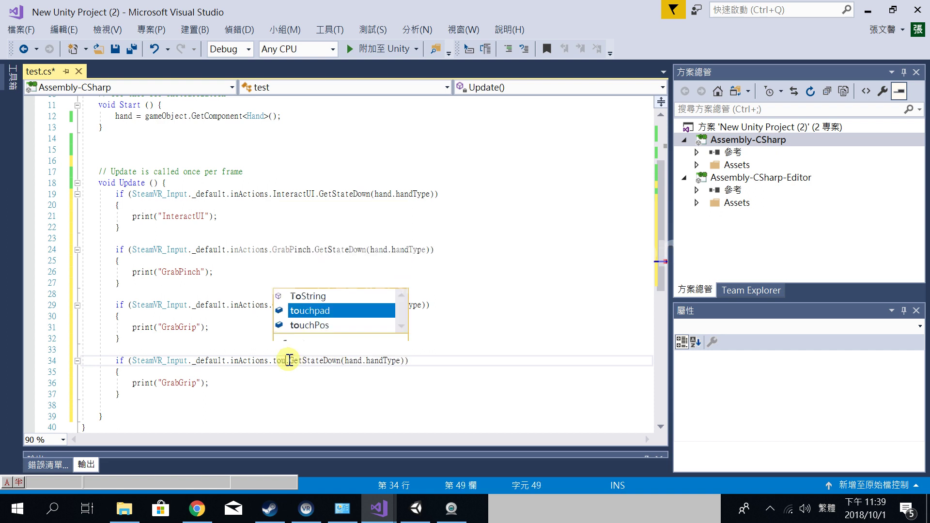
{"action": "type", "text": "c"}
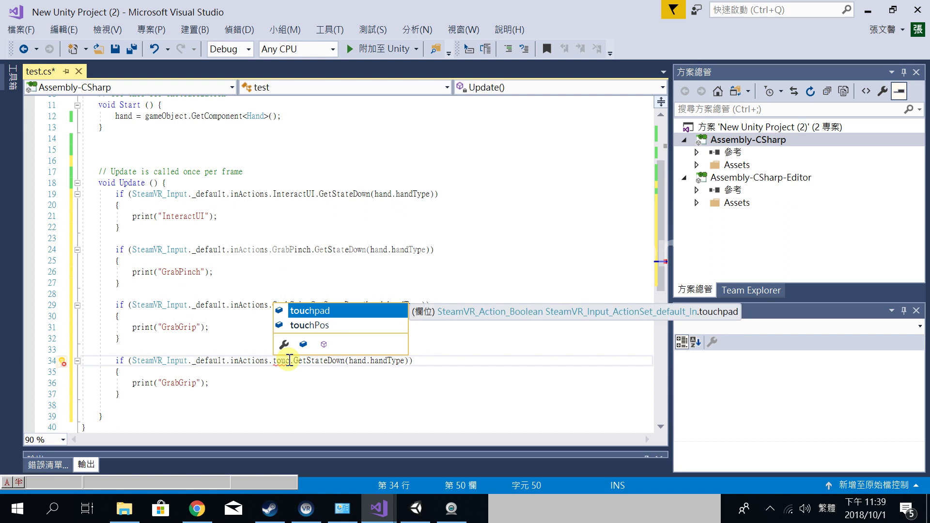
{"action": "key", "text": "Tab"}
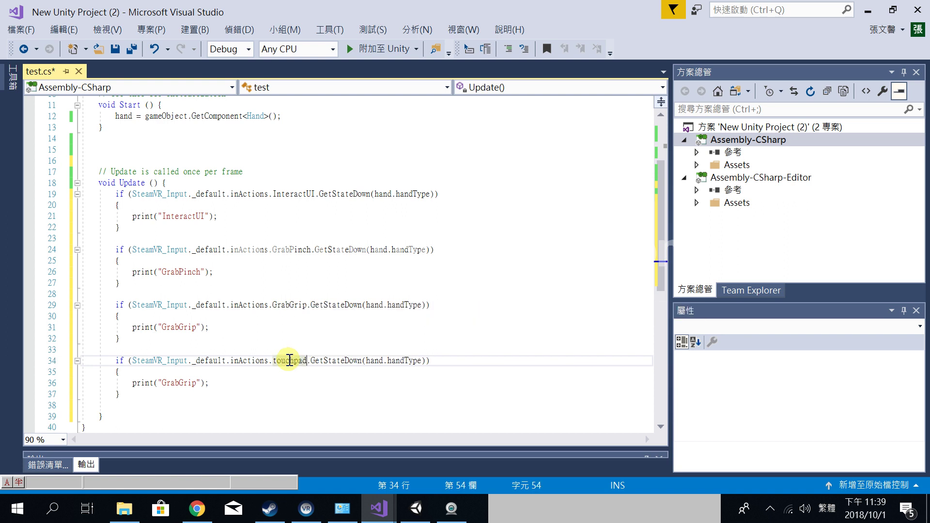
- Try GetState as line 34's method and delete line 36's print, then undo those edits
{"action": "double_click", "coordinate": [340, 361]}
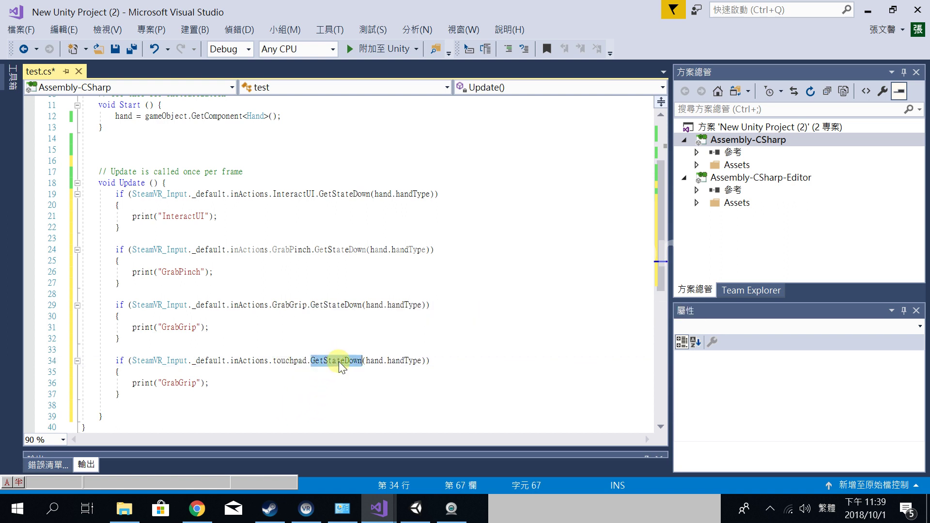
{"action": "key", "text": "BackSpace"}
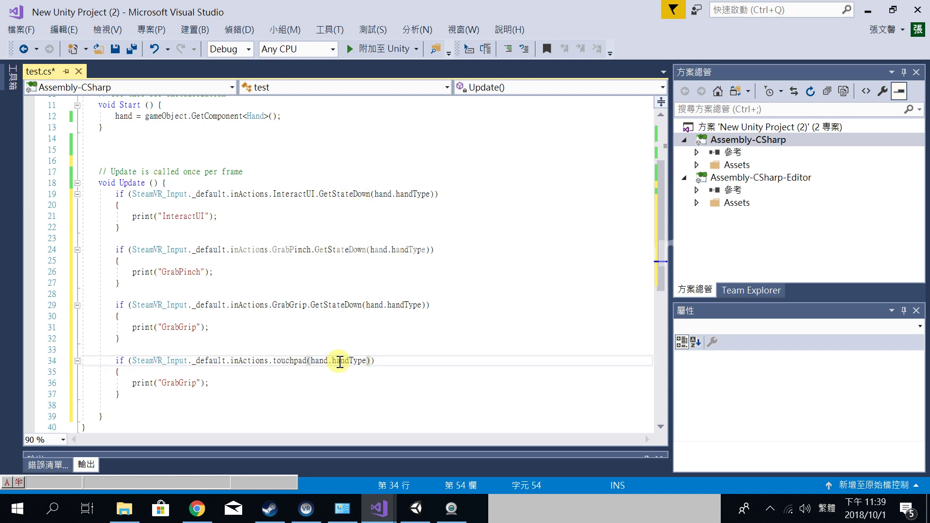
{"action": "type", "text": ".get"}
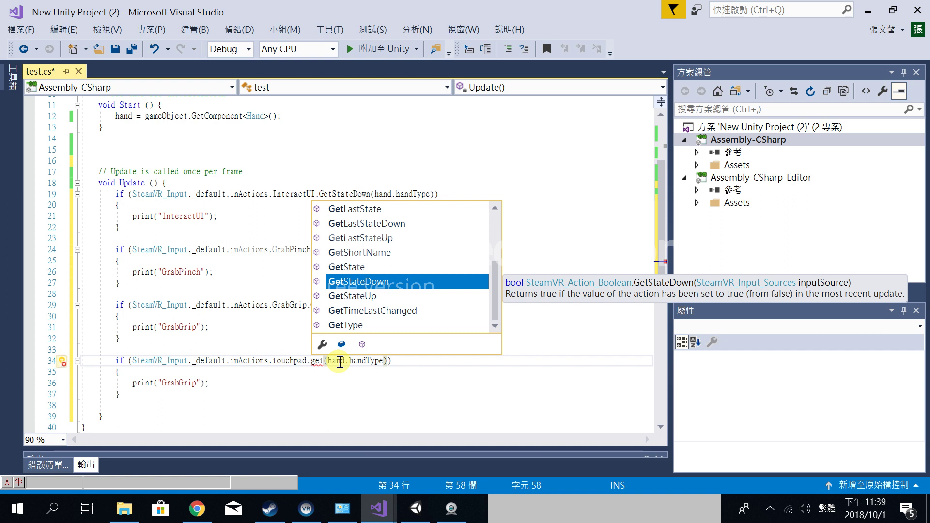
{"action": "key", "text": "Up"}
{"action": "key", "text": "Tab"}
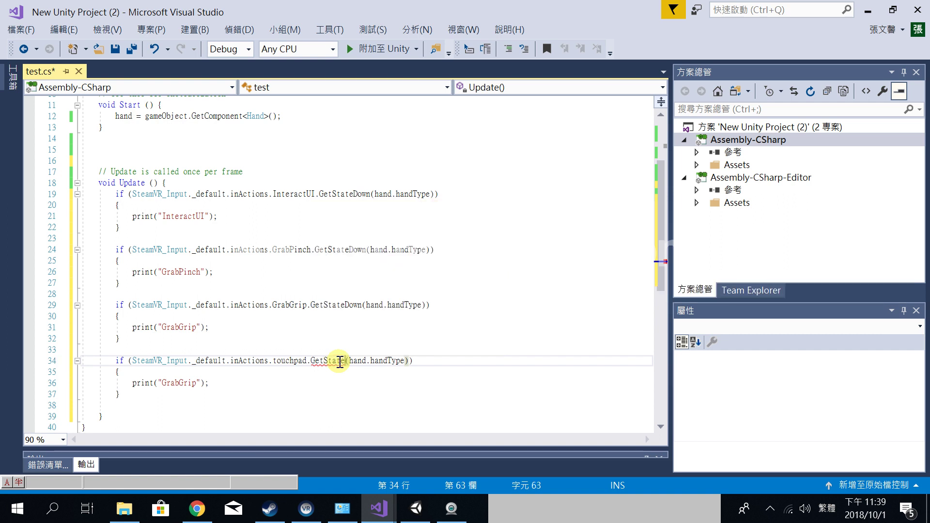
{"action": "double_click", "coordinate": [331, 361]}
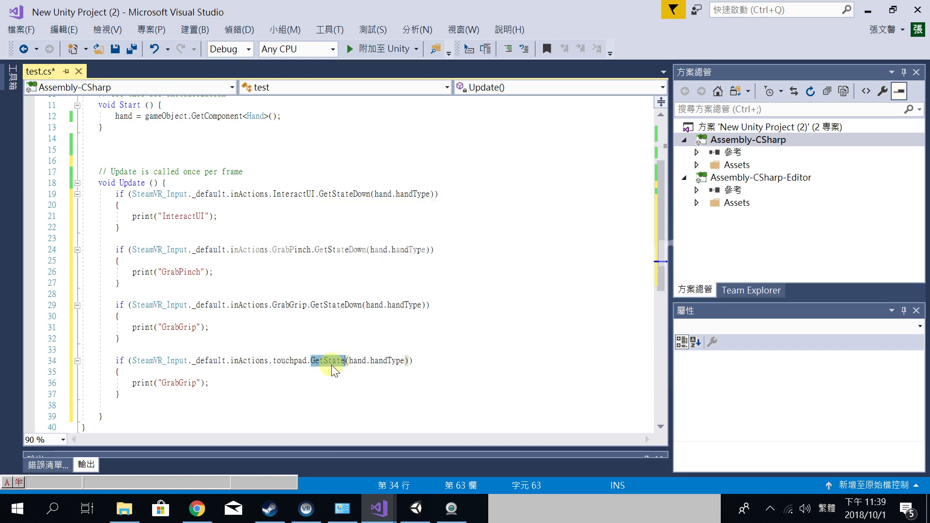
{"action": "left_click_drag", "start_coordinate": [217, 384], "coordinate": [133, 384]}
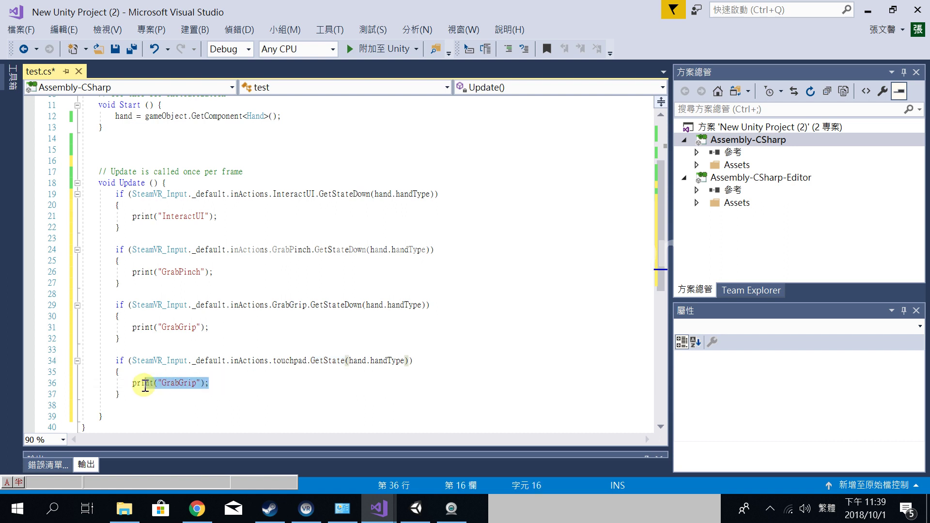
{"action": "key", "text": "Delete"}
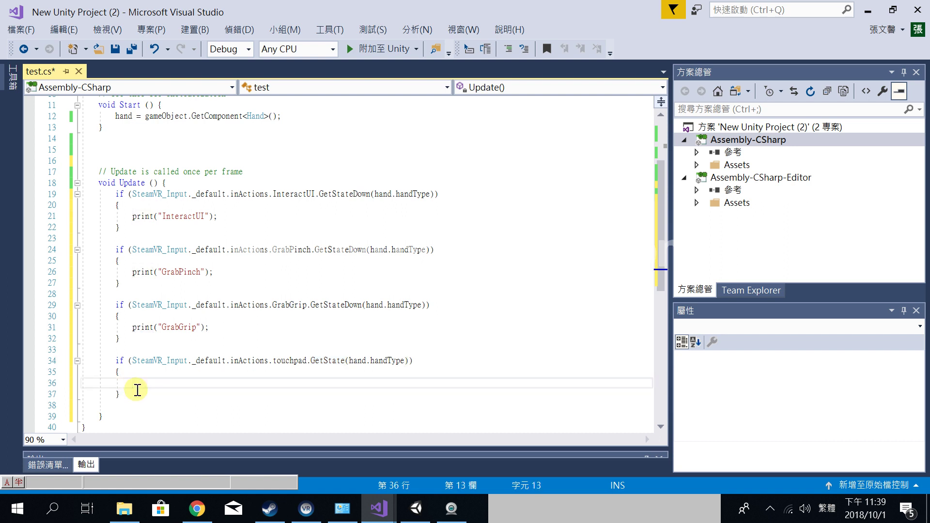
{"action": "key", "text": "ctrl+z"}
{"action": "key", "text": "ctrl+z"}
{"action": "key", "text": "ctrl+z"}
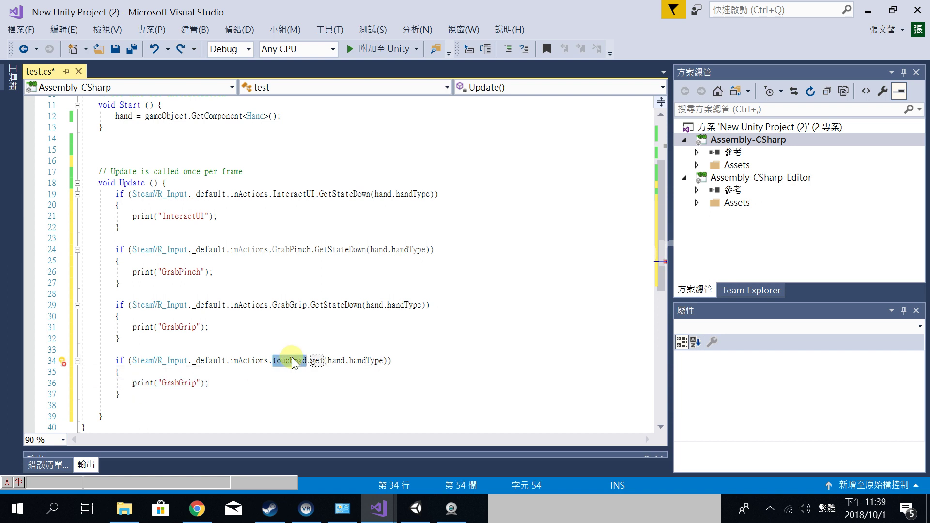
- Set line 34's action to Teleport from IntelliSense after inActions and copy the name
{"action": "type", "text": "t"}
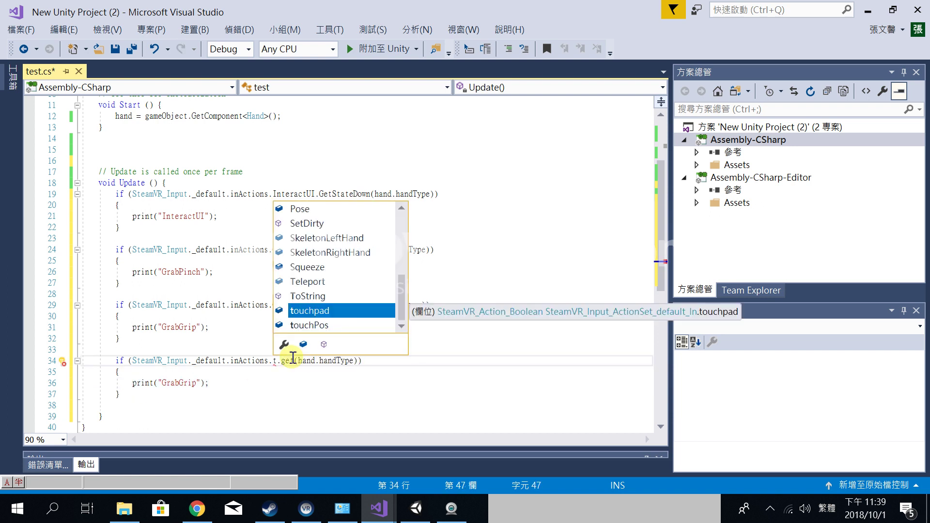
{"action": "key", "text": "End"}
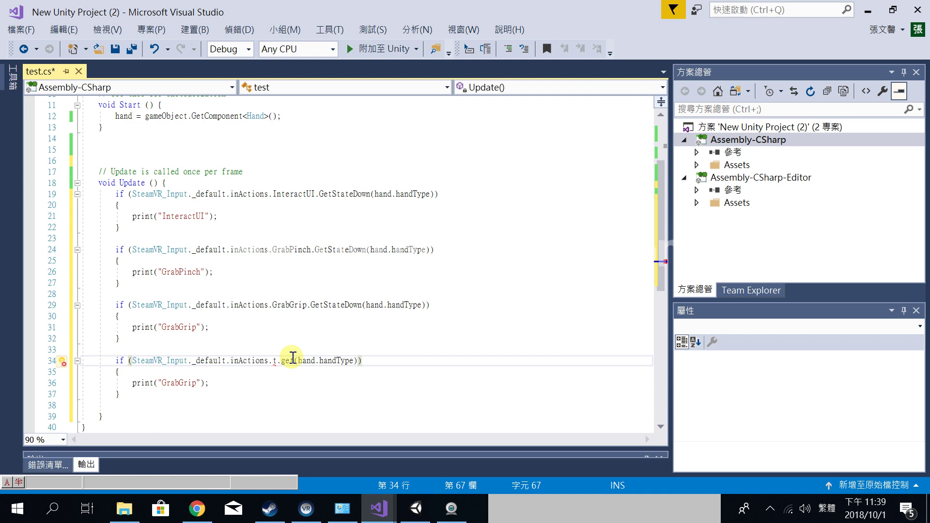
{"action": "key", "text": "ctrl+z"}
{"action": "key", "text": "ctrl+z"}
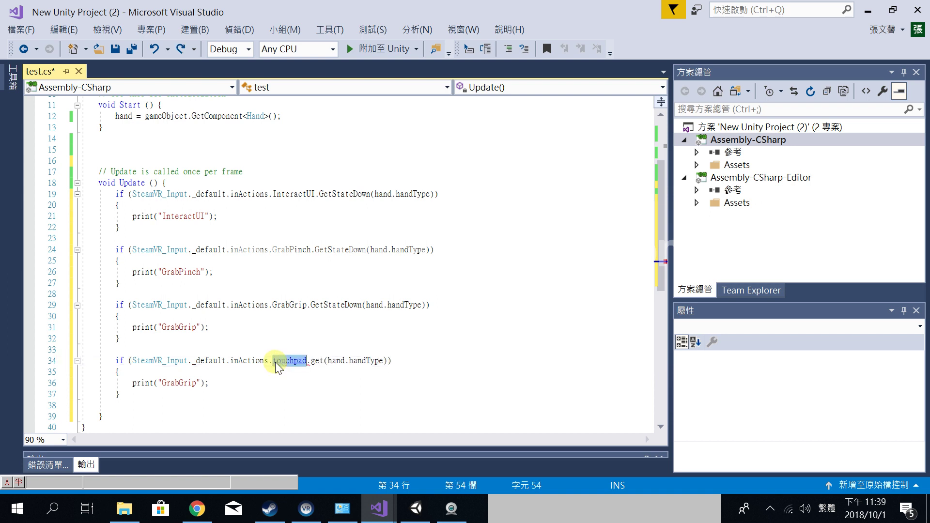
{"action": "key", "text": "ctrl+z"}
{"action": "type", "text": ".t"}
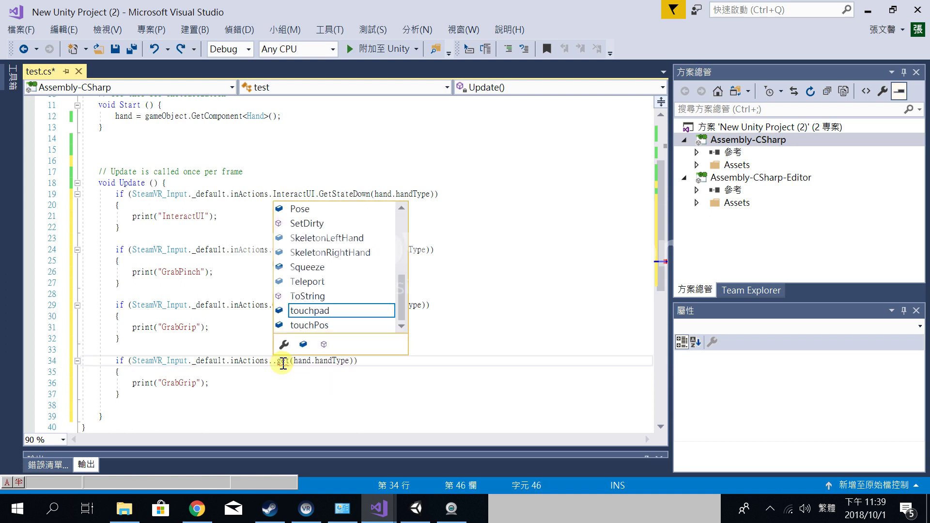
{"action": "key", "text": "Up"}
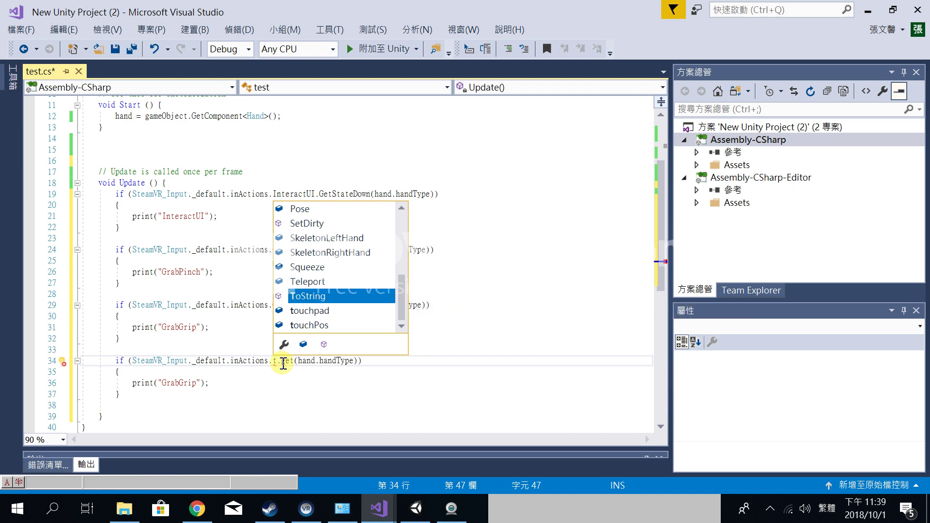
{"action": "key", "text": "Up"}
{"action": "key", "text": "Tab"}
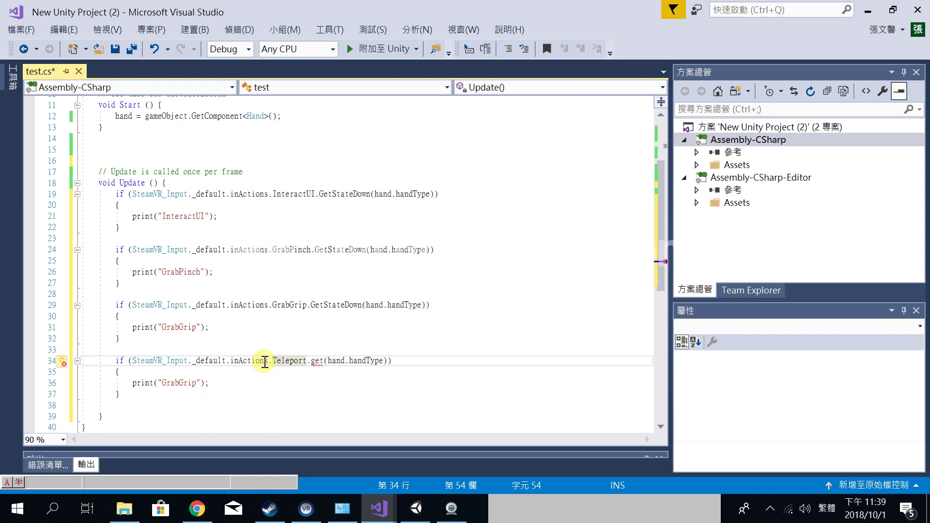
{"action": "double_click", "coordinate": [292, 365]}
{"action": "key", "text": "ctrl+c"}
- Make line 36 print "Teleport" and add blank lines below the Teleport block
{"action": "double_click", "coordinate": [183, 383]}
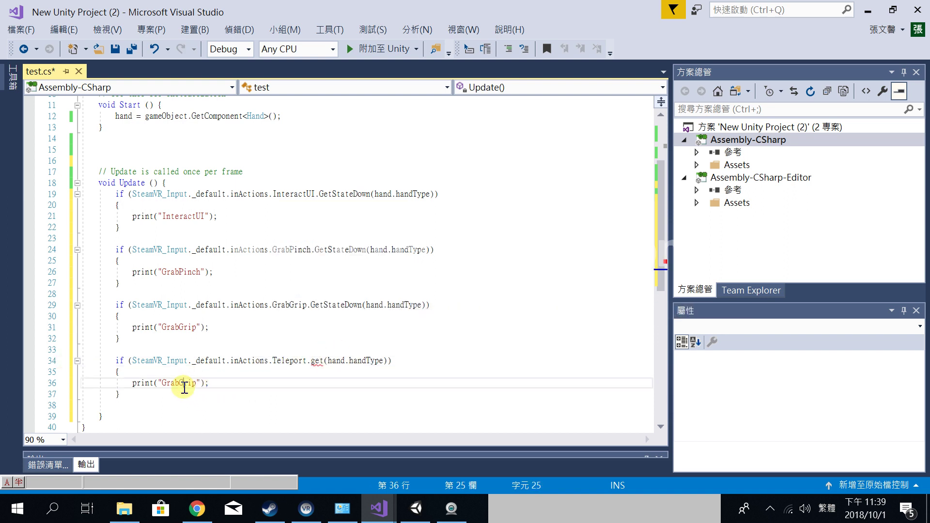
{"action": "key", "text": "ctrl+v"}
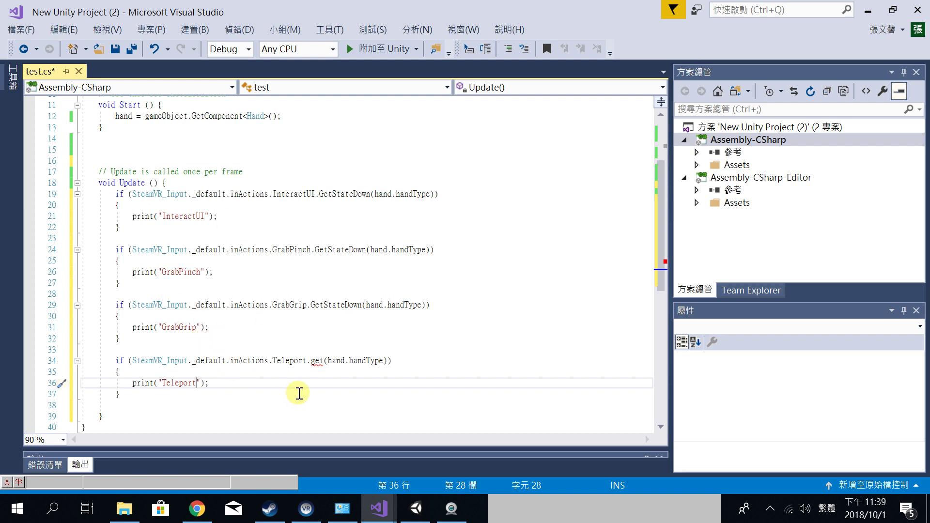
{"action": "left_click", "coordinate": [203, 401]}
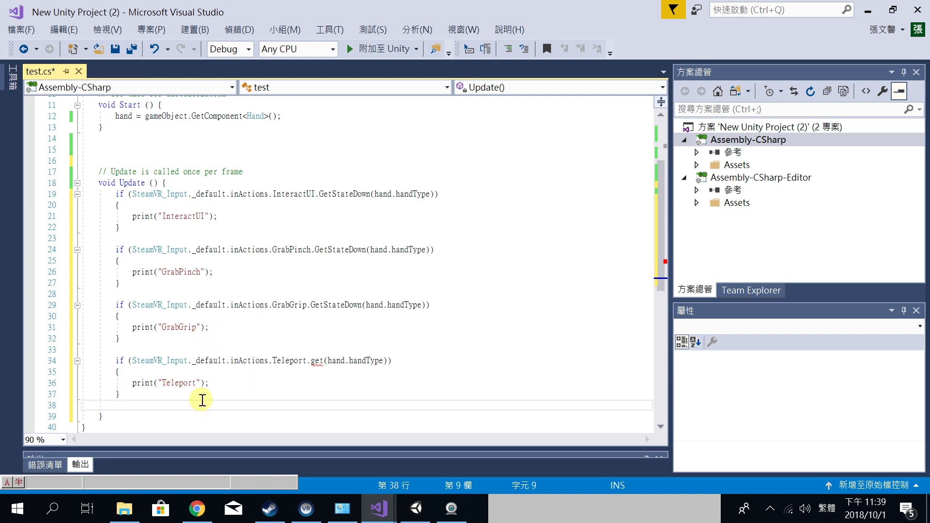
{"action": "key", "text": "Return"}
{"action": "key", "text": "Return"}
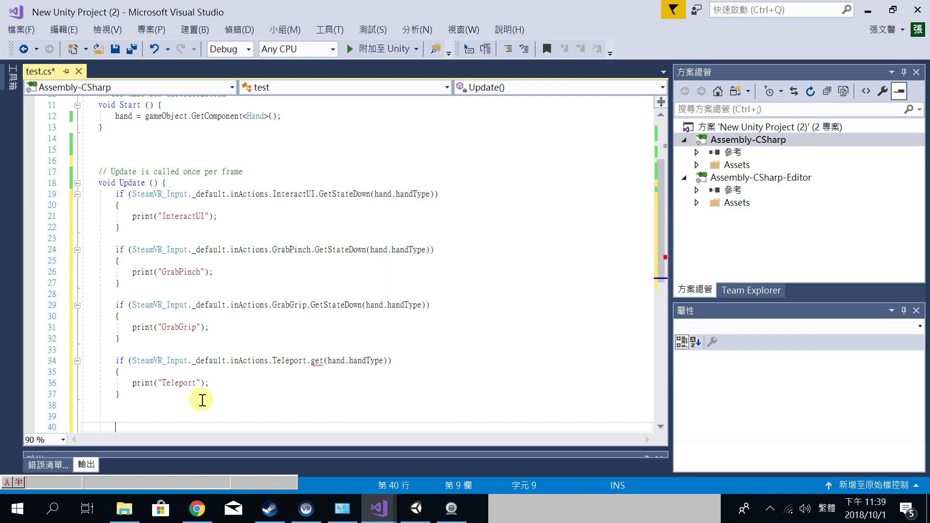
- Replace 'get' on line 34 with GetStateDown copied from line 29, then add blank lines below the block
{"action": "left_click", "coordinate": [453, 509]}
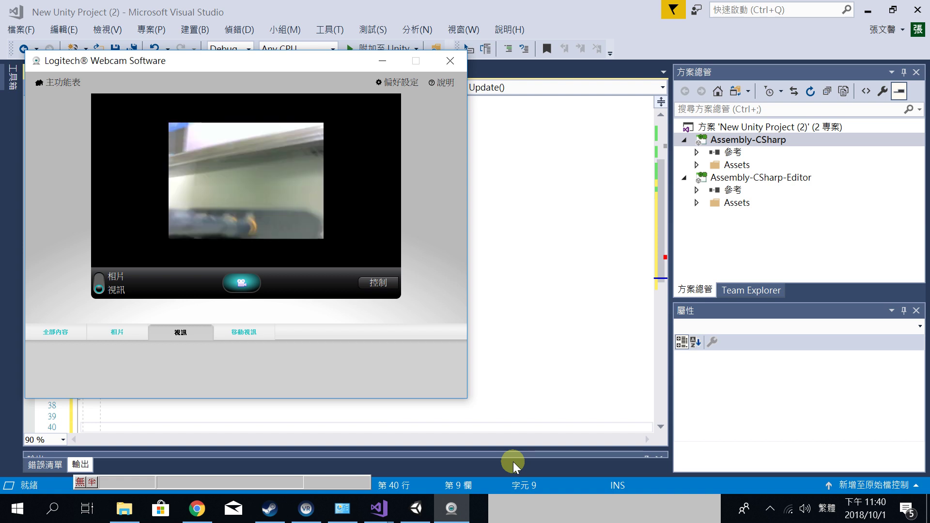
{"action": "left_click", "coordinate": [542, 379]}
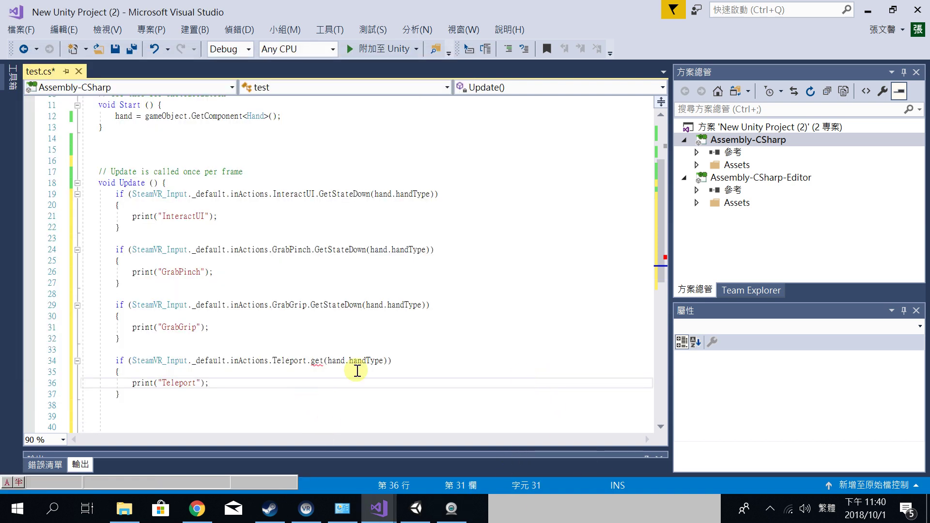
{"action": "double_click", "coordinate": [338, 305]}
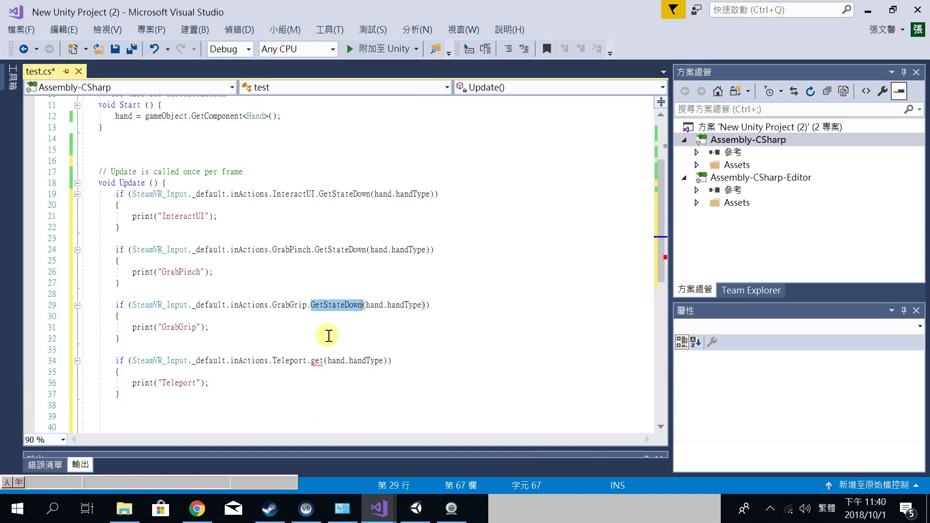
{"action": "left_click", "coordinate": [317, 361]}
{"action": "double_click", "coordinate": [317, 361]}
{"action": "key", "text": "ctrl+v"}
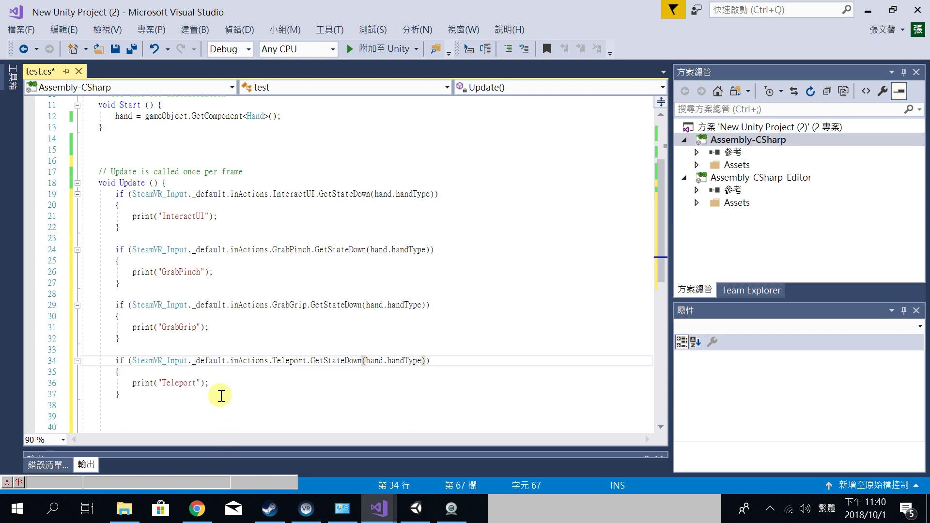
{"action": "left_click", "coordinate": [226, 393]}
{"action": "key", "text": "Return"}
{"action": "key", "text": "Return"}
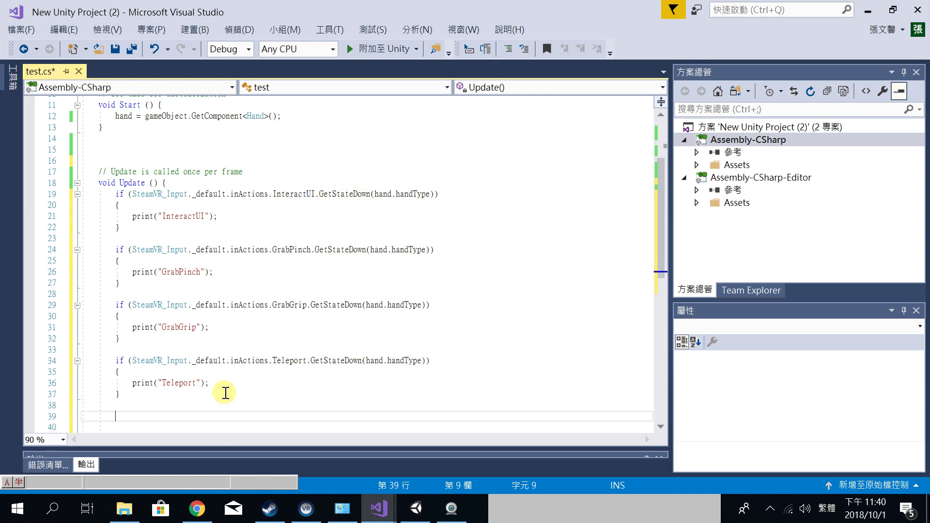
- Duplicate the Teleport if-block on the blank line below it
{"action": "left_click_drag", "start_coordinate": [122, 394], "coordinate": [69, 365]}
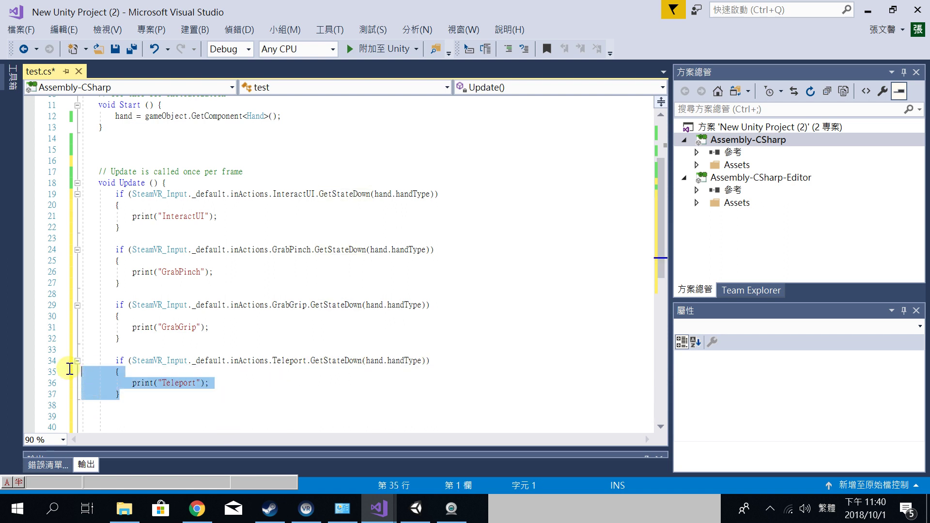
{"action": "key", "text": "ctrl+c"}
{"action": "left_click", "coordinate": [128, 414]}
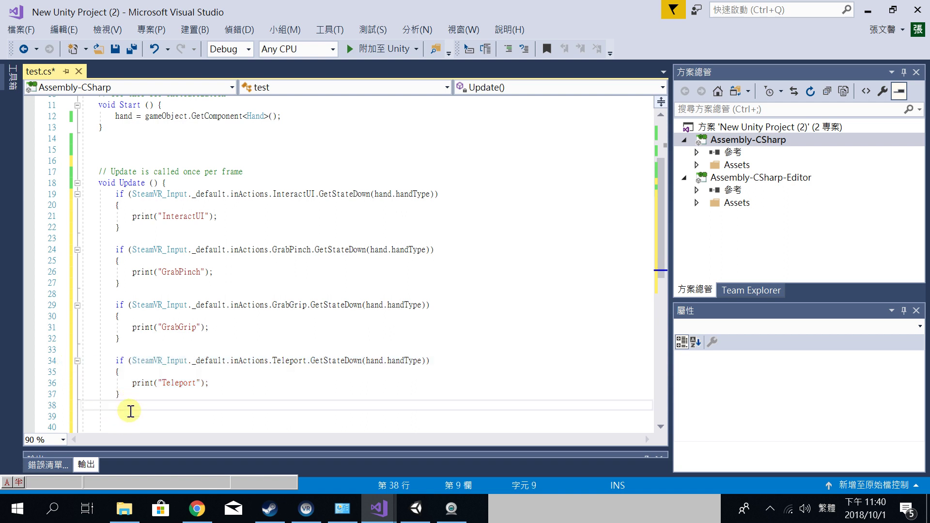
{"action": "key", "text": "ctrl+v"}
{"action": "scroll", "coordinate": [170, 388], "scroll_direction": "down", "scroll_amount": 2}
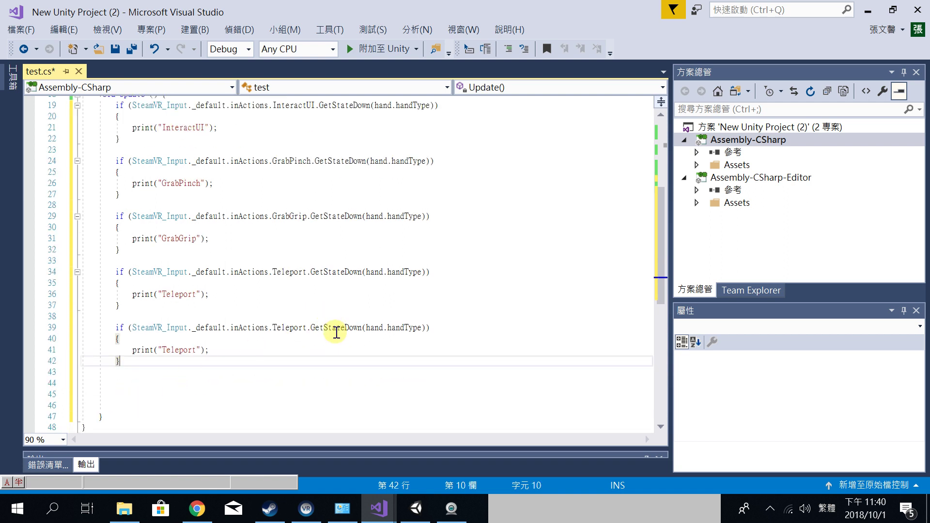
- Change the duplicate's GetStateDown to GetState on line 39
{"action": "double_click", "coordinate": [354, 326]}
{"action": "key", "text": "BackSpace"}
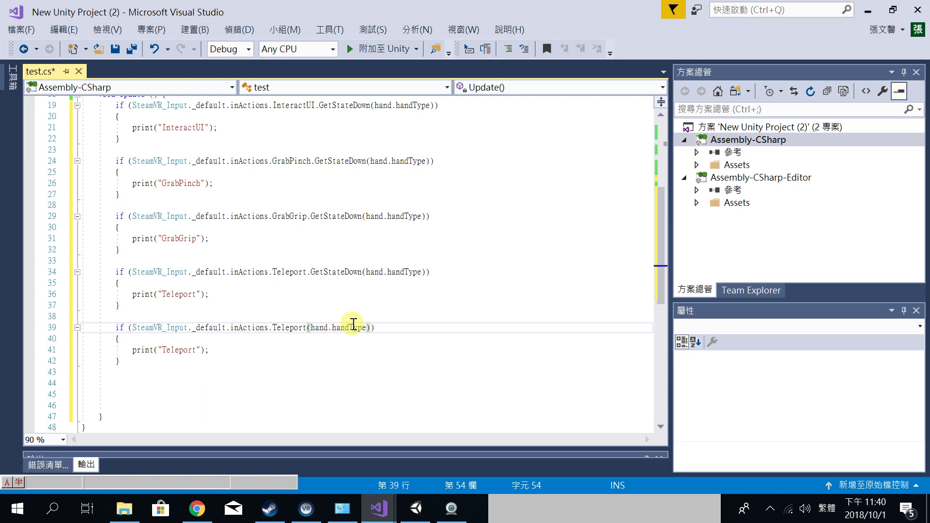
{"action": "key", "text": "ctrl+space"}
{"action": "type", "text": "get"}
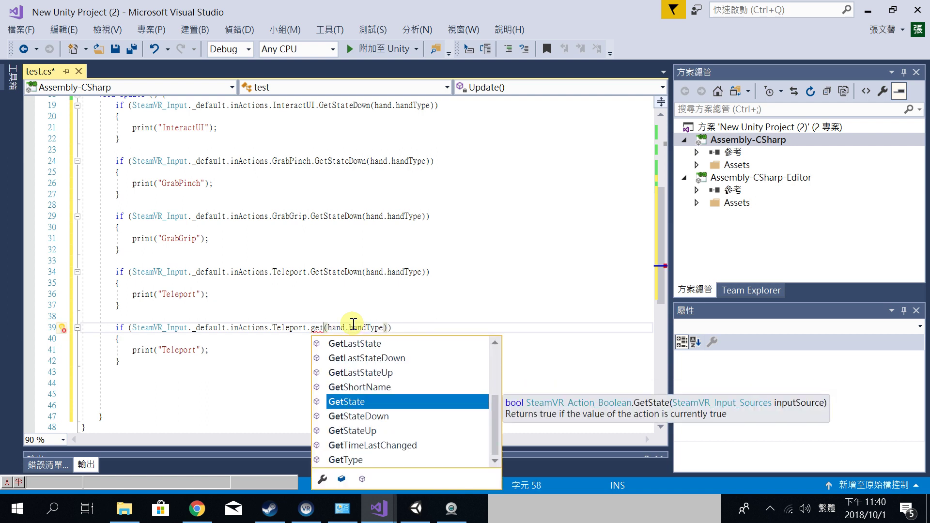
{"action": "key", "text": "Tab"}
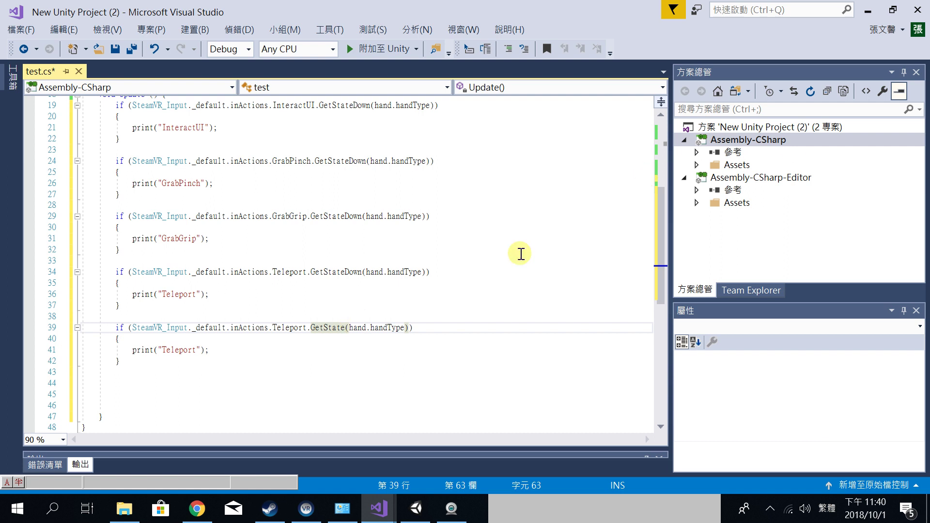
- Replace Teleport with touchpad on line 39 and select the print("Teleport") line
{"action": "left_click", "coordinate": [132, 350]}
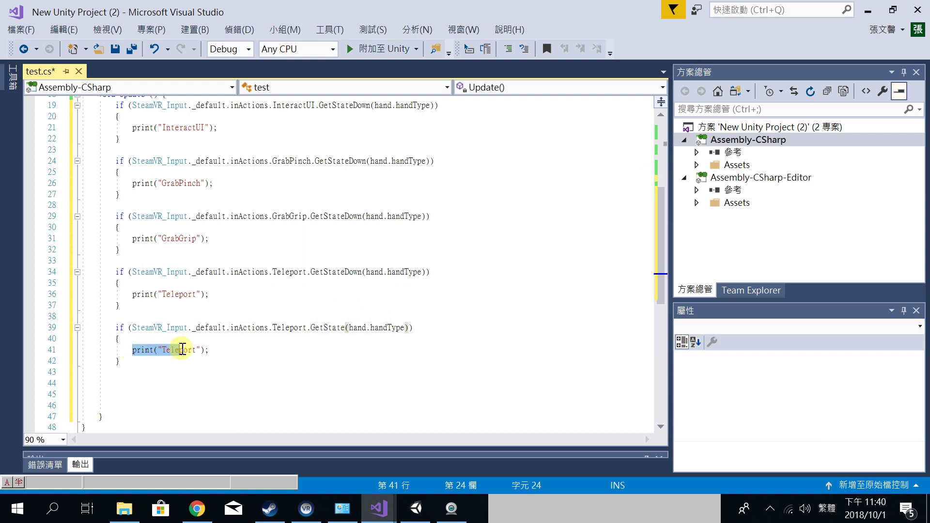
{"action": "double_click", "coordinate": [295, 328]}
{"action": "key", "text": "Delete"}
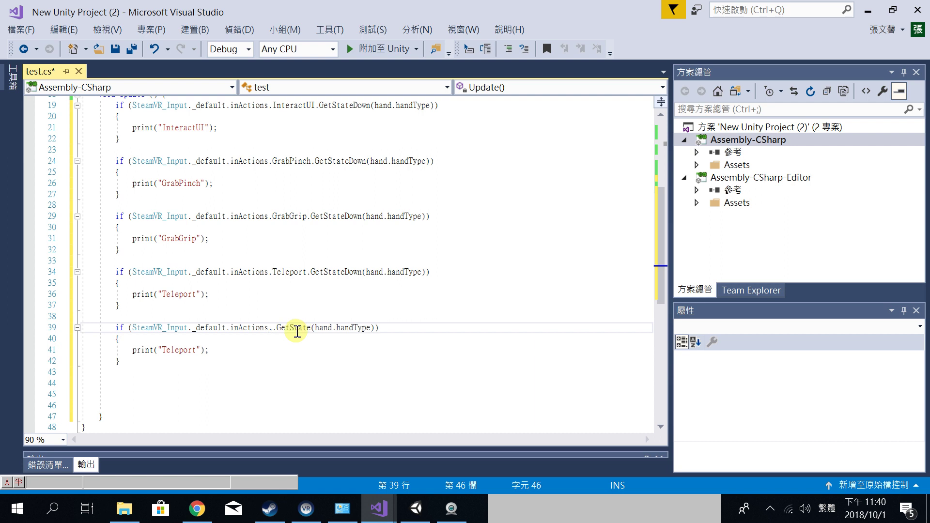
{"action": "key", "text": "ctrl+j"}
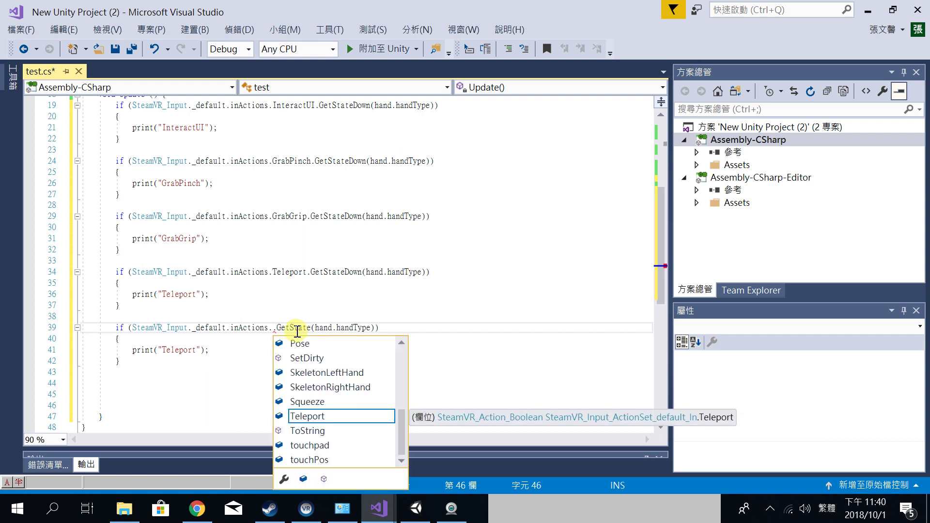
{"action": "key", "text": "Down"}
{"action": "key", "text": "Down"}
{"action": "key", "text": "Down"}
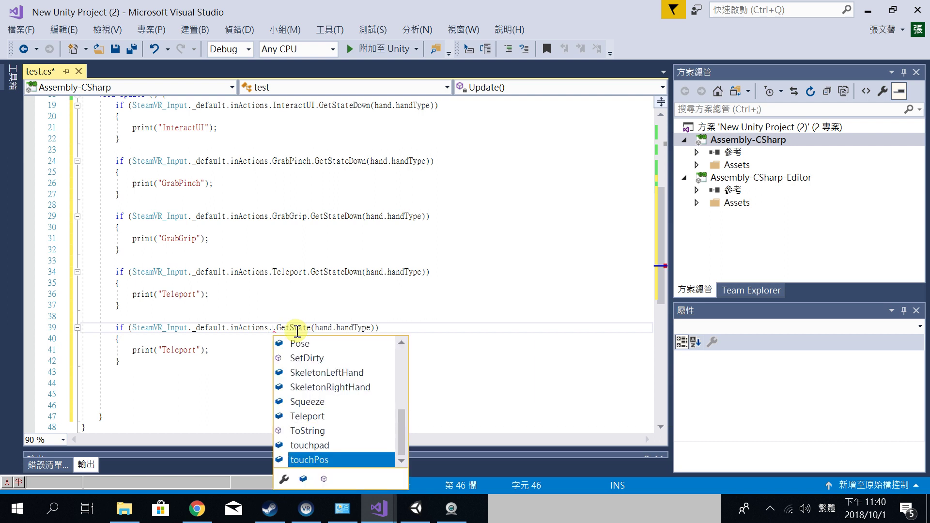
{"action": "key", "text": "Up"}
{"action": "key", "text": "Return"}
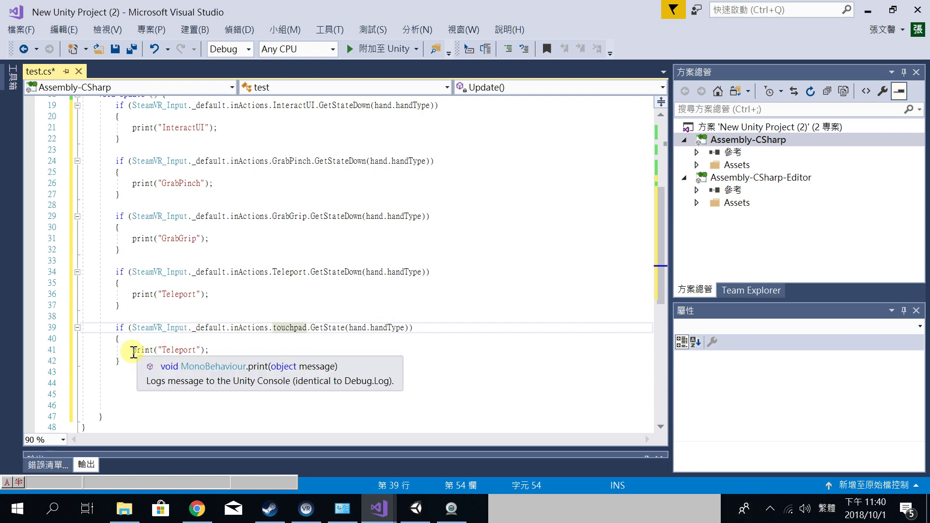
{"action": "left_click_drag", "start_coordinate": [133, 350], "coordinate": [209, 349]}
- Replace the Teleport print with SteamVR_Input._default.inActions.touchPos on line 41
{"action": "key", "text": "Delete"}
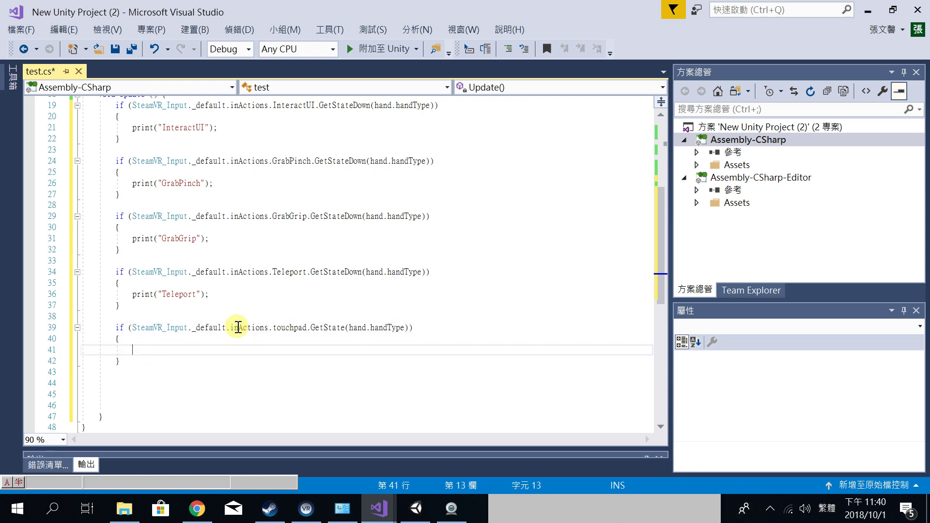
{"action": "type", "text": "p"}
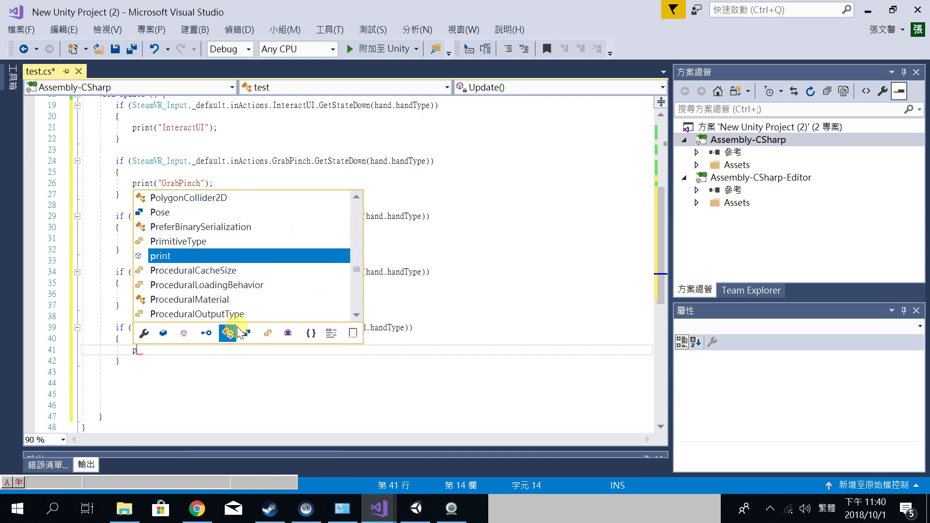
{"action": "key", "text": "BackSpace"}
{"action": "type", "text": "steam"}
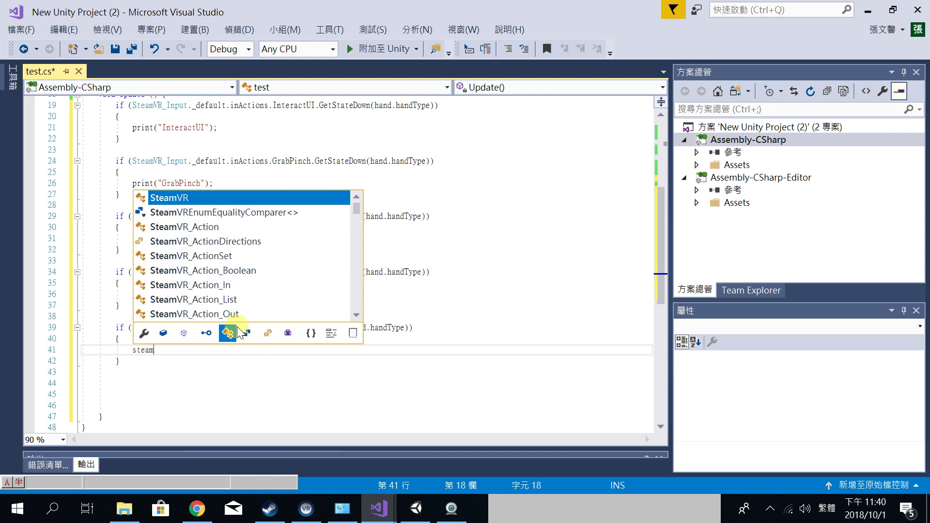
{"action": "type", "text": "vr_"}
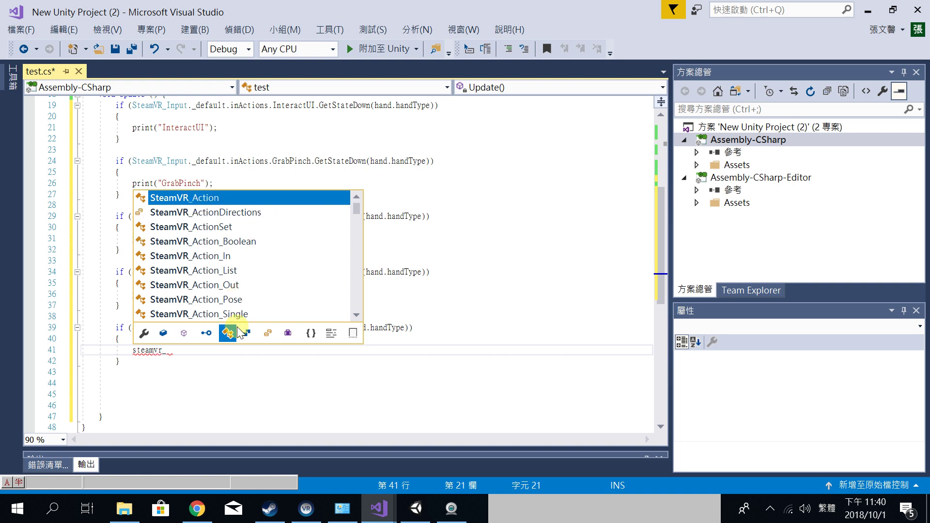
{"action": "type", "text": "input"}
{"action": "key", "text": "Tab"}
{"action": "type", "text": "."}
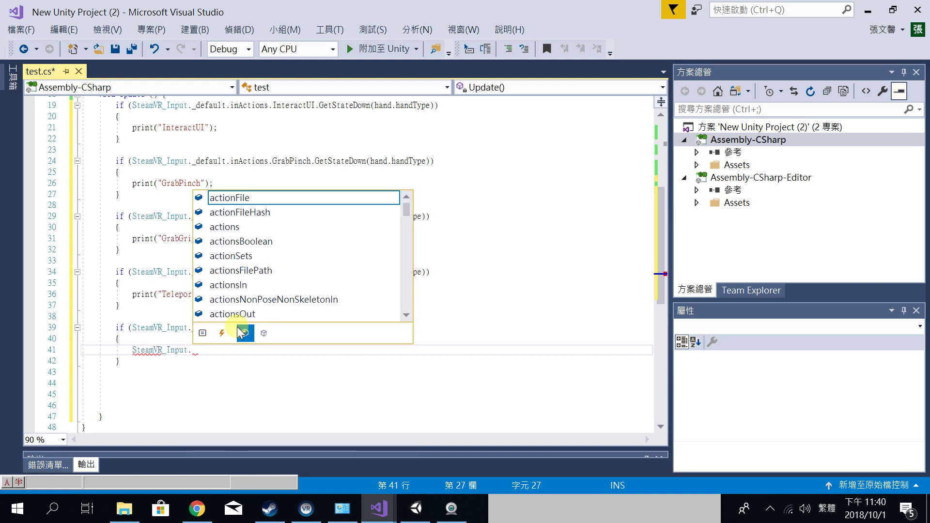
{"action": "type", "text": "_d"}
{"action": "key", "text": "Tab"}
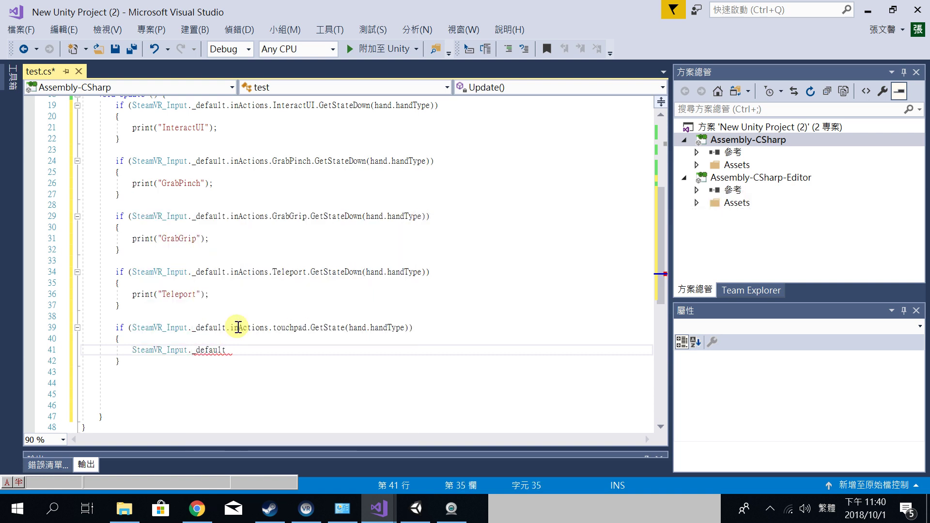
{"action": "type", "text": ".ina"}
{"action": "key", "text": "Tab"}
{"action": "type", "text": "."}
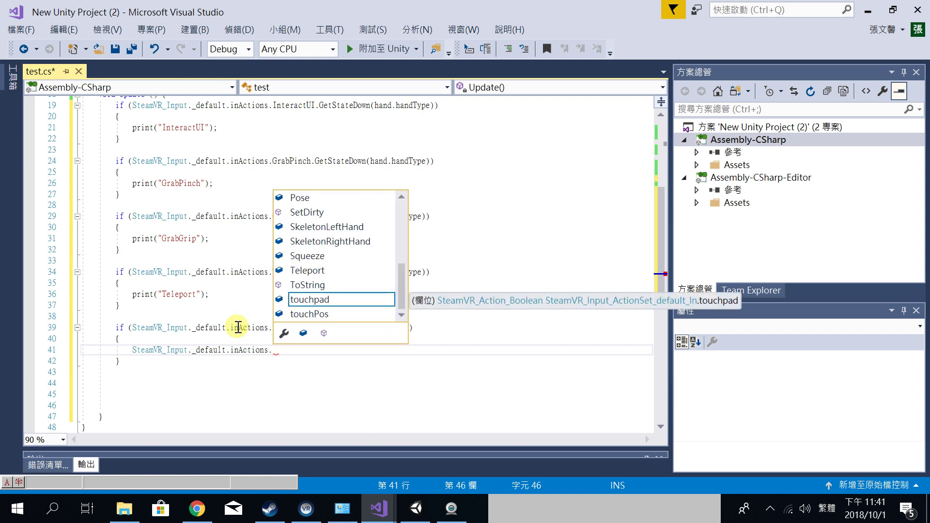
{"action": "key", "text": "Down"}
{"action": "key", "text": "Tab"}
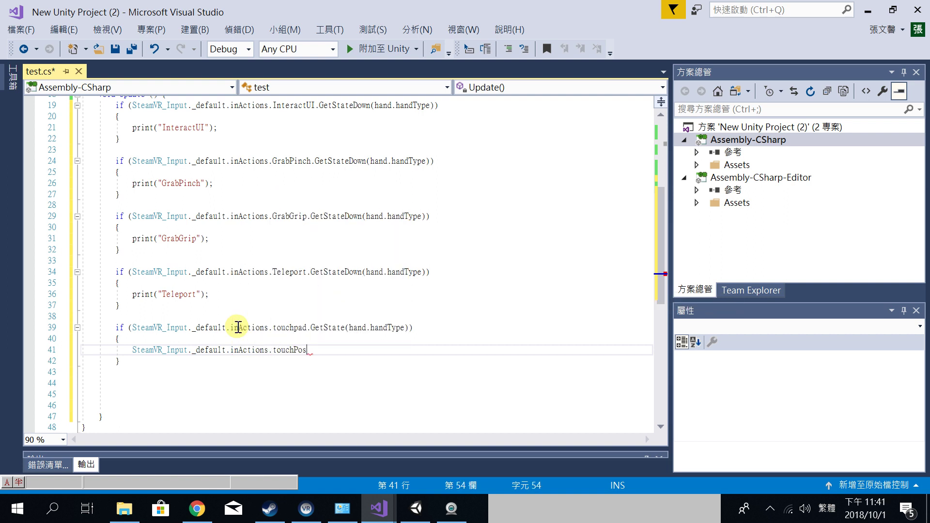
- Append .GetAxis(hand.handType) to the touchPos expression
{"action": "type", "text": ".get"}
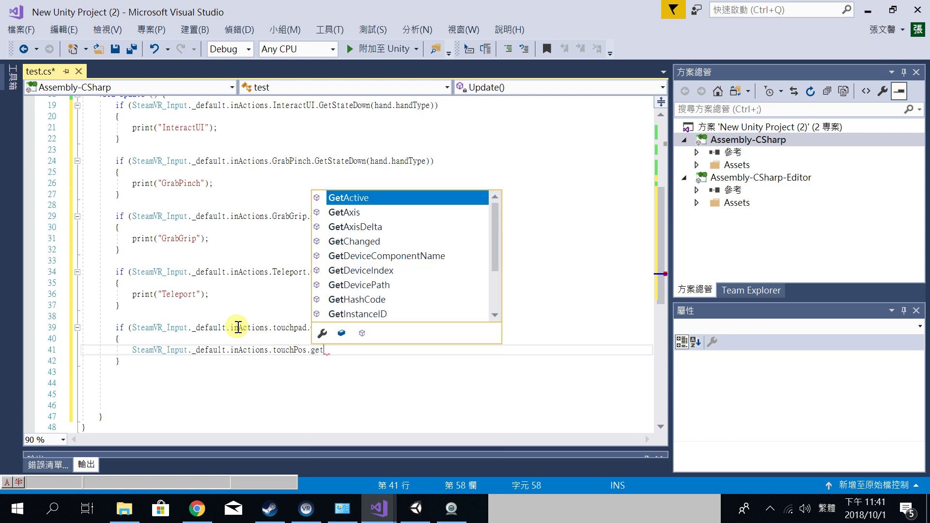
{"action": "key", "text": "Down"}
{"action": "key", "text": "Tab"}
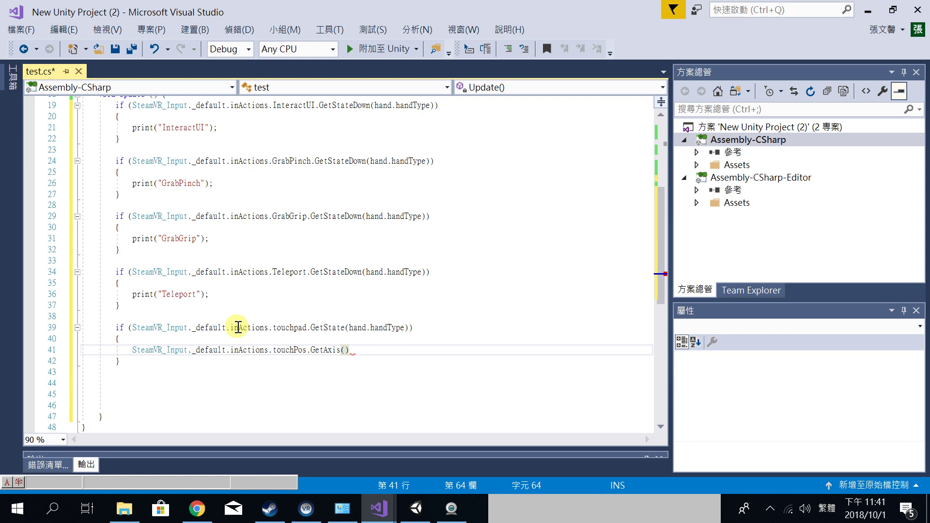
{"action": "type", "text": "hand.ha"}
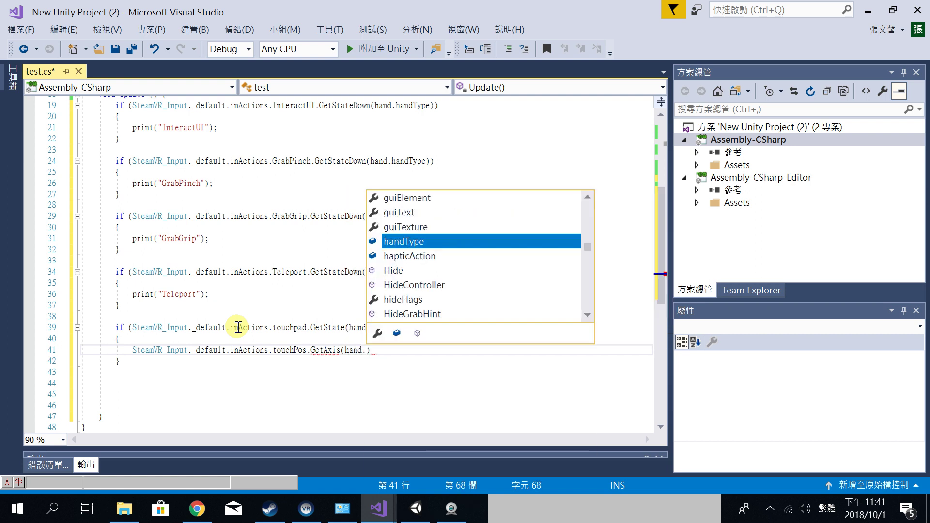
{"action": "type", "text": "ndType"}
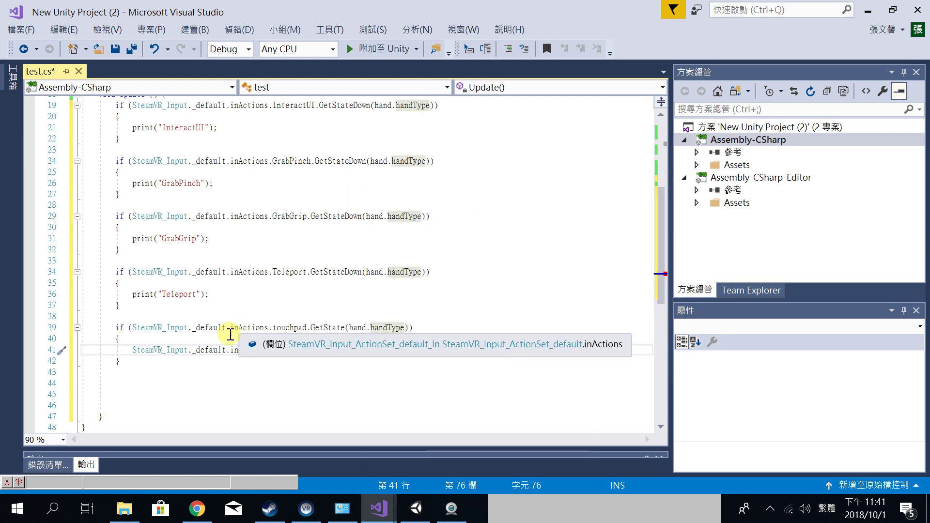
- Wrap line 41's expression in print(...), fix the closing parenthesis, and save test.cs
{"action": "left_click", "coordinate": [130, 350]}
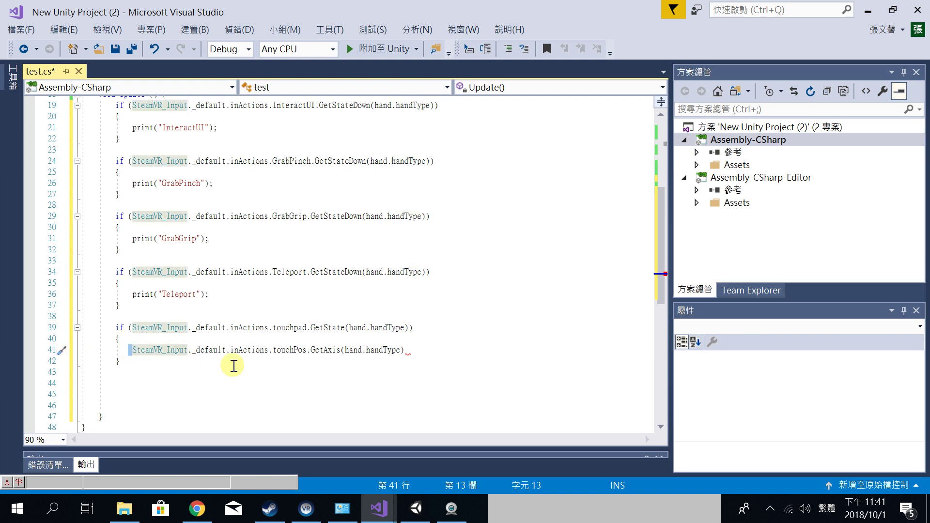
{"action": "type", "text": "print"}
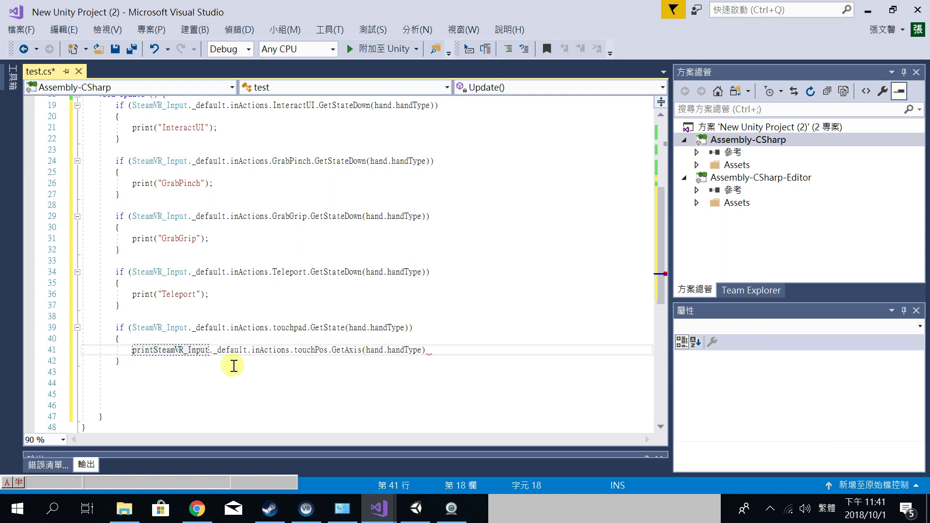
{"action": "type", "text": "("}
{"action": "left_click", "coordinate": [234, 364]}
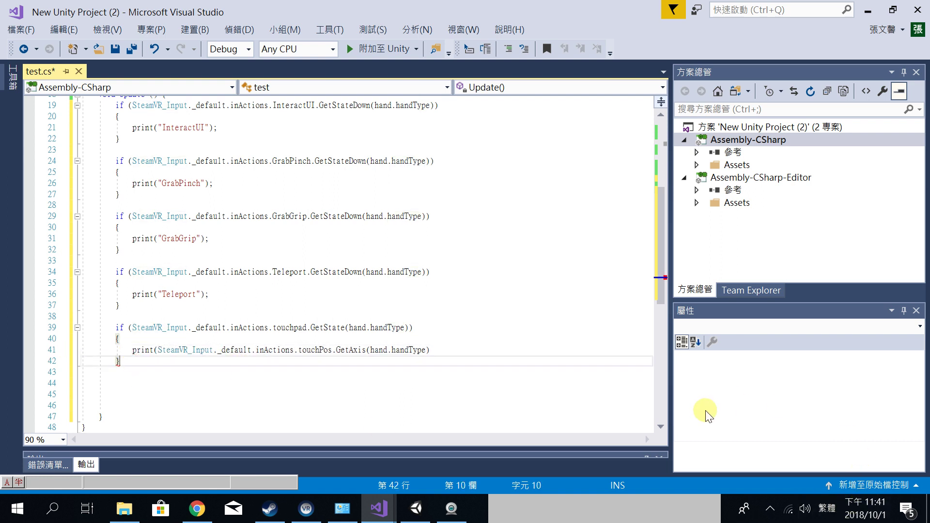
{"action": "left_click_drag", "start_coordinate": [453, 349], "coordinate": [472, 340]}
{"action": "type", "text": ")"}
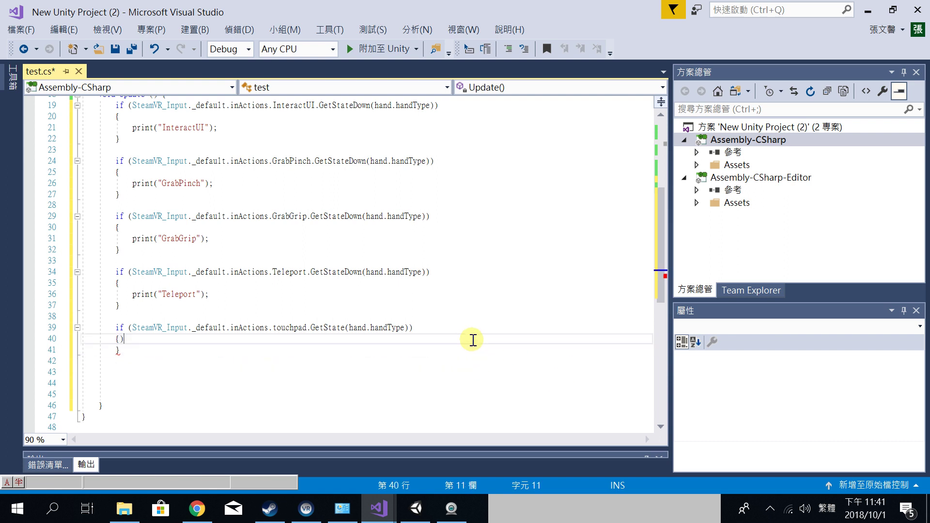
{"action": "key", "text": "ctrl+z"}
{"action": "left_click", "coordinate": [475, 345]}
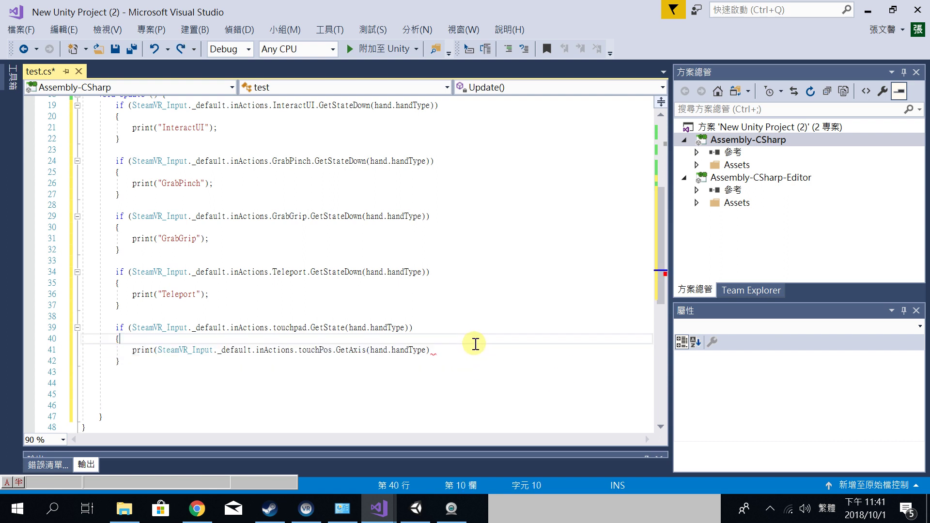
{"action": "type", "text": ");"}
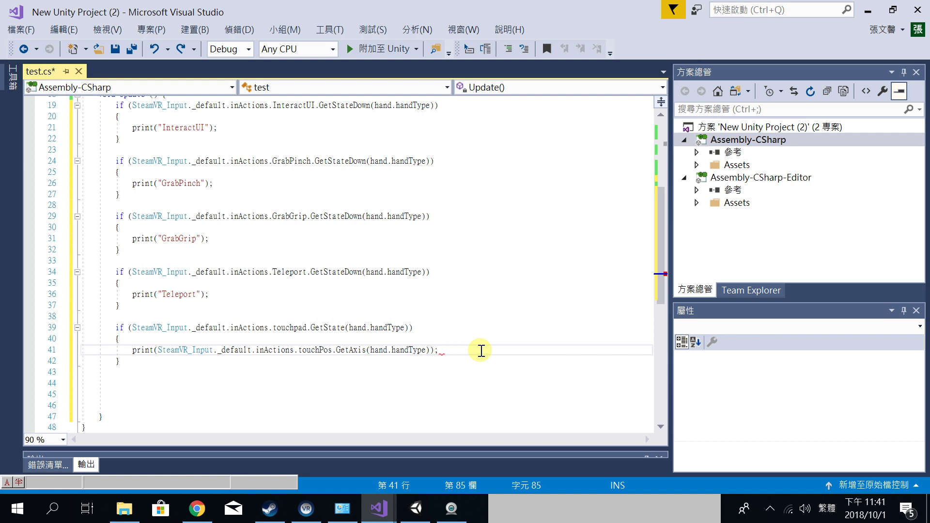
{"action": "key", "text": "ctrl+s"}
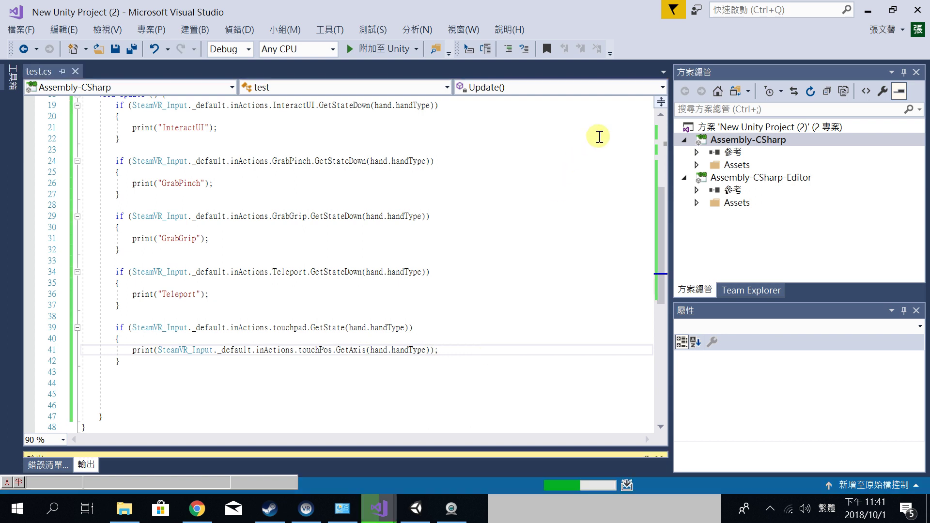
- Minimize both Visual Studio windows and the browser, then bring Unity to the front
{"action": "left_click", "coordinate": [869, 10]}
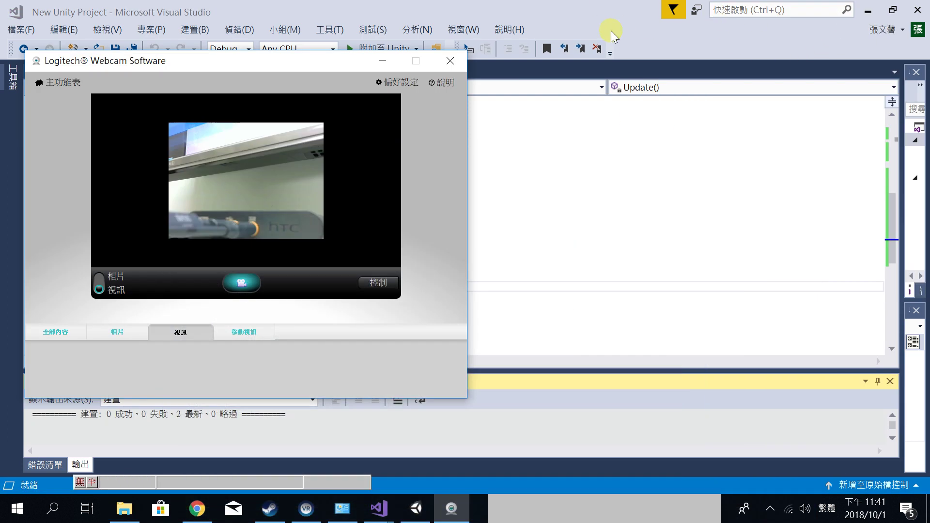
{"action": "left_click", "coordinate": [868, 10]}
{"action": "left_click_drag", "start_coordinate": [333, 63], "coordinate": [757, 103]}
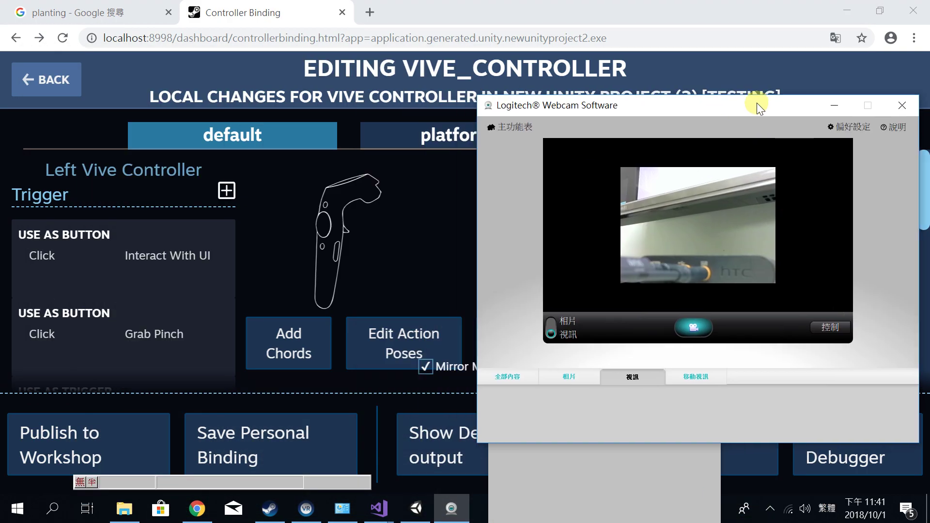
{"action": "left_click", "coordinate": [854, 9]}
{"action": "left_click", "coordinate": [853, 10]}
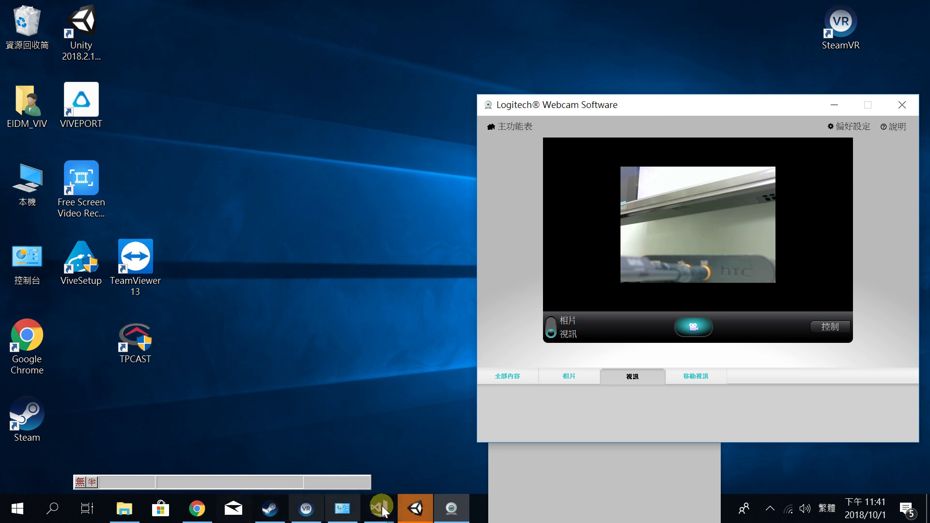
{"action": "left_click", "coordinate": [416, 509]}
- Move the Console panel down-left and enter Play mode to test the script
{"action": "left_click_drag", "start_coordinate": [411, 69], "coordinate": [357, 114]}
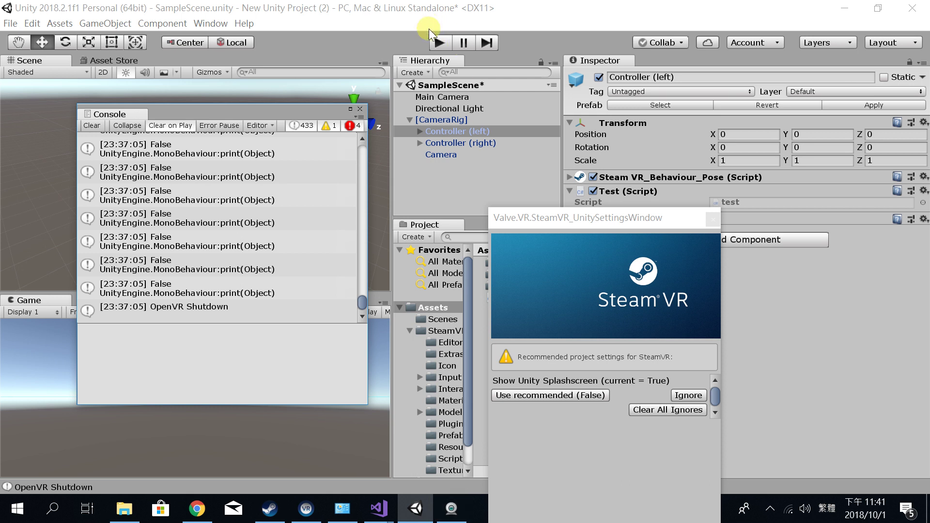
{"action": "left_click", "coordinate": [439, 42]}
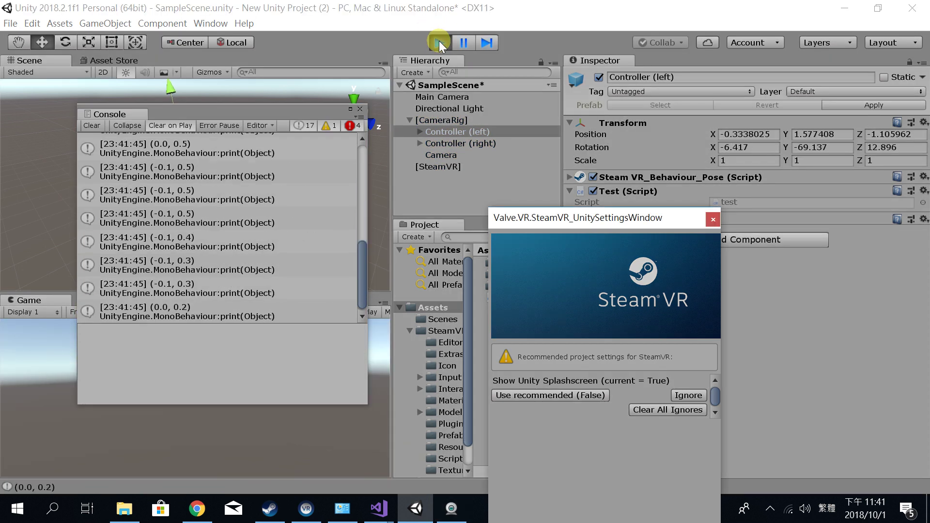
{"action": "left_click", "coordinate": [452, 508]}
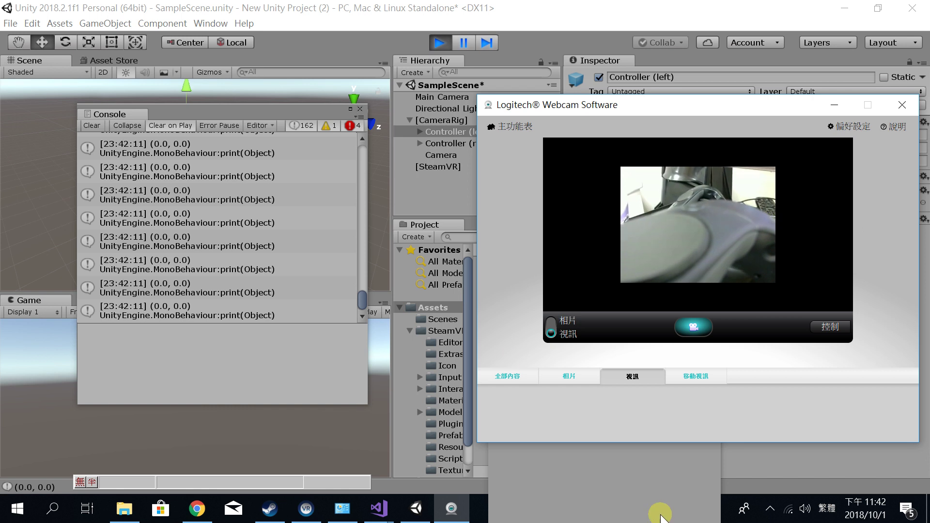
- Scroll the Console up, toggle Collapse to inspect the Teleport log, then turn Collapse off
{"action": "left_click_drag", "start_coordinate": [361, 298], "coordinate": [371, 157]}
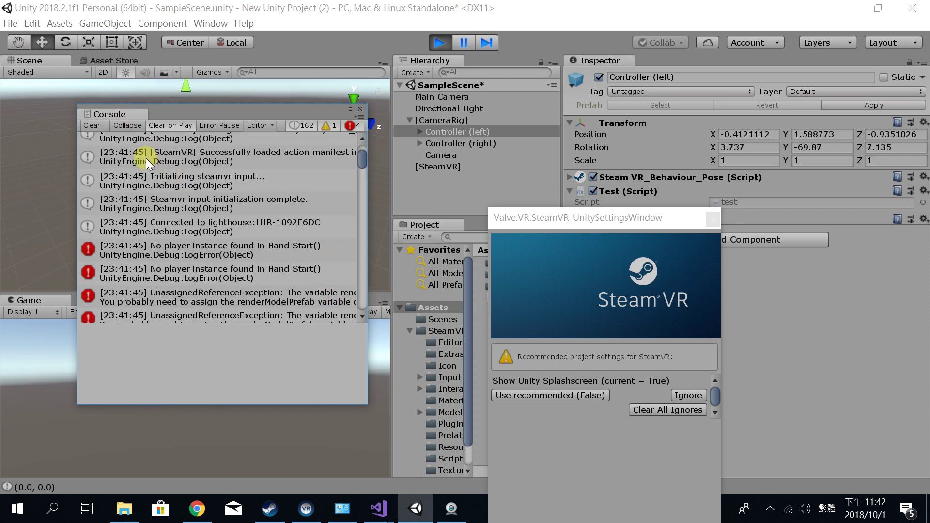
{"action": "left_click", "coordinate": [124, 124]}
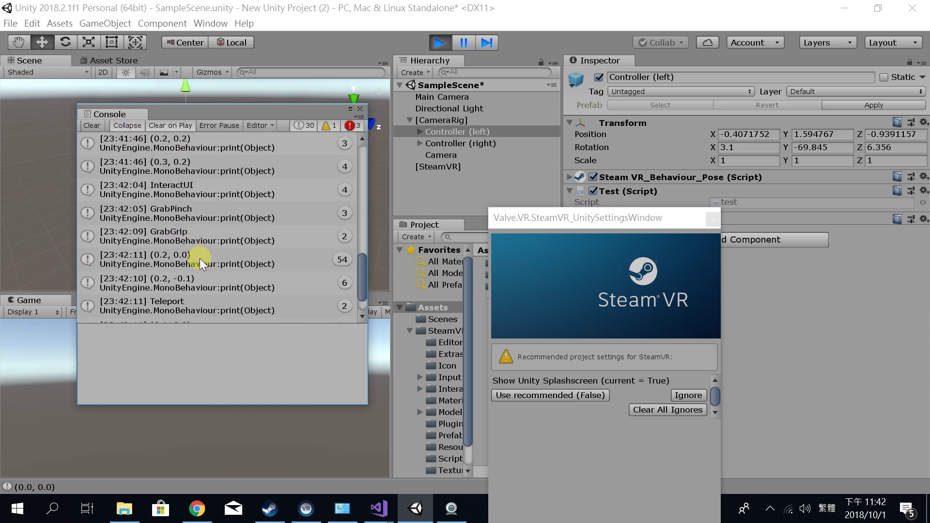
{"action": "left_click", "coordinate": [167, 301]}
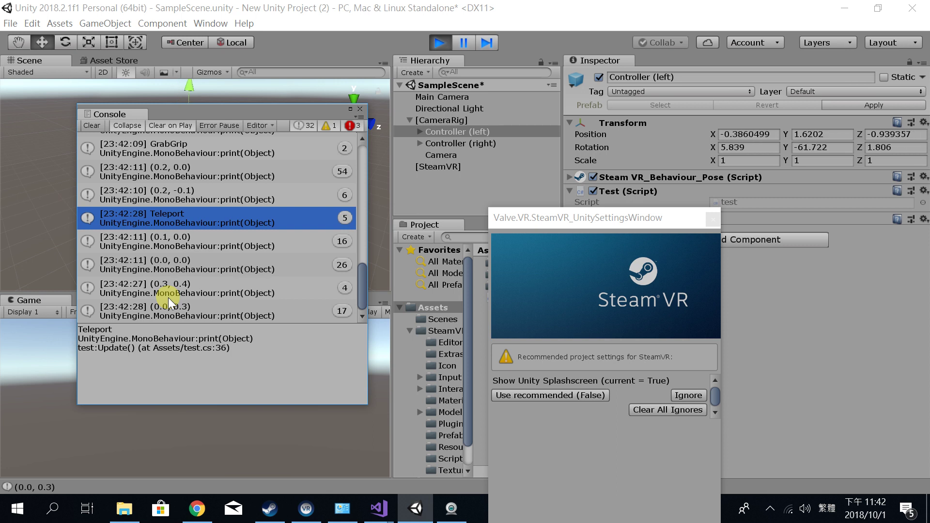
{"action": "left_click", "coordinate": [122, 128]}
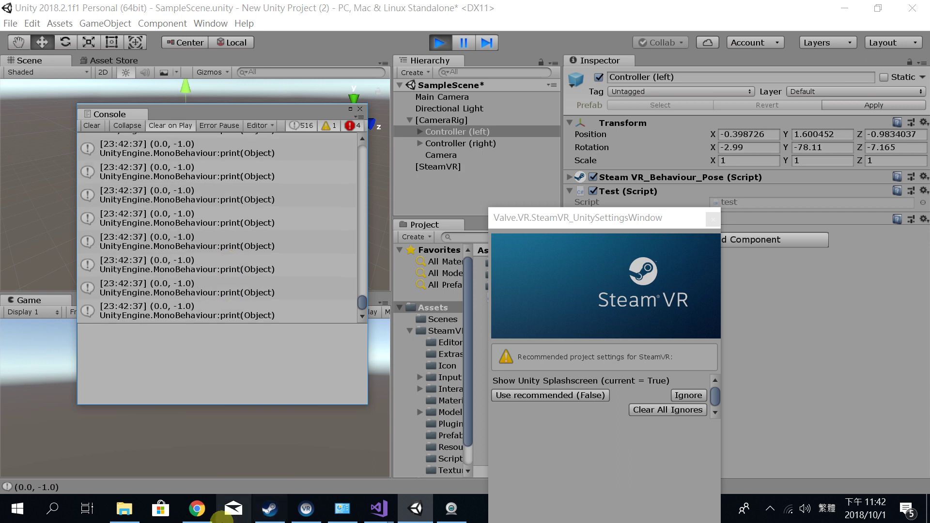
- Bring the webcam window forward, move it up-left, then exit Play mode
{"action": "left_click", "coordinate": [451, 504]}
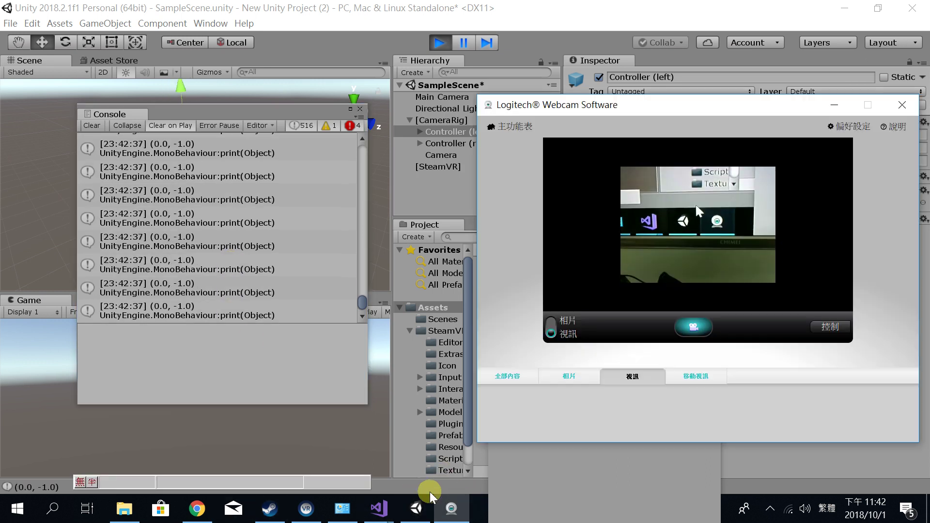
{"action": "mouse_move", "coordinate": [647, 101]}
{"action": "left_mouse_down"}
{"action": "mouse_move", "coordinate": [539, 85]}
{"action": "mouse_move", "coordinate": [507, 93]}
{"action": "left_mouse_up"}
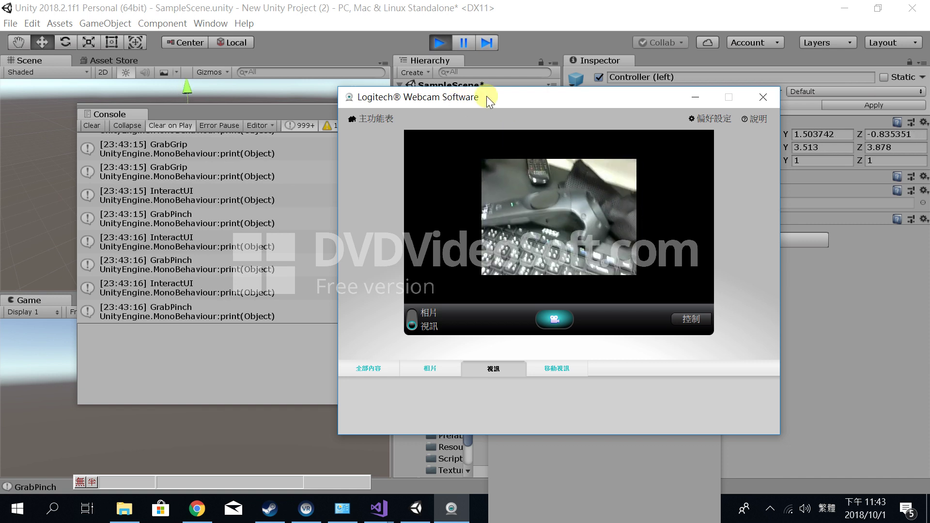
{"action": "left_click", "coordinate": [440, 42]}
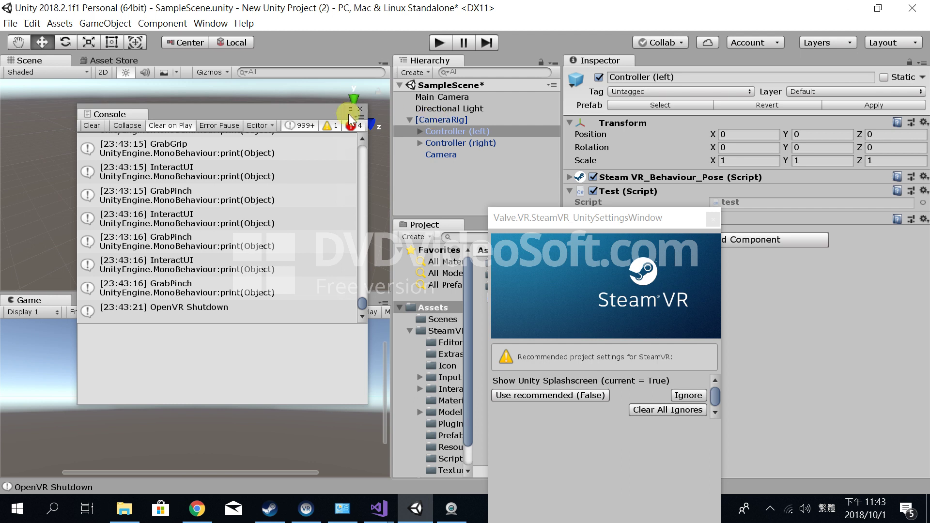
- Open Window > SteamVR Input and view the touchpad action's details
{"action": "left_click", "coordinate": [218, 24]}
{"action": "left_click", "coordinate": [242, 92]}
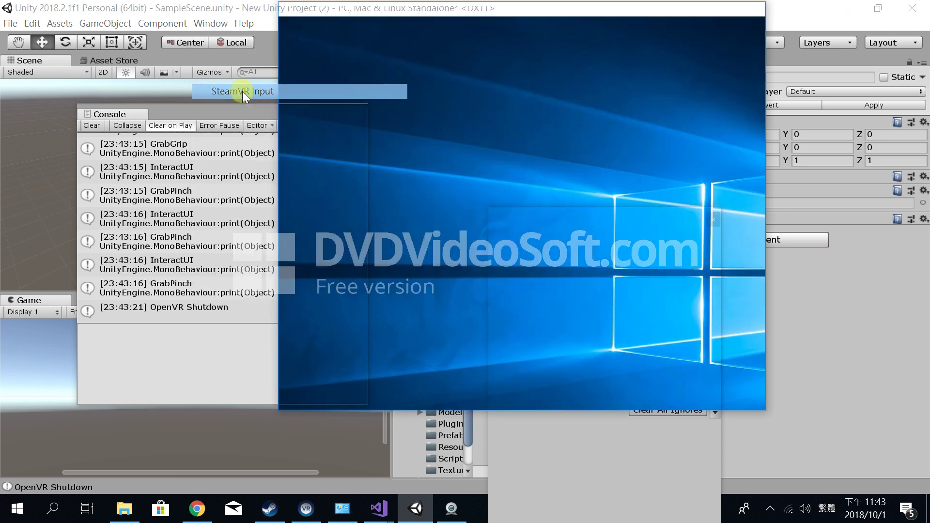
{"action": "left_click", "coordinate": [312, 264]}
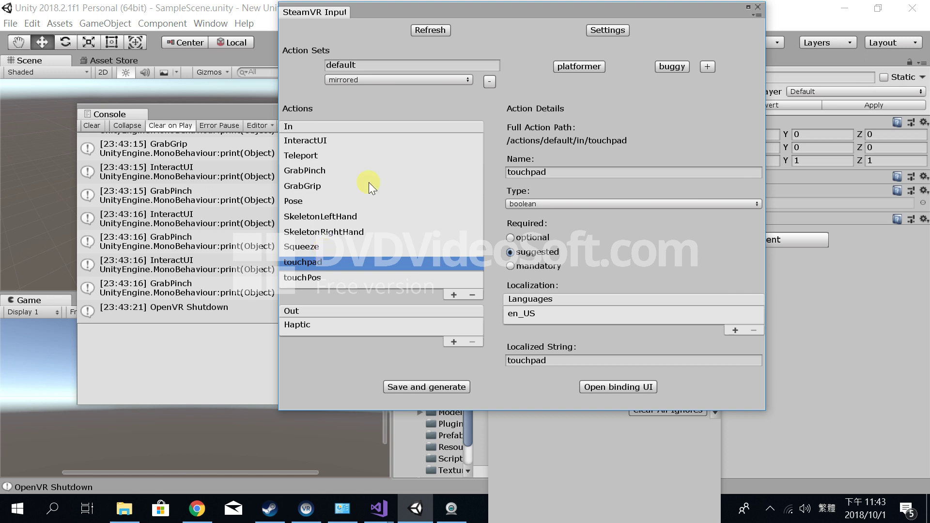
- Move the SteamVR Input and settings windows aside and open the test script
{"action": "left_click_drag", "start_coordinate": [714, 11], "coordinate": [393, 286]}
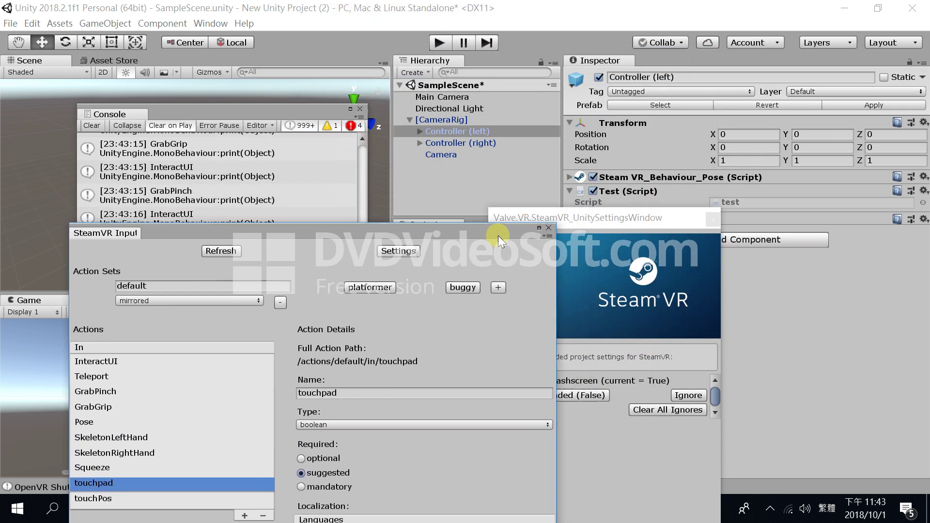
{"action": "left_click_drag", "start_coordinate": [572, 223], "coordinate": [748, 320]}
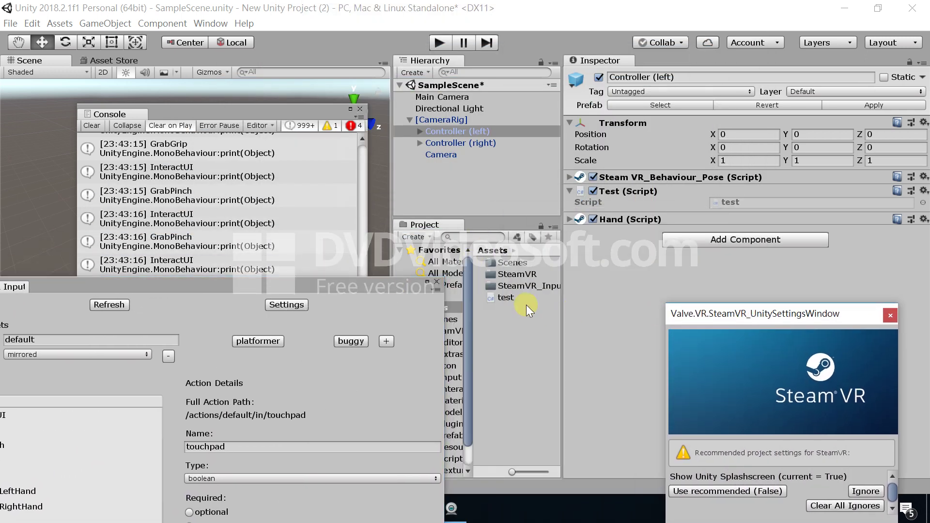
{"action": "double_click", "coordinate": [495, 298]}
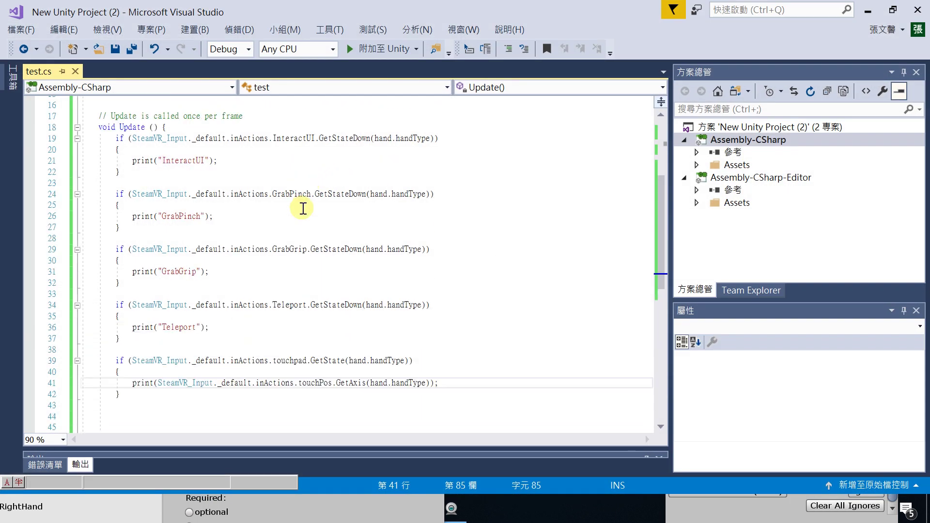
- Highlight the two Valve.VR using lines in test.cs and shrink the Visual Studio window
{"action": "scroll", "coordinate": [301, 236], "scroll_direction": "up", "scroll_amount": 6}
{"action": "left_click_drag", "start_coordinate": [222, 145], "coordinate": [81, 136]}
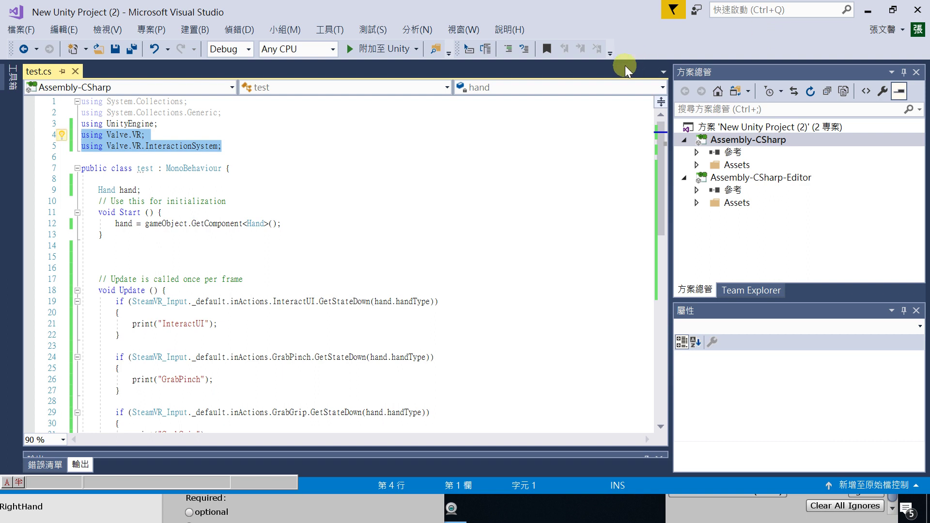
{"action": "left_click_drag", "start_coordinate": [609, 9], "coordinate": [565, 336]}
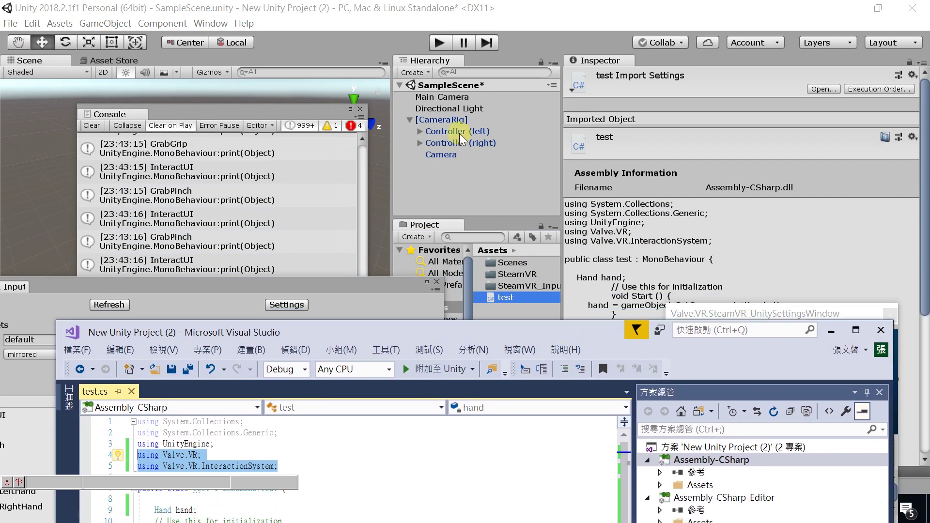
- Toggle Unity's Hand component, float and reposition the SteamVR windows, then minimize Unity
{"action": "left_click", "coordinate": [459, 133]}
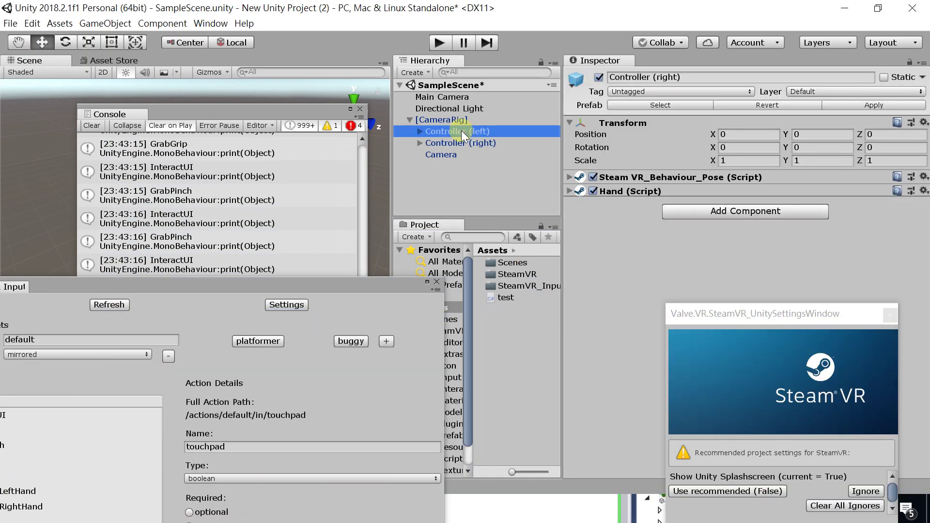
{"action": "left_click", "coordinate": [569, 220]}
{"action": "left_click", "coordinate": [570, 220]}
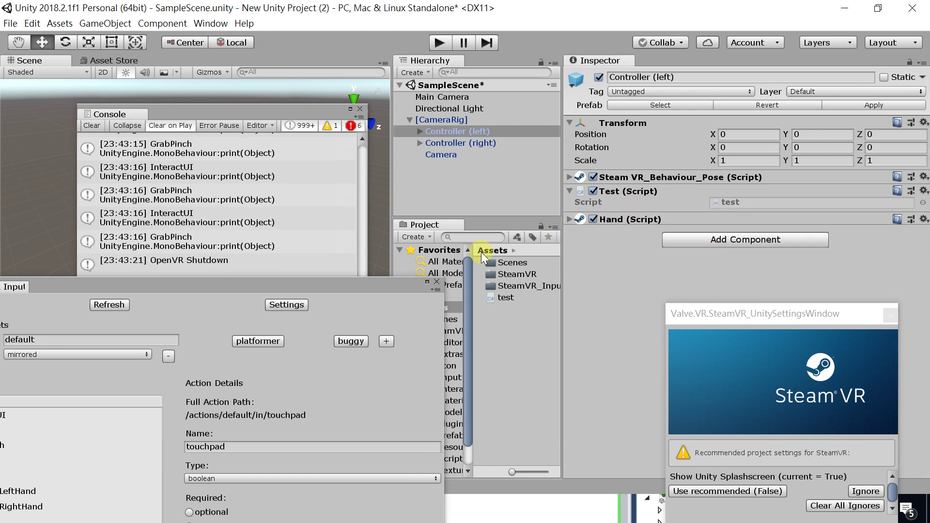
{"action": "left_click_drag", "start_coordinate": [297, 285], "coordinate": [630, 62]}
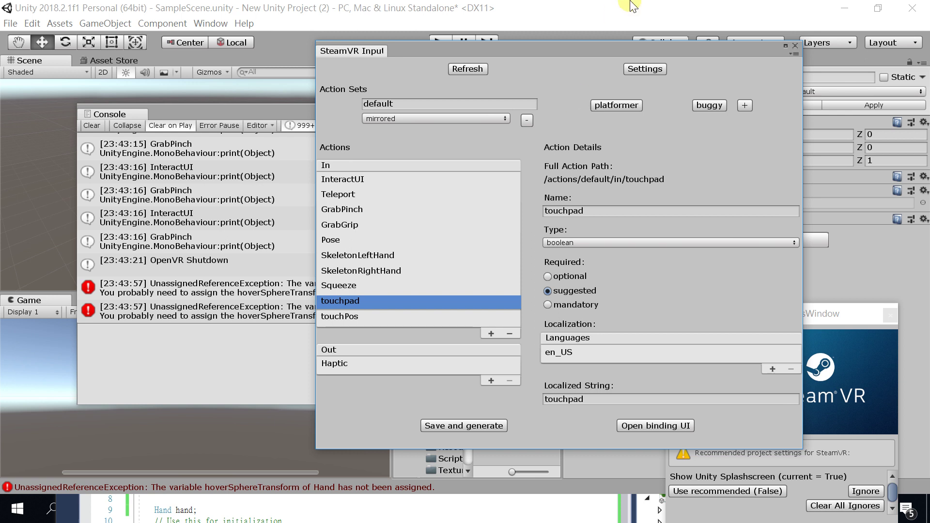
{"action": "left_click_drag", "start_coordinate": [628, 46], "coordinate": [379, 247]}
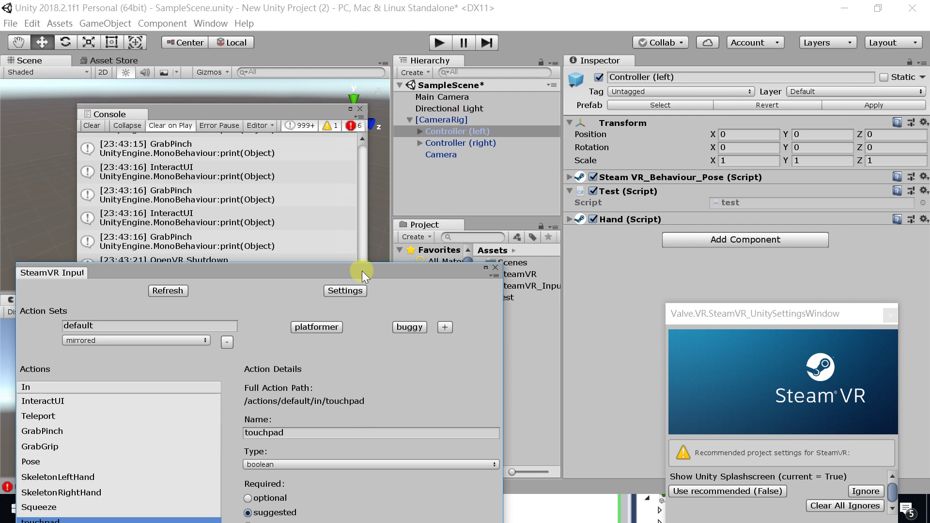
{"action": "left_click_drag", "start_coordinate": [362, 271], "coordinate": [516, 74]}
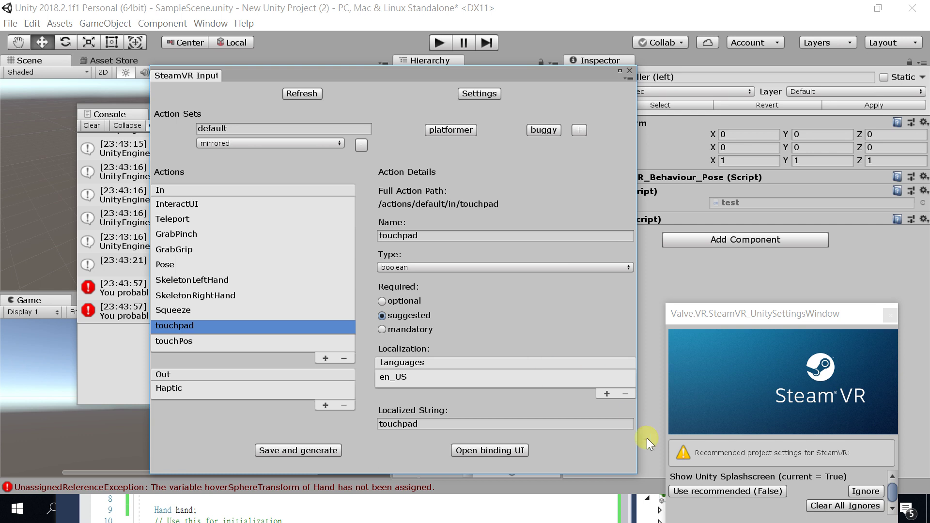
{"action": "left_click_drag", "start_coordinate": [817, 317], "coordinate": [600, 224]}
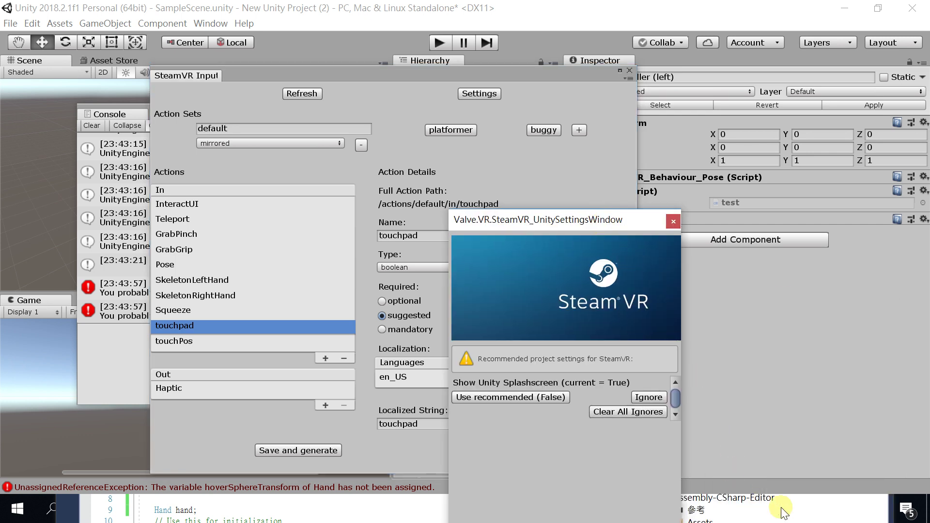
{"action": "left_click", "coordinate": [846, 8]}
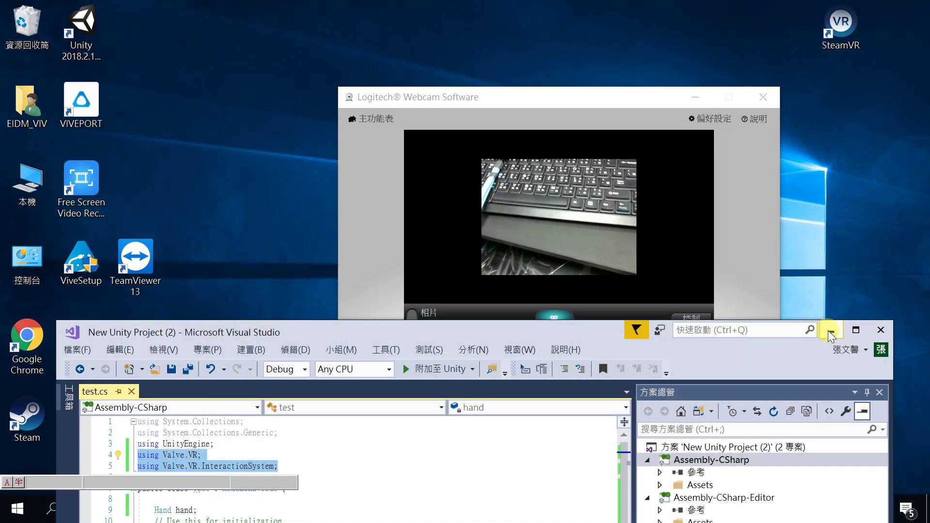